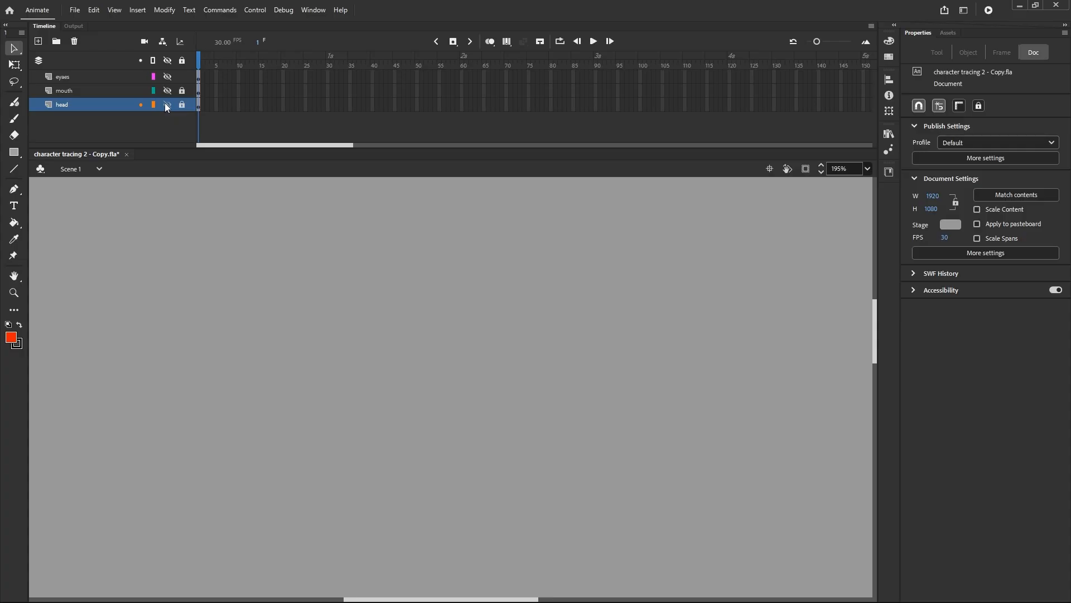
Step: Examine the artwork on the head and mouth layers by toggling their visibility, leaving both hidden
left_click(166, 104)
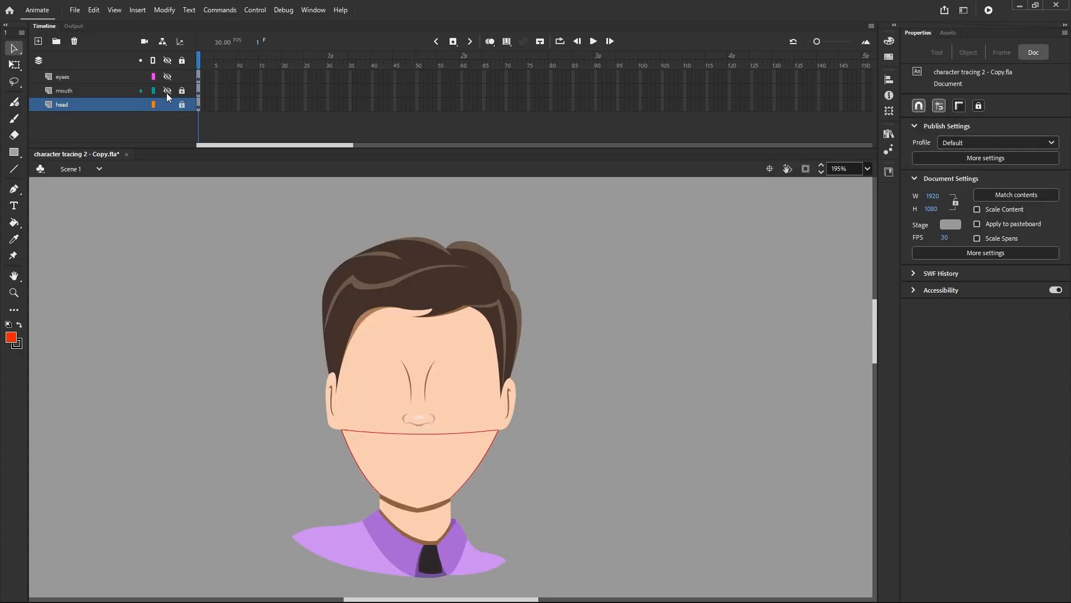
left_click(166, 92)
left_click(166, 92)
left_click(166, 91)
left_click(167, 92)
left_click(167, 105)
left_click(168, 91)
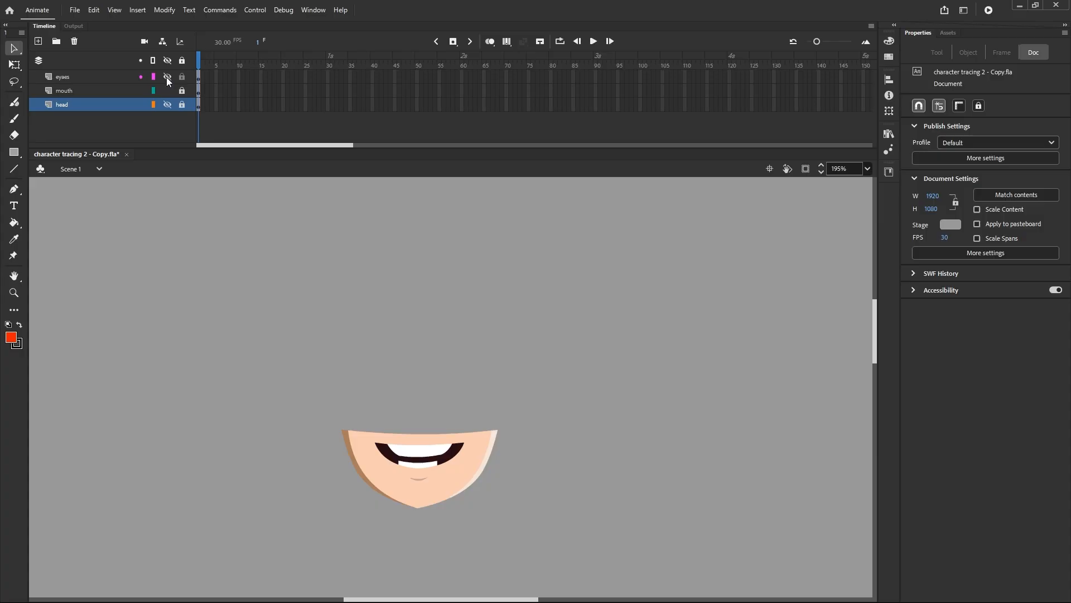
left_click(167, 91)
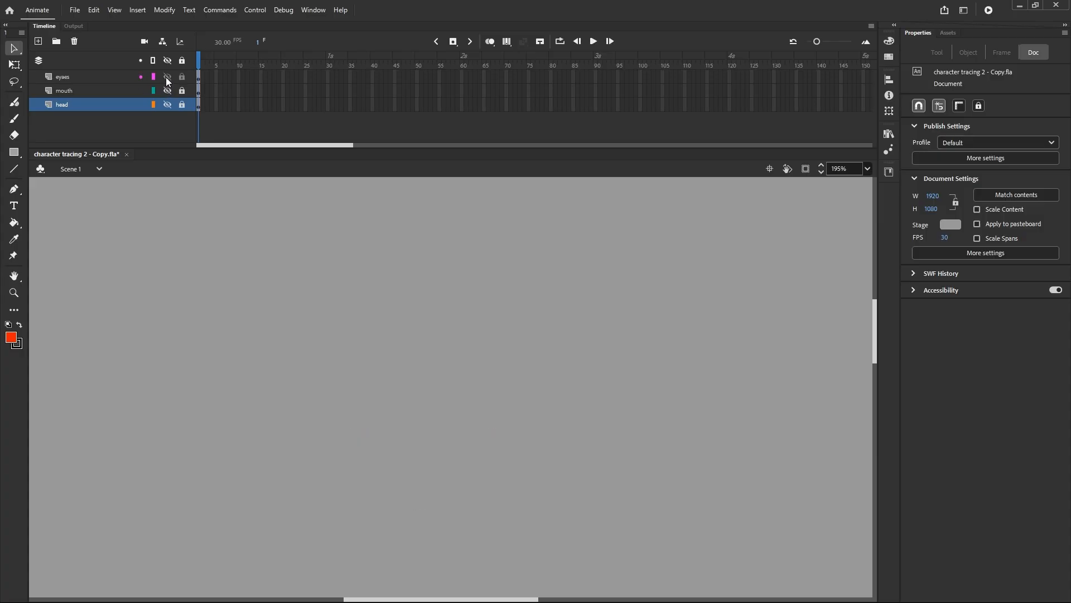
Step: Make the eyaes, mouth and head layers all visible so the complete face shows on the stage
left_click(167, 79)
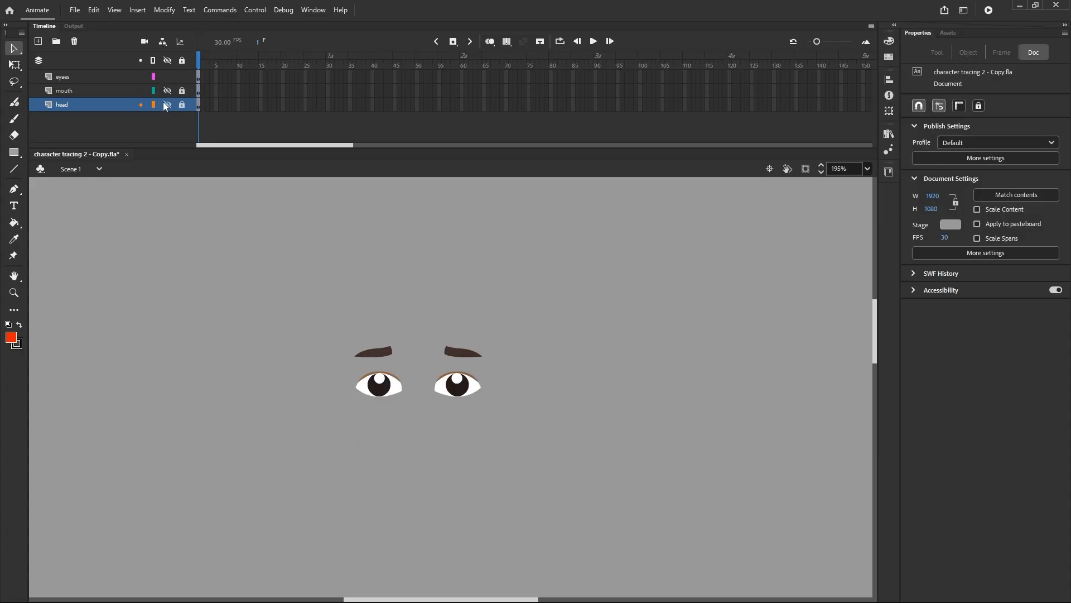
left_click(199, 78)
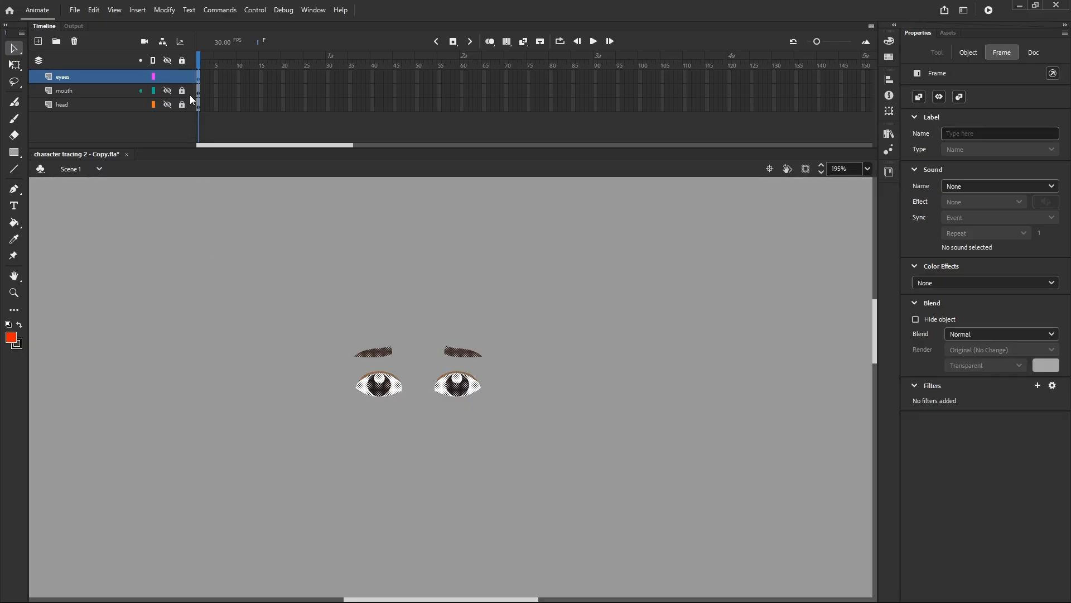
left_click(167, 91)
left_click(167, 104)
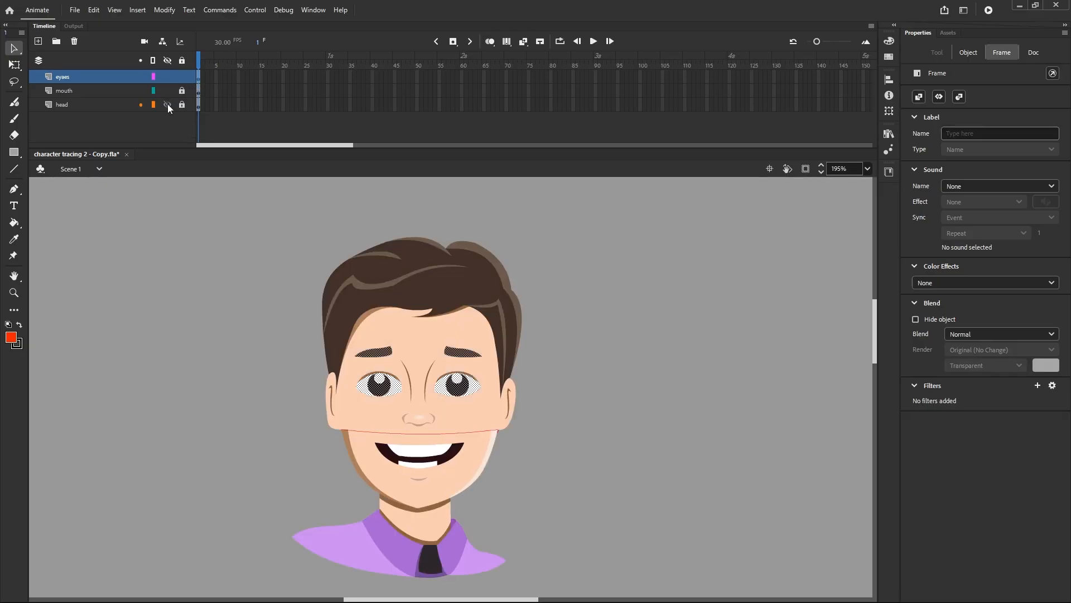
left_click(166, 222)
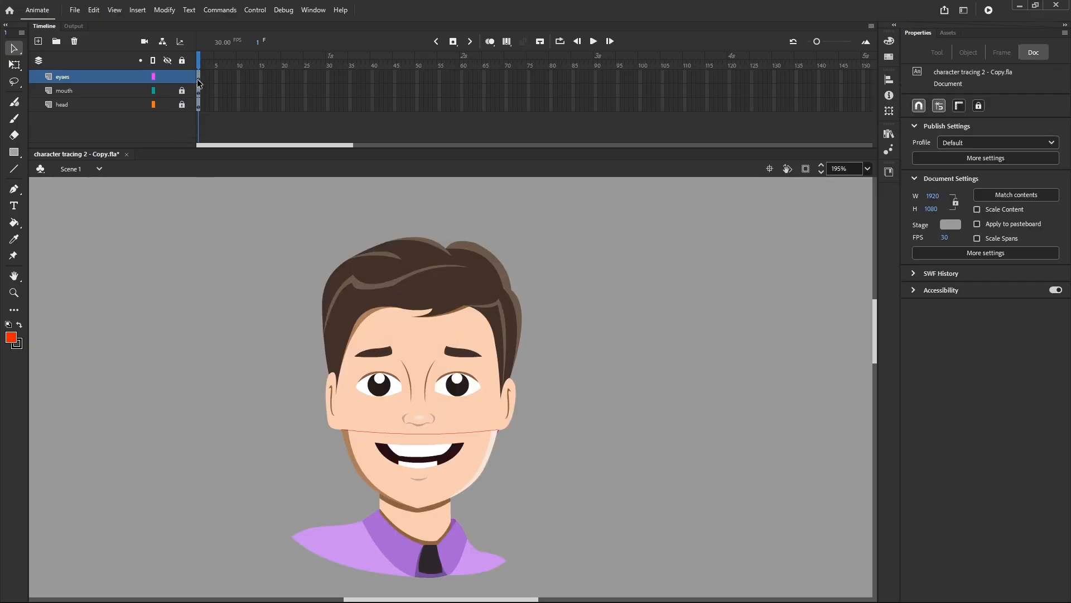
left_click(167, 76)
left_click(167, 76)
Step: Convert the eyes and eyebrows on the eyaes layer into a Graphic symbol named "eyes new"
left_click(199, 78)
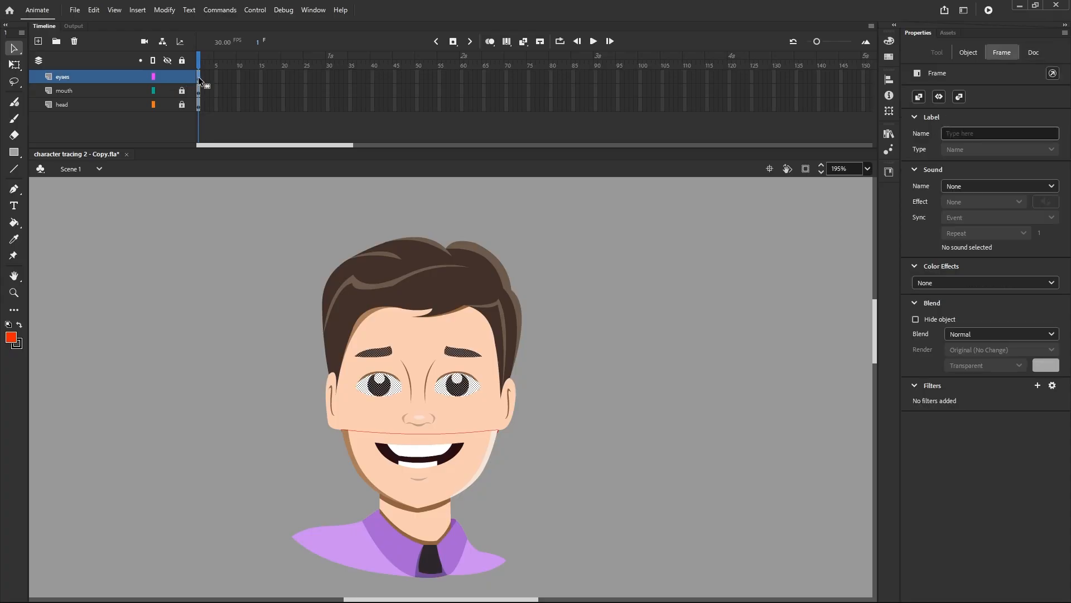
scroll(388, 413, "up", 2)
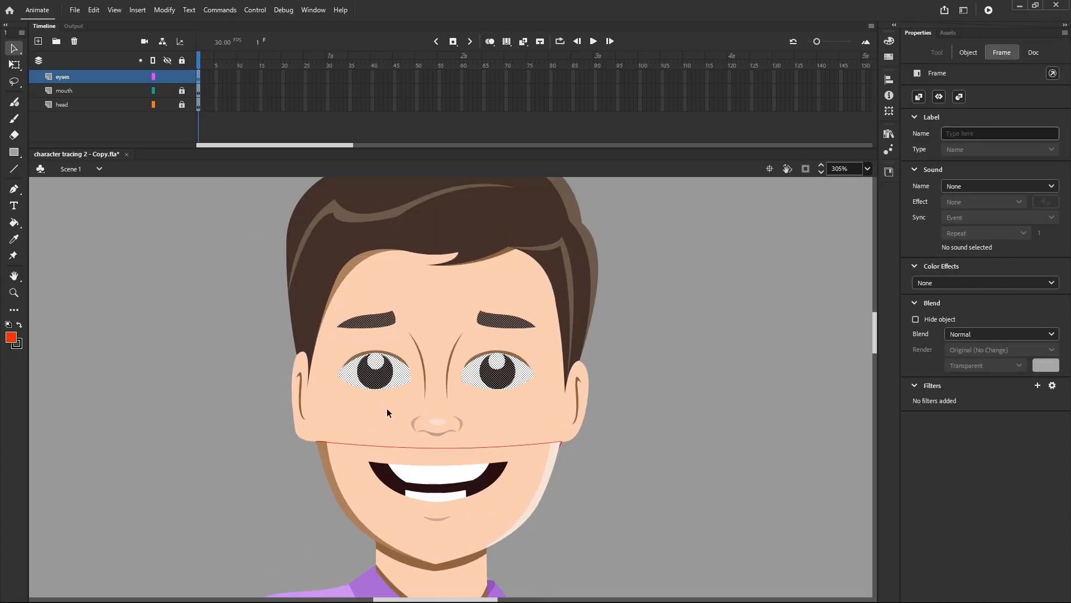
right_click(388, 371)
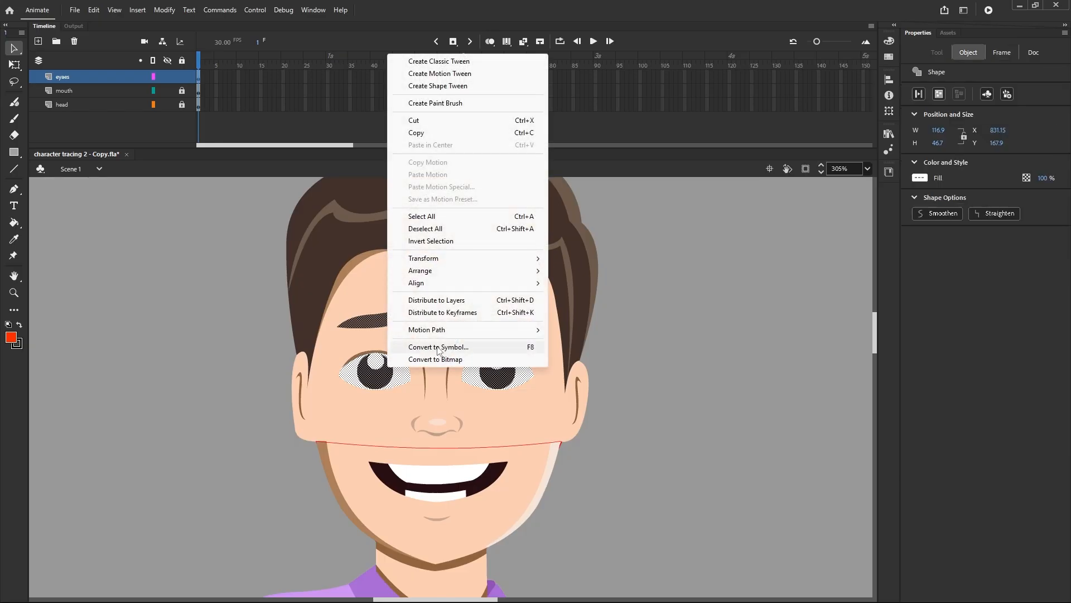
left_click(438, 347)
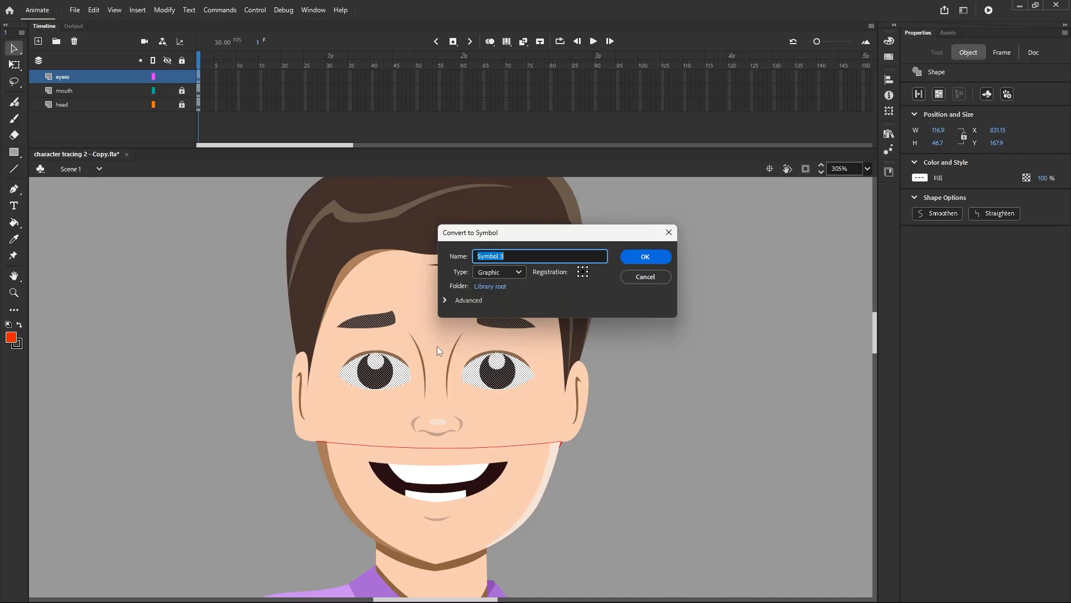
type("eyes")
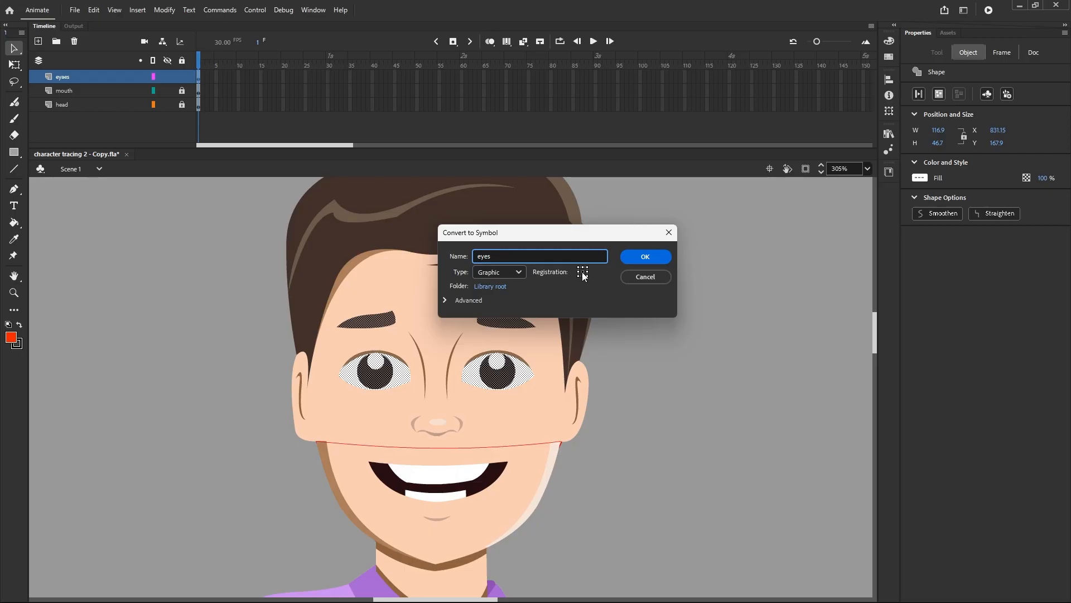
left_click(639, 262)
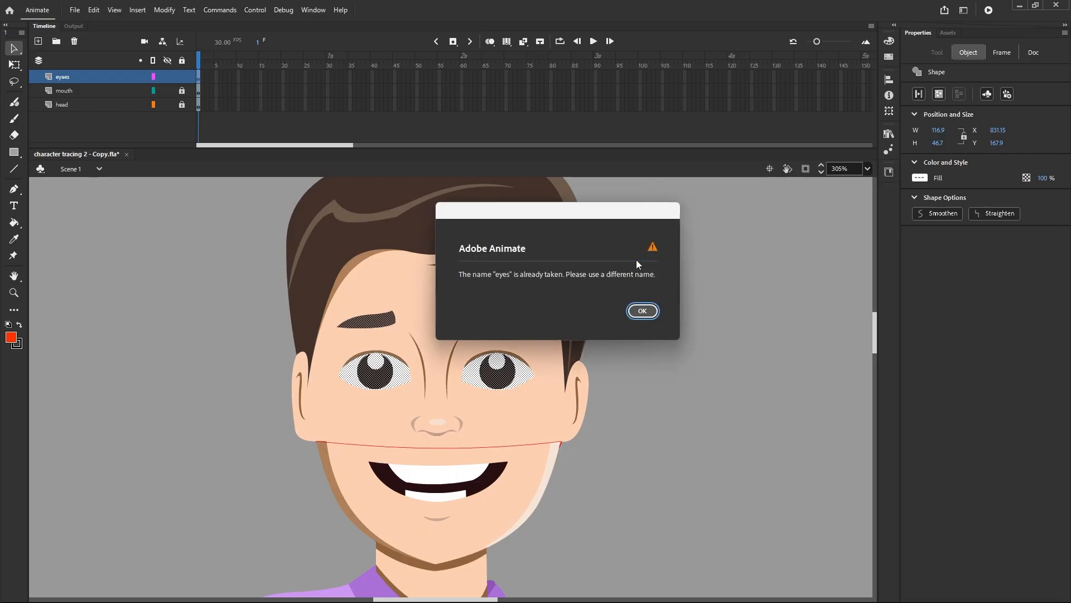
left_click(639, 311)
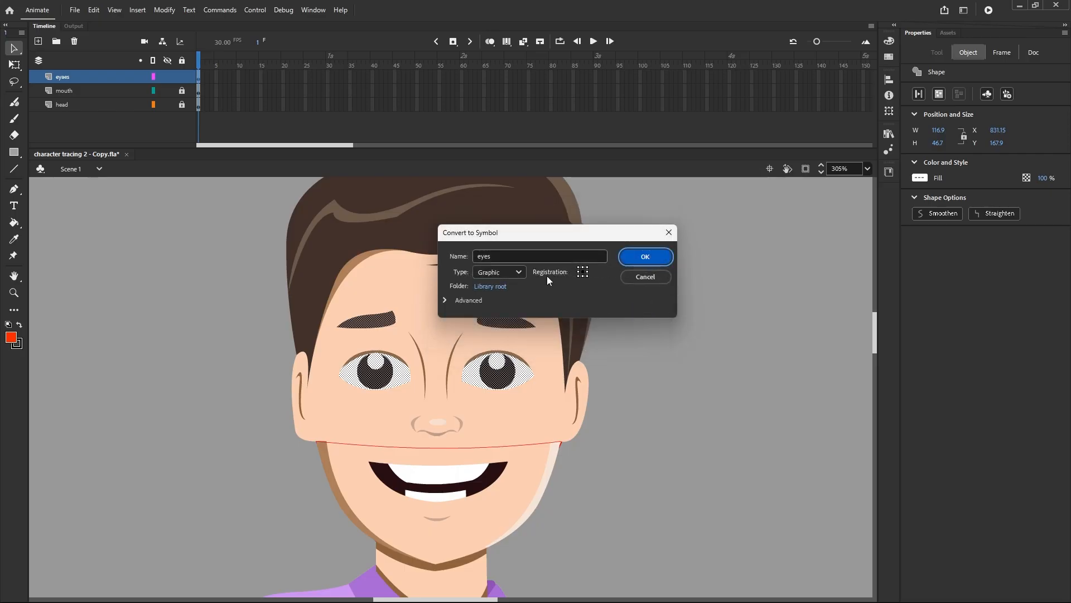
left_click(504, 255)
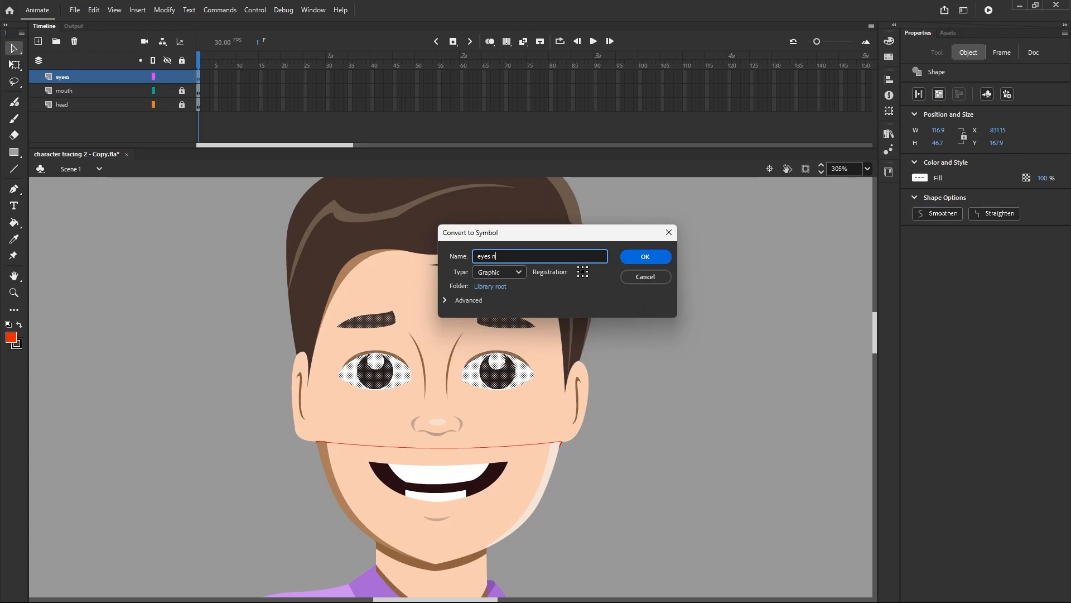
left_click(629, 258)
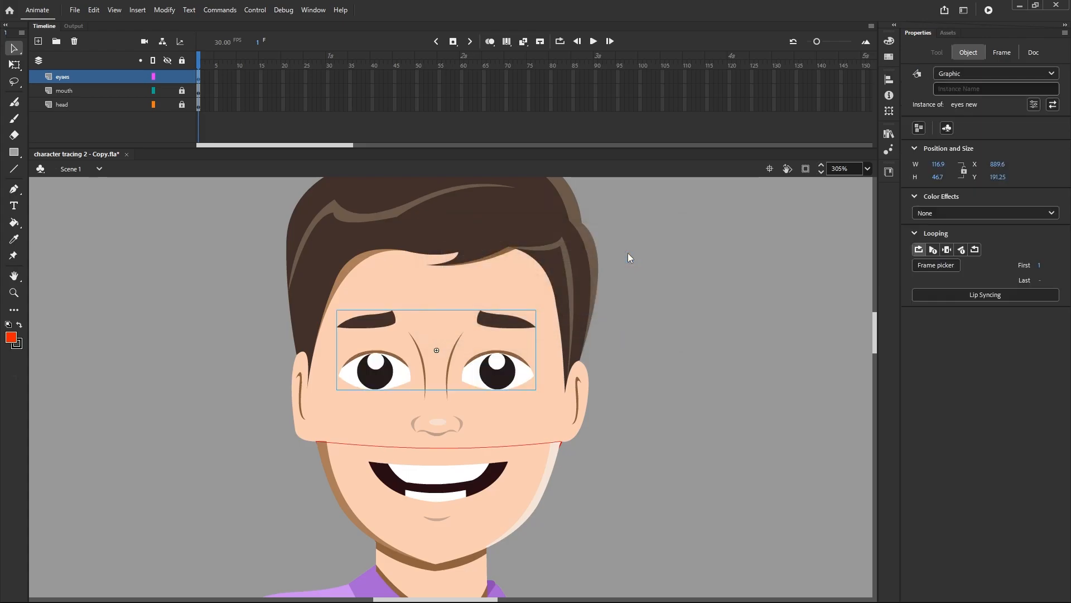
left_click(642, 276)
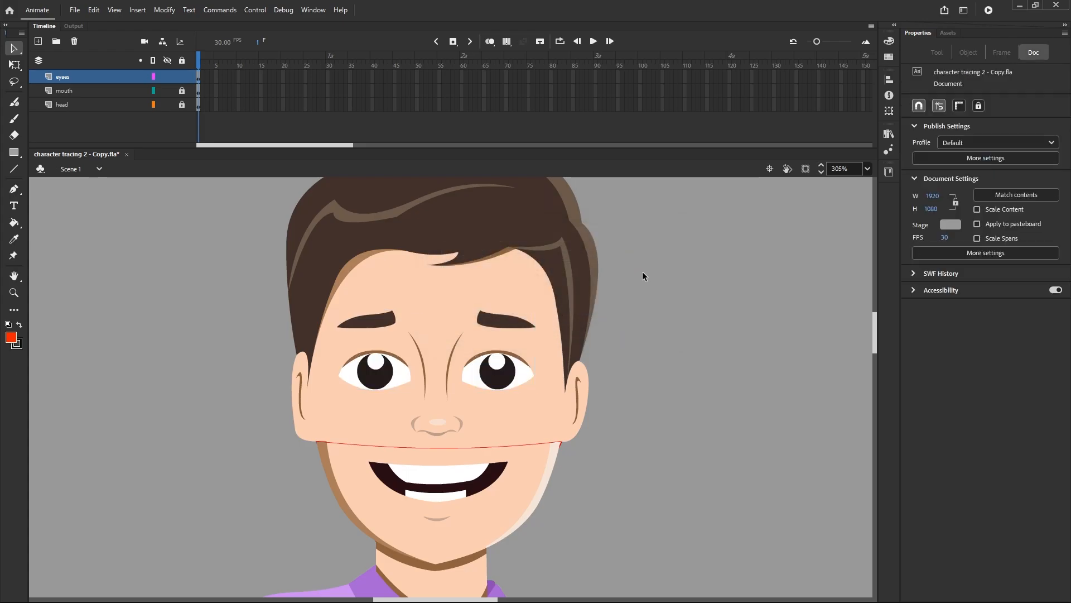
Step: Open the eyes new symbol for editing and rename its only layer to "eyes"
left_click(375, 382)
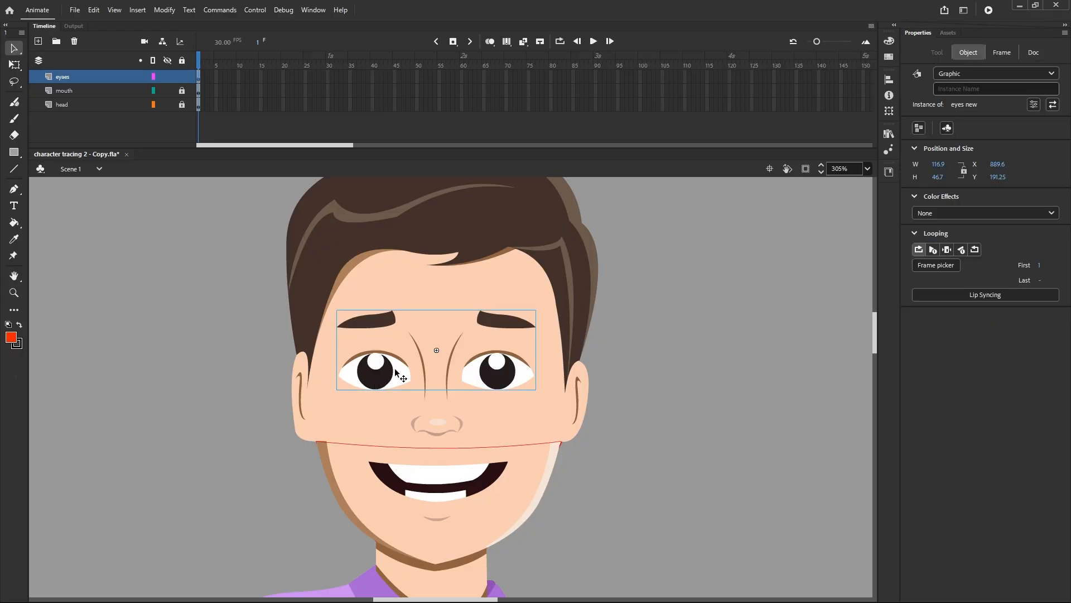
double_click(397, 372)
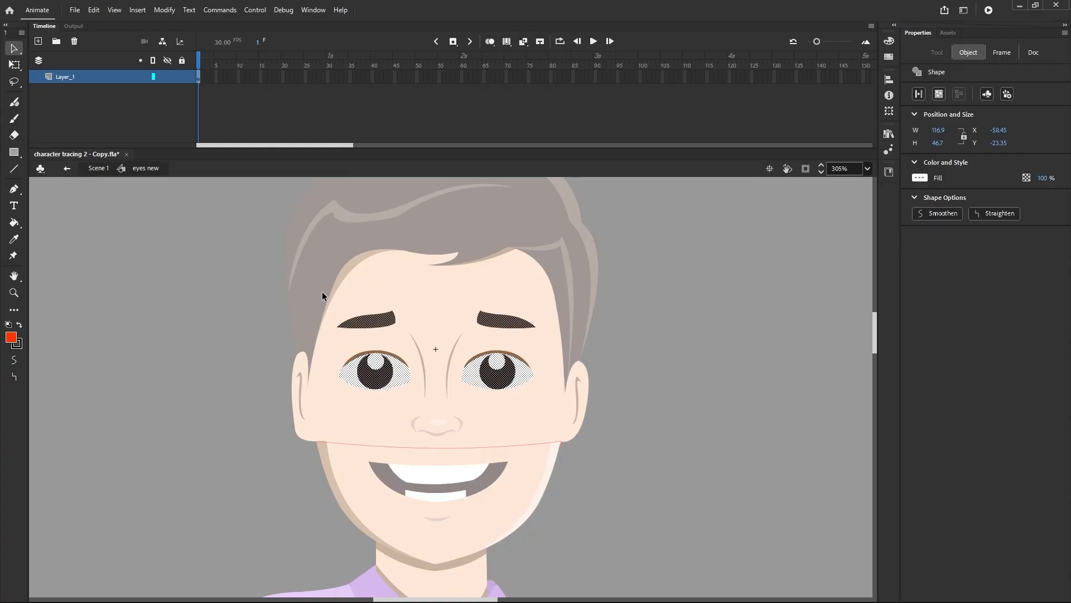
scroll(459, 378, "down", 2)
scroll(459, 363, "up", 2)
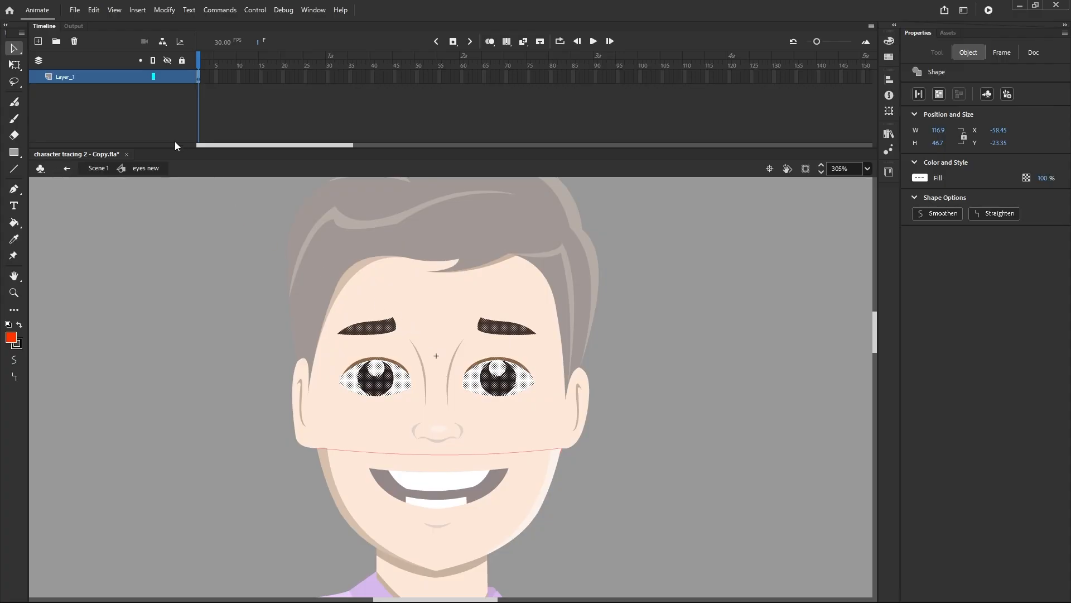
double_click(69, 77)
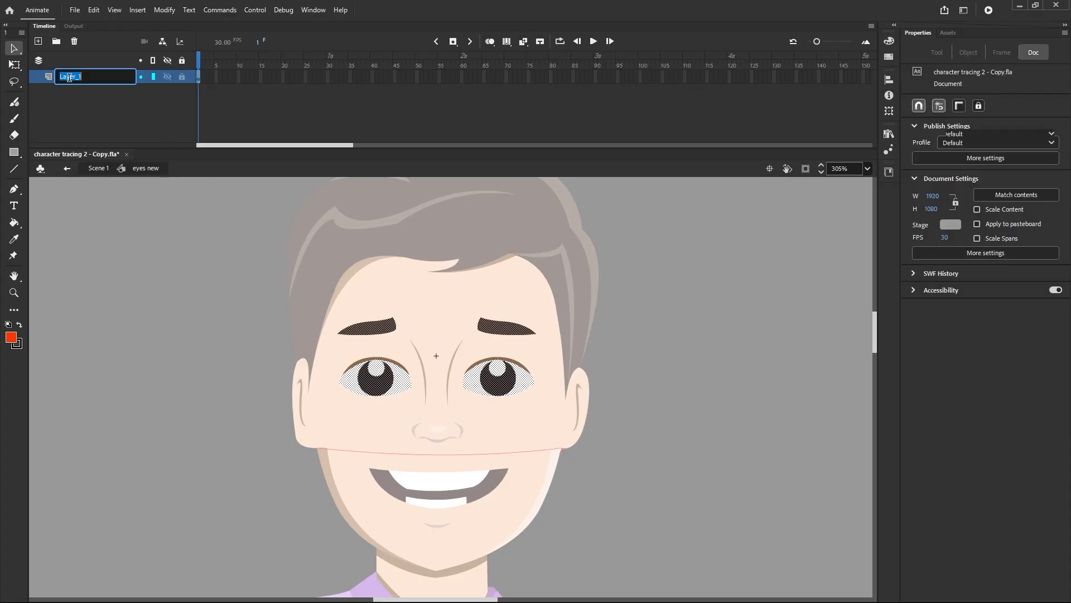
type("eye")
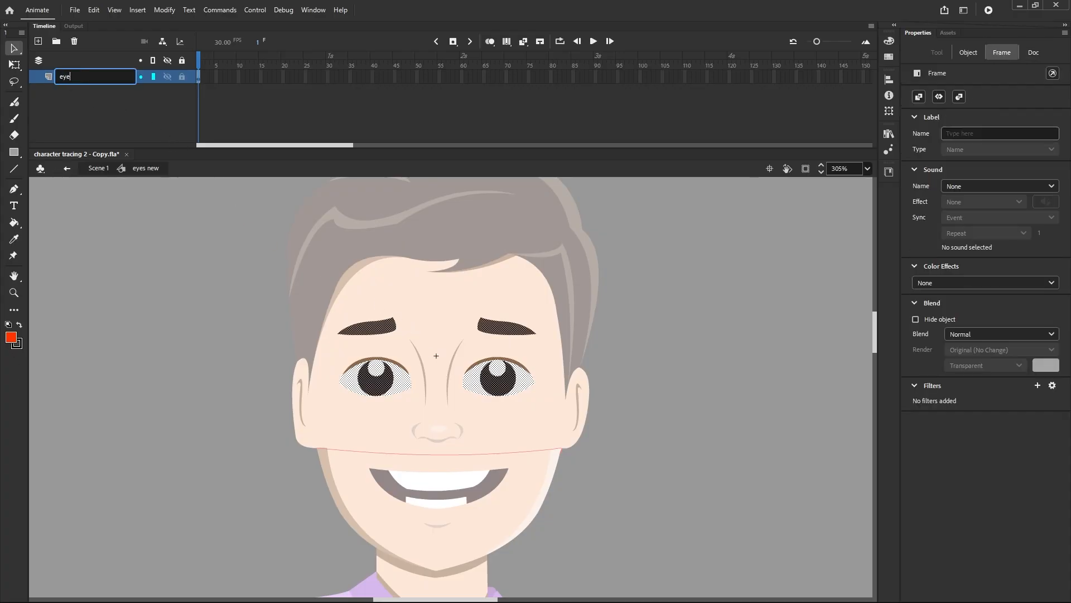
type("s")
left_click(87, 120)
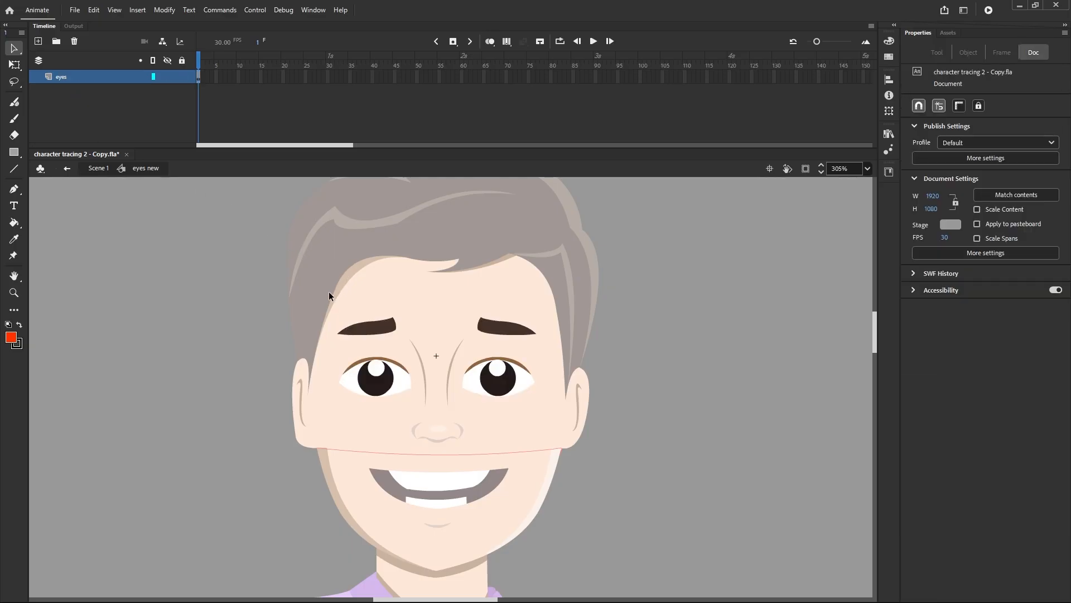
Step: Cut both eyebrows from the eyes layer inside the symbol
left_click_drag(329, 296, 398, 346)
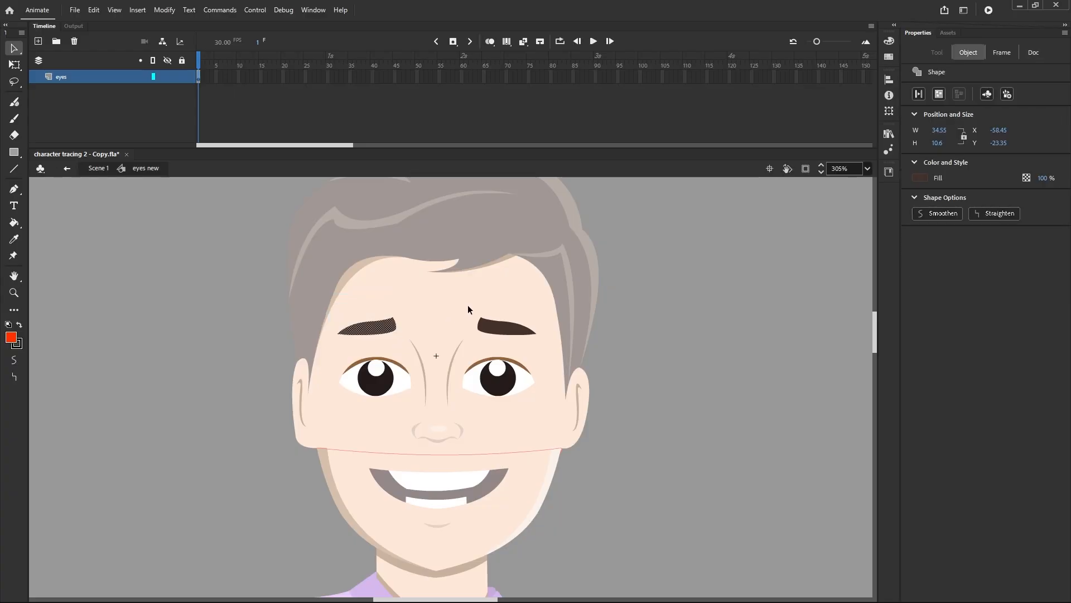
left_click_drag(470, 305, 562, 346)
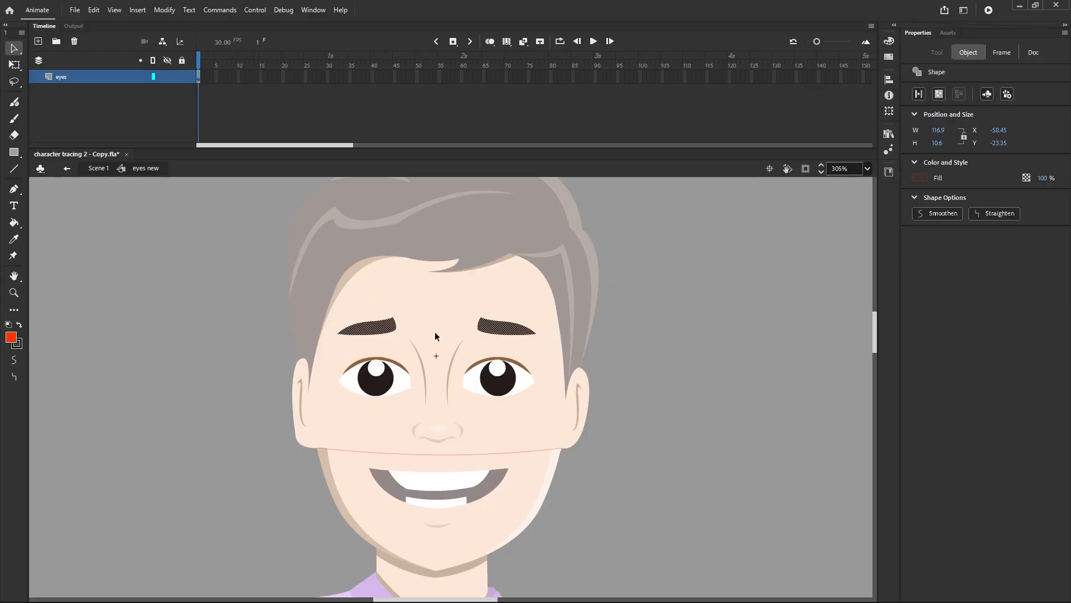
key("Delete")
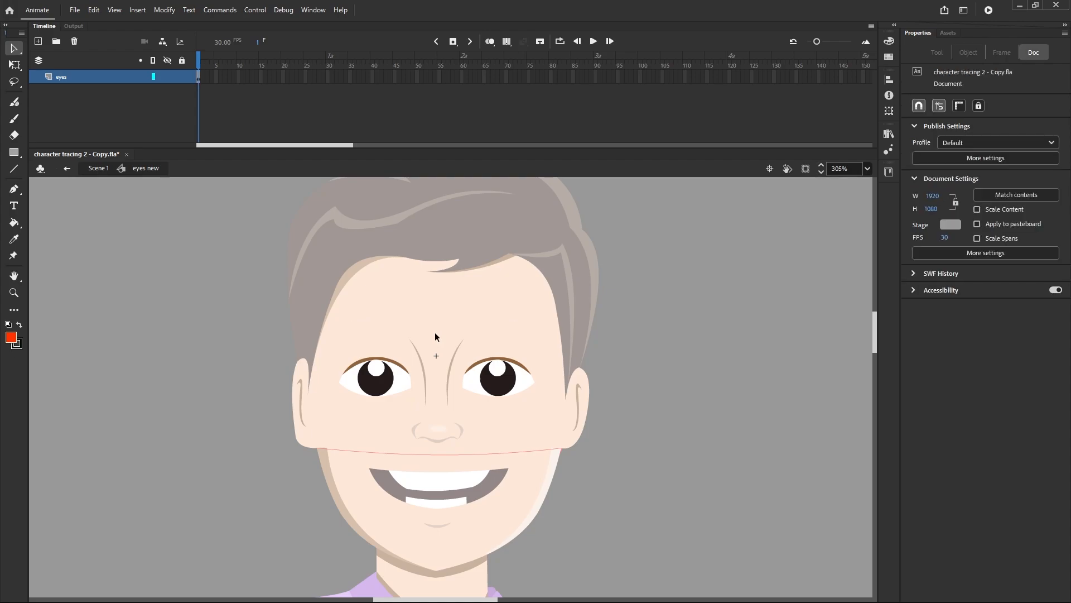
Step: Add a new layer above the eyes layer and name it "eye_brows"
left_click(38, 41)
double_click(72, 76)
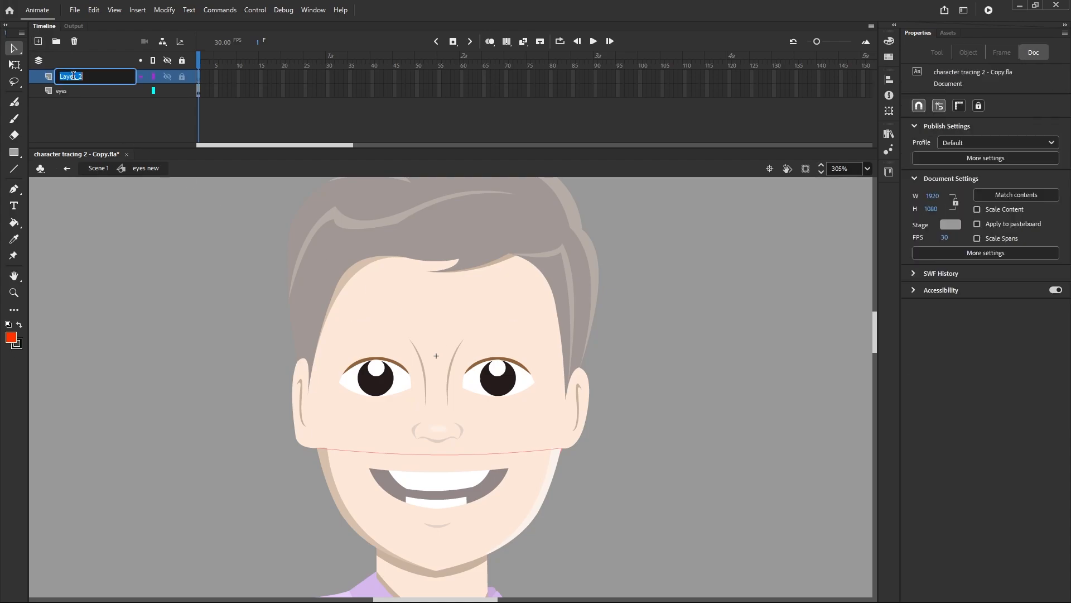
type("eye brows")
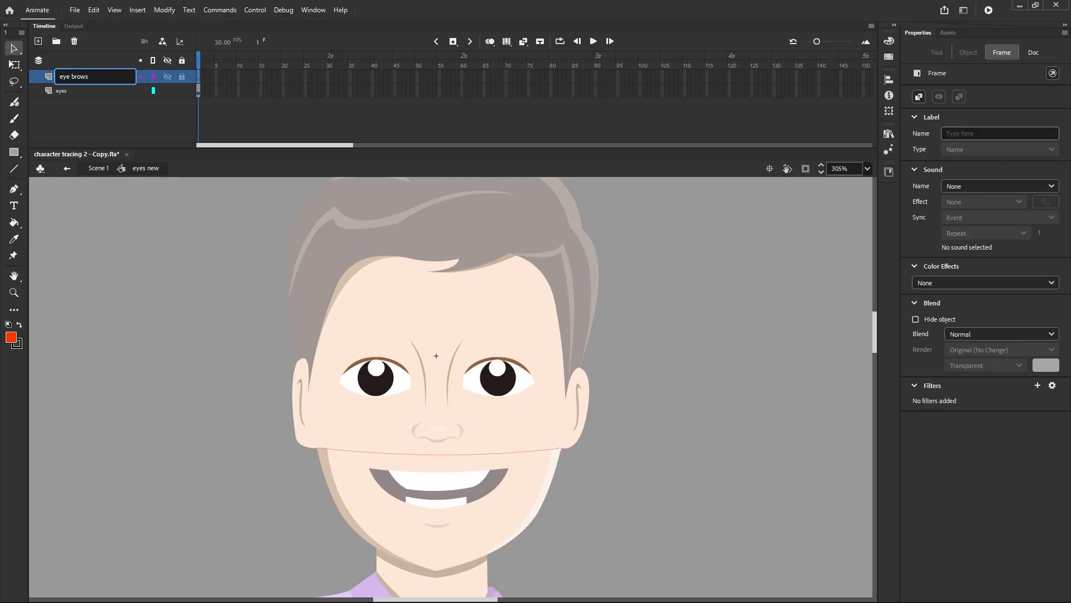
left_click(102, 127)
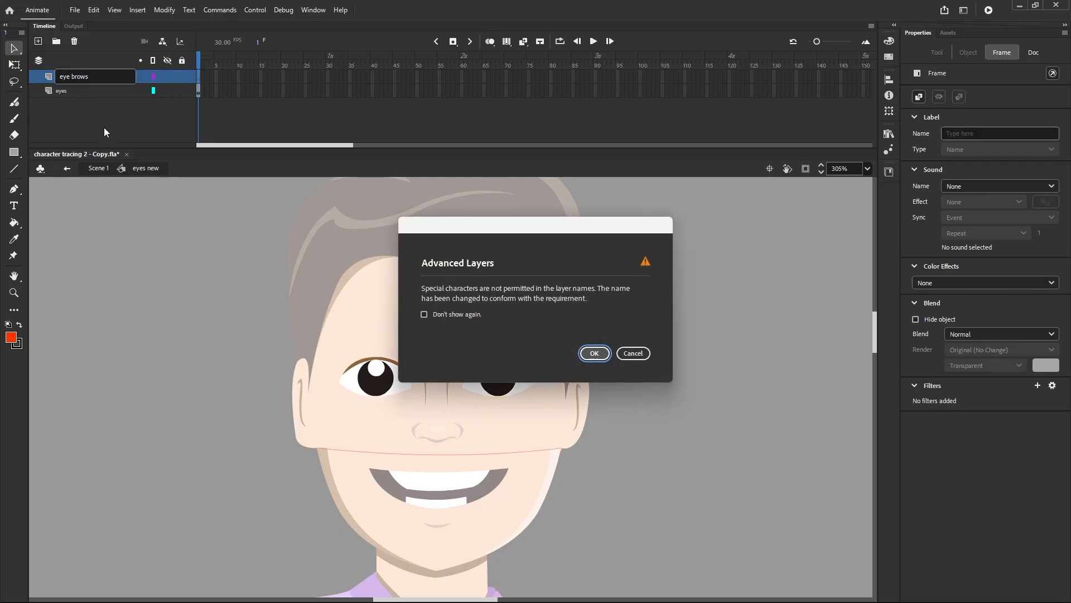
left_click(589, 350)
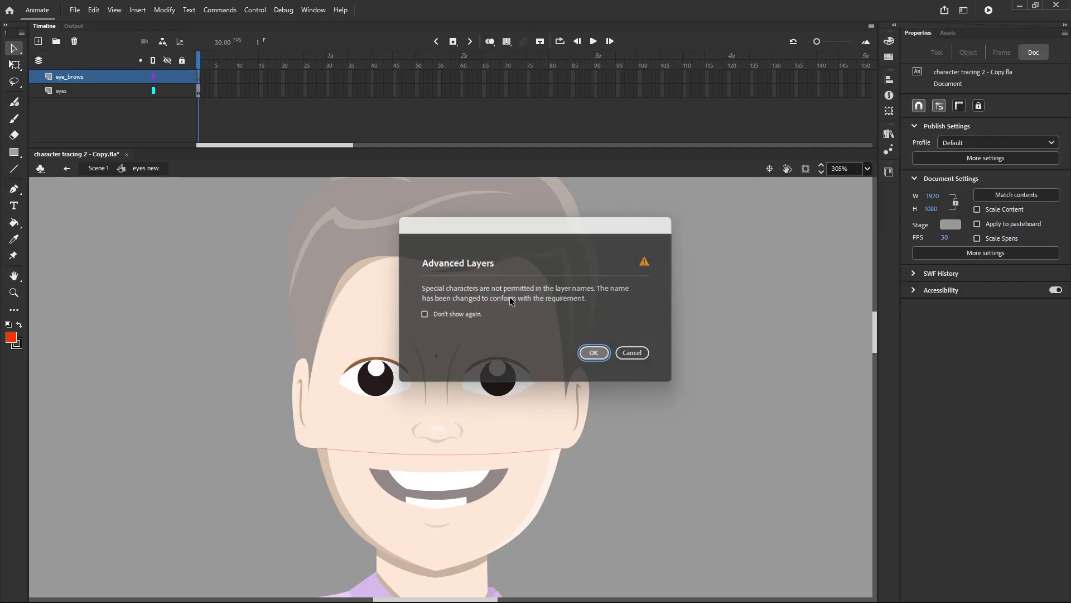
Step: Paste the eyebrows in place on the first frame of the eye_brows layer, and lock that layer
left_click(200, 82)
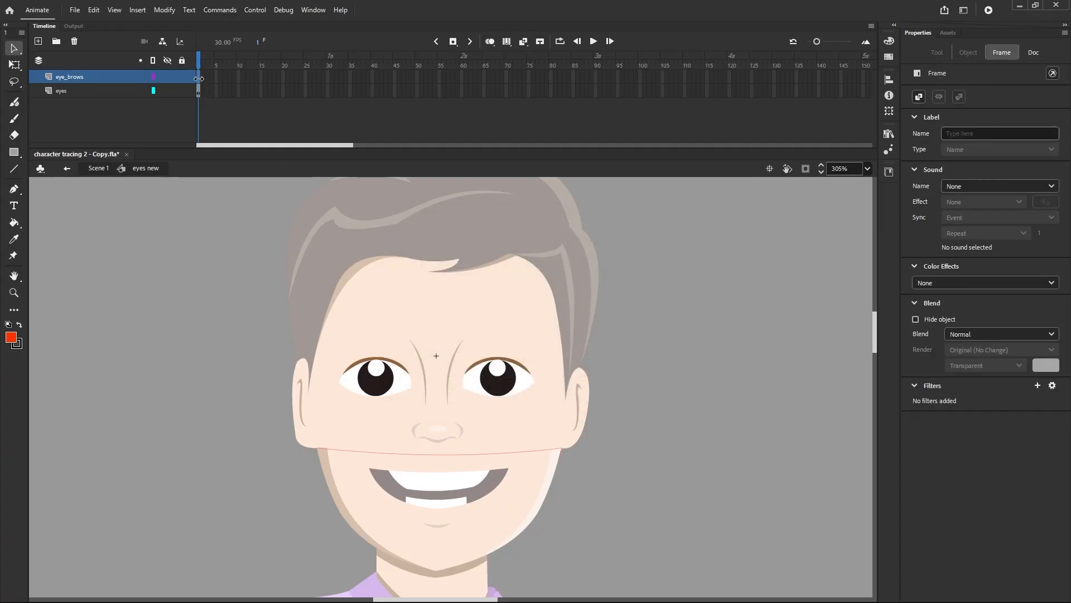
key("ctrl+shift+v")
left_click(165, 121)
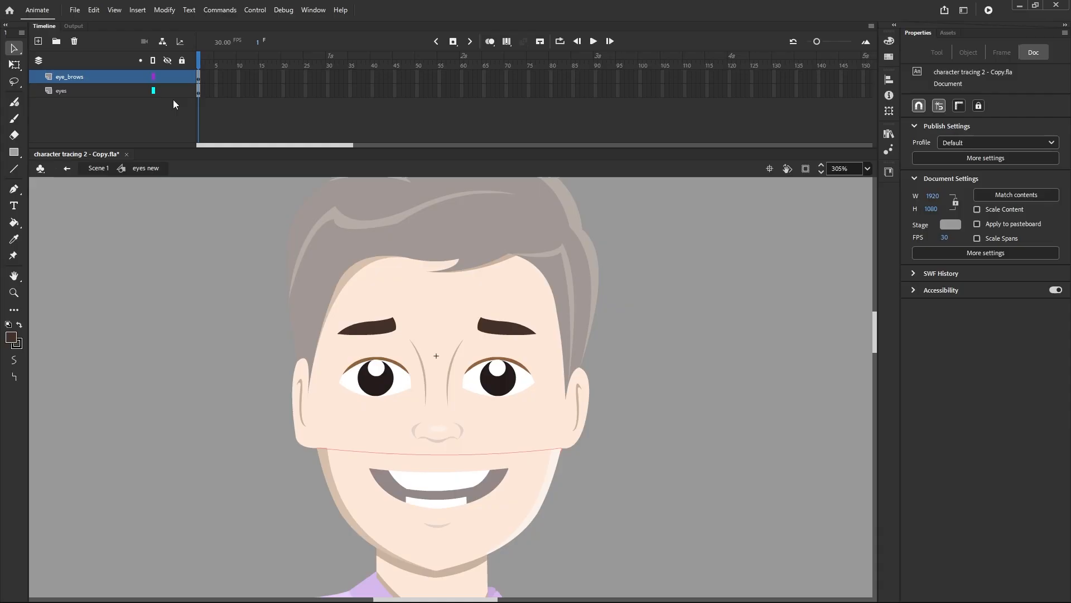
left_click(182, 76)
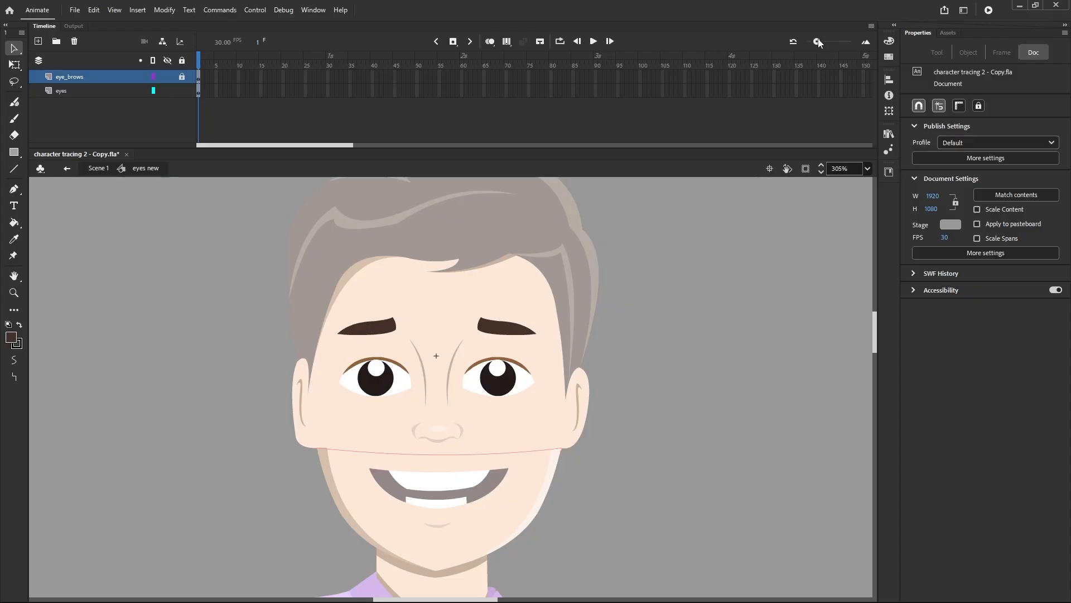
Step: Switch to the Classic Brush and add a new layer above the eye_brows layer
left_click_drag(816, 42, 830, 45)
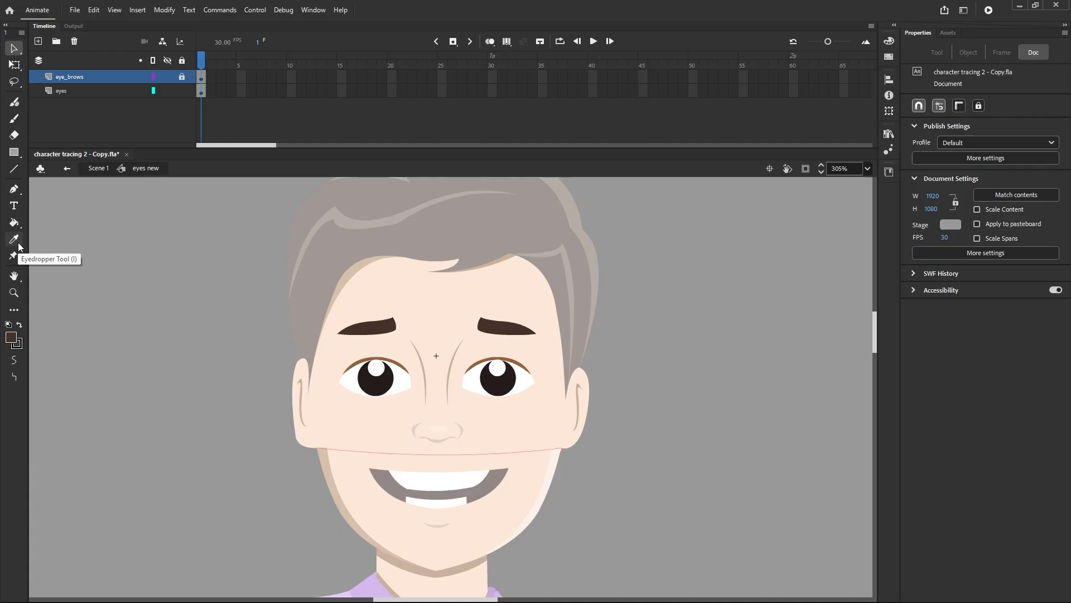
left_click(14, 118)
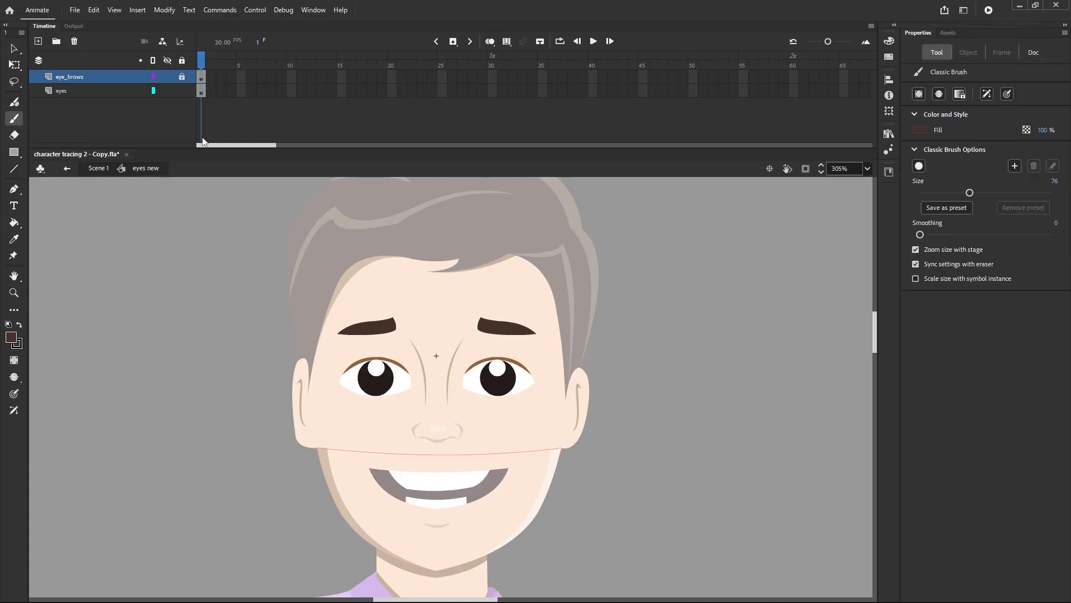
left_click(38, 42)
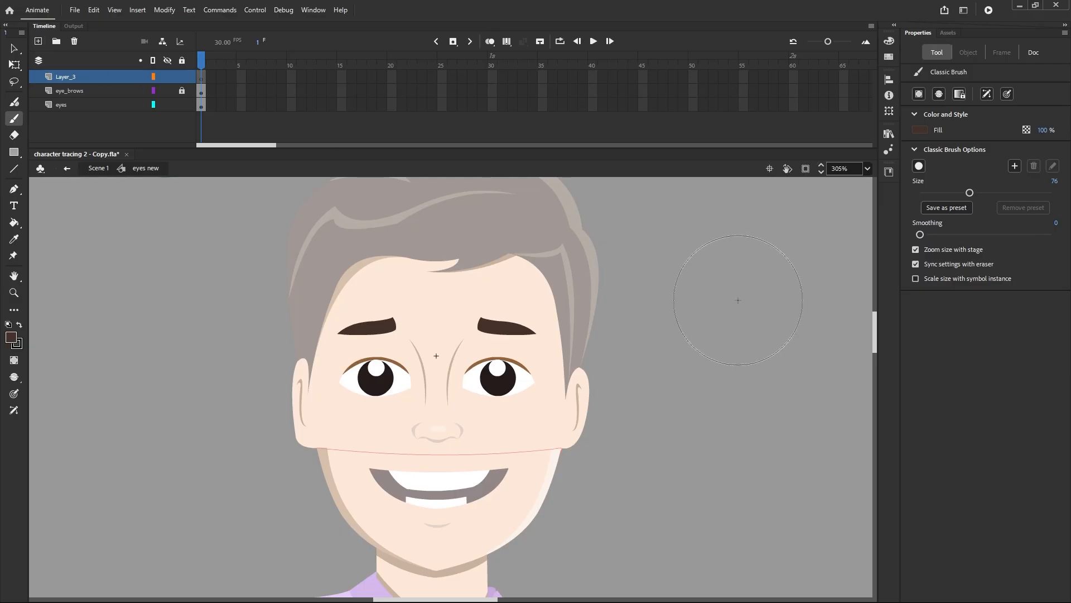
Step: Reduce the Classic Brush size to 7, test it with a short vertical stroke beside the face, and undo the stroke
key("bracketleft")
key("bracketleft")
key("bracketleft")
left_click_drag(951, 193, 928, 193)
key("bracketleft")
key("bracketleft")
key("bracketleft")
left_click_drag(920, 193, 924, 193)
left_click_drag(793, 327, 792, 396)
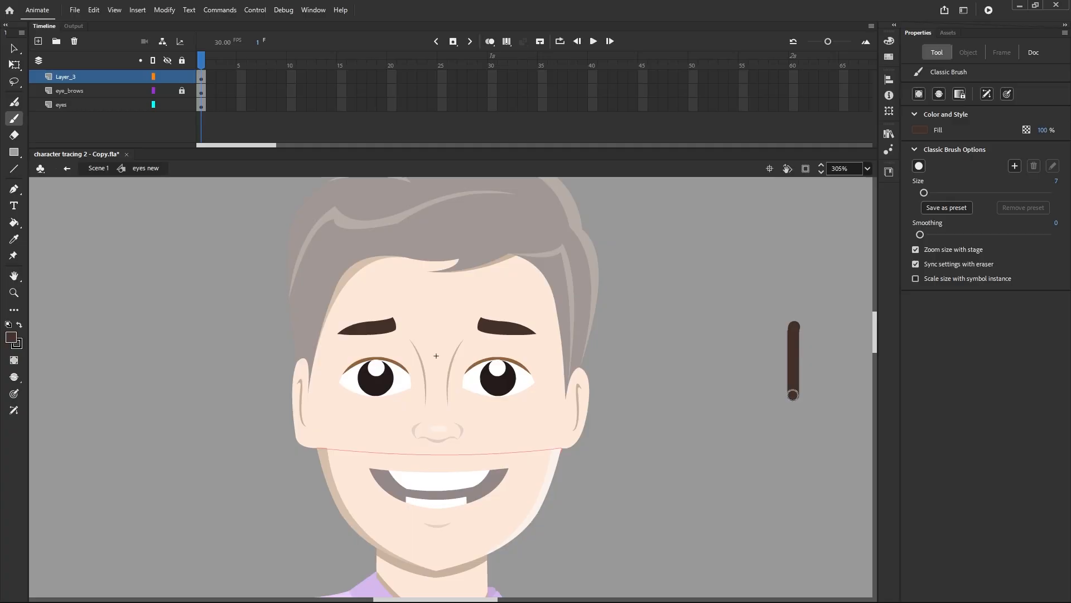
key("ctrl+z")
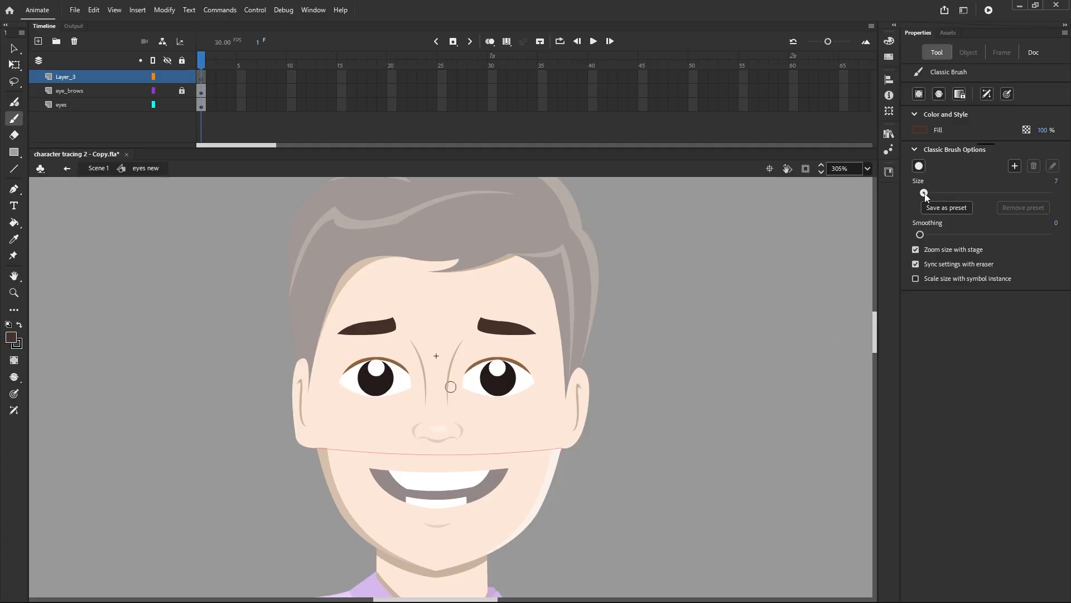
Step: Set the Classic Brush size to 1 and its fill colour to red
left_click_drag(924, 192, 920, 192)
left_click_drag(818, 340, 816, 411)
key("ctrl+z")
left_click(9, 338)
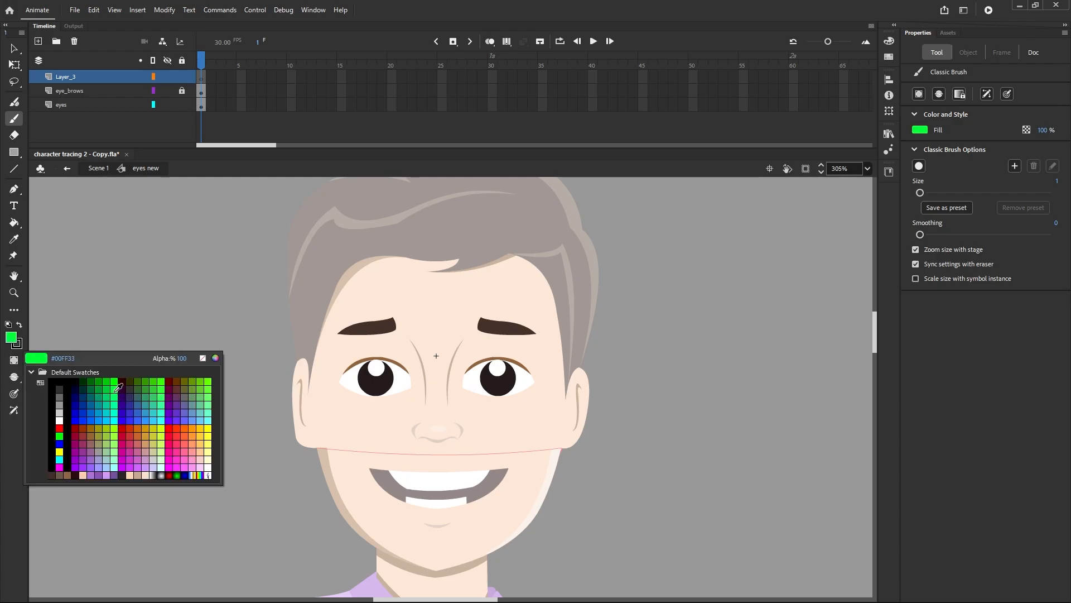
left_click(167, 428)
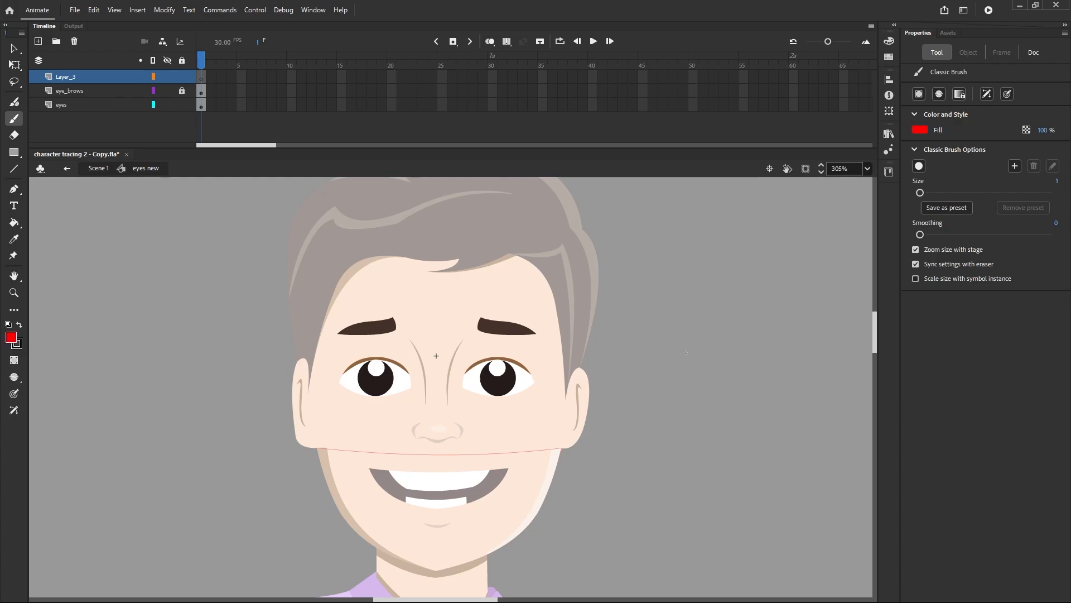
Step: Draw a vertical line beside the face, crossed by three horizontal marks with the middle one longest
left_click_drag(684, 337, 684, 506)
left_click_drag(634, 414, 747, 409)
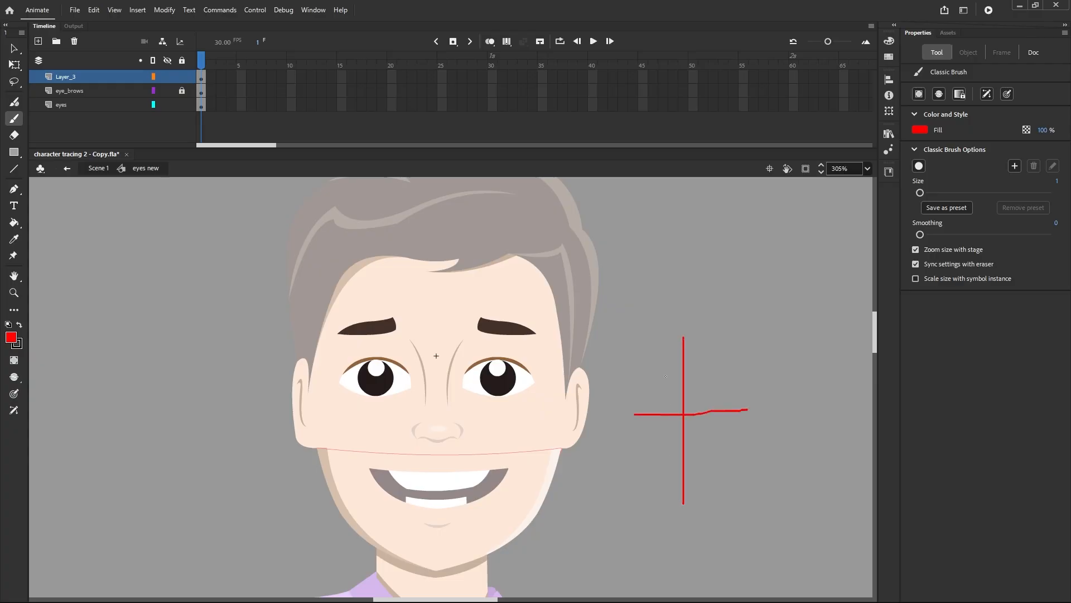
left_click_drag(665, 377, 710, 376)
left_click_drag(653, 453, 707, 450)
Step: Number the ladder sketch 1 to 5 from top to bottom, circling 1 and 5 and putting 3 in parentheses
mouse_move(685, 297)
left_mouse_down()
mouse_move(688, 323)
mouse_move(690, 295)
left_mouse_up()
mouse_move(736, 376)
left_mouse_down()
mouse_move(777, 408)
mouse_move(759, 430)
mouse_move(780, 441)
left_mouse_up()
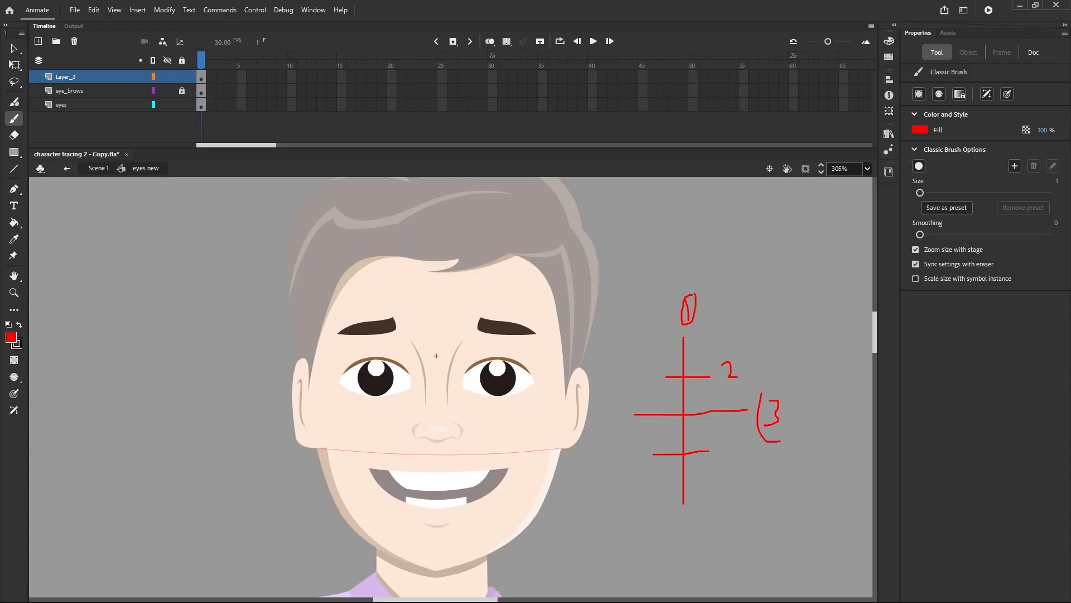
left_click_drag(781, 386, 797, 420)
left_click_drag(729, 445, 734, 459)
mouse_move(692, 518)
left_mouse_down()
mouse_move(694, 540)
mouse_move(707, 513)
mouse_move(729, 573)
left_mouse_up()
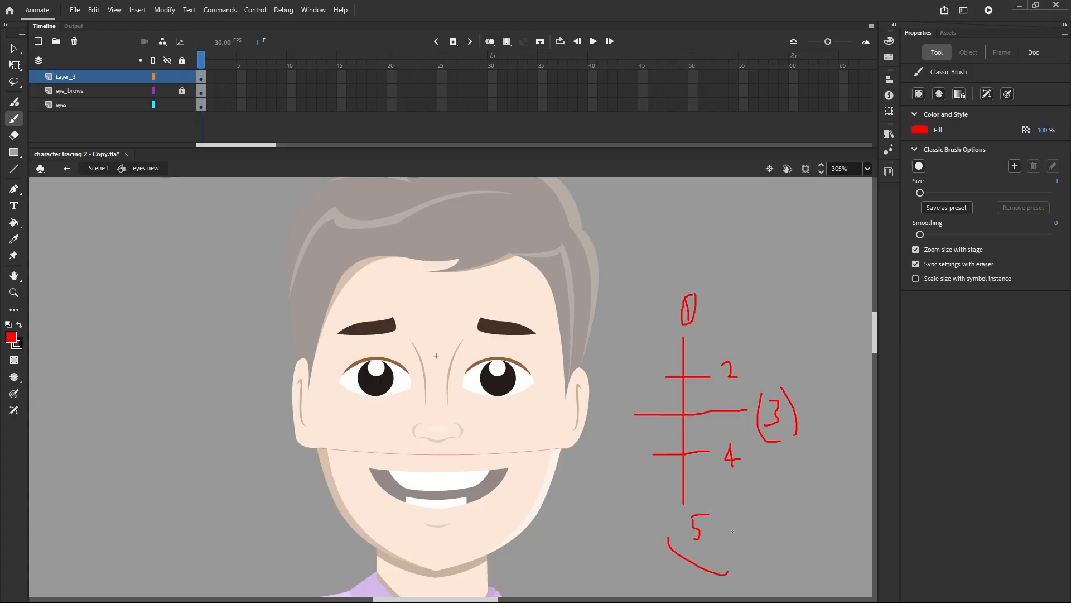
key("ctrl+z")
mouse_move(696, 509)
left_mouse_down()
mouse_move(695, 545)
mouse_move(712, 511)
left_mouse_up()
Step: Move the whole numbered ladder sketch to the empty area on the other side of the face and recolour it white
scroll(794, 371, "down", 3)
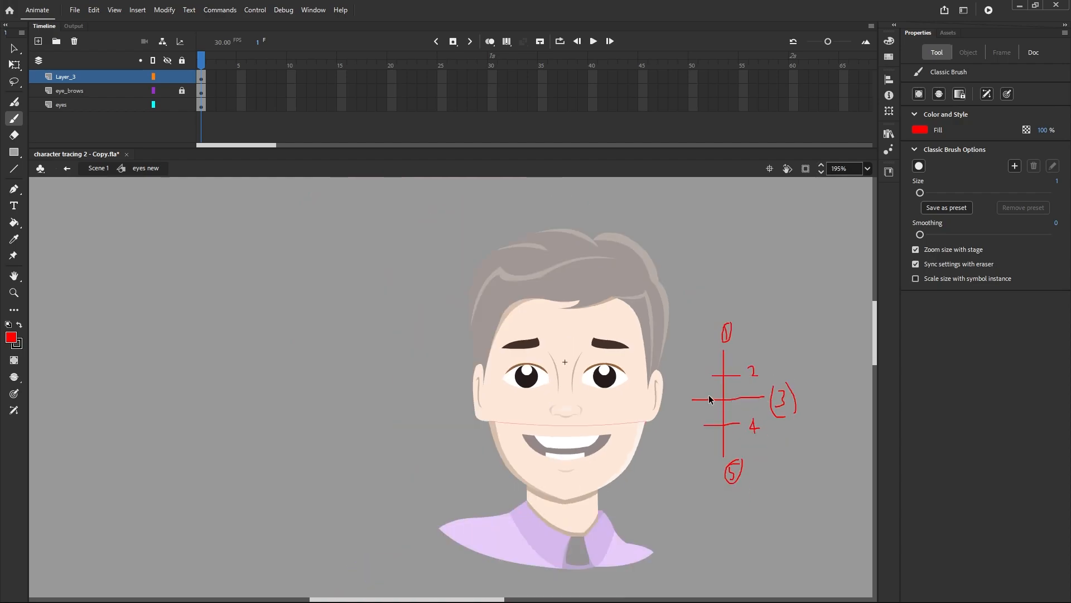
left_click(14, 49)
mouse_move(678, 306)
left_mouse_down()
mouse_move(767, 460)
mouse_move(812, 512)
left_mouse_up()
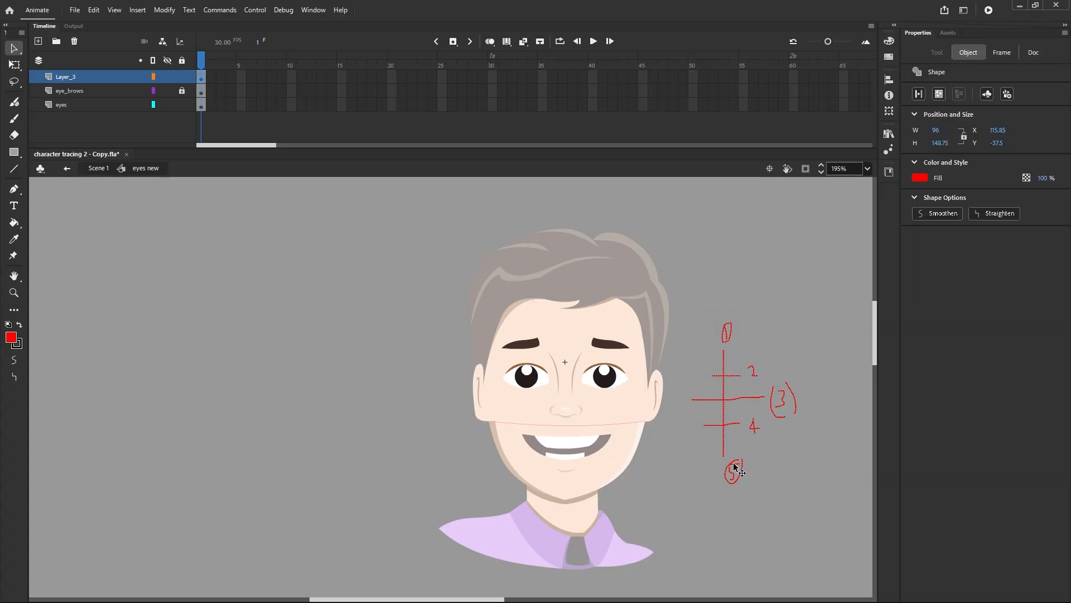
left_click_drag(729, 469, 231, 432)
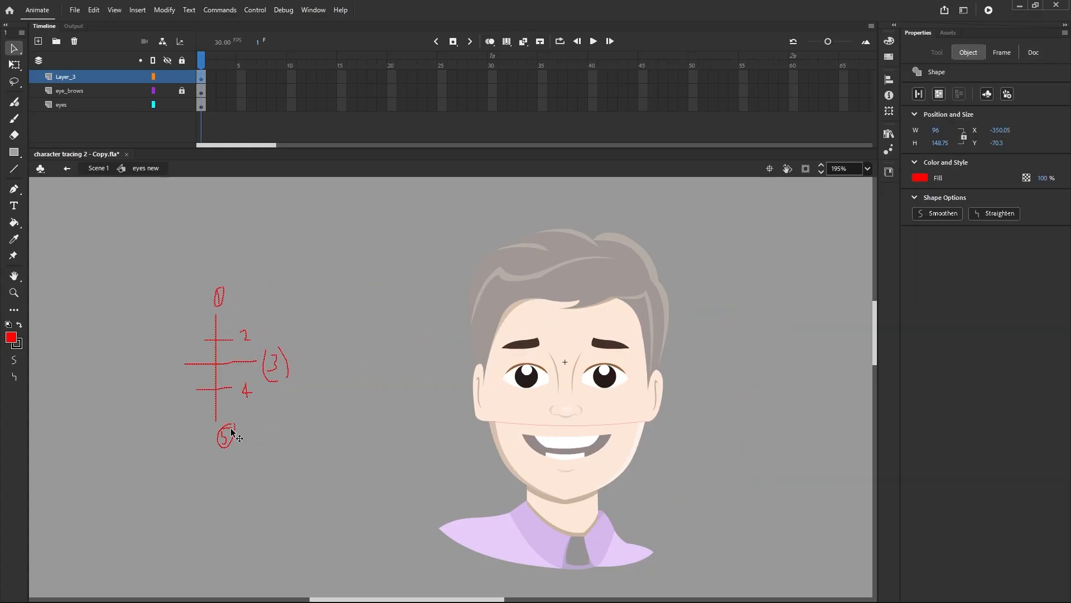
left_click(10, 337)
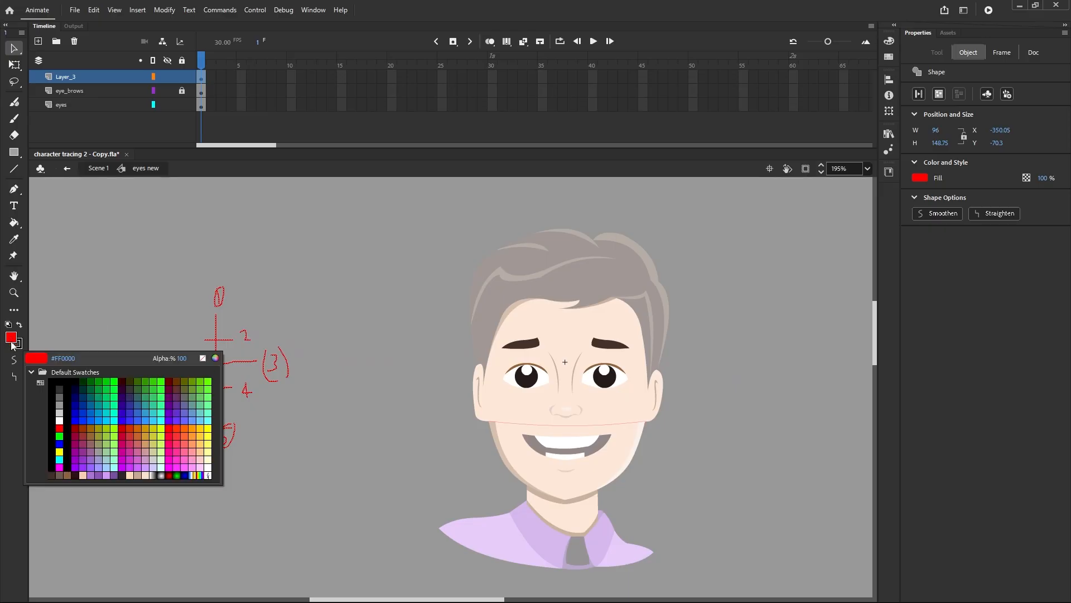
left_click(59, 421)
left_click(117, 342)
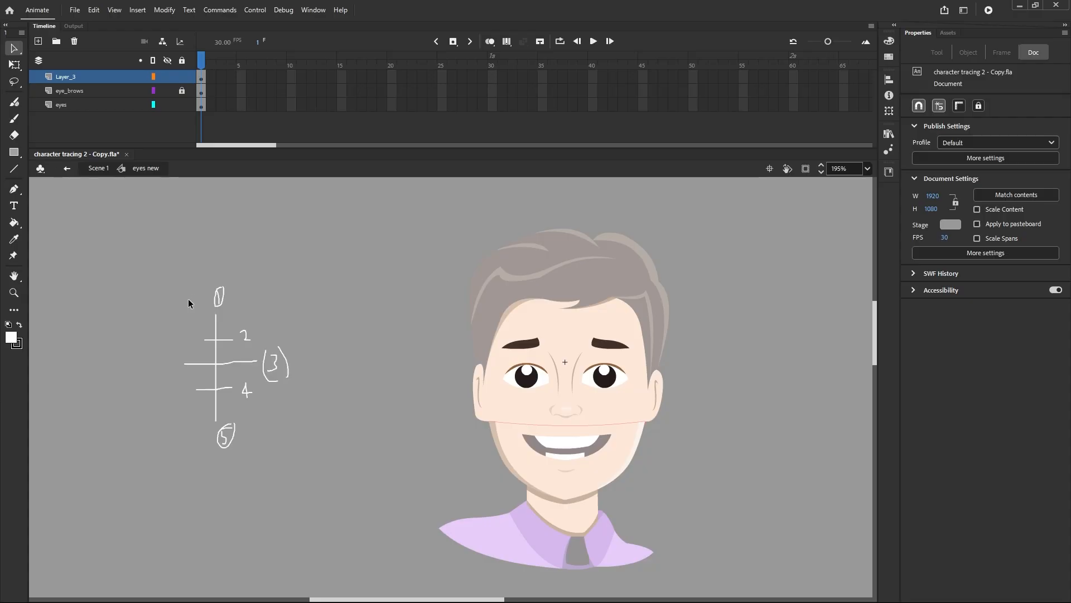
Step: Sketch a small fully open eye beside number 1 of the ladder with the Classic Brush
scroll(185, 307, "up", 2)
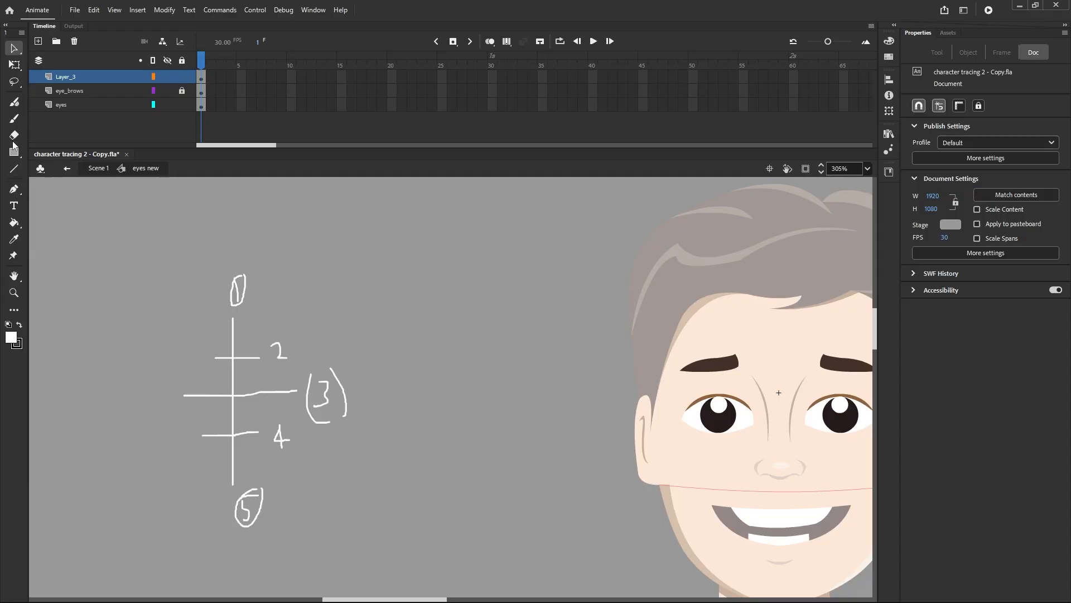
left_click(15, 120)
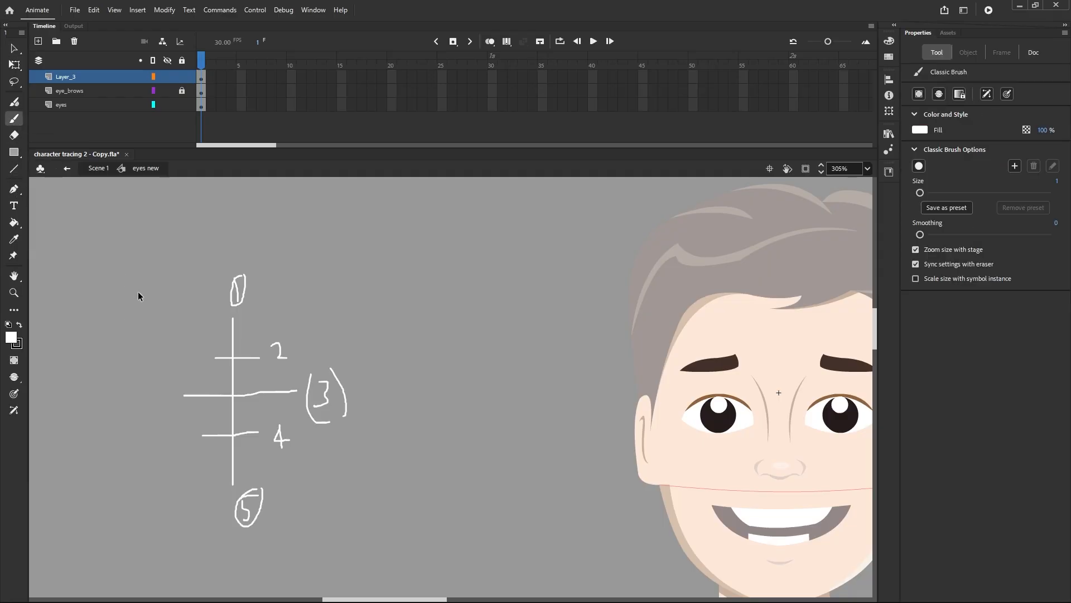
scroll(138, 295, "up", 2)
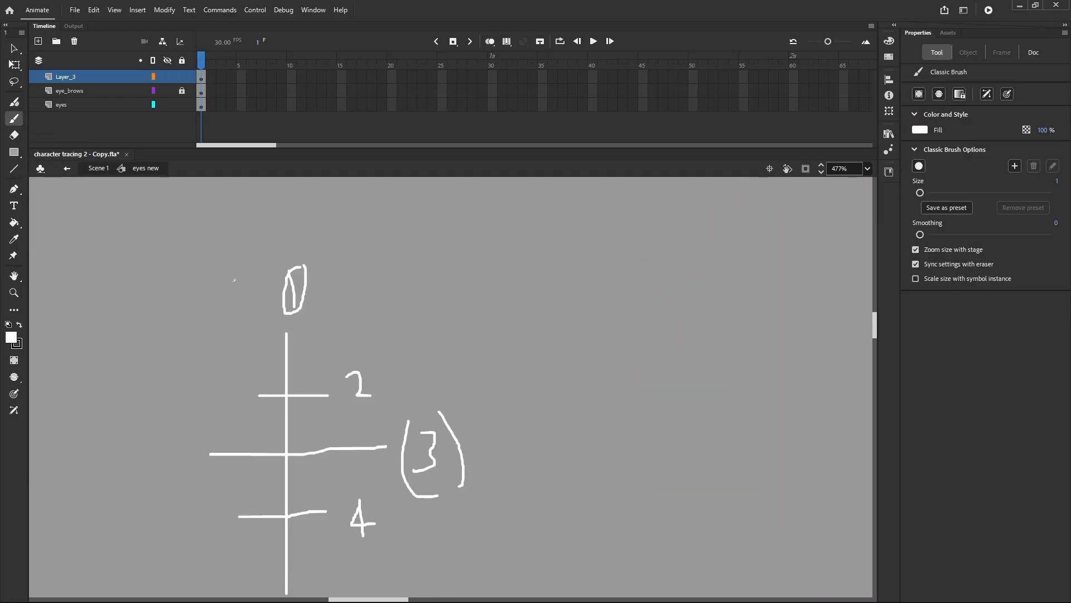
mouse_move(233, 281)
left_mouse_down()
mouse_move(189, 295)
mouse_move(222, 312)
mouse_move(237, 279)
left_mouse_up()
mouse_move(211, 281)
left_mouse_down()
mouse_move(210, 293)
mouse_move(221, 282)
left_mouse_up()
scroll(240, 279, "down", 3)
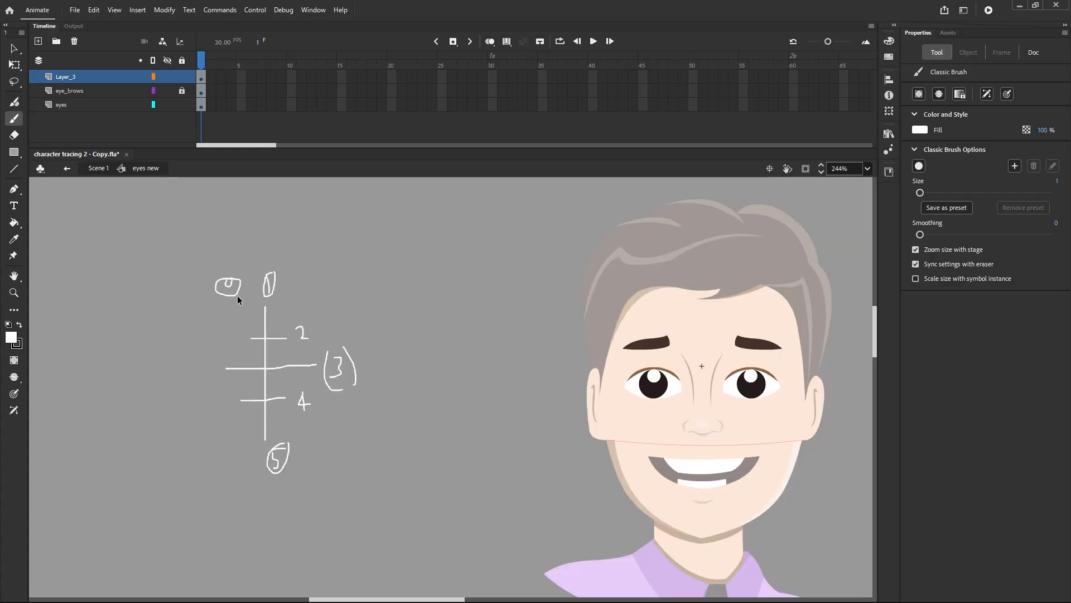
Step: Sketch a closed eye beside number 5 of the ladder and a half-closed eye beside the middle mark
scroll(256, 446, "up", 2)
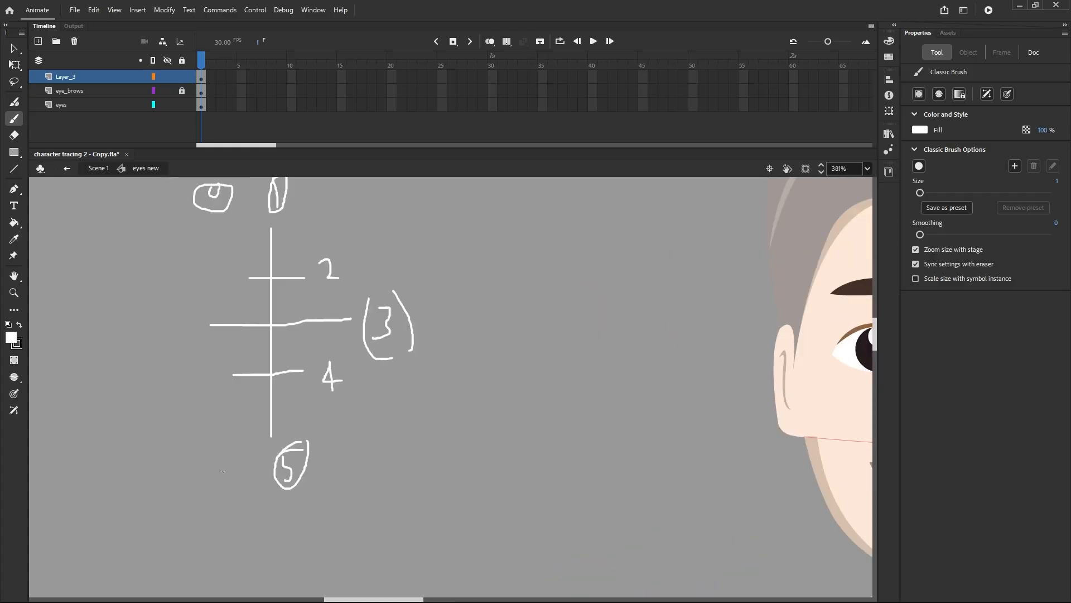
left_click_drag(224, 467, 196, 473)
left_click_drag(190, 481, 201, 484)
scroll(174, 322, "up", 2)
mouse_move(194, 315)
left_mouse_down()
mouse_move(159, 319)
mouse_move(152, 342)
mouse_move(187, 356)
mouse_move(206, 338)
mouse_move(195, 315)
mouse_move(158, 334)
mouse_move(212, 342)
mouse_move(188, 343)
left_mouse_up()
scroll(245, 394, "down", 3)
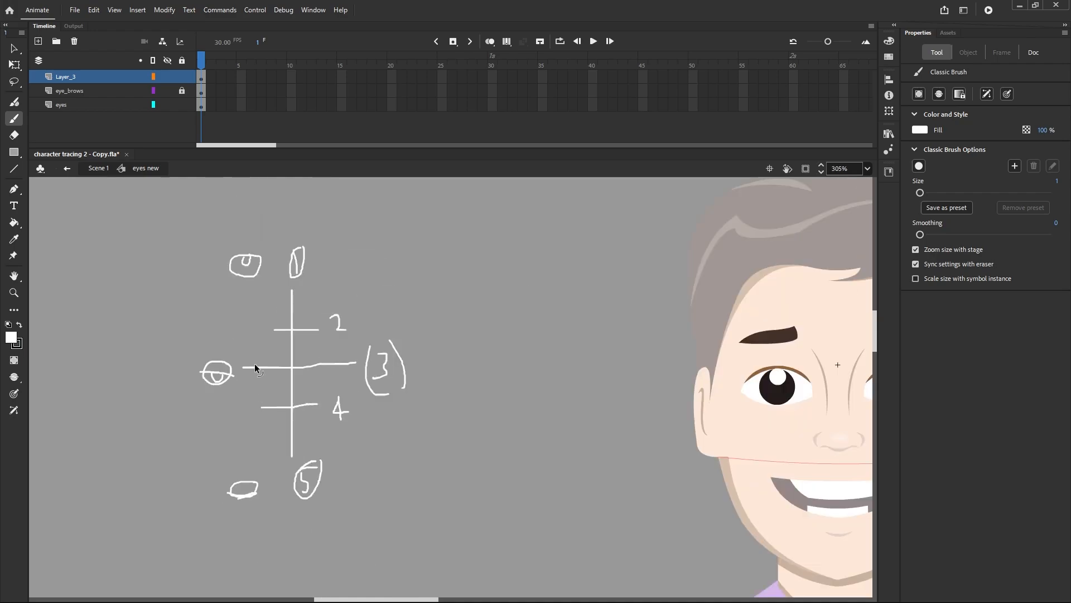
Step: Sketch an eye with a slightly lowered lid beside mark 2 and a nearly closed eye beside mark 4
scroll(245, 329, "up", 3)
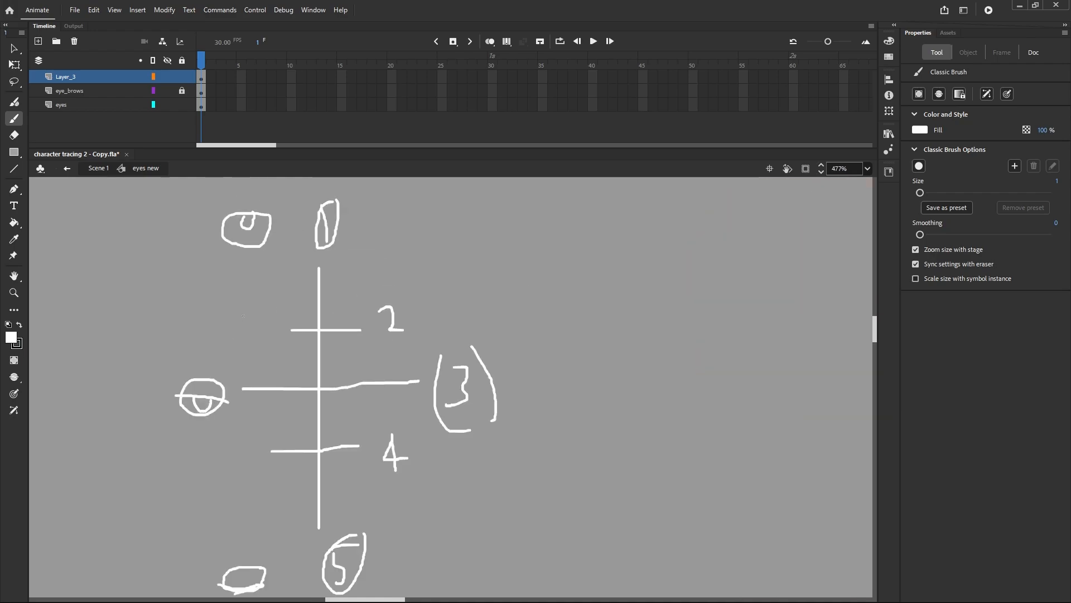
mouse_move(244, 316)
left_mouse_down()
mouse_move(220, 322)
mouse_move(222, 339)
mouse_move(267, 337)
mouse_move(265, 316)
mouse_move(244, 315)
mouse_move(234, 322)
mouse_move(272, 322)
mouse_move(244, 336)
mouse_move(258, 331)
left_mouse_up()
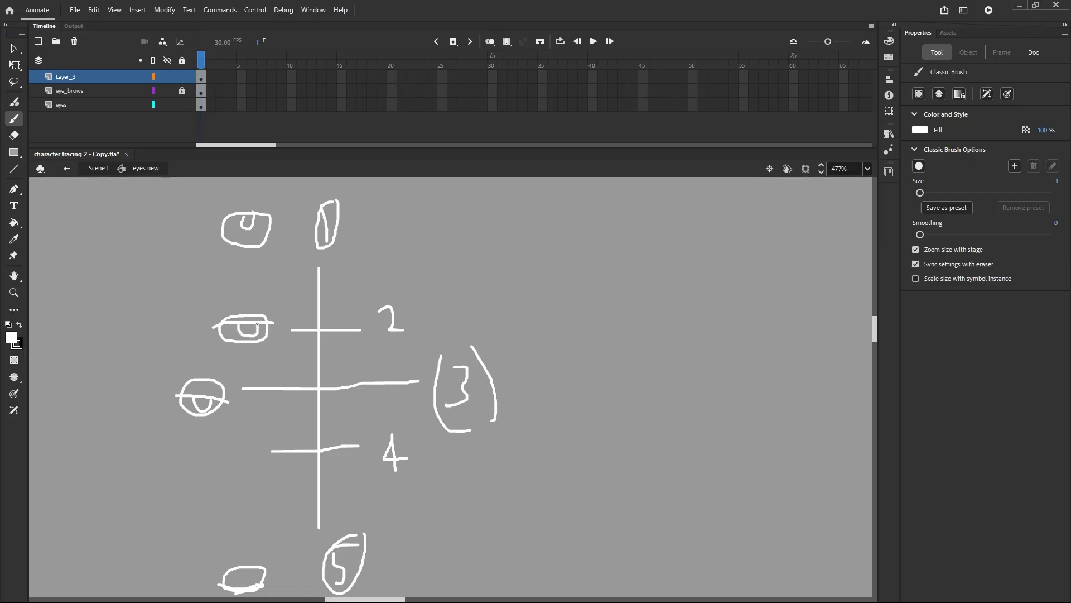
scroll(248, 386, "down", 3)
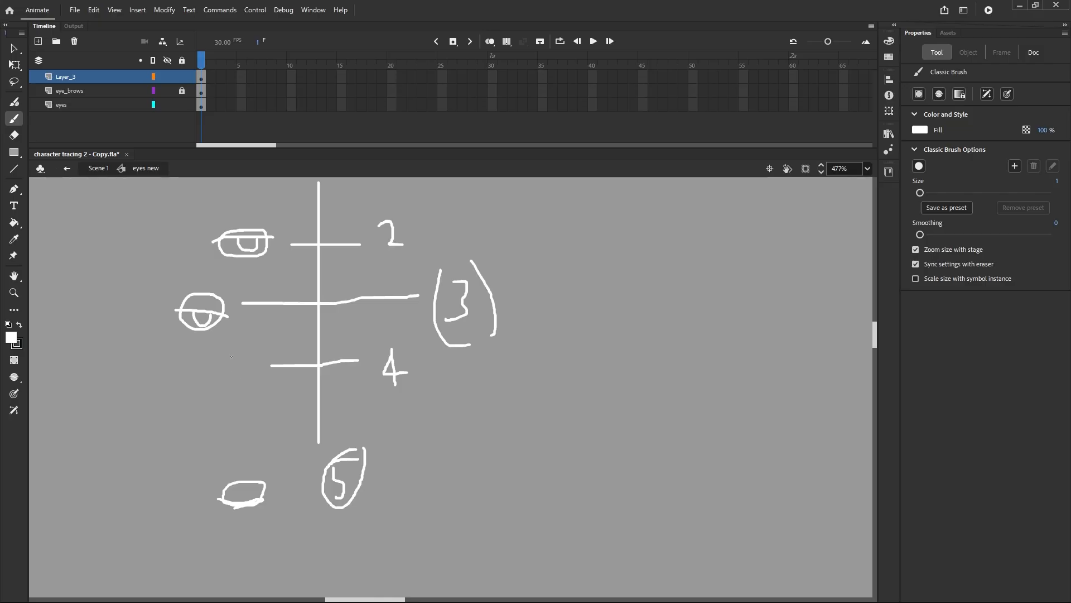
mouse_move(231, 354)
left_mouse_down()
mouse_move(204, 360)
mouse_move(205, 384)
mouse_move(237, 384)
mouse_move(242, 365)
mouse_move(231, 354)
mouse_move(203, 375)
mouse_move(235, 381)
left_mouse_up()
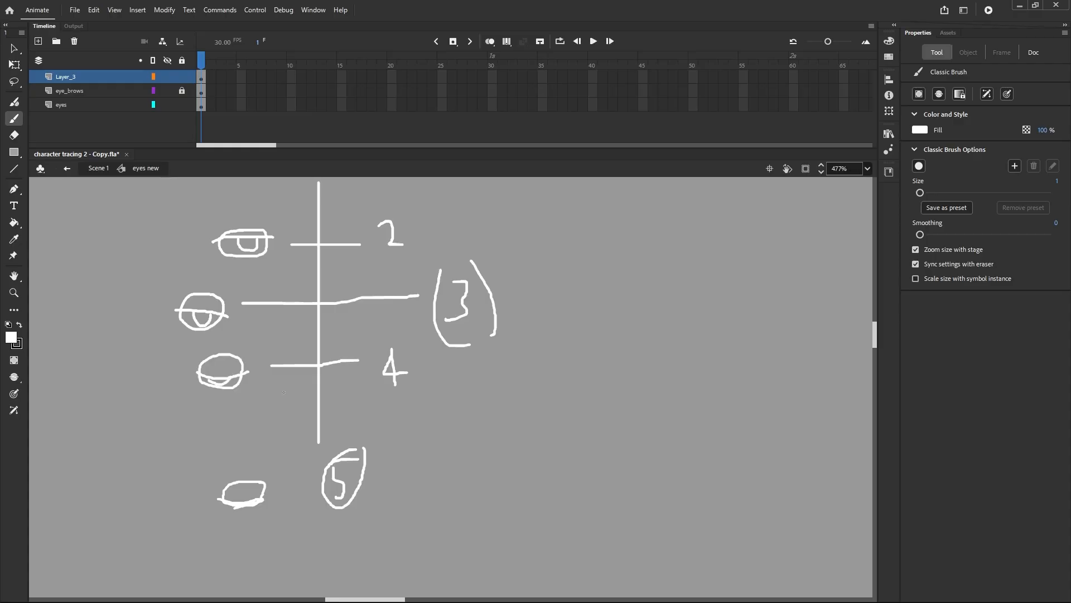
scroll(301, 392, "down", 3)
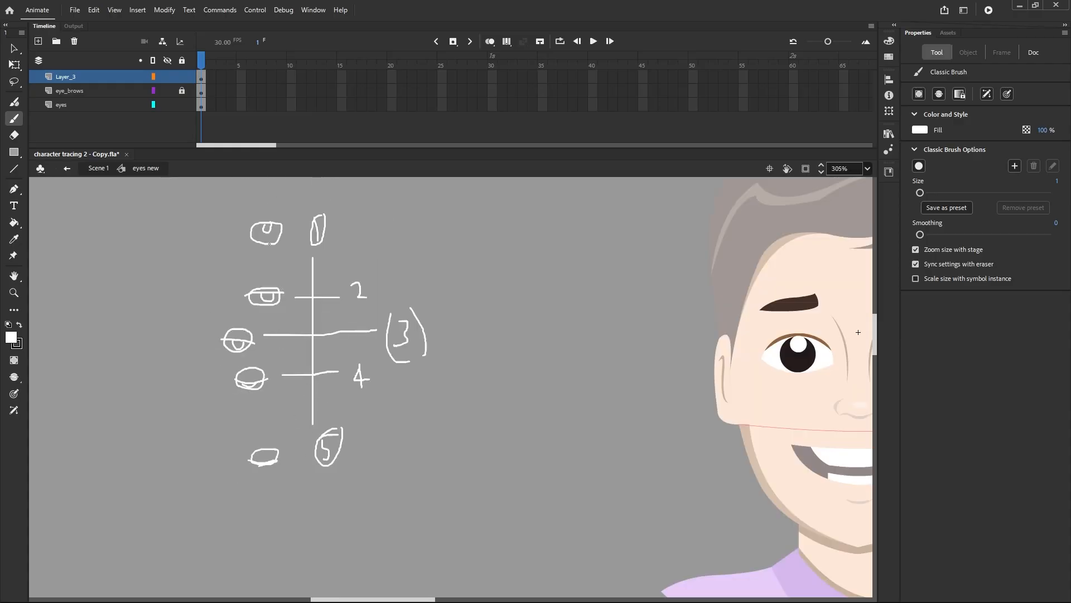
scroll(258, 480, "down", 2)
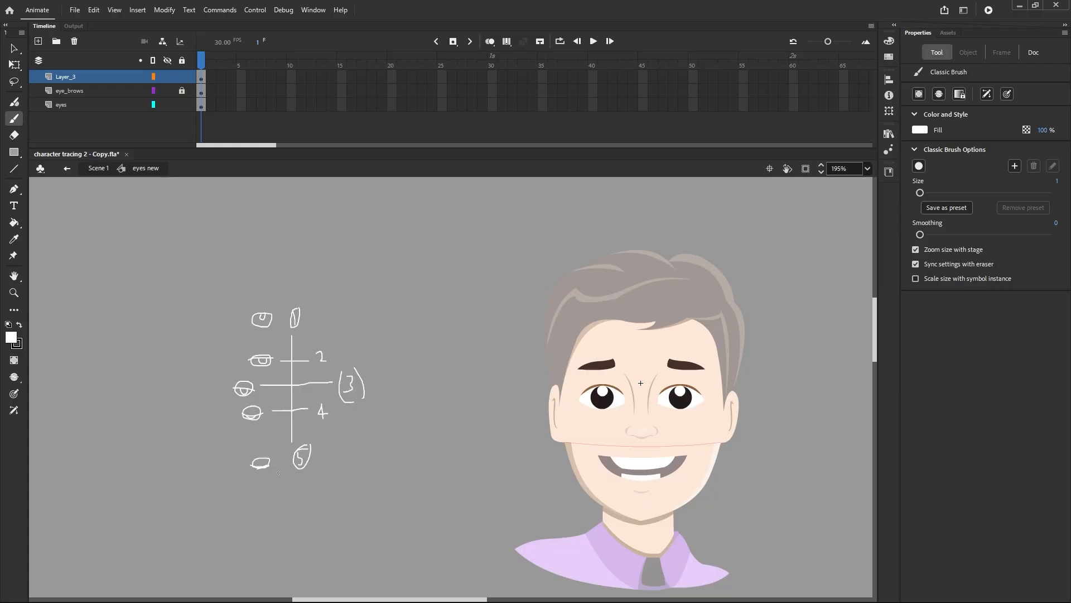
left_click(203, 79)
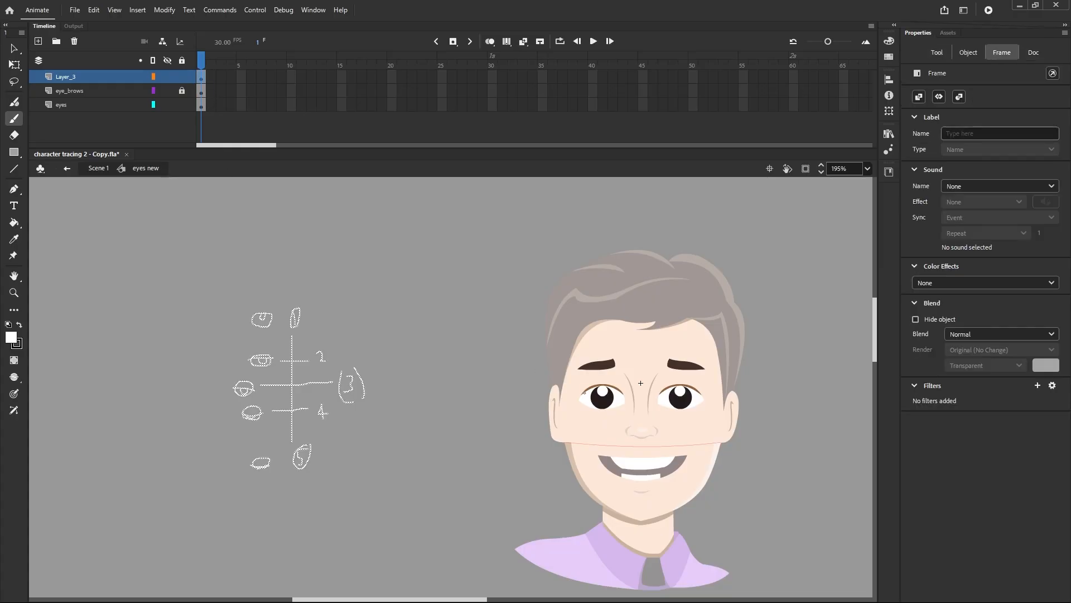
key("v")
left_click(621, 410)
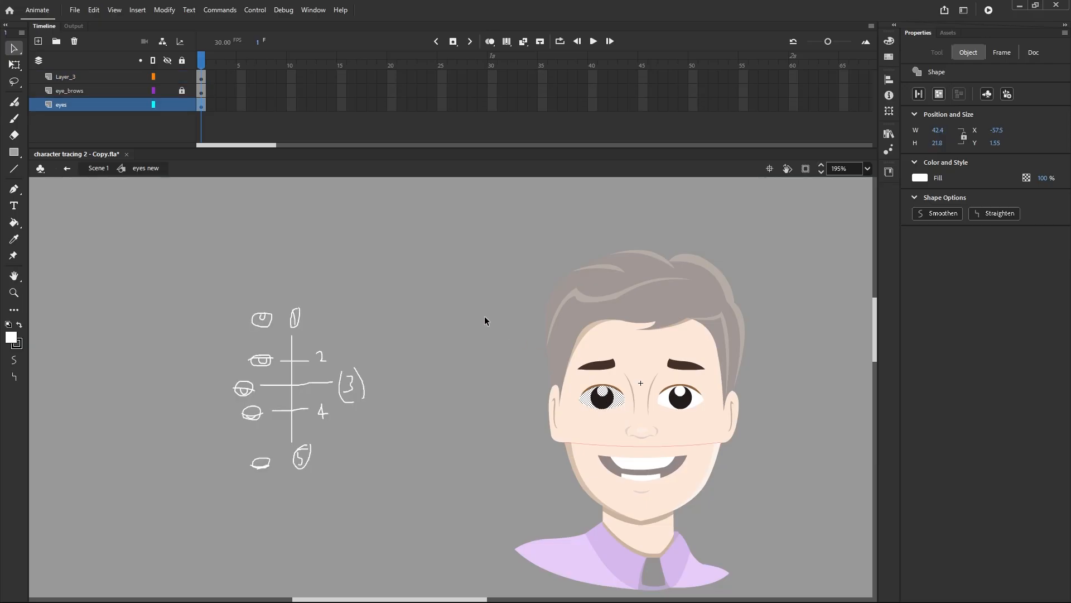
left_click(308, 191)
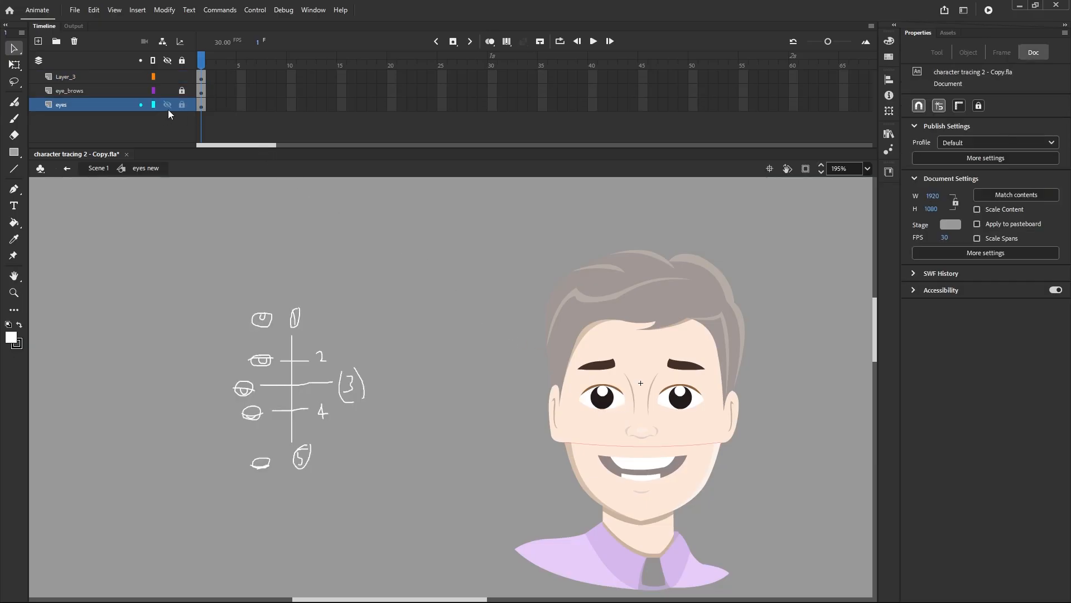
Step: Rename the layer holding the numbered sketch as "ladder"
double_click(84, 75)
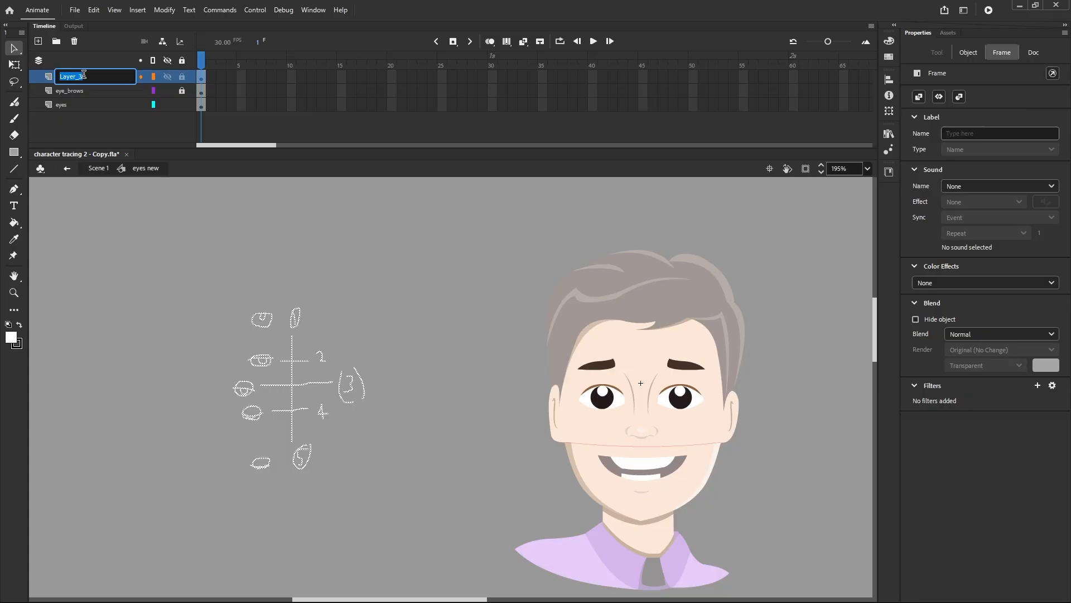
type("ladder")
left_click(93, 120)
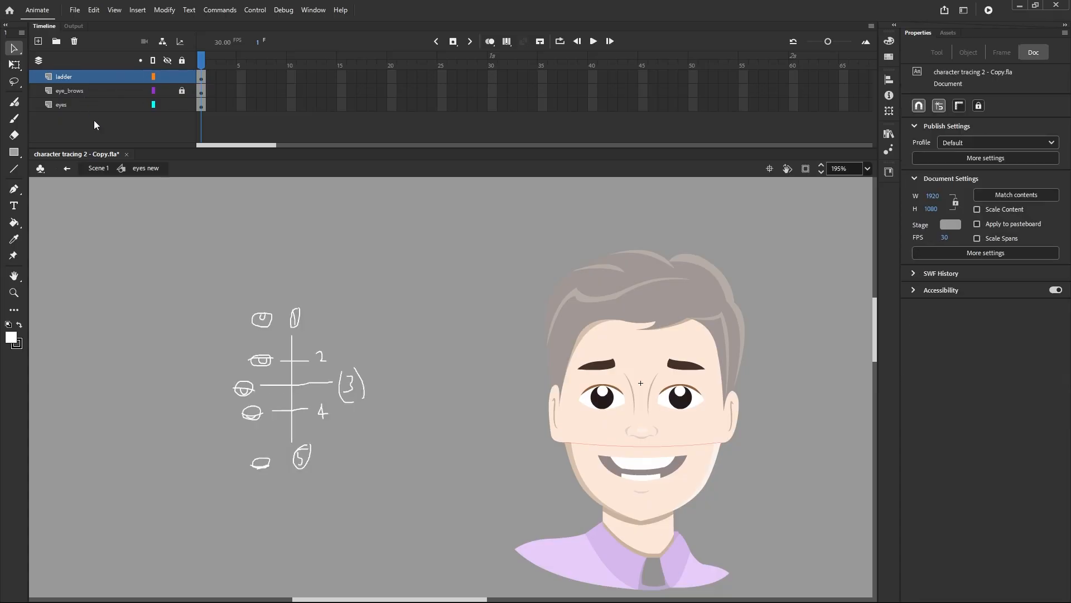
Step: Move the ladder layer below the eyes layer and lock it
left_click(84, 79)
left_click_drag(84, 80, 84, 118)
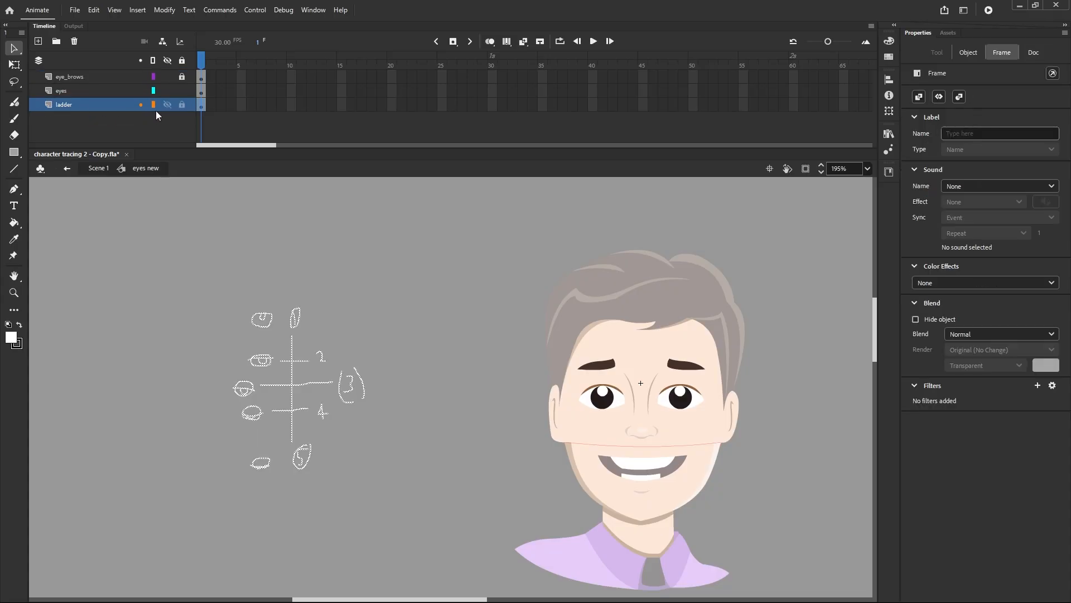
left_click(182, 105)
Step: Insert keyframes at frame 24 on the eye_brows, eyes and ladder layers
left_click(201, 93)
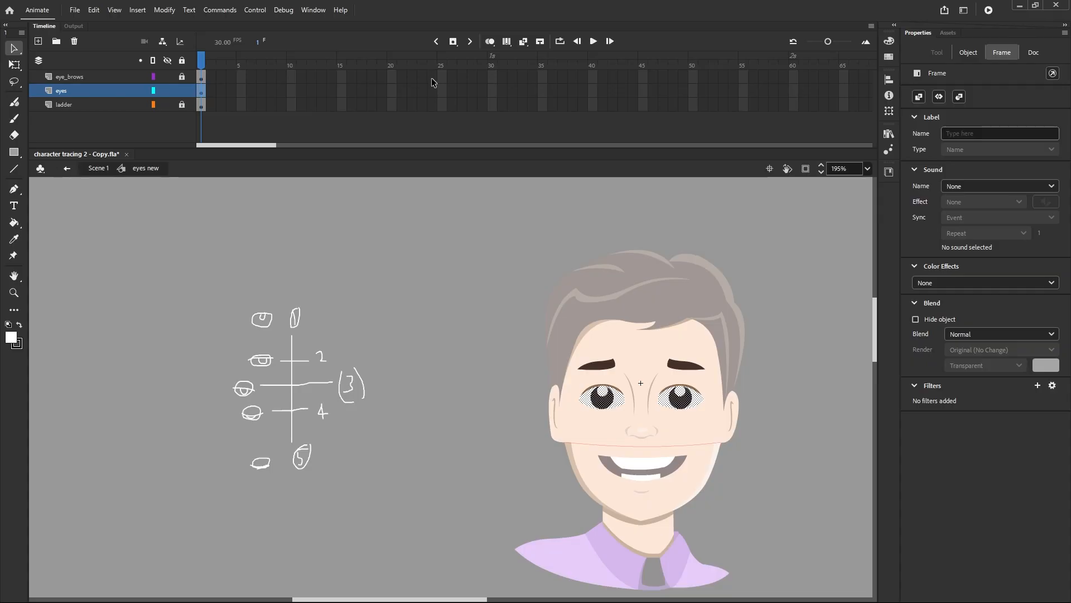
left_click_drag(433, 72, 429, 109)
right_click(428, 106)
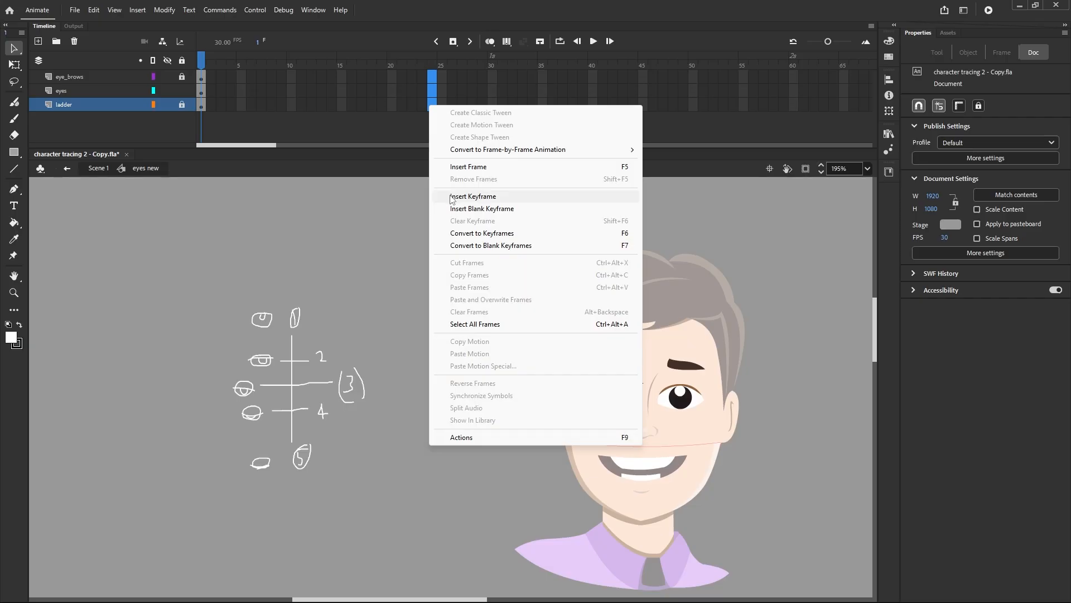
left_click(451, 197)
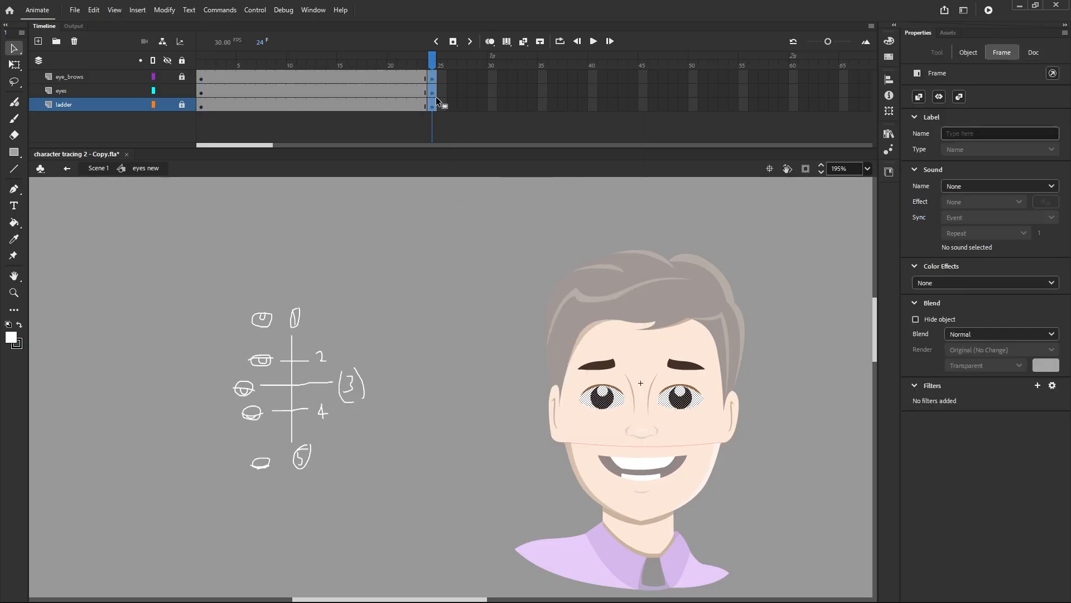
Step: Move the frame 24 keyframes of all three layers to frame 25
left_click(431, 79)
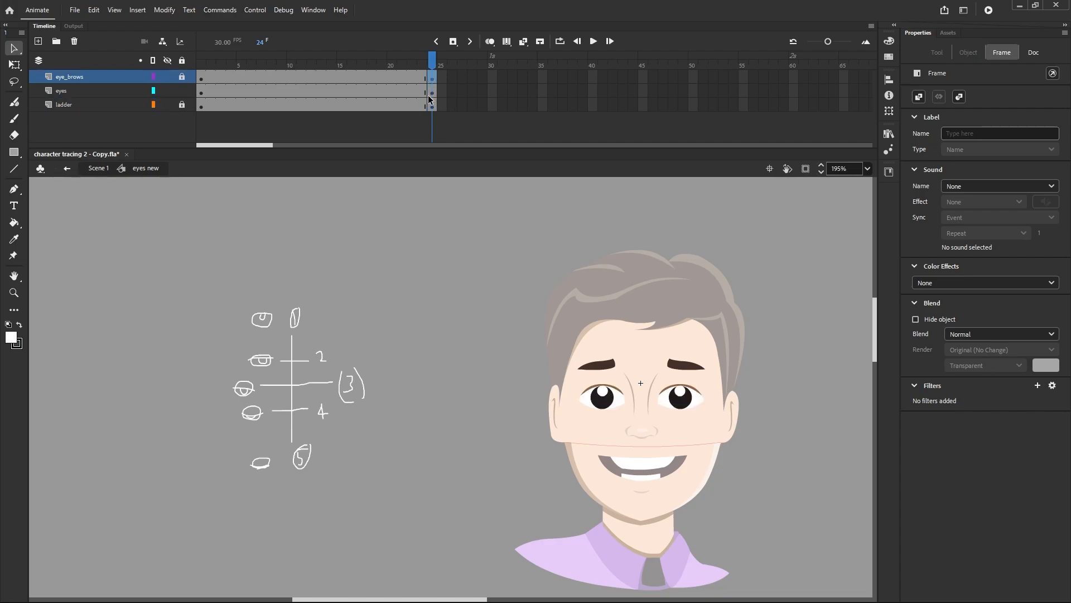
left_click(168, 91)
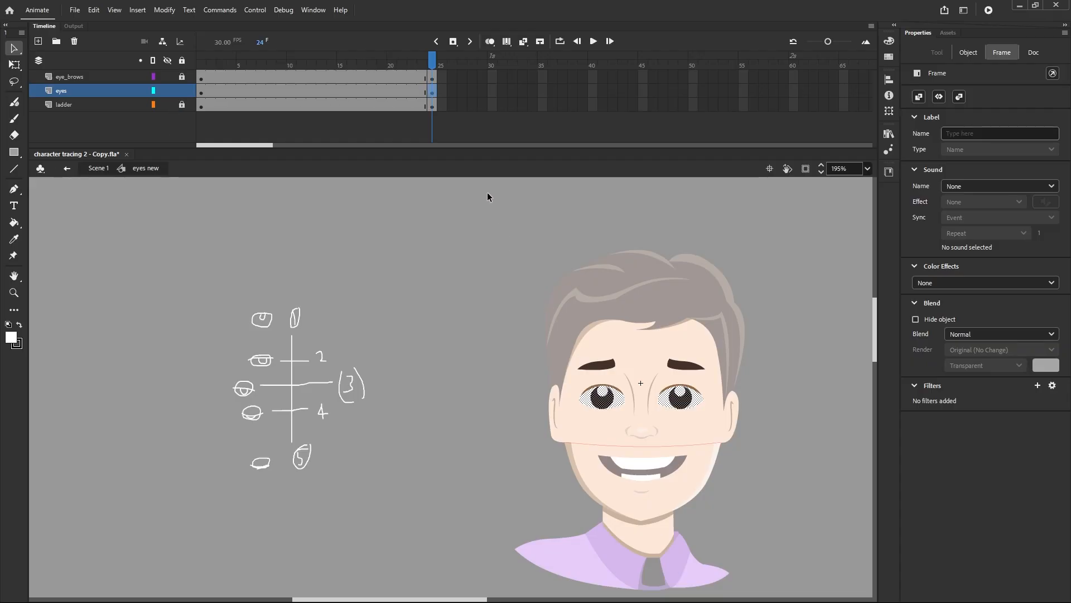
left_click(433, 78)
left_click(433, 107)
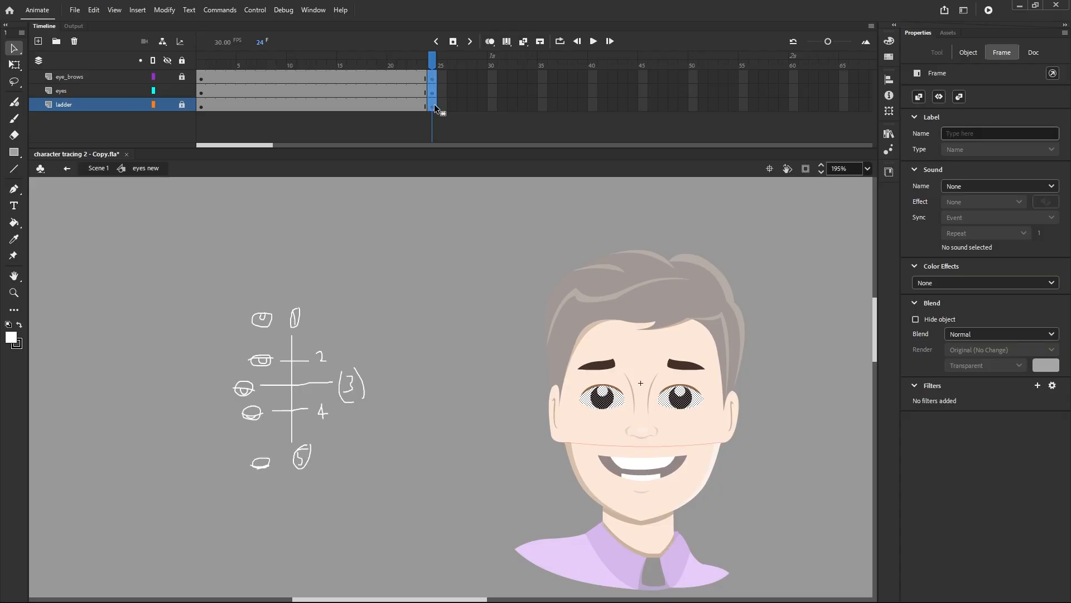
left_click_drag(438, 105, 438, 105)
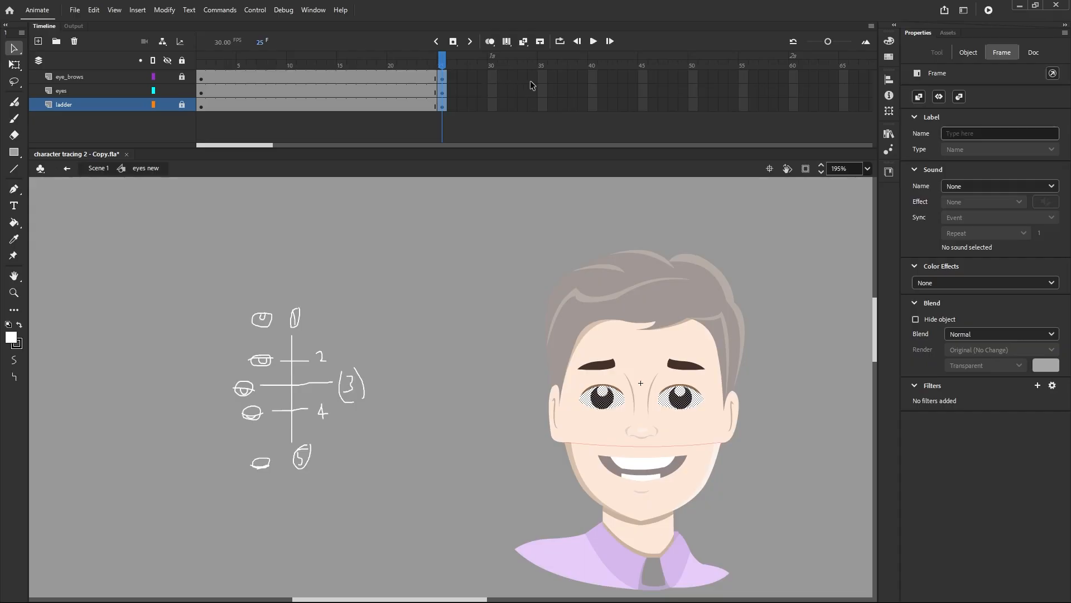
Step: Insert a keyframe at frame 30 on the eyes layer
left_click(443, 92)
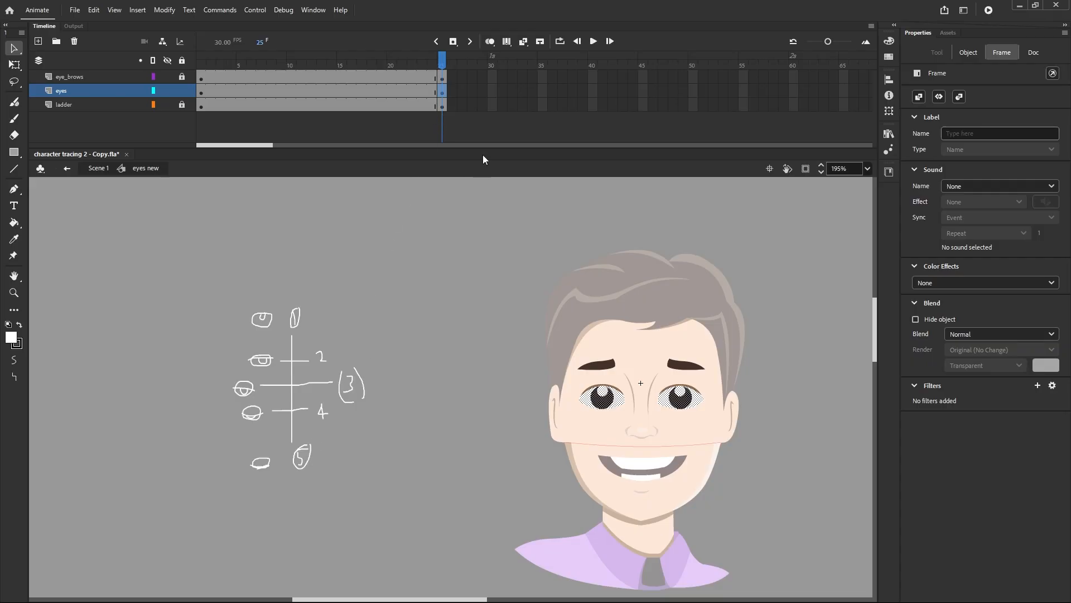
left_click(494, 92)
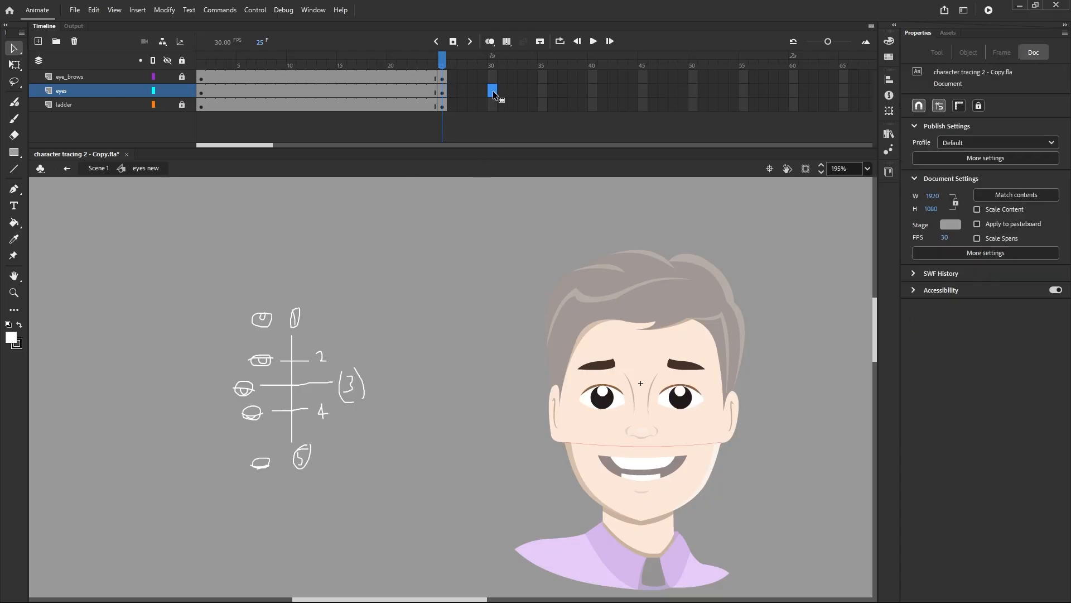
right_click(493, 92)
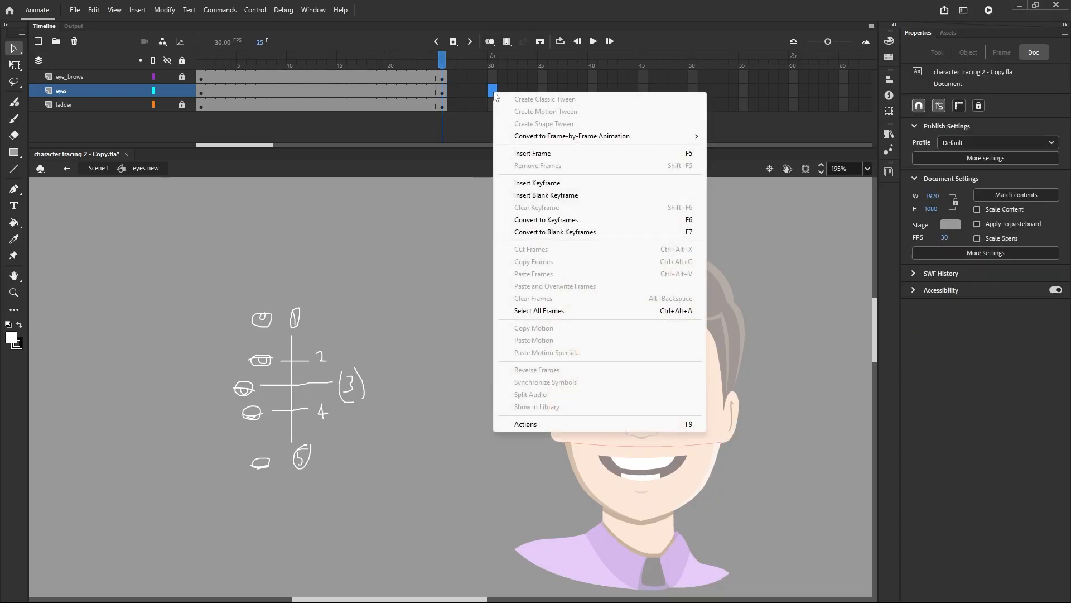
left_click(516, 183)
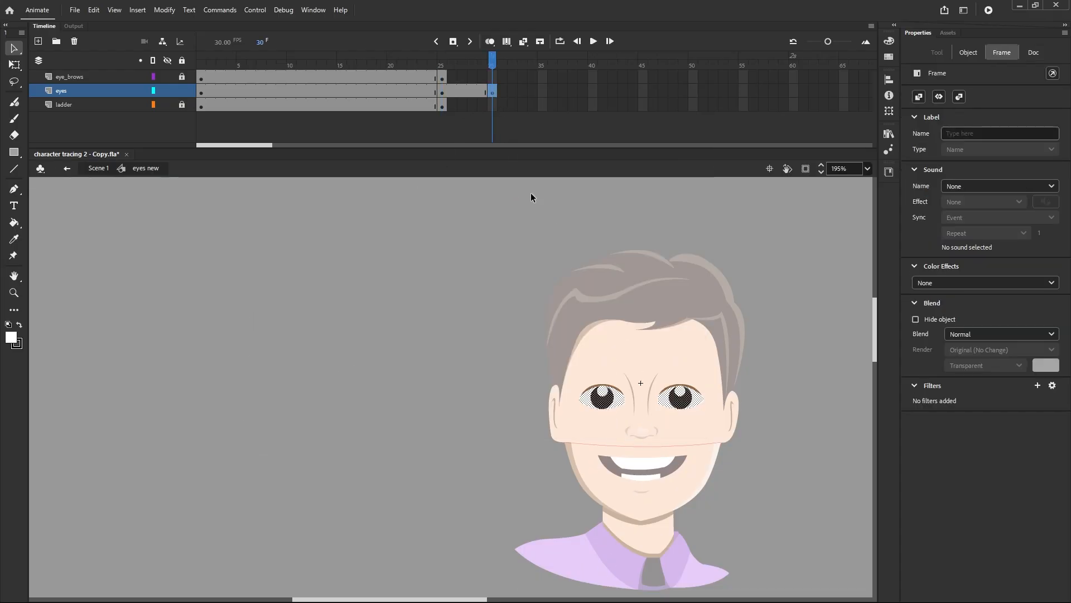
Step: Extend the eye_brows layer to frame 30 with regular frames
left_click(492, 77)
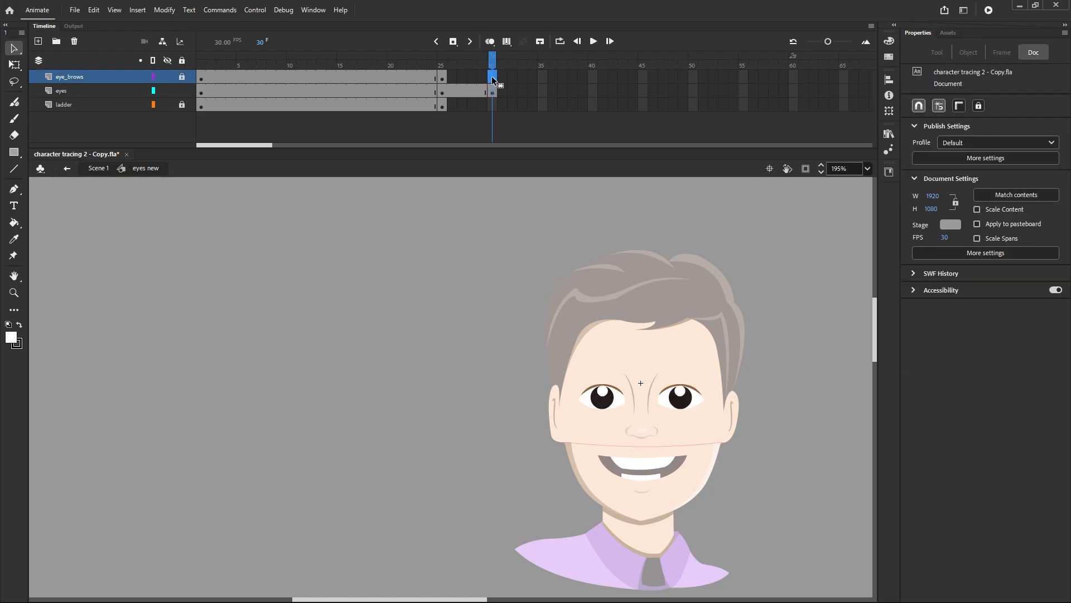
right_click(492, 76)
left_click(514, 141)
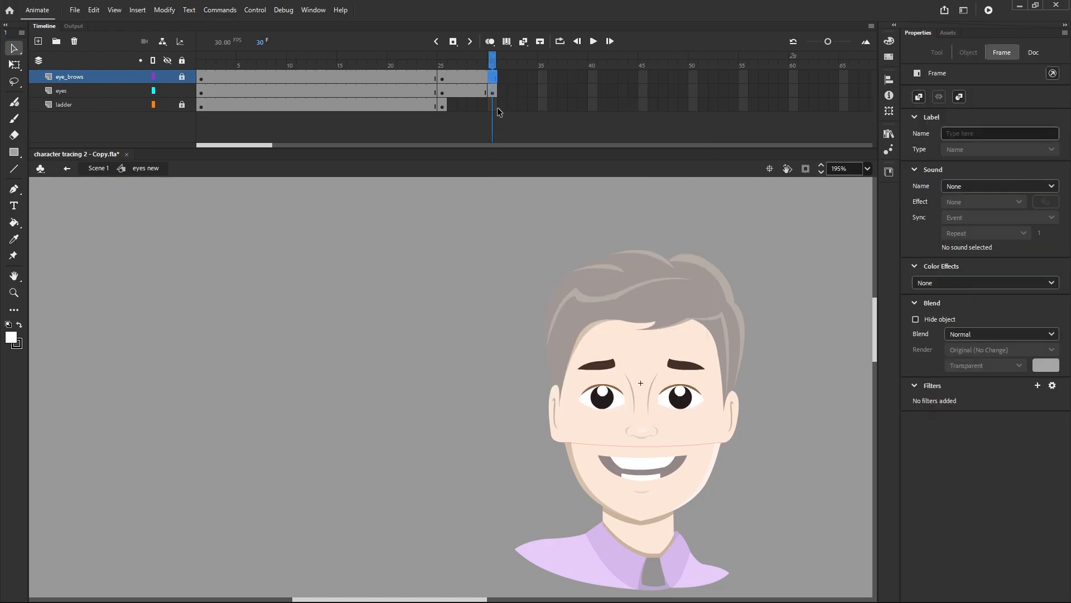
Step: Move the ladder layer's keyframe from frame 25 to frame 50
left_click(443, 106)
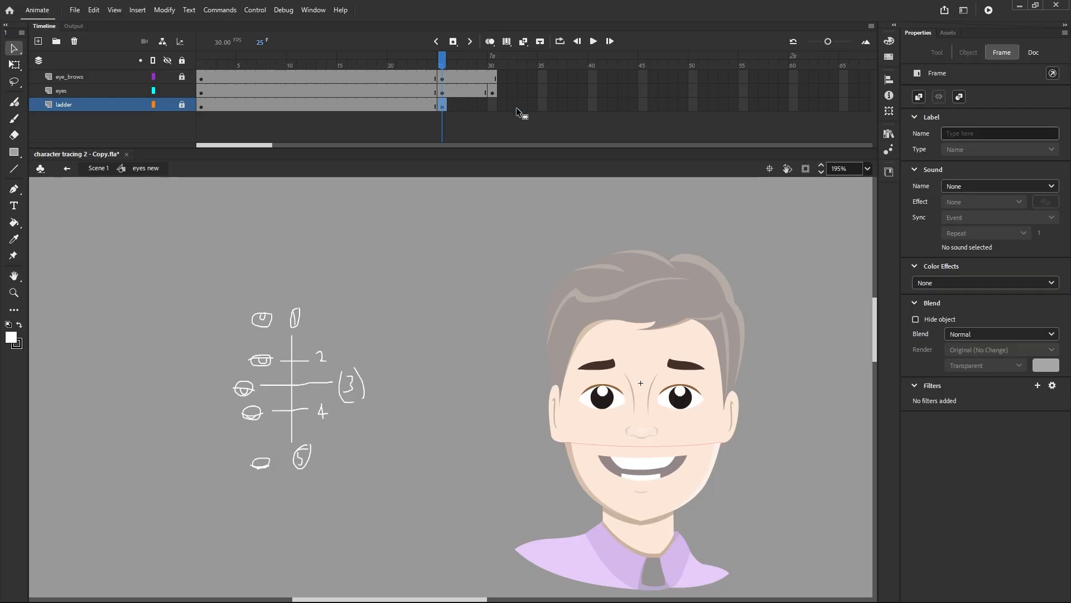
left_click(691, 106)
key("F5")
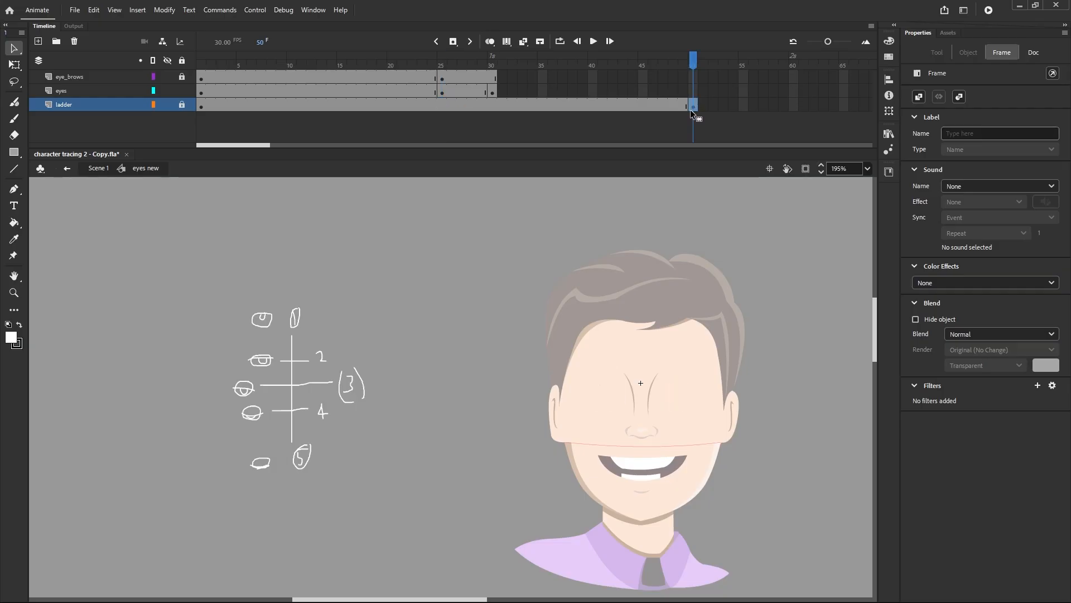
Step: At frame 30 of the eyes layer, set up the Line tool with no fill, a red stroke and object drawing mode
left_click(492, 92)
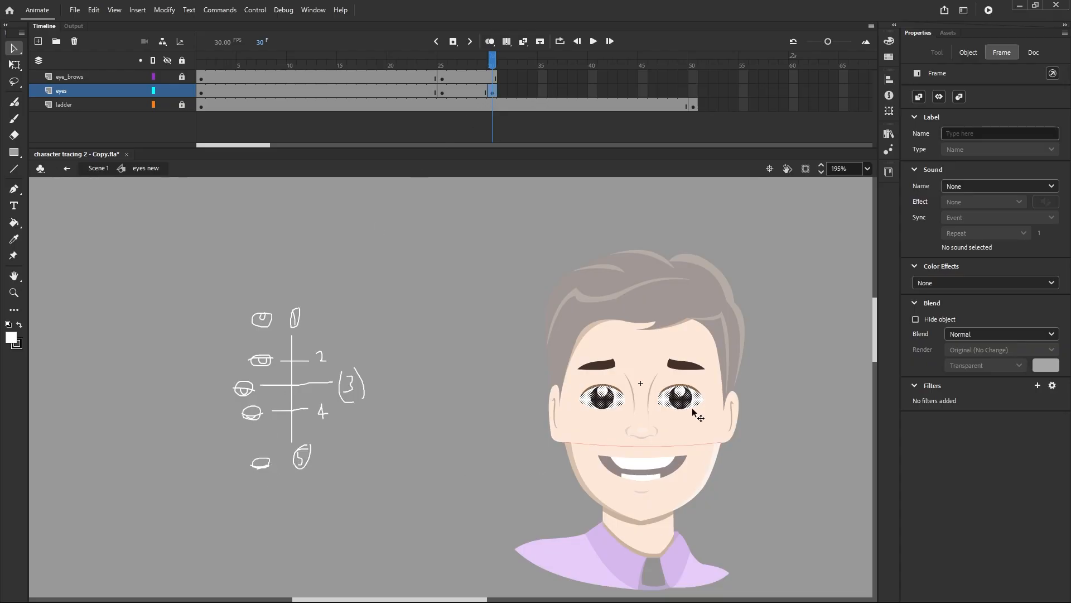
scroll(692, 409, "up", 2)
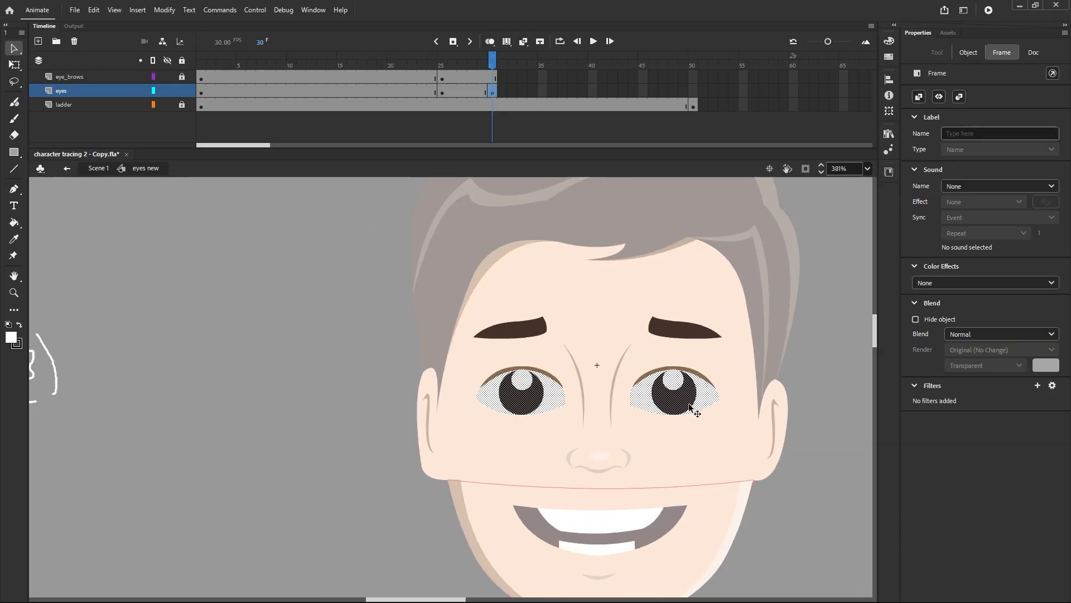
left_click(12, 171)
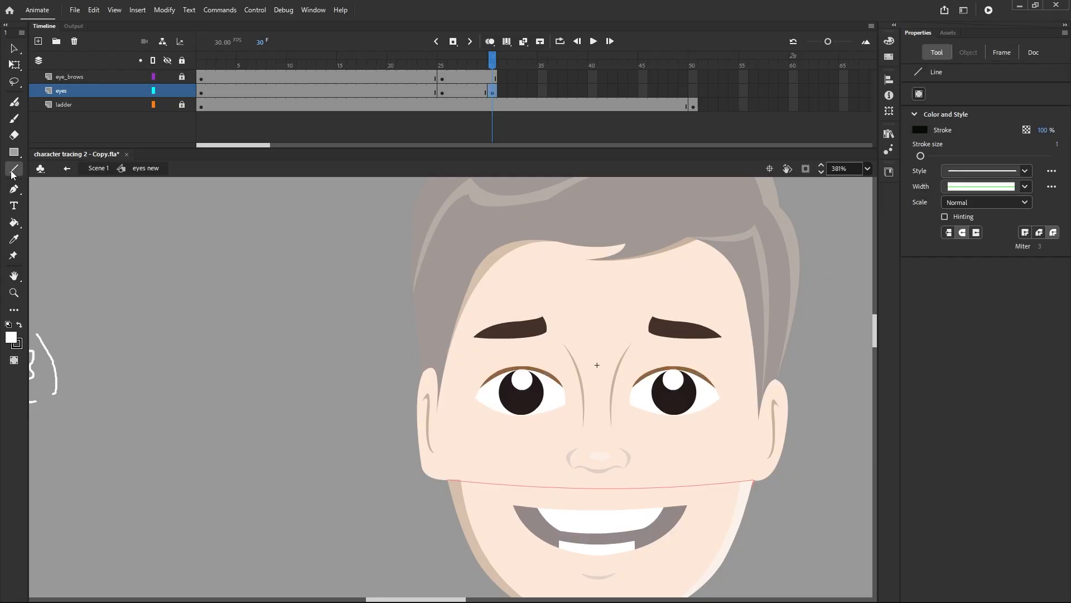
left_click(17, 343)
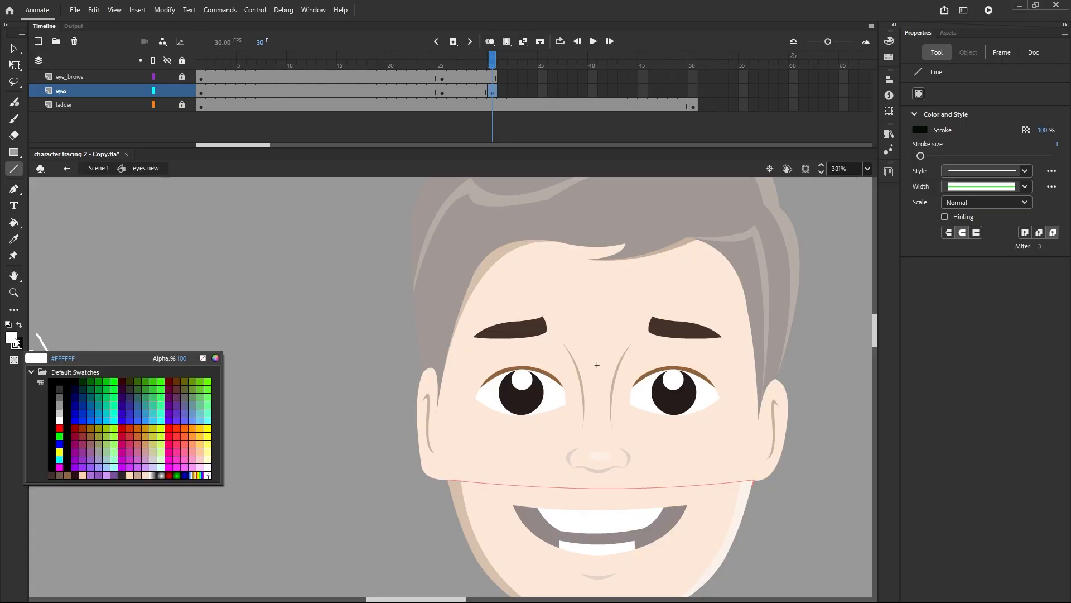
left_click(203, 358)
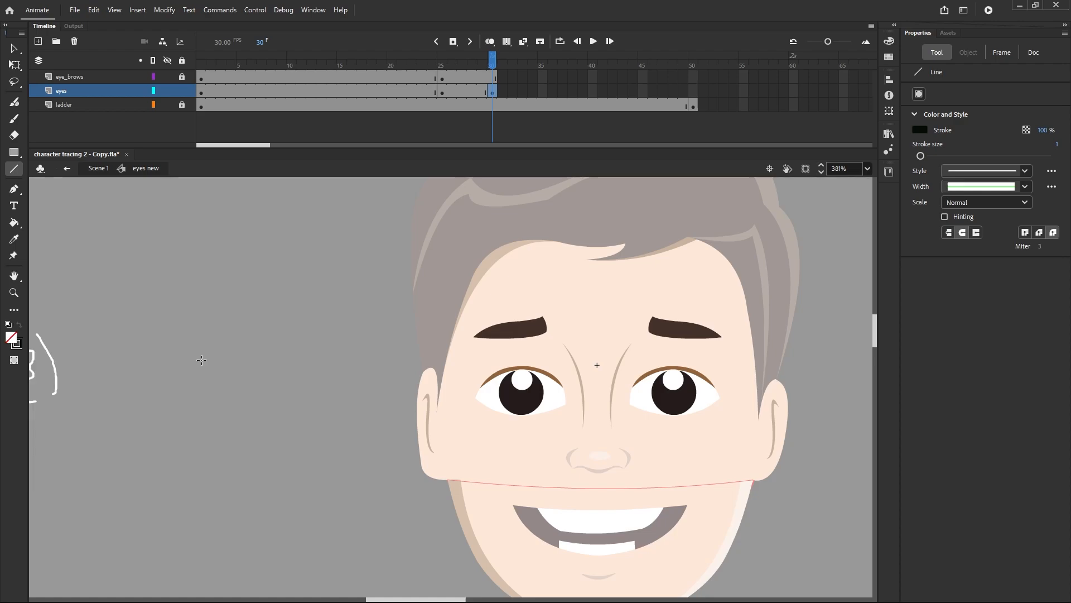
left_click(20, 347)
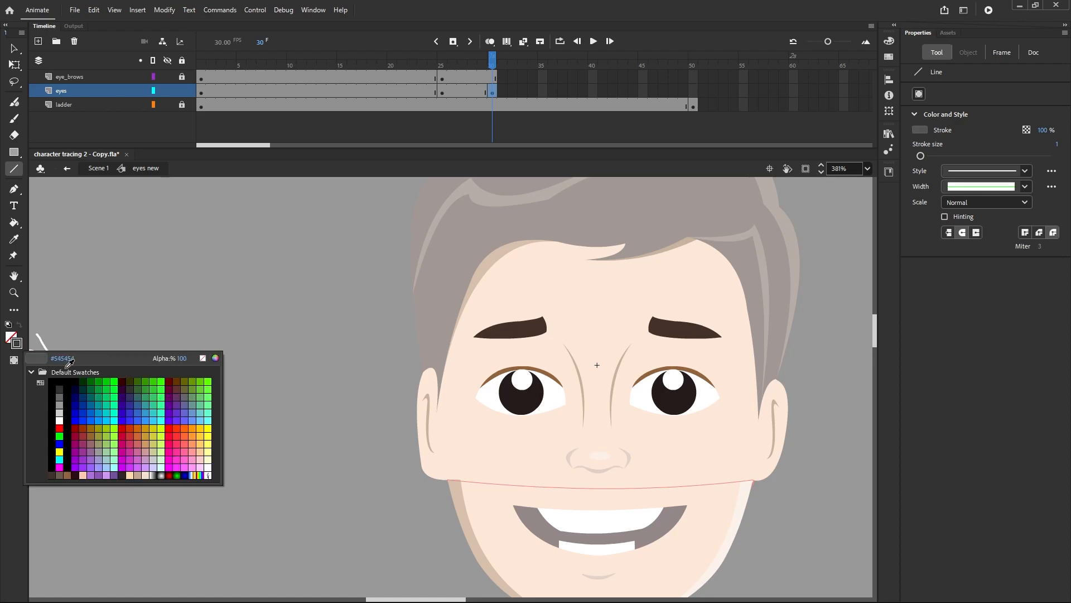
left_click(168, 428)
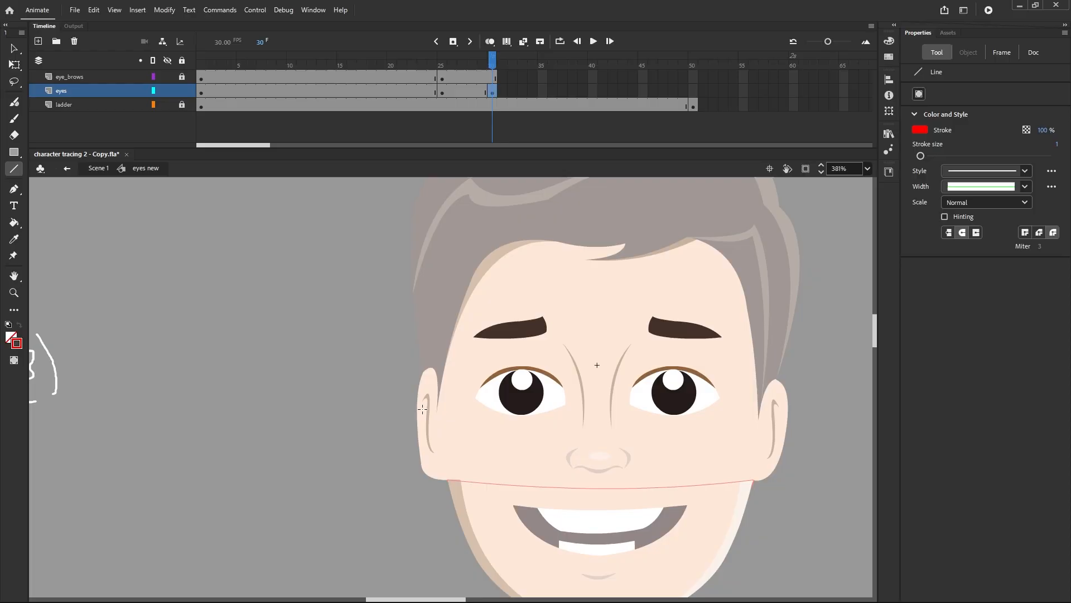
left_click(14, 363)
Step: Unlock the ladder layer and move its sketch at frame 1 closer to the character's face
scroll(550, 407, "down", 3)
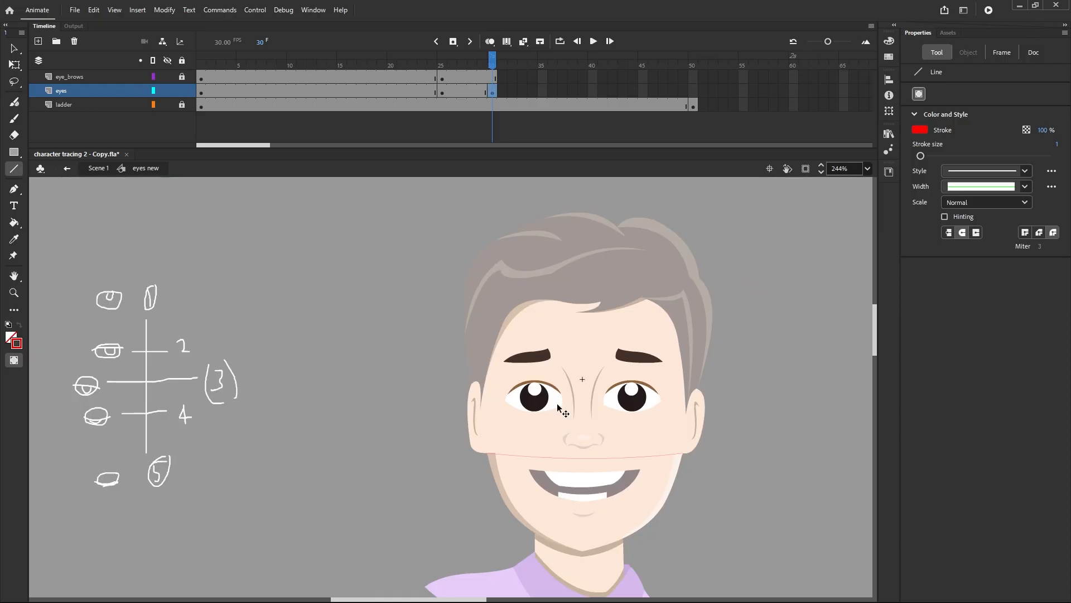
left_click(183, 104)
left_click(201, 106)
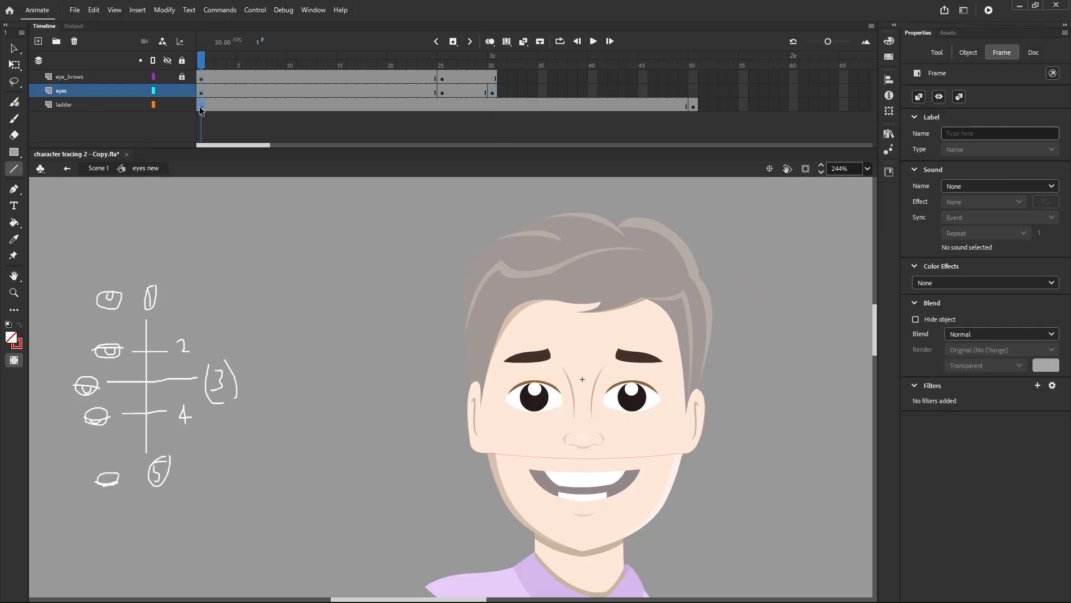
left_click(14, 48)
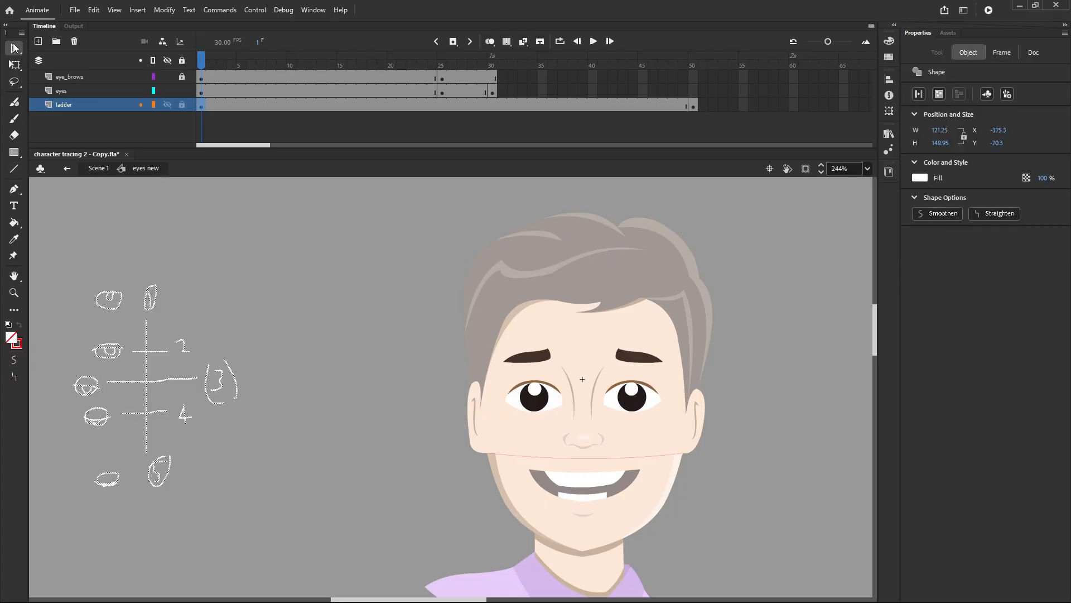
left_click_drag(119, 355, 297, 360)
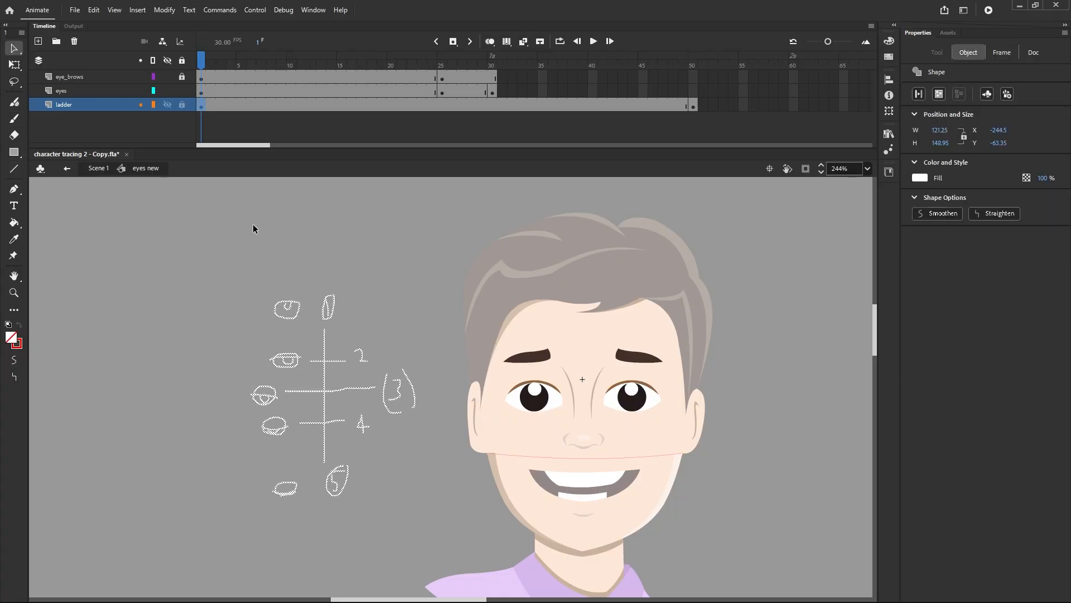
Step: Remove frame 50 from the ladder layer and lock the layer
right_click(693, 106)
left_click(715, 182)
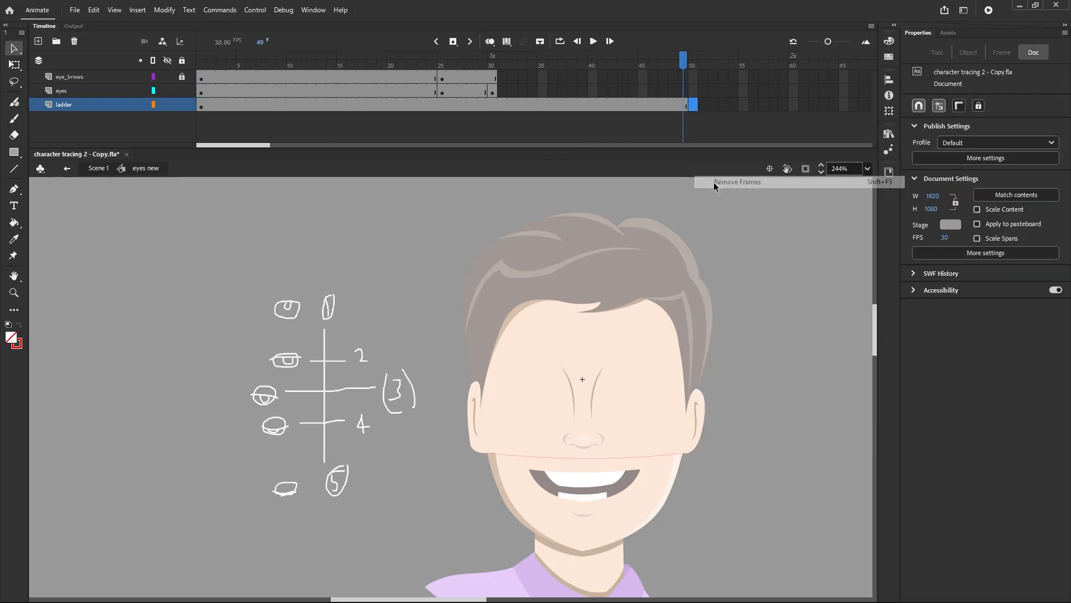
left_click(684, 106)
left_click(181, 104)
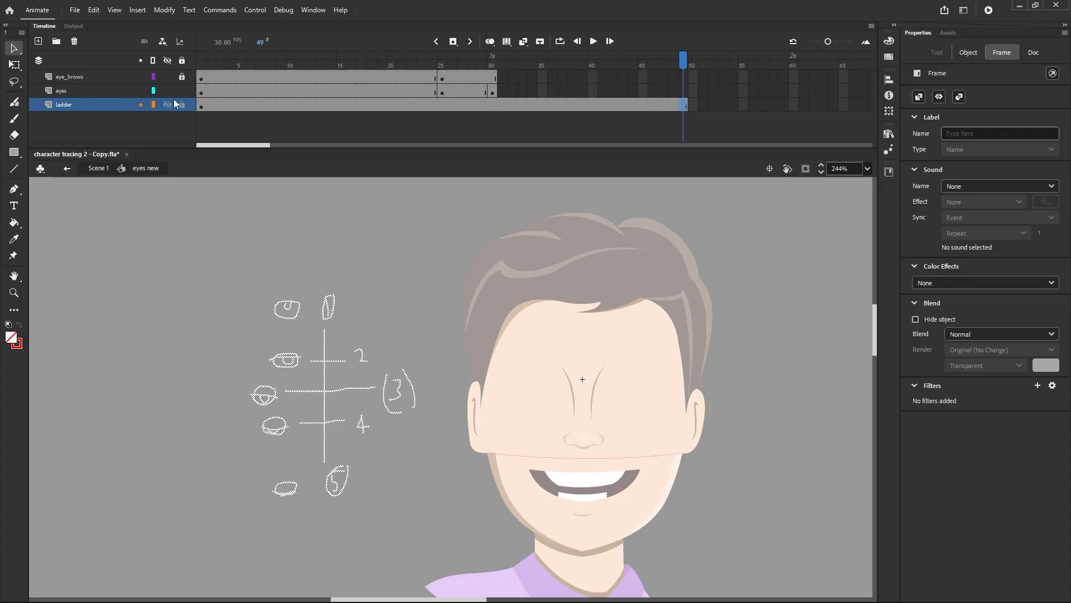
Step: At frame 30 of the eyes layer, draw a straight red line from corner to corner across each eye
left_click(492, 91)
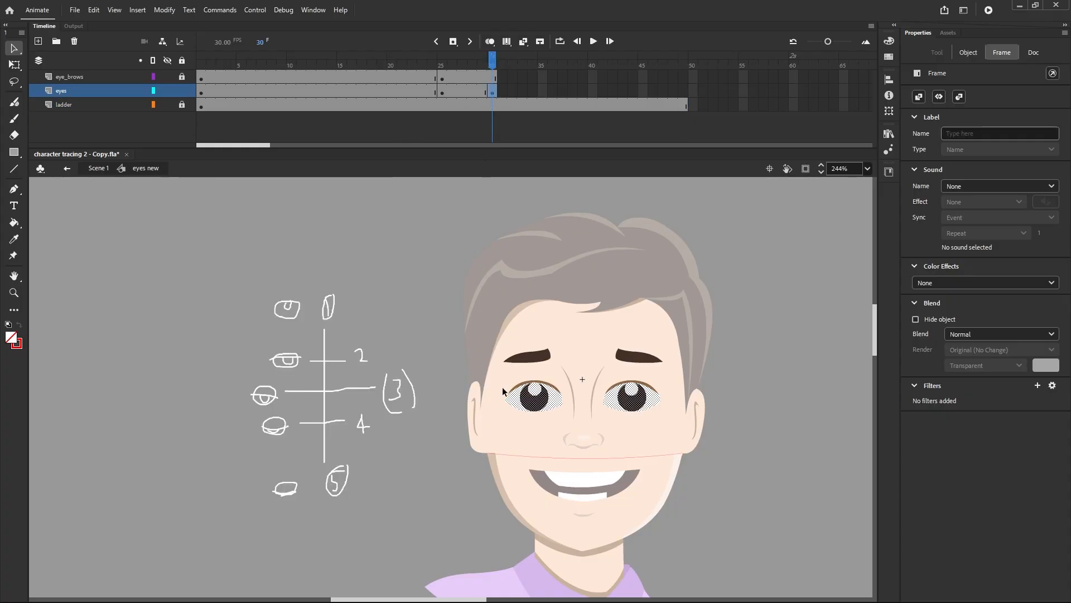
scroll(502, 386, "up", 1)
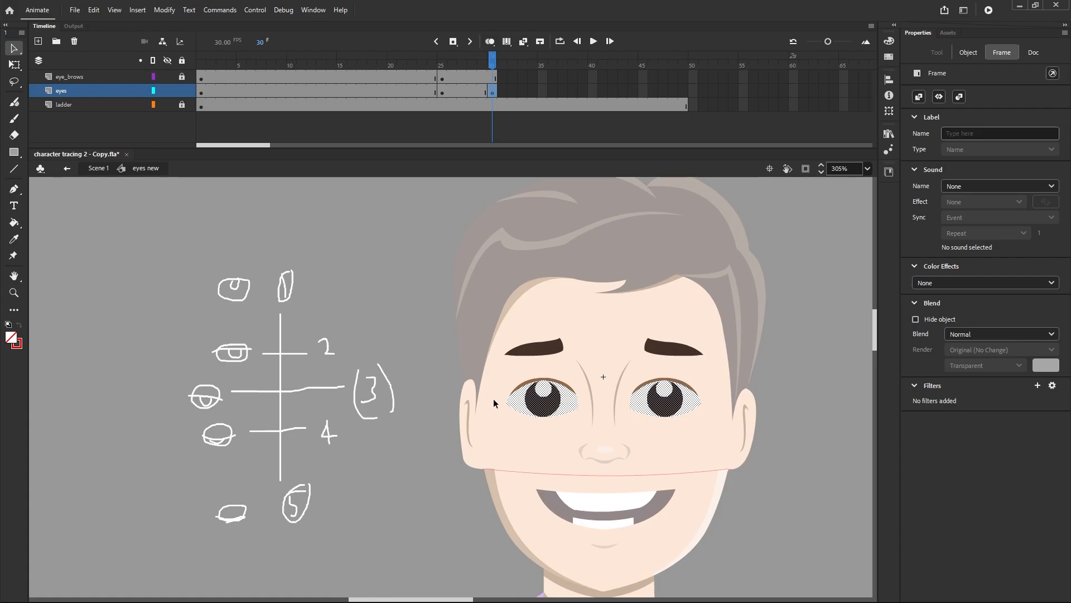
left_click(14, 168)
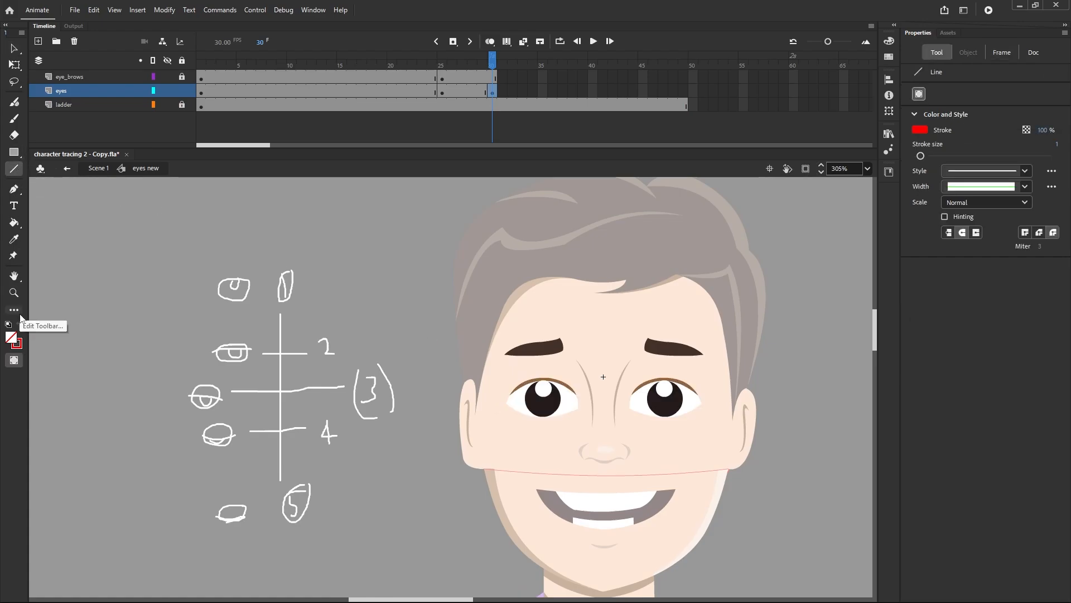
scroll(517, 423, "up", 2)
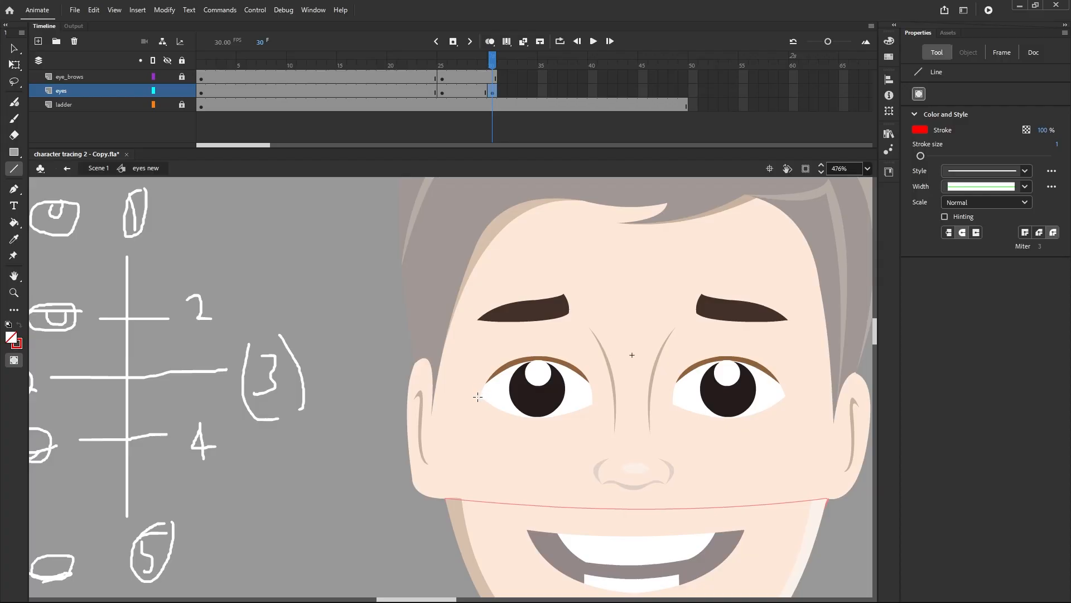
left_click_drag(480, 396, 594, 398)
left_click_drag(672, 398, 787, 397)
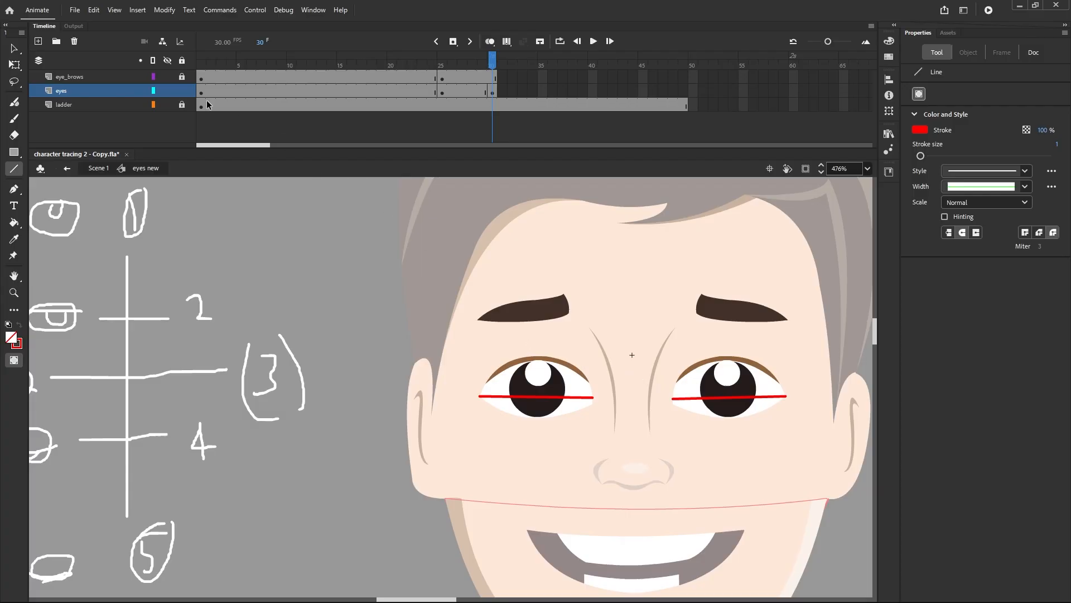
Step: Bend the red line across the eye nearest the ladder sketch downward to follow the lower eyelid
left_click(16, 51)
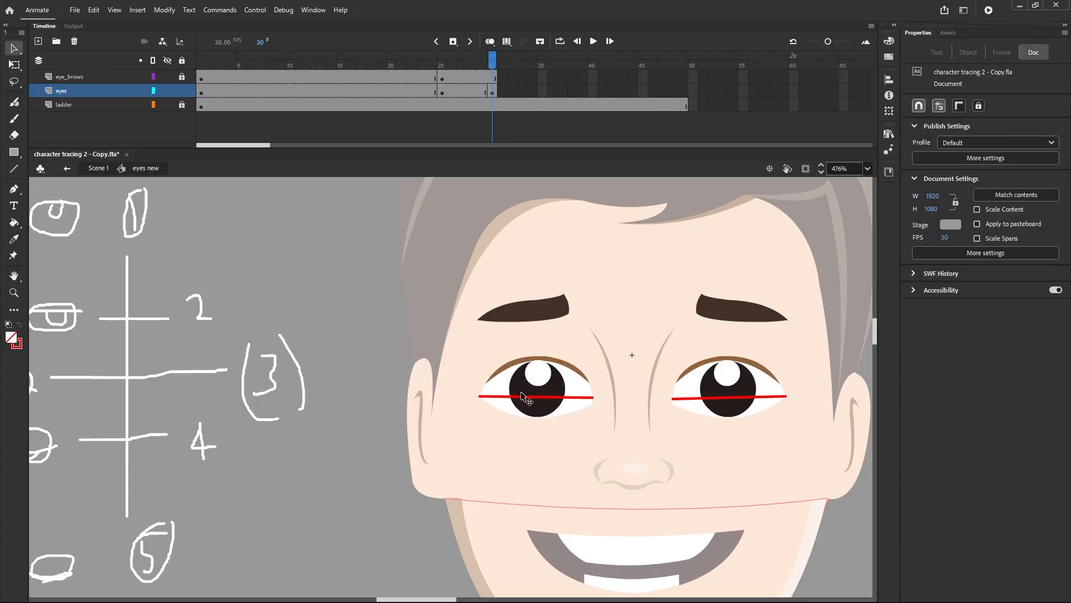
left_click_drag(535, 400, 533, 419)
scroll(595, 409, "up", 2)
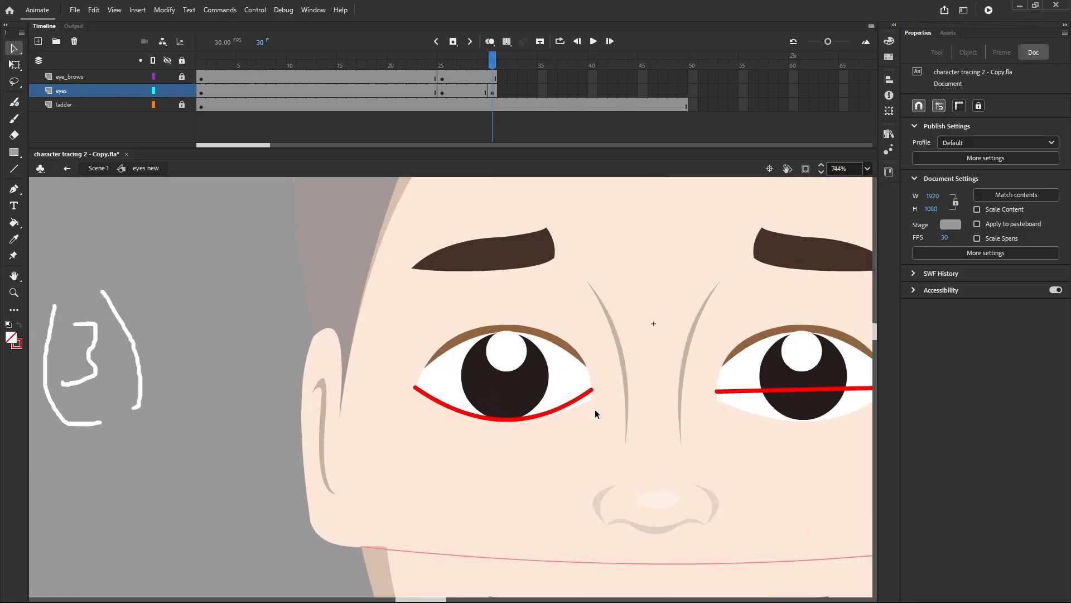
Step: Lower the inner end of the curved red line on the eye nearest the ladder sketch to meet the eye's inner corner
left_click_drag(593, 389, 591, 396)
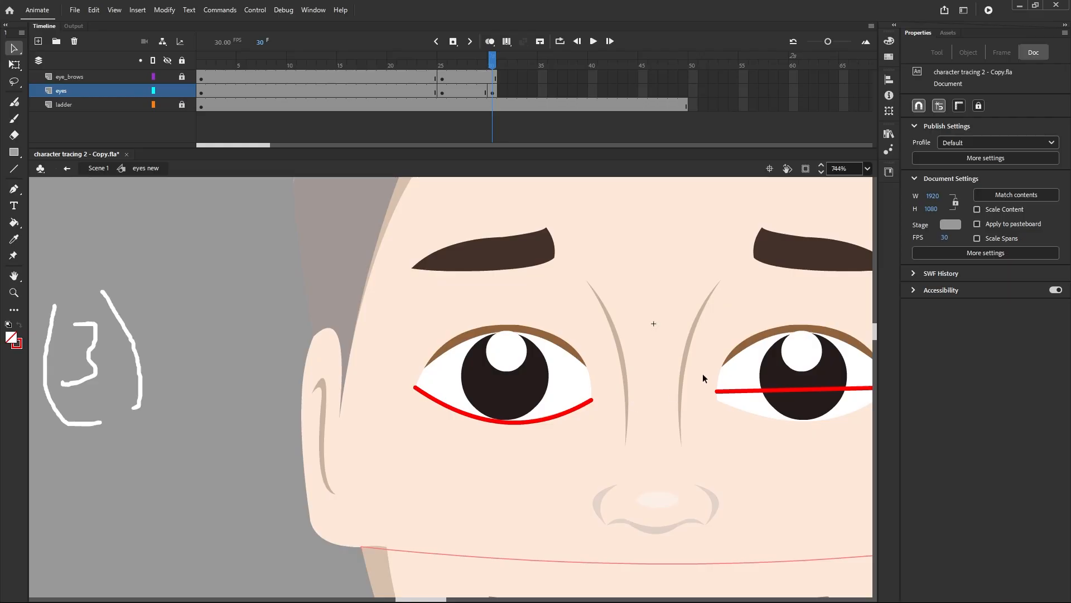
scroll(500, 414, "up", 1)
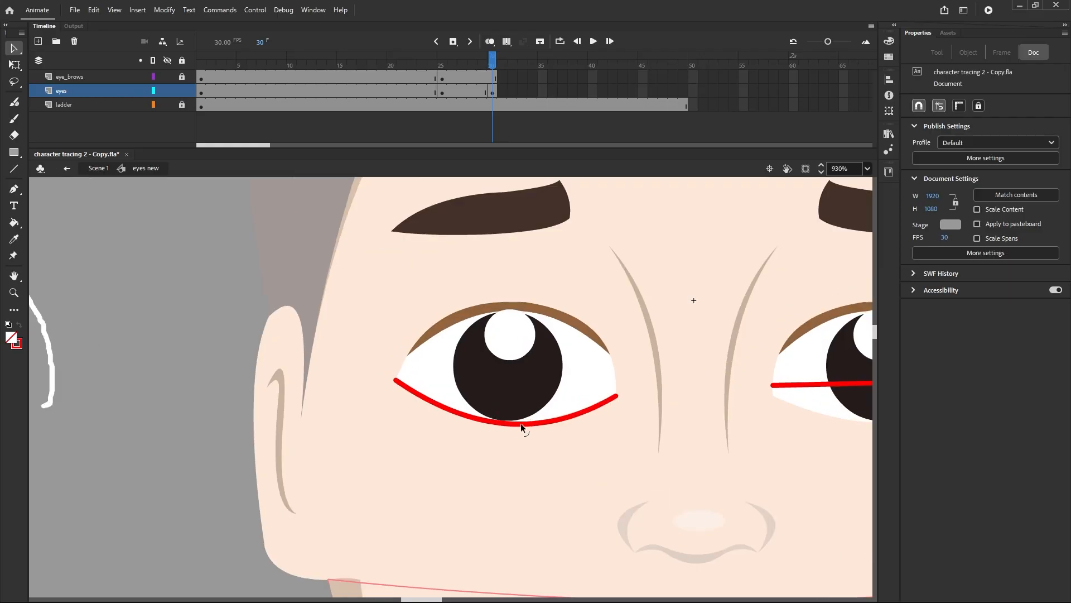
scroll(528, 424, "up", 1)
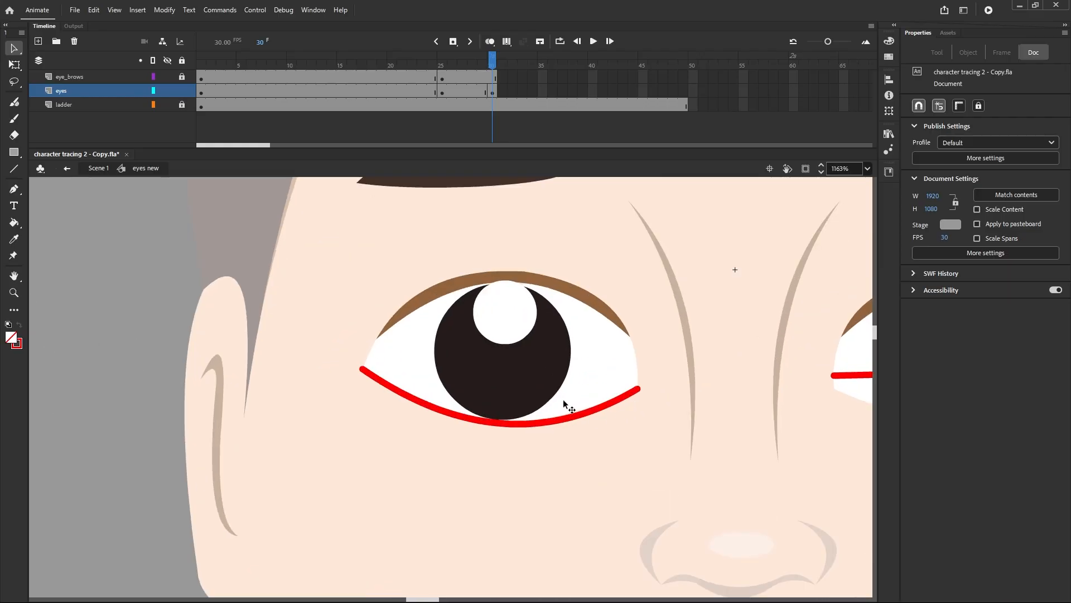
scroll(564, 399, "down", 1)
left_click(532, 419)
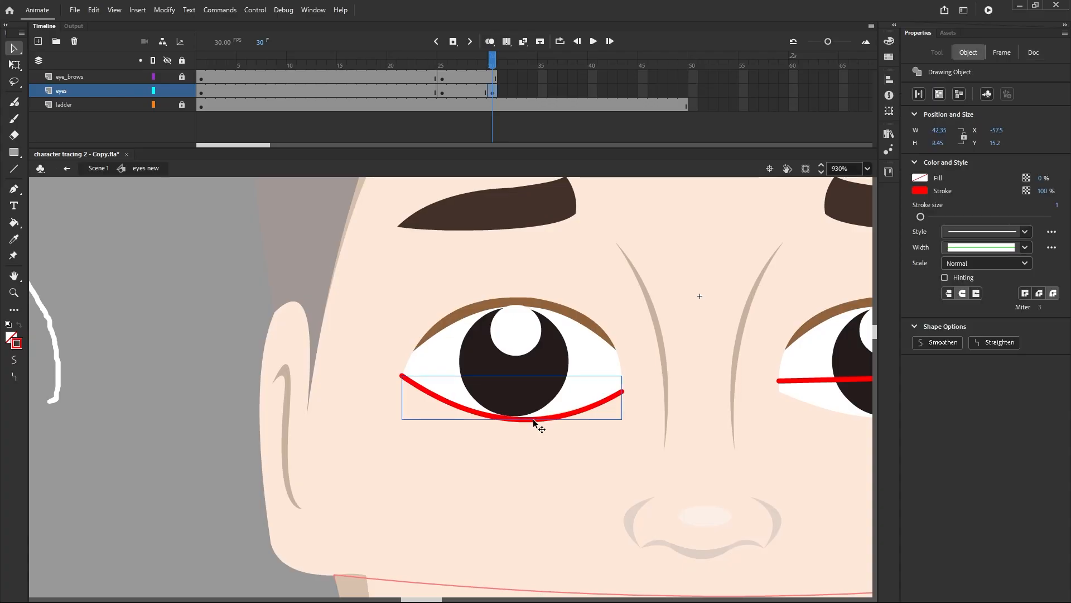
left_click(136, 382)
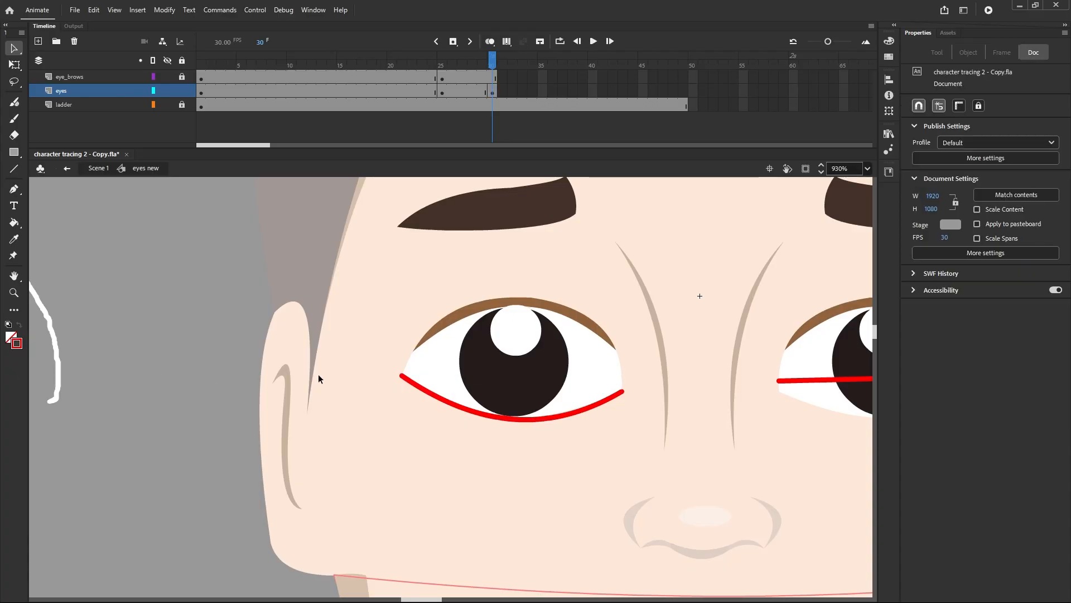
Step: Bend the other eye's red line down along its lower eyelid and lower its inner end to the eye corner
scroll(375, 387, "down", 3)
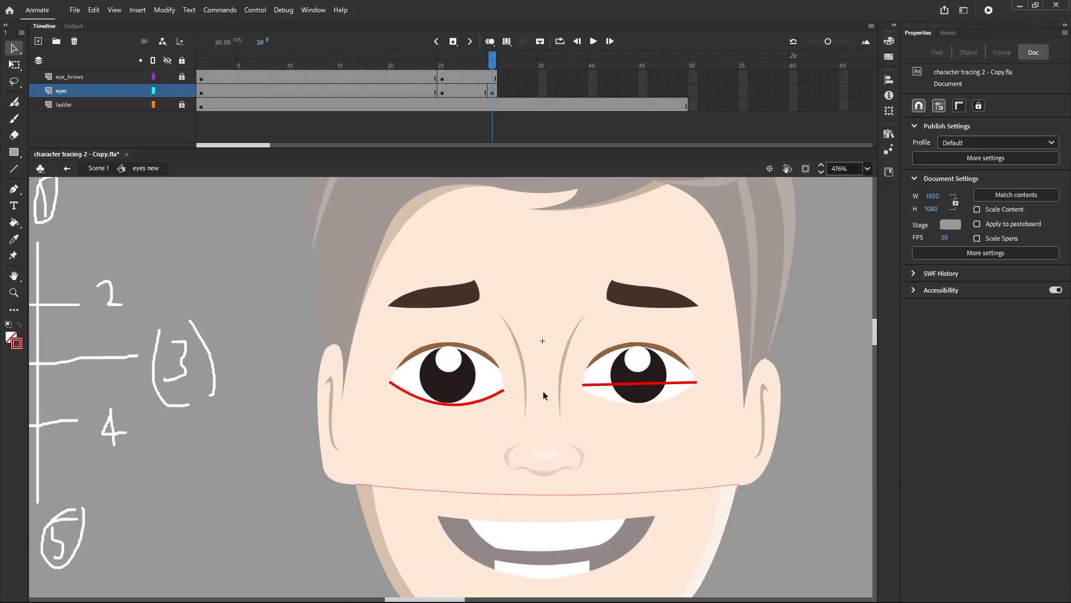
scroll(630, 393, "up", 1)
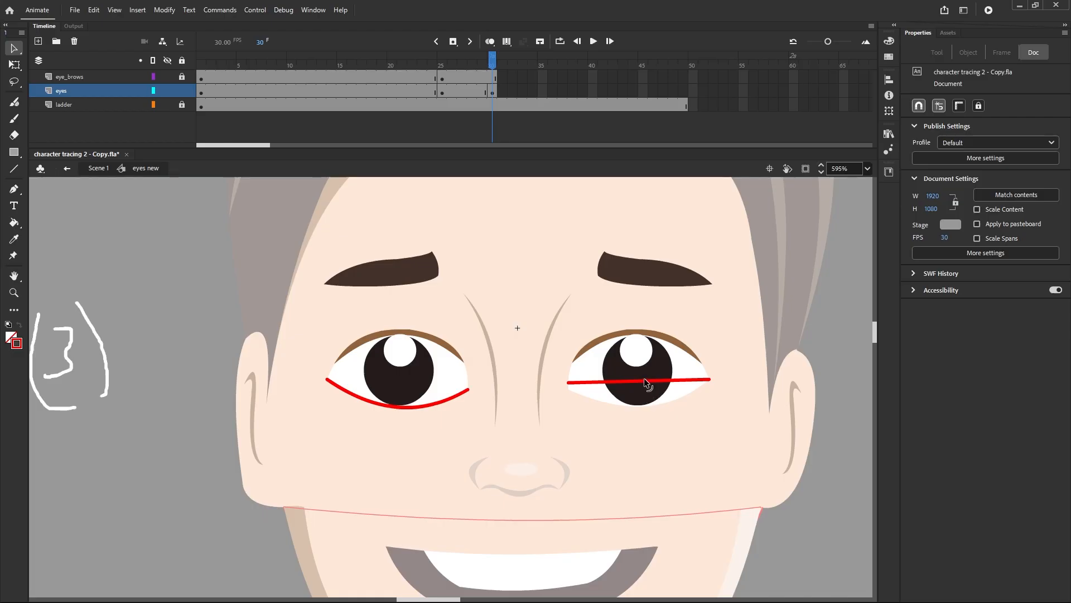
left_click_drag(644, 380, 645, 403)
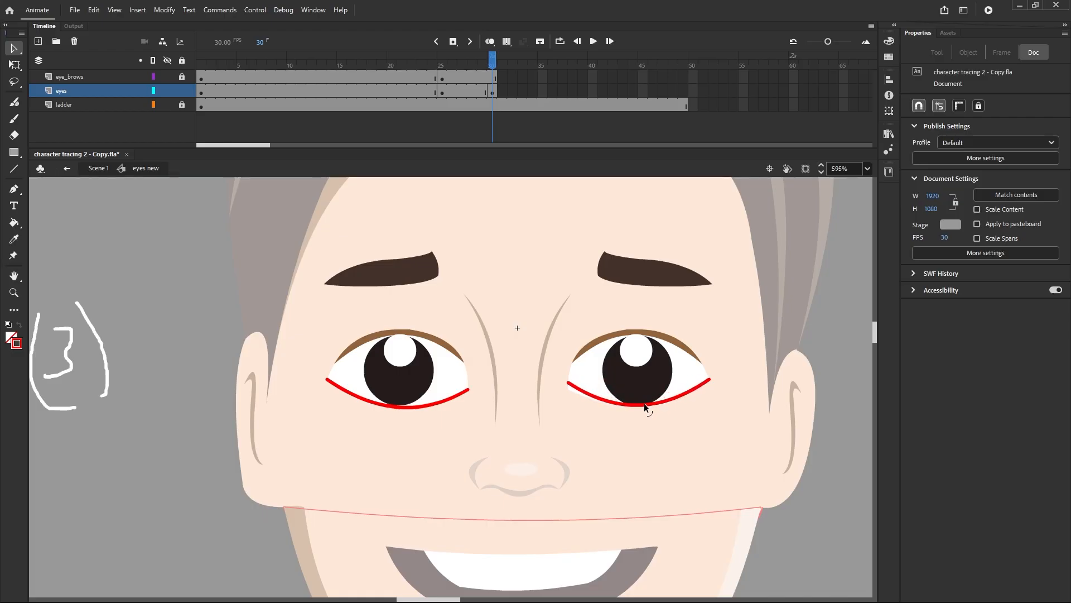
scroll(581, 388, "up", 2)
left_click_drag(564, 377, 564, 385)
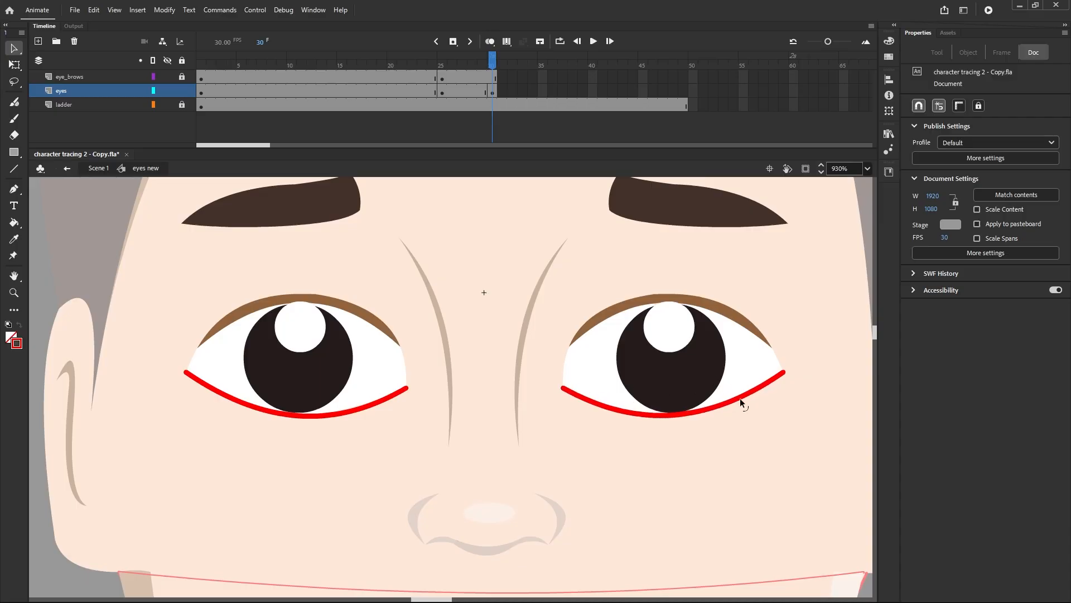
Step: Insert a keyframe at frame 27 of the eyes layer for the halfway blink position
scroll(740, 397, "down", 4)
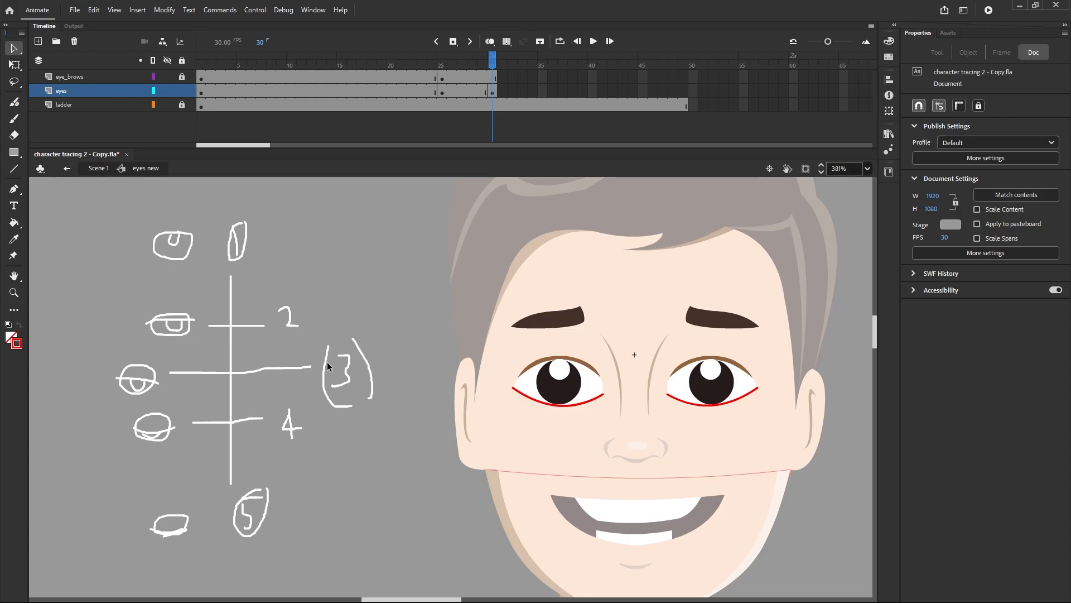
left_click(463, 92)
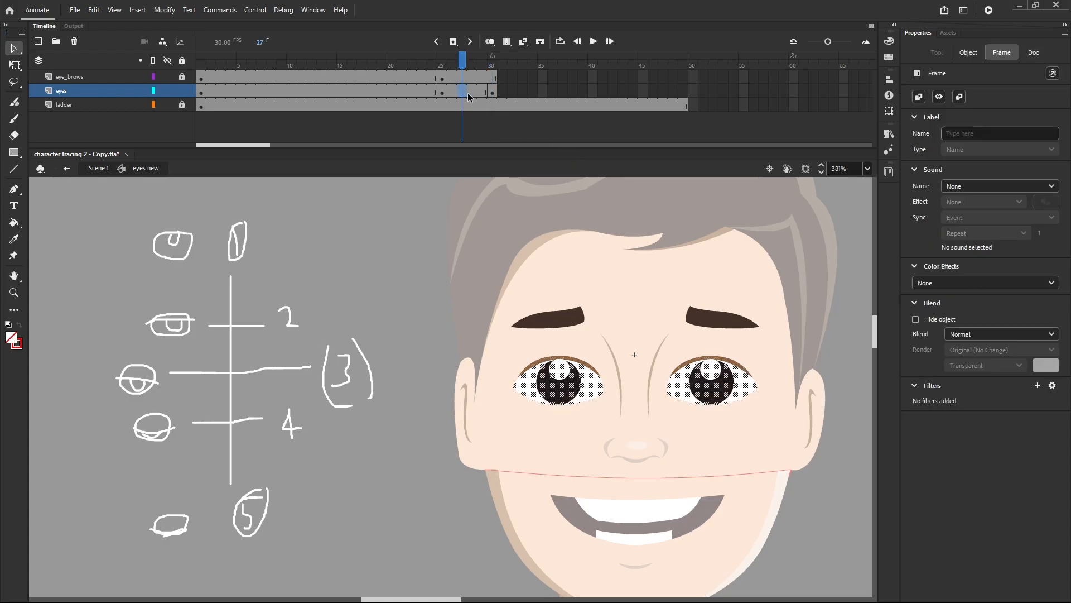
left_click(471, 95)
left_click(466, 95)
right_click(466, 98)
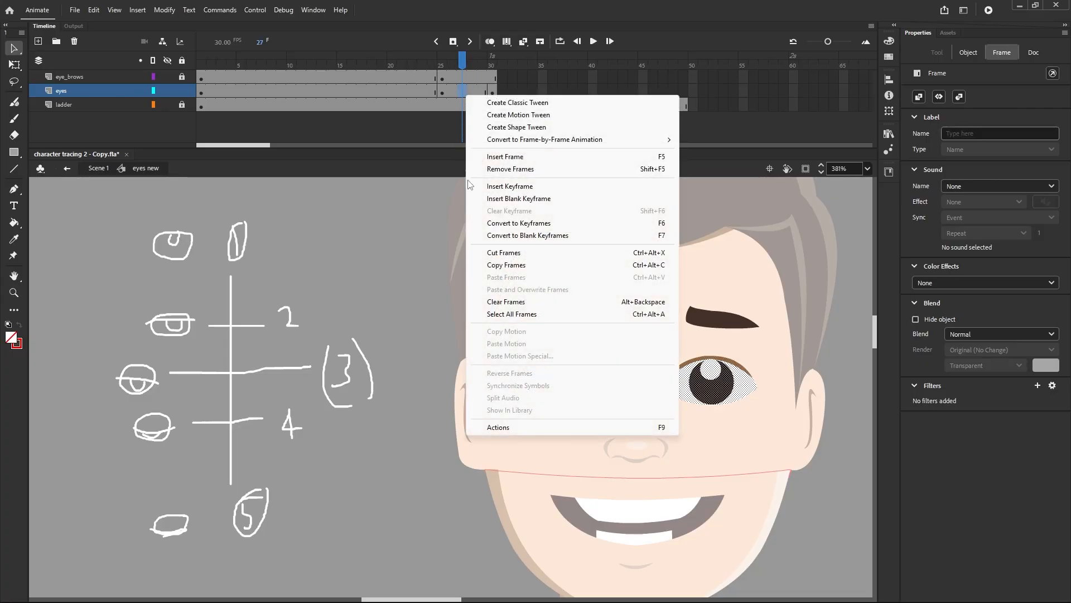
left_click(484, 187)
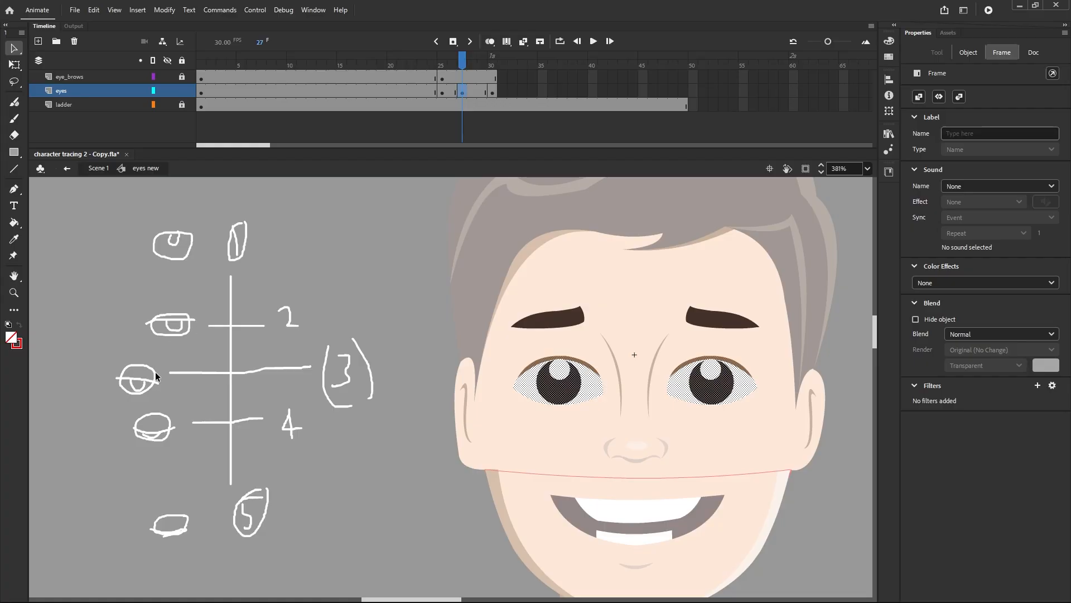
Step: Copy both curved red lines from frame 30 of the eyes layer and paste them in place at frame 27
left_click(491, 91)
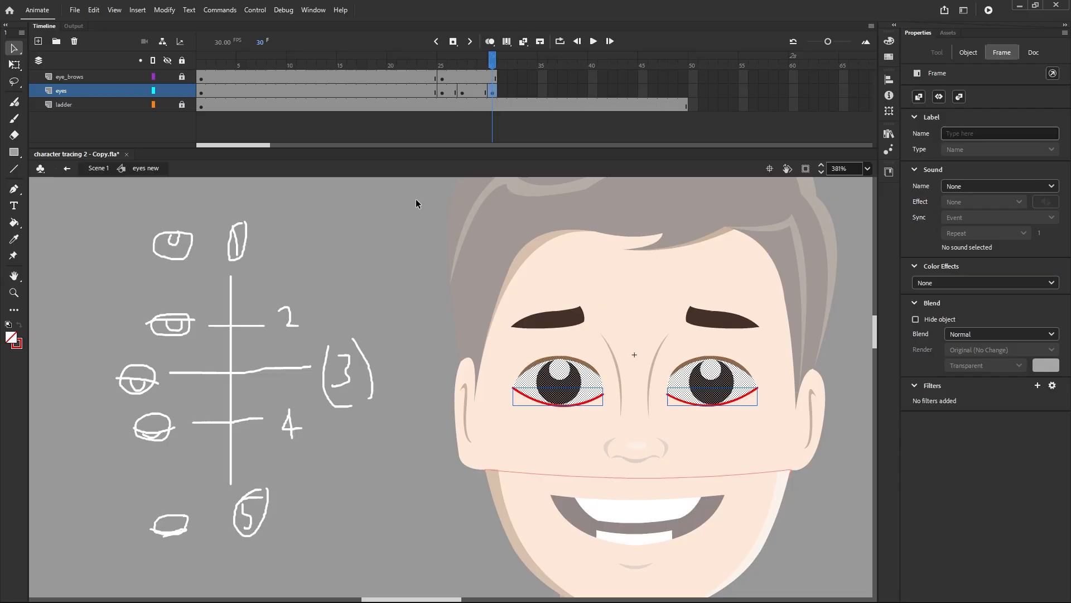
left_click(417, 199)
left_click(538, 401)
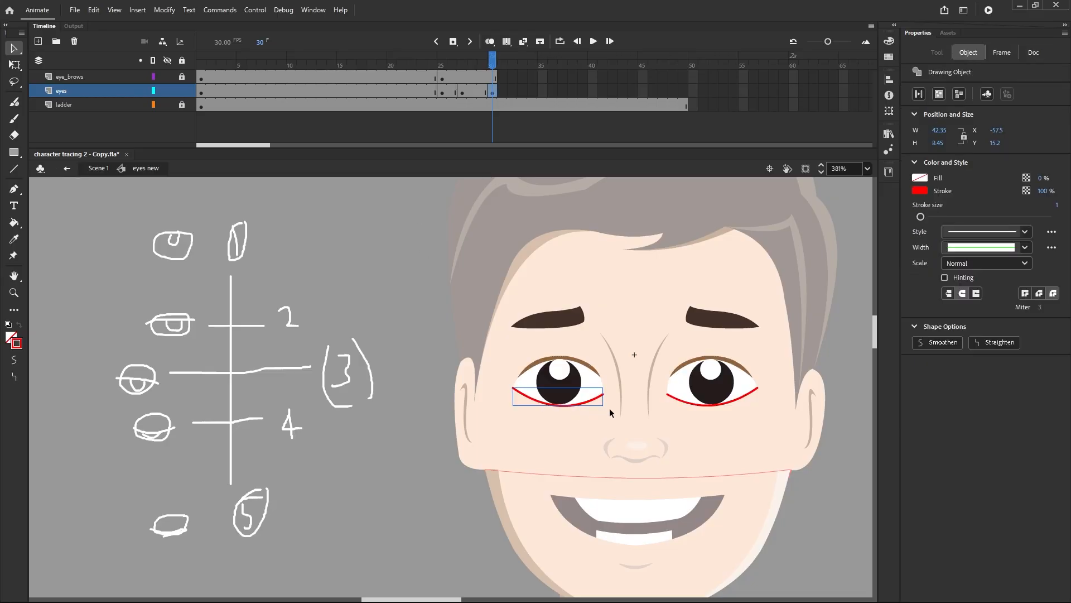
left_click(694, 408, "shift")
left_click(463, 93)
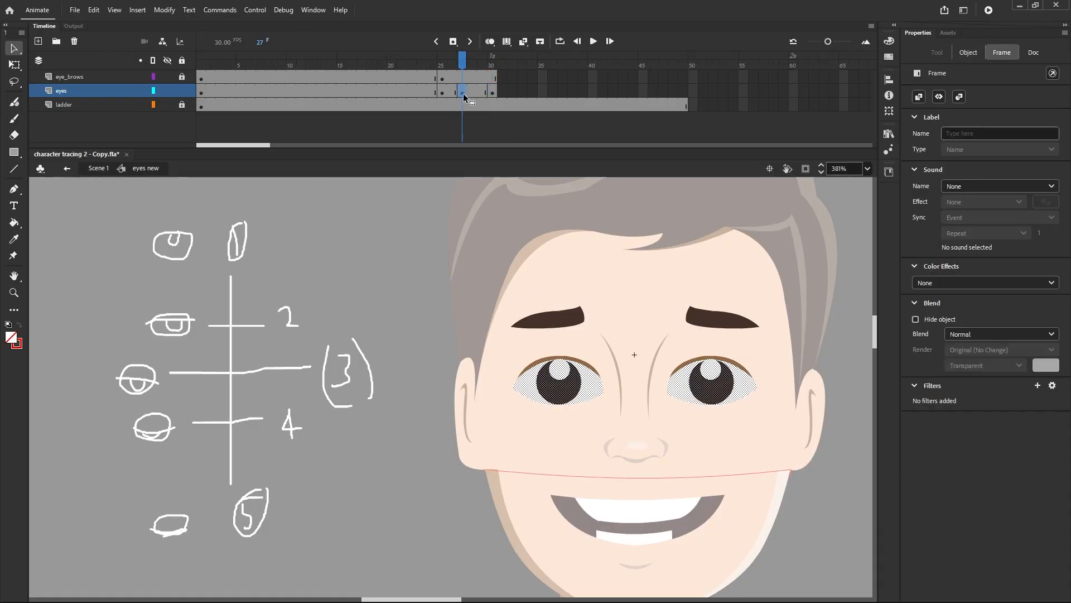
key("ctrl+shift+v")
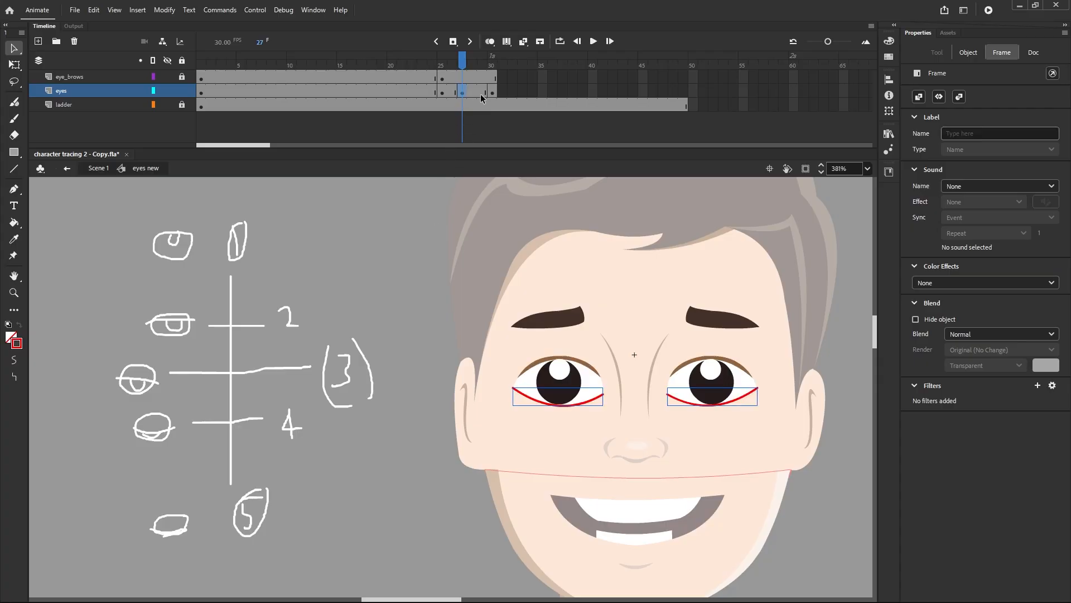
Step: Turn on onion skinning with its range extended to frame 30, and nudge both red lines at frame 27 up into the middle of the eyes
left_click(490, 44)
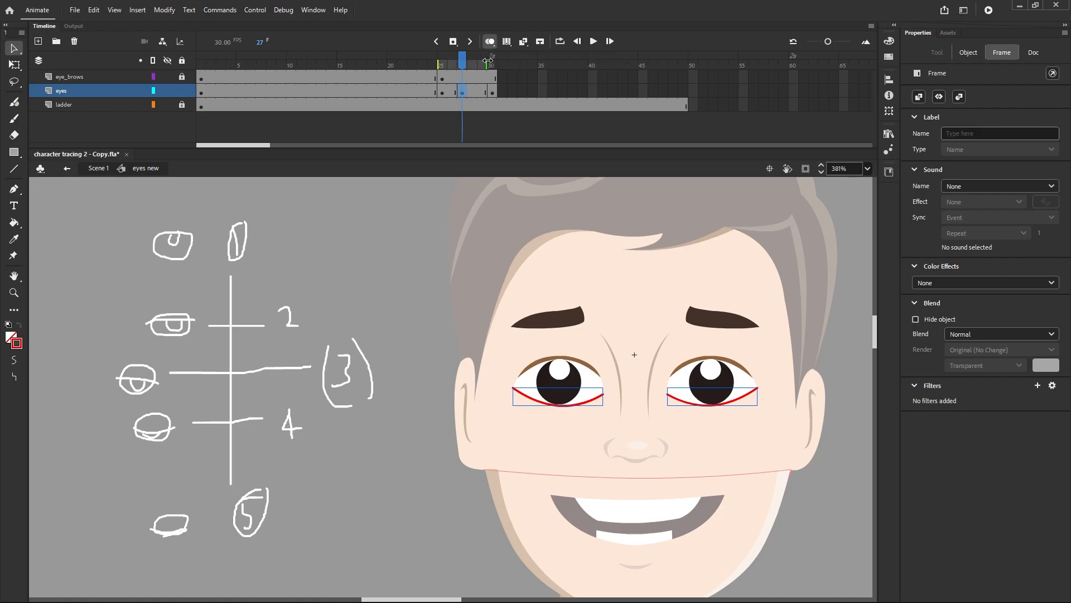
left_click_drag(487, 60, 496, 61)
key("Up")
key("Up")
key("Up")
key("Up")
key("Up")
key("Up")
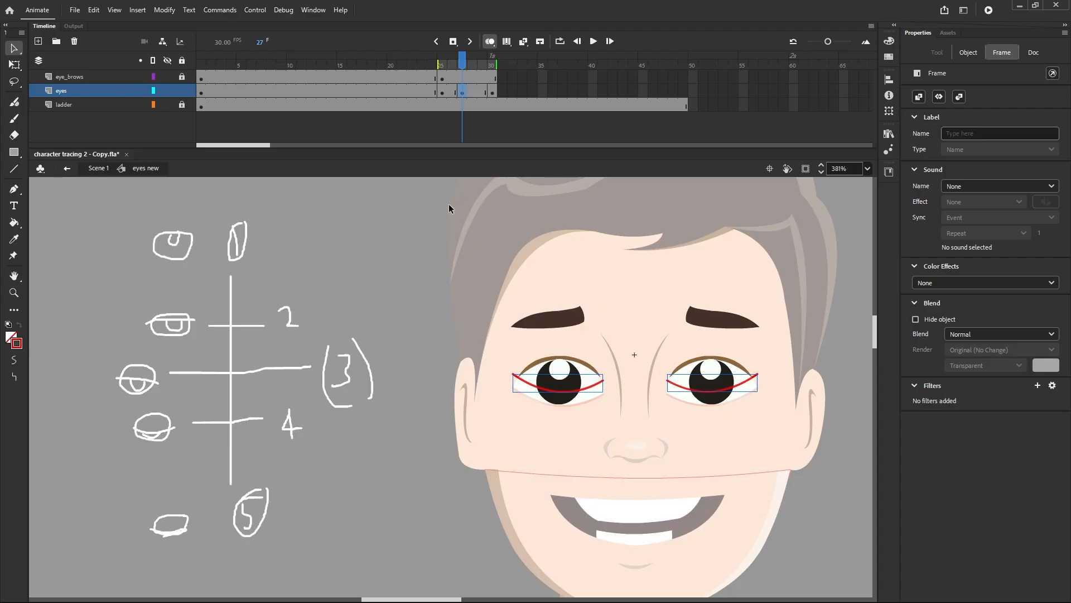
left_click(410, 253)
Step: Reshape the red line on the eye nearest the ladder sketch into a slight upward arch, with both ends lowered toward the eye corners
scroll(553, 397, "up", 2)
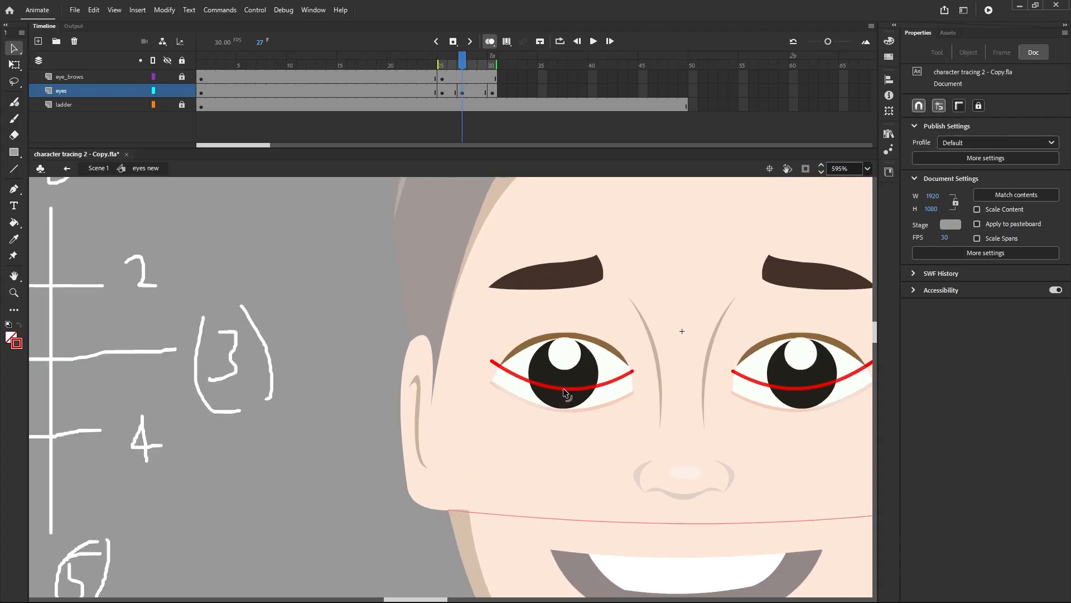
left_click_drag(565, 389, 576, 367)
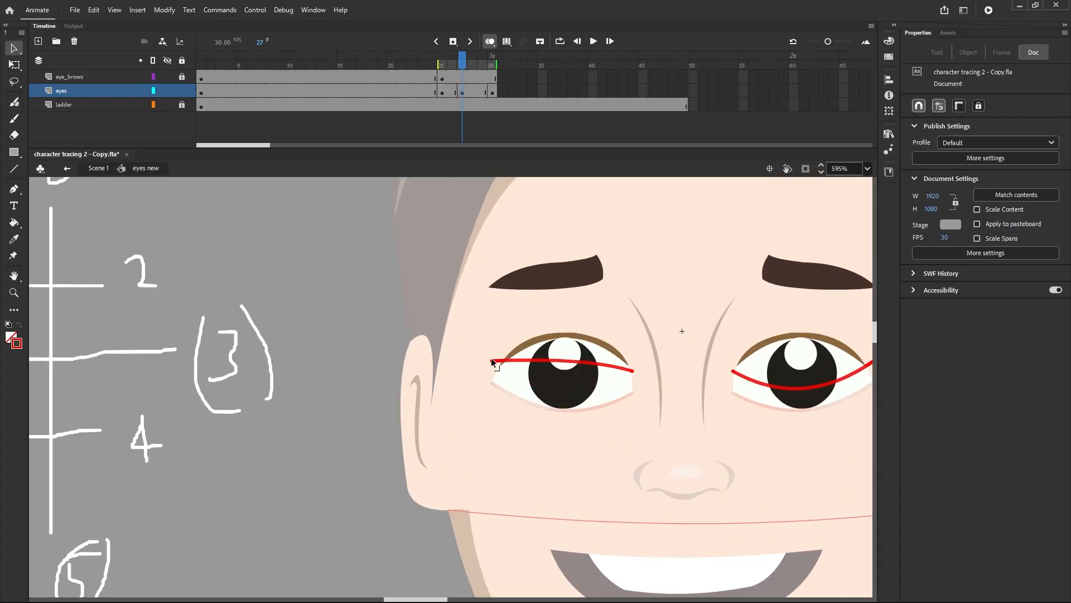
left_click_drag(491, 360, 490, 375)
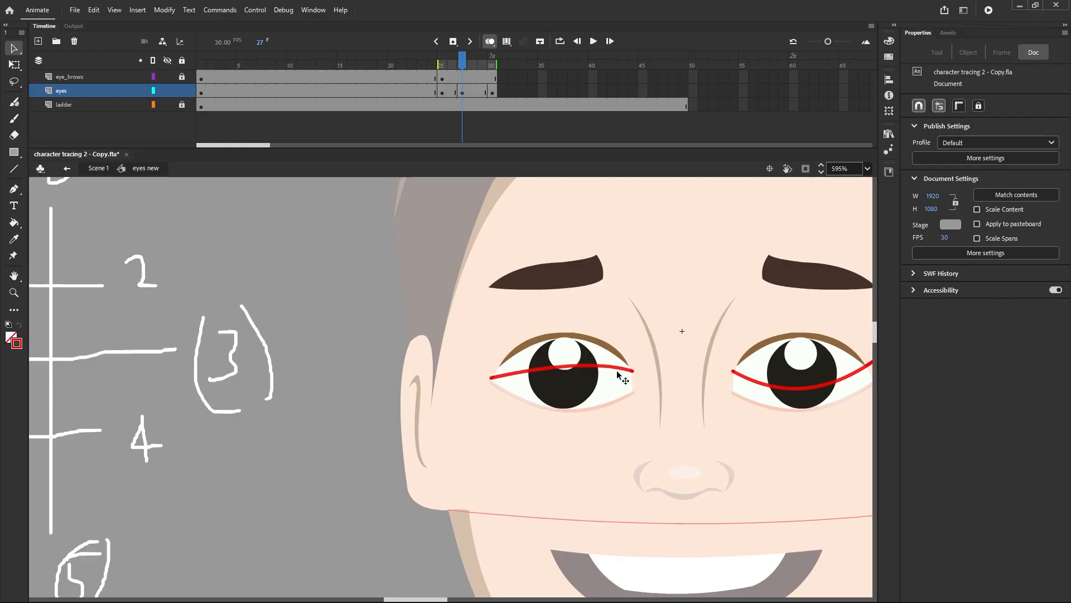
left_click_drag(630, 369, 568, 374)
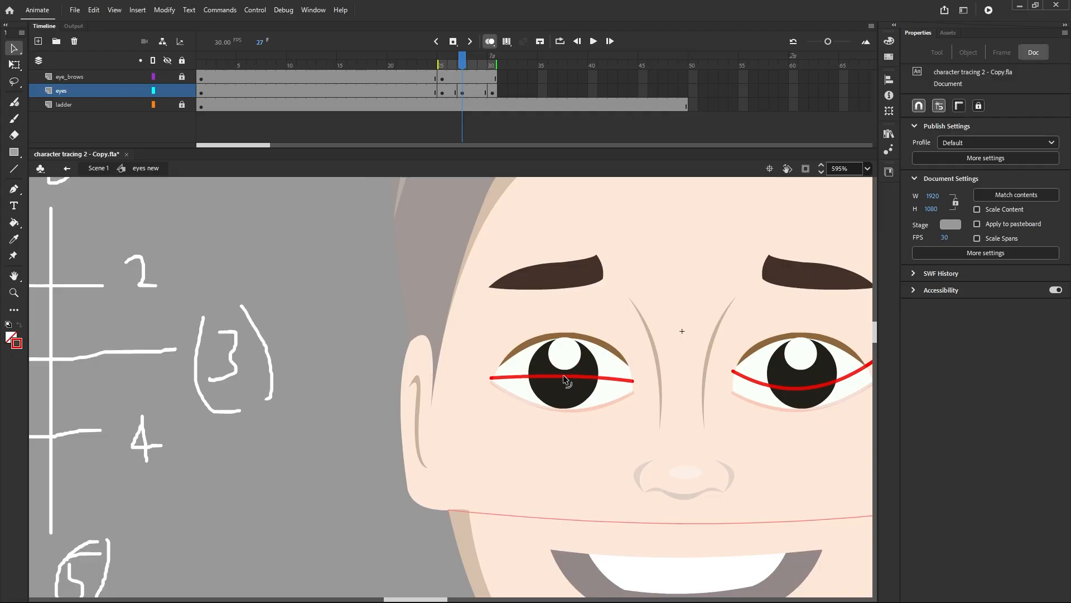
left_click_drag(562, 377, 561, 372)
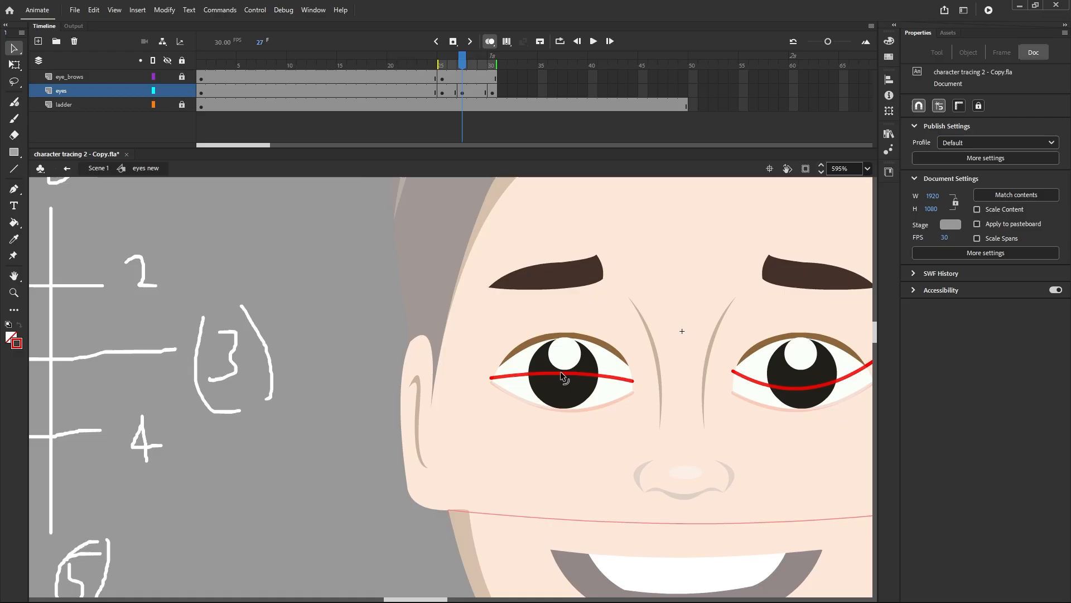
left_click_drag(559, 372, 558, 371)
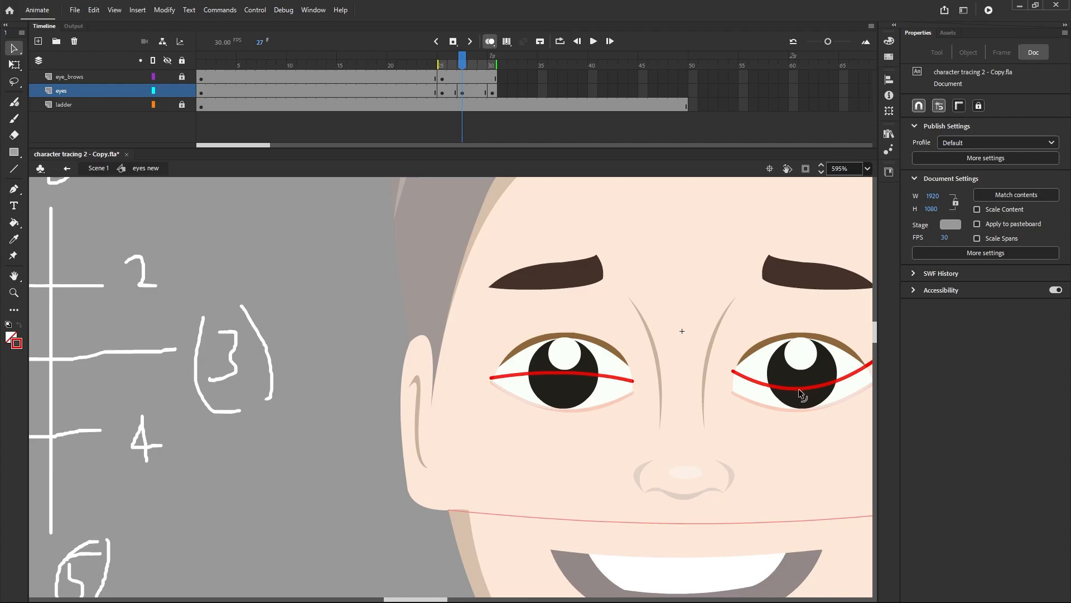
Step: Lower both ends of the other eye's red line to the eye corners and flatten it into a straight line across the pupil
scroll(723, 392, "down", 1)
scroll(824, 376, "up", 2)
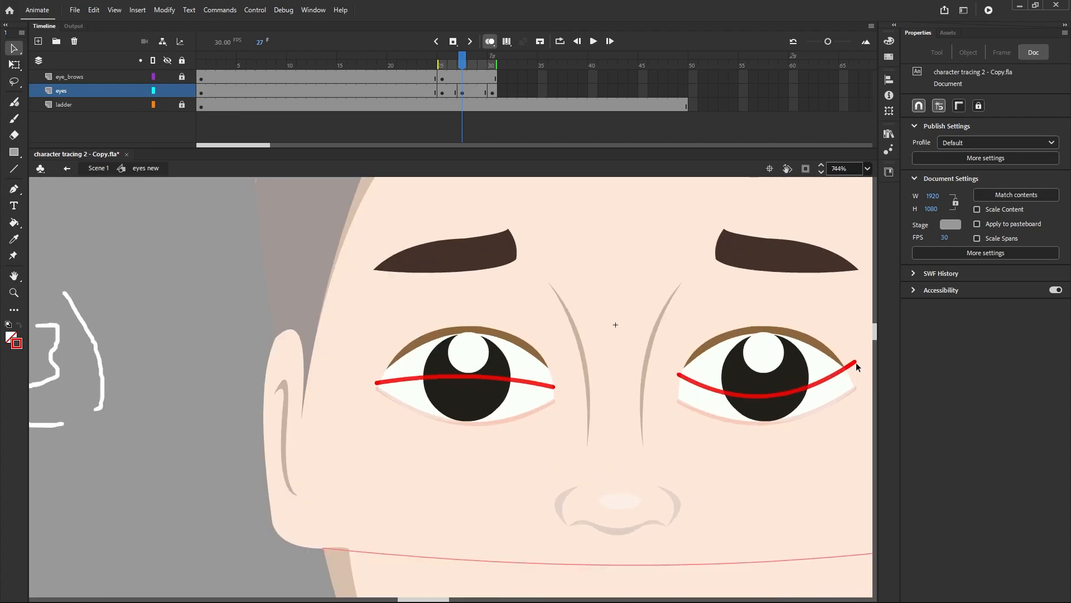
left_click_drag(856, 362, 854, 384)
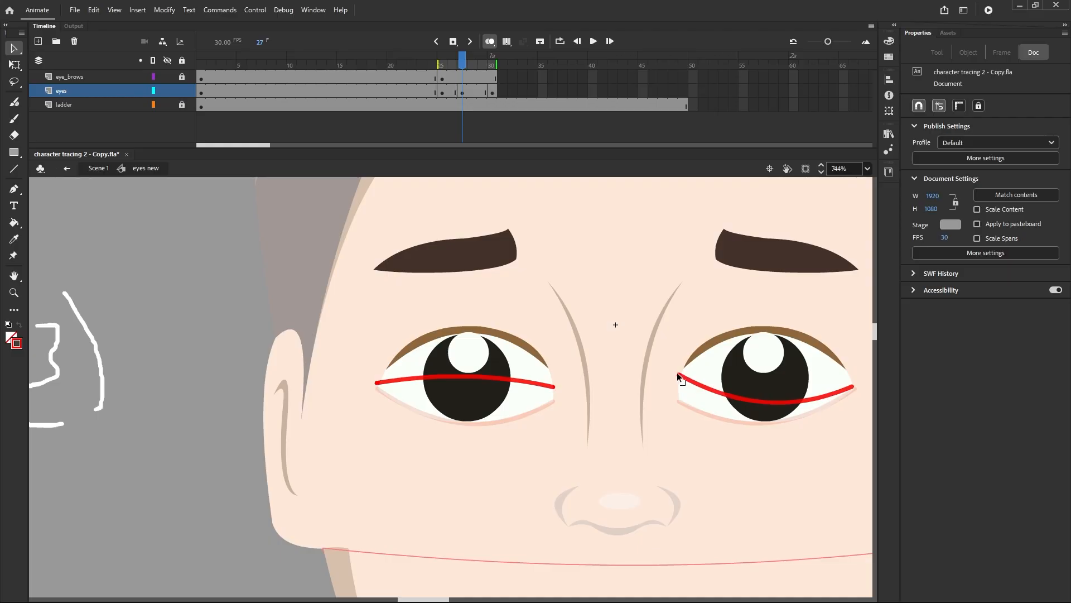
left_click_drag(678, 374, 678, 385)
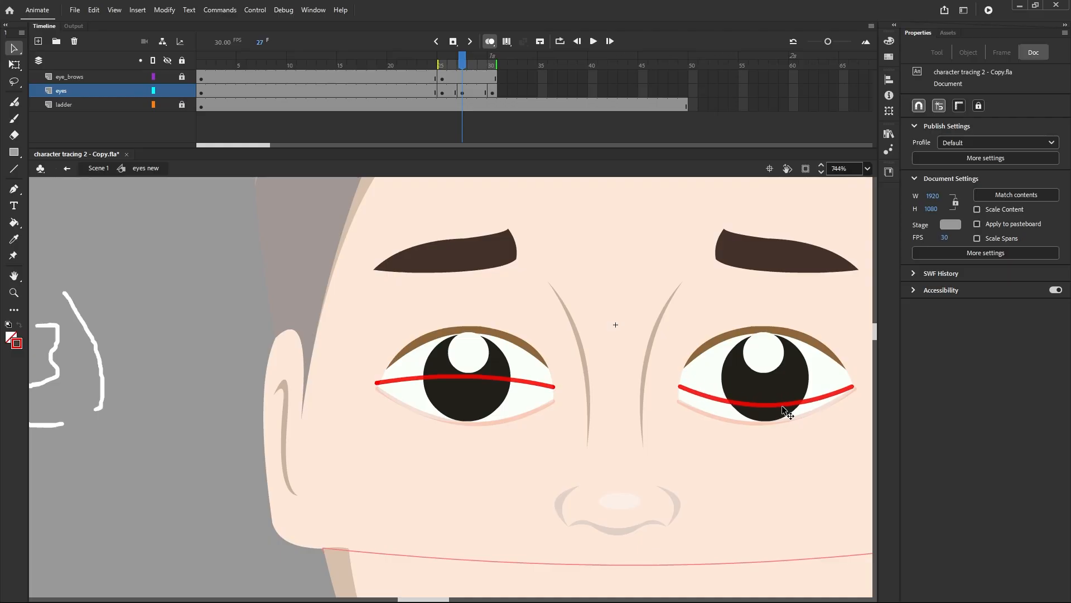
left_click_drag(783, 403, 784, 387)
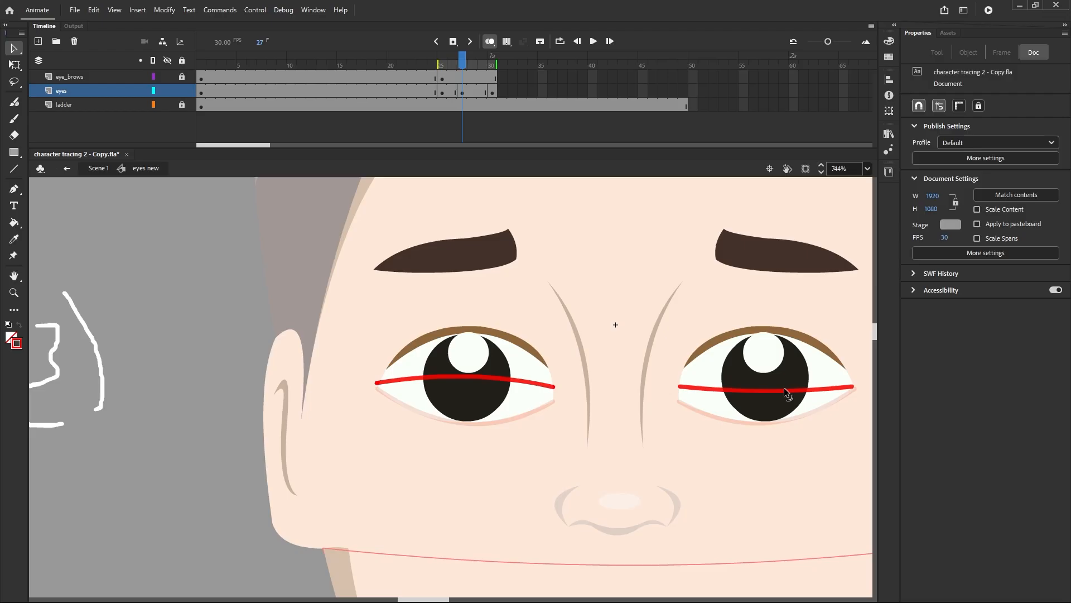
left_click_drag(785, 388, 785, 383)
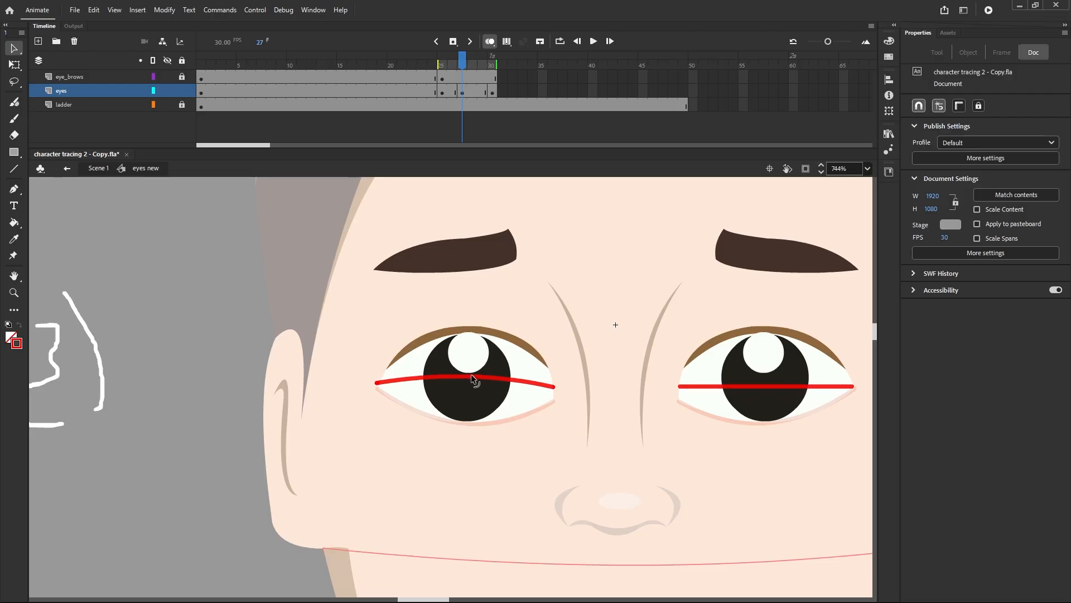
Step: Bend the frame 27 red lines on both eyes slightly downward so that their curves match
left_click_drag(471, 377, 470, 386)
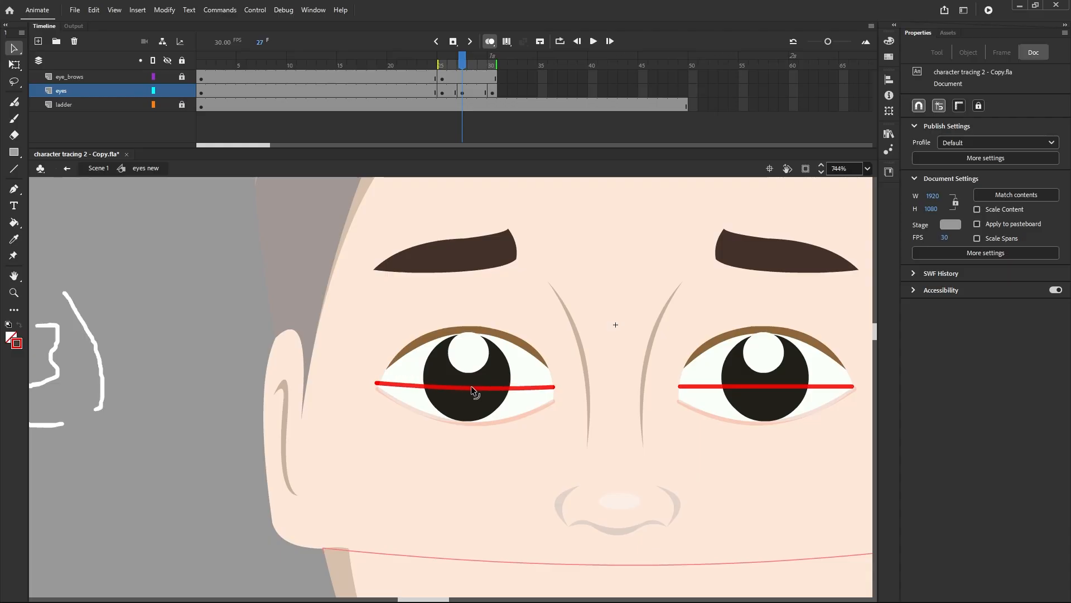
scroll(501, 398, "down", 3)
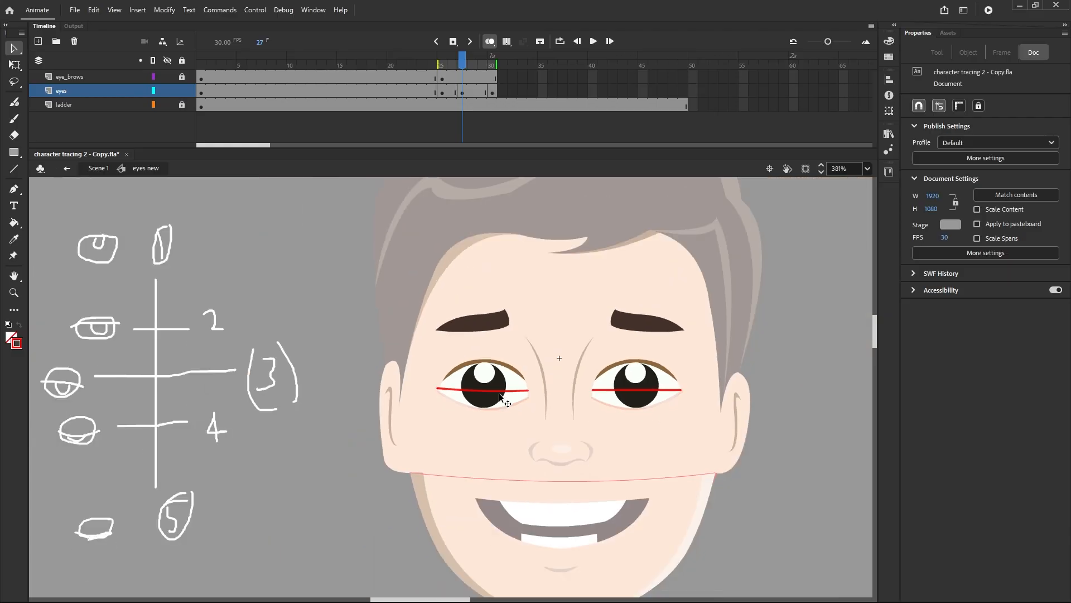
scroll(499, 394, "up", 3)
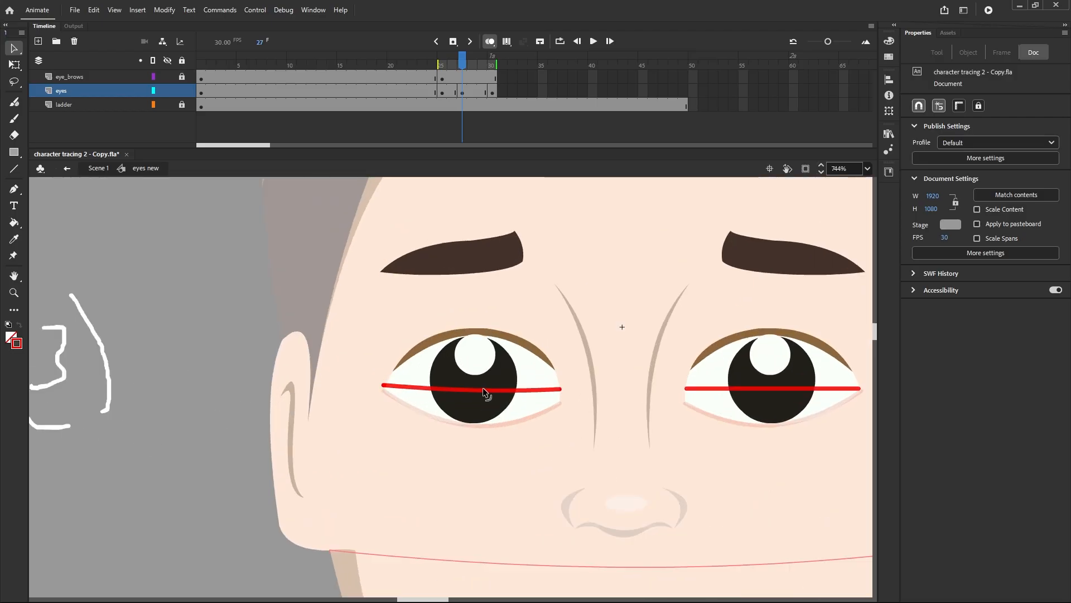
left_click(481, 387)
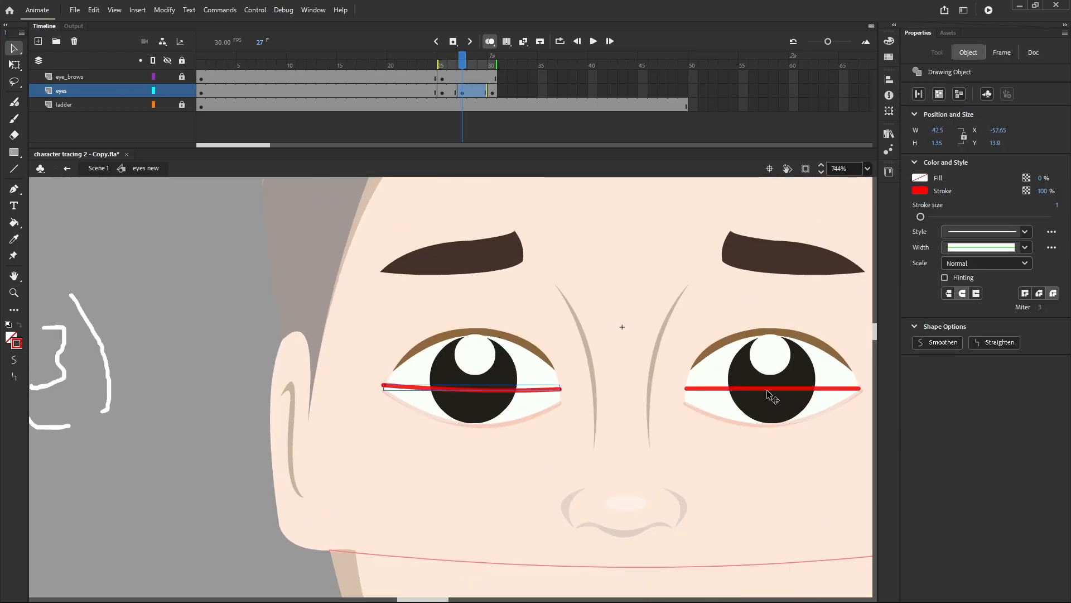
left_click_drag(774, 390, 774, 393)
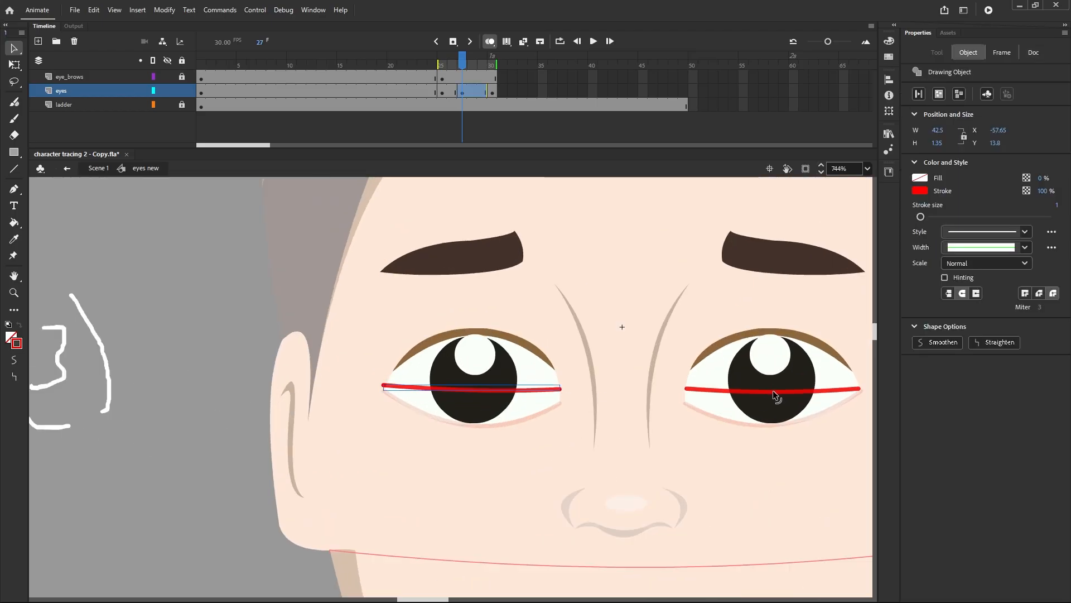
Step: Nudge the frame 27 red line on the eye farther from the ladder sketch slightly up, and bend its middle down into a deeper curve
left_click(773, 392)
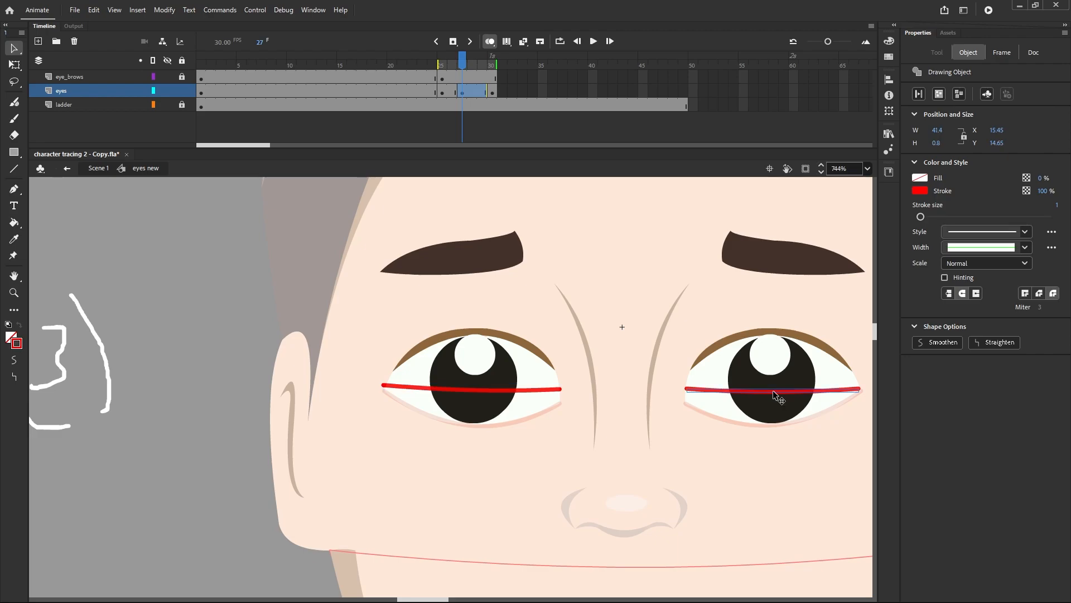
key("Up")
key("Up")
key("Up")
key("Up")
key("Up")
key("Up")
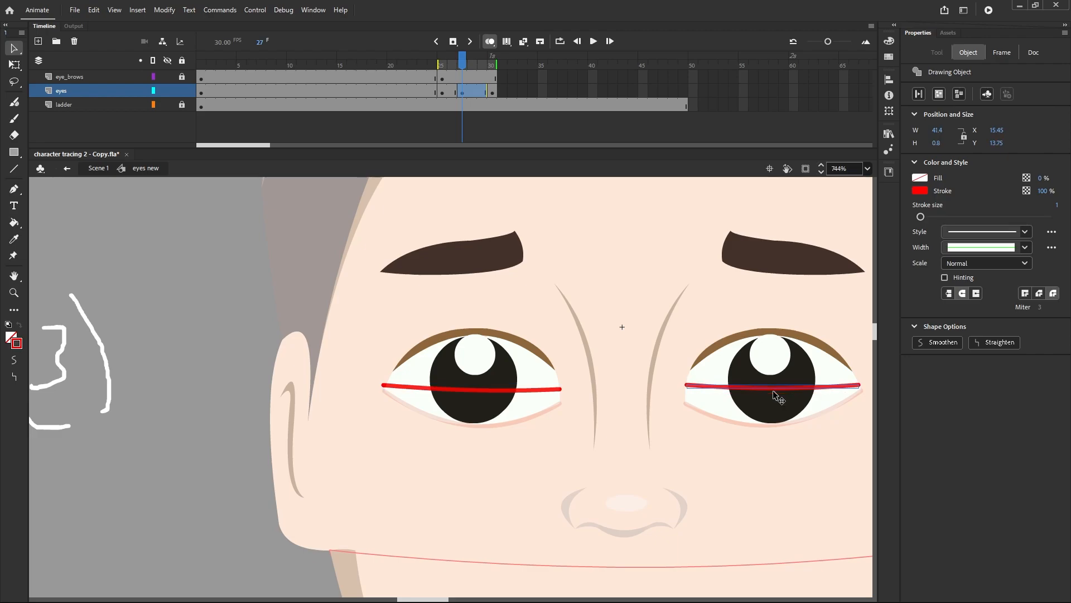
left_click(781, 419)
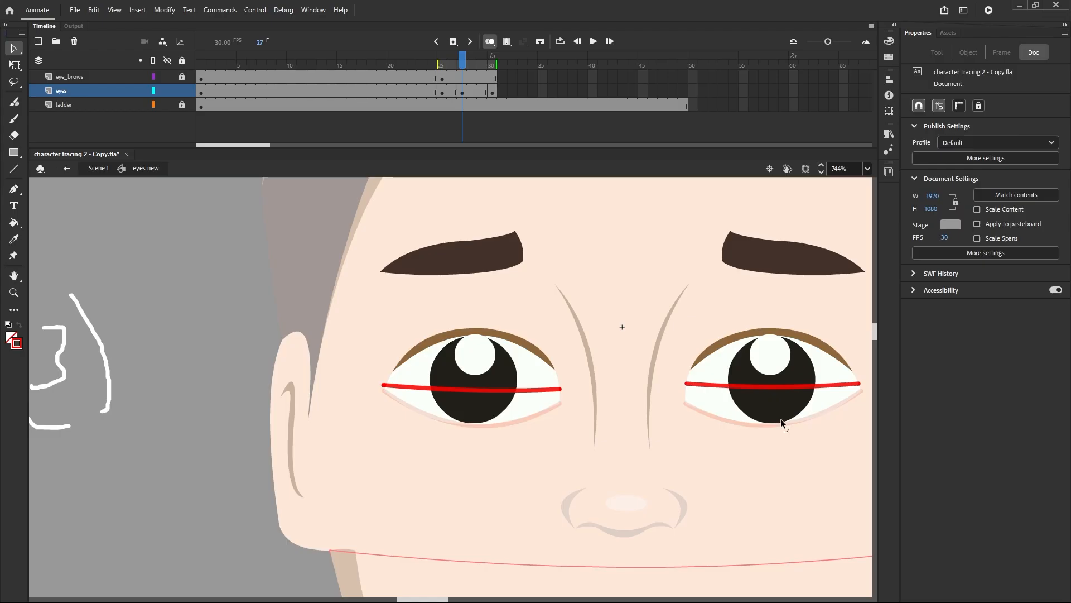
left_click_drag(777, 386, 776, 391)
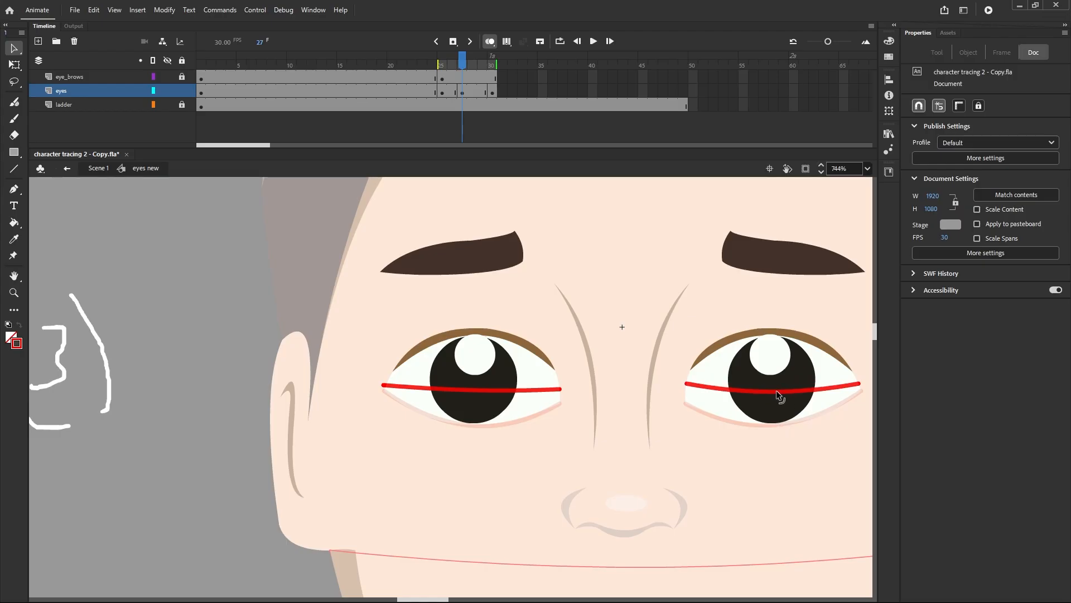
Step: Raise the red line on the eye nearest the ladder sketch slightly, and bend its middle down to match the other eye's curve
left_click(465, 389)
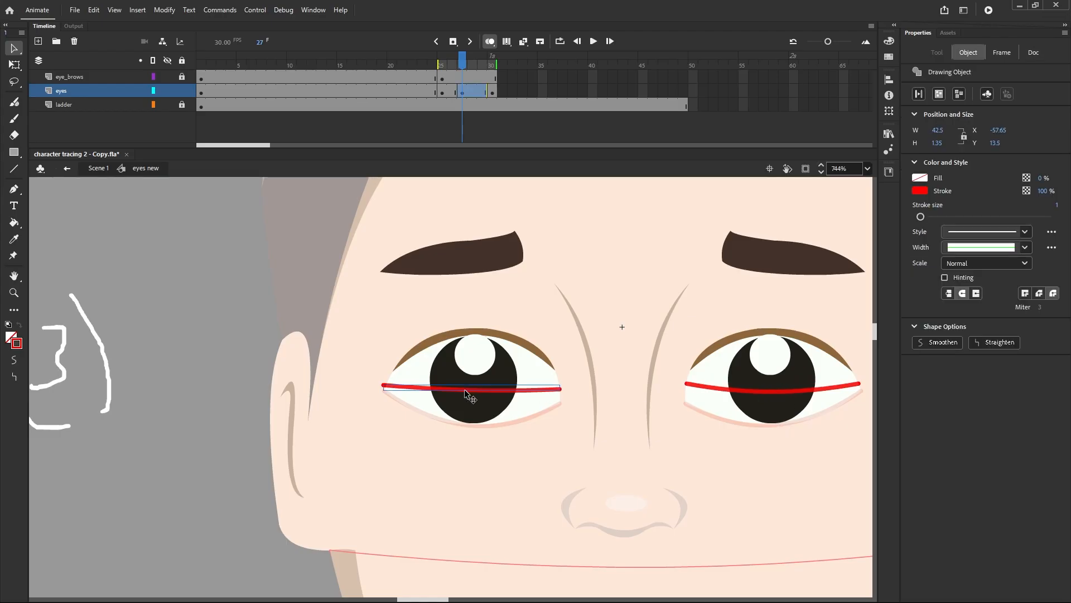
key("Up")
key("Up")
key("Up")
key("Up")
left_click(446, 434)
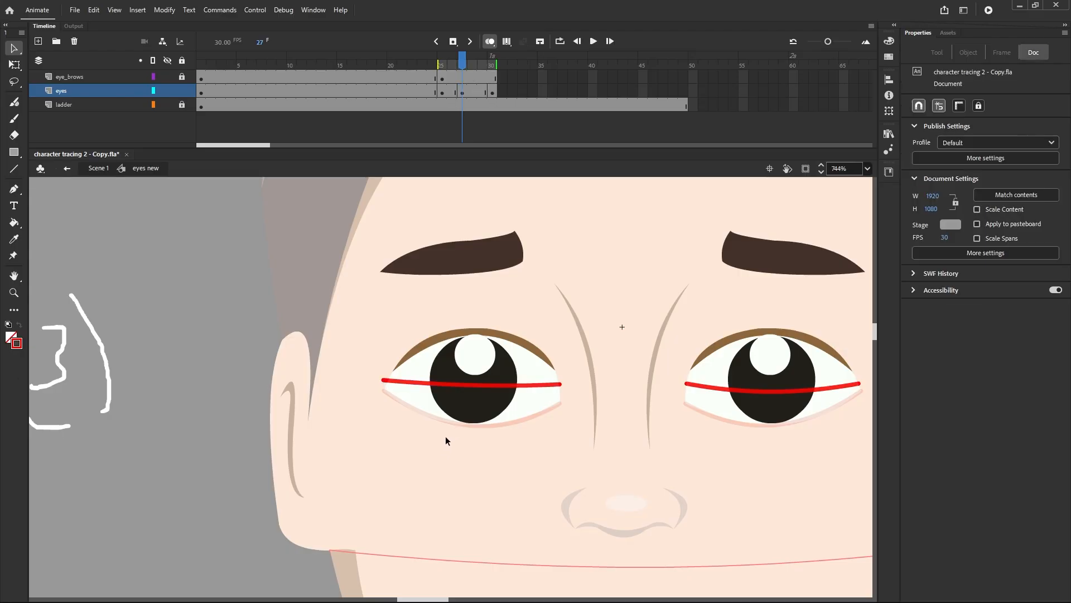
left_click_drag(483, 389, 483, 398)
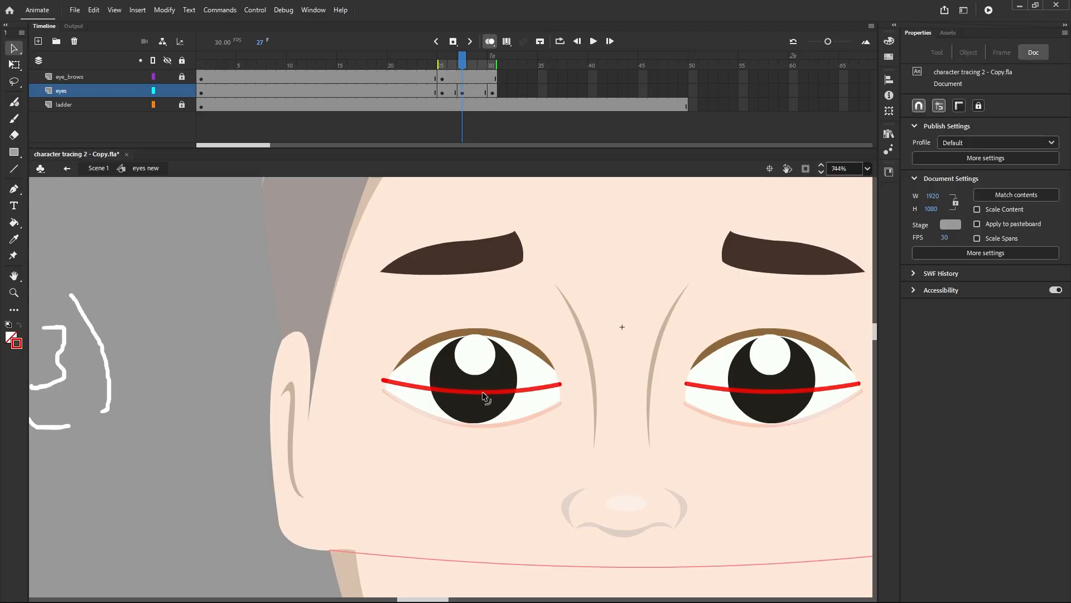
key("ctrl+z")
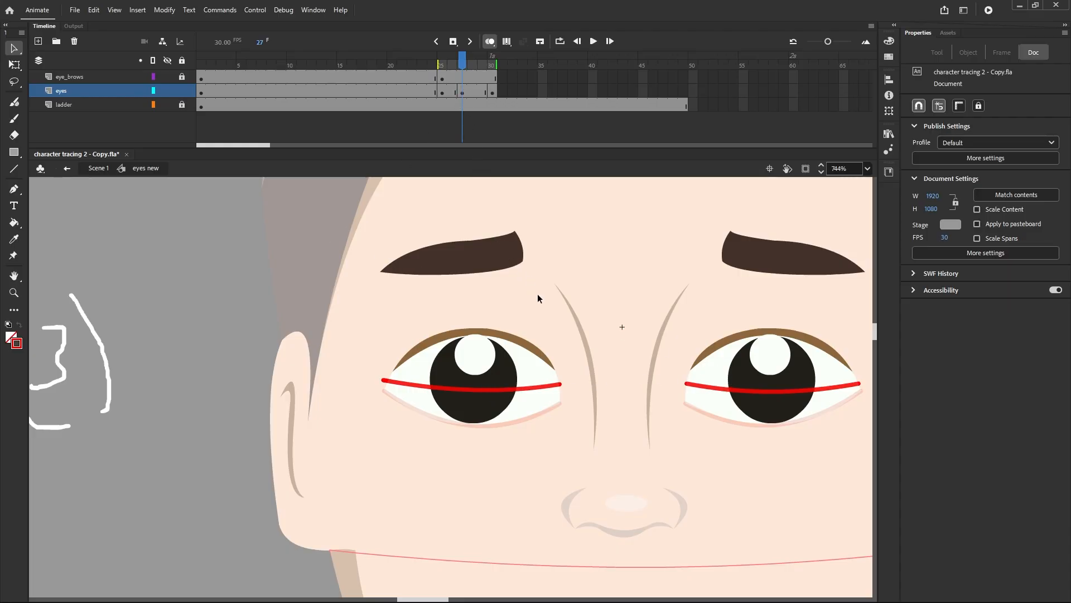
Step: Copy the frame 27 keyframe of the eyes layer and paste it into frame 26
scroll(537, 294, "down", 2)
scroll(345, 330, "down", 2)
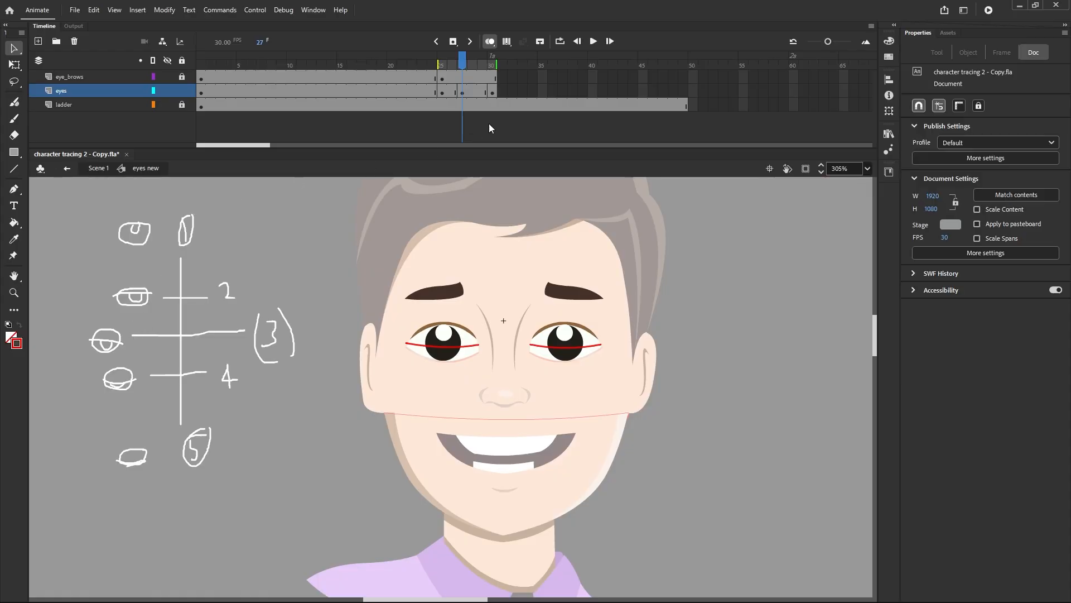
left_click(451, 93)
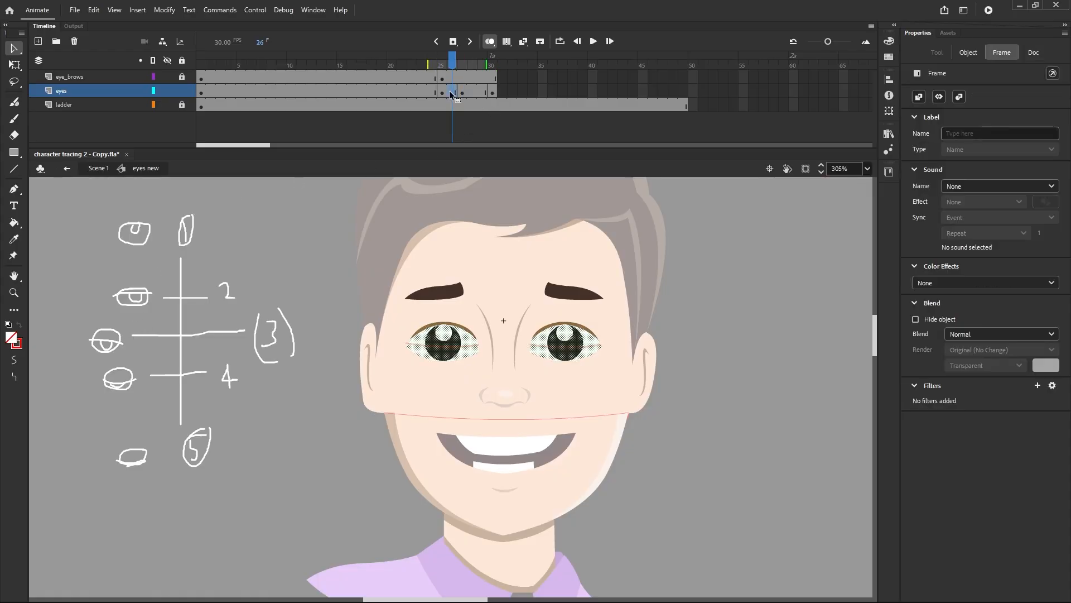
right_click(450, 92)
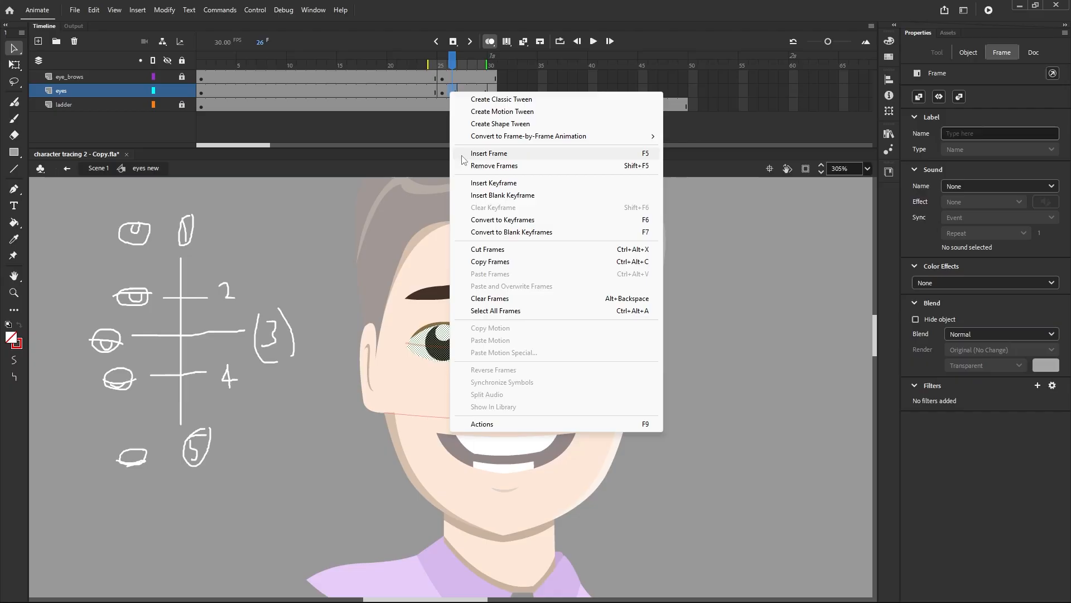
left_click(475, 184)
left_click(461, 92)
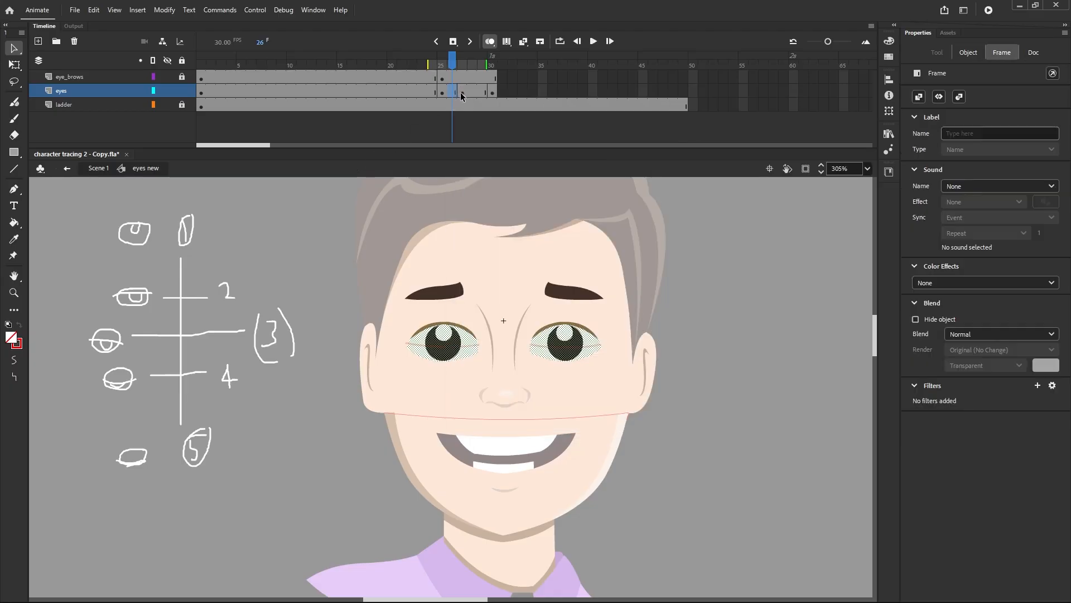
right_click(460, 92)
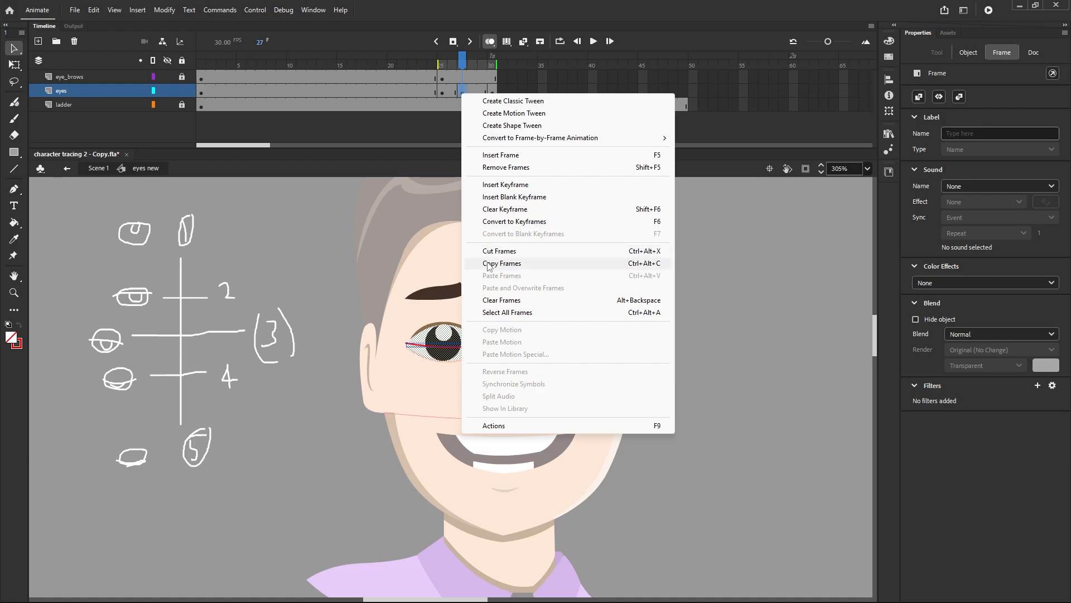
left_click(505, 263)
left_click(449, 91)
right_click(449, 92)
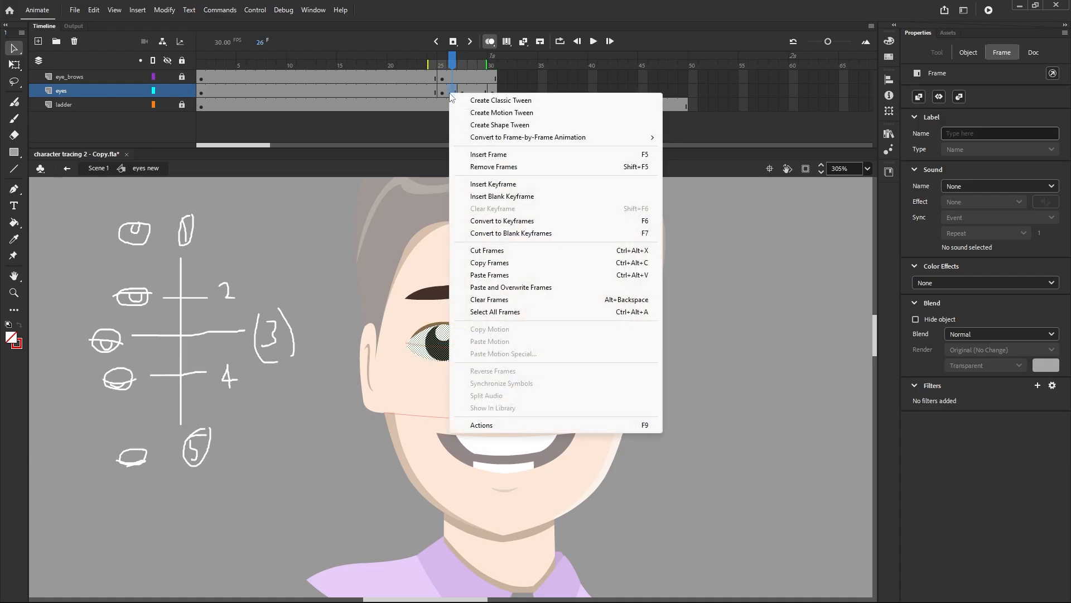
left_click(491, 275)
left_click(377, 218)
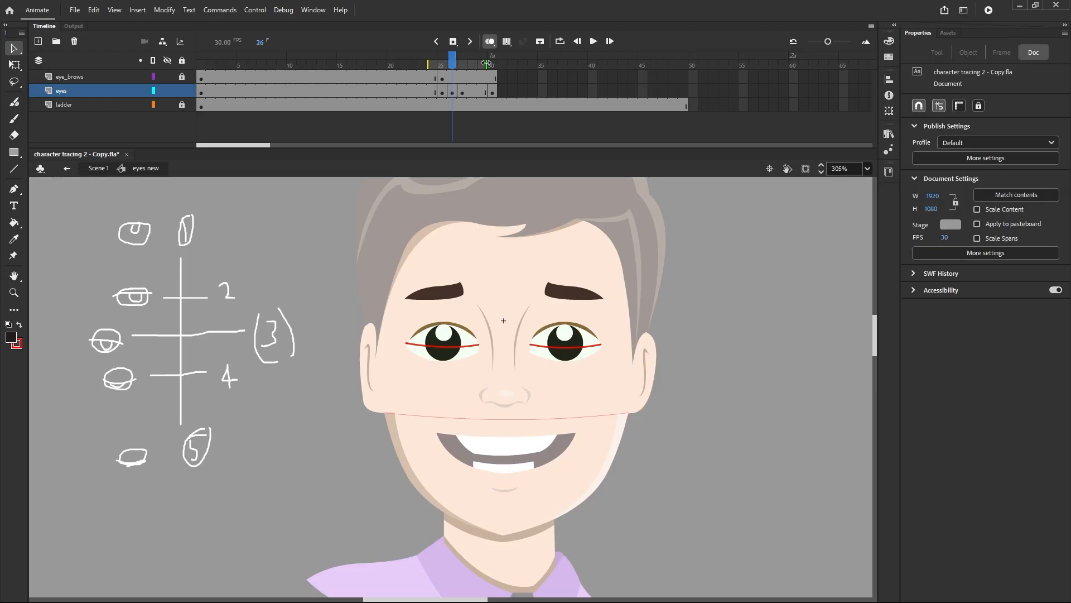
Step: Shorten the onion skin range so that it ends at frame 27
left_click_drag(476, 68, 456, 68)
left_click(453, 93)
left_click(346, 232)
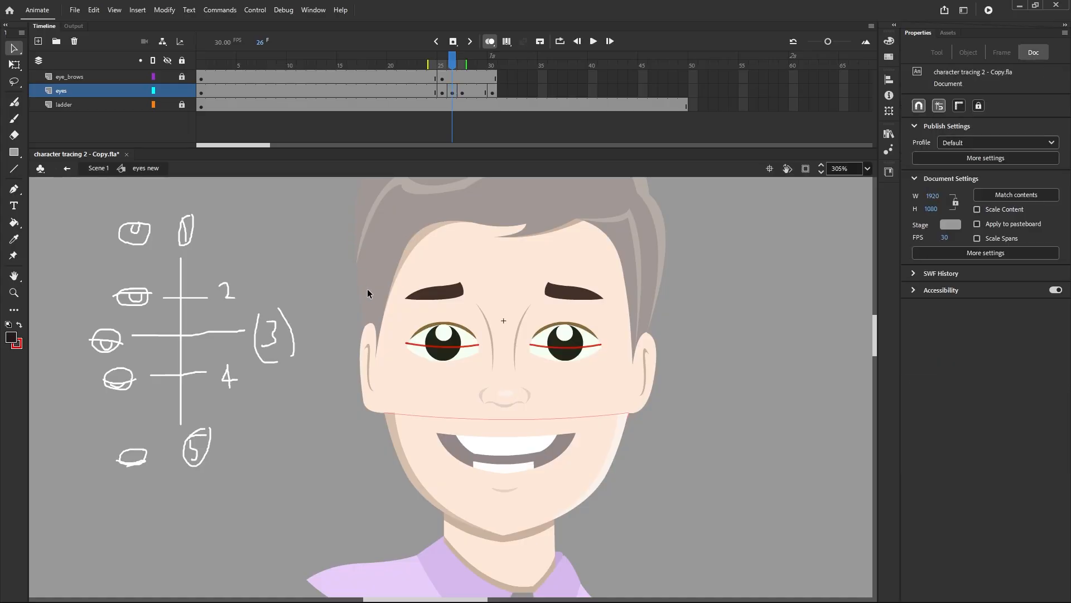
Step: Select the red lines on both eyes at frame 26 and nudge them up together to a Y position of about 7.35
left_click(430, 351)
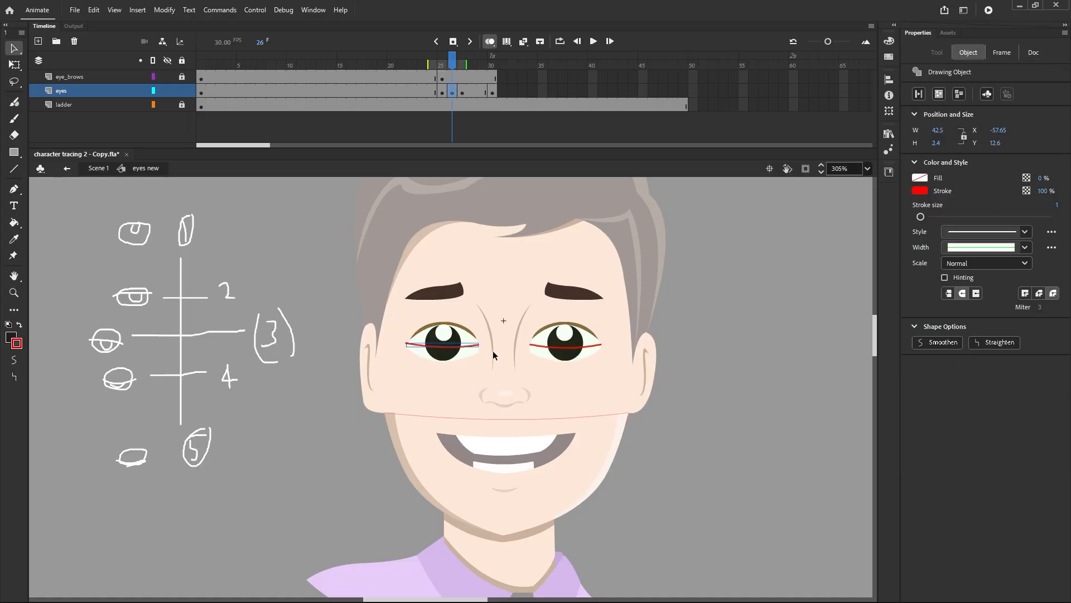
left_click(553, 347, "shift")
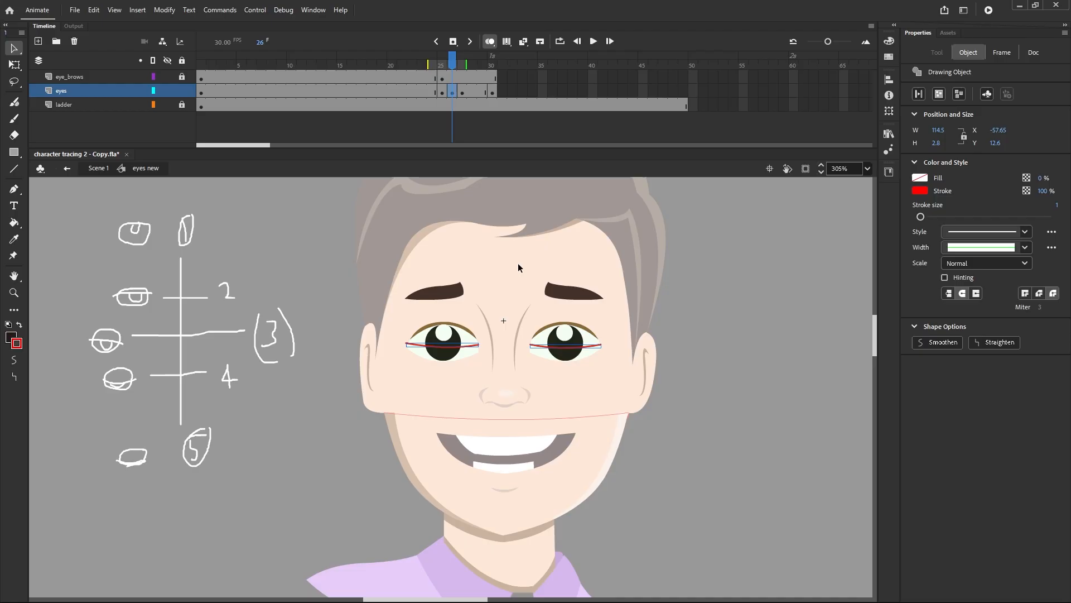
key("Up")
key("Up")
key("Up")
key("Up")
key("Up")
key("Up")
key("Up")
key("Up")
key("Up")
key("Up")
key("Up")
key("Up")
key("Up")
key("Up")
key("Up")
key("Up")
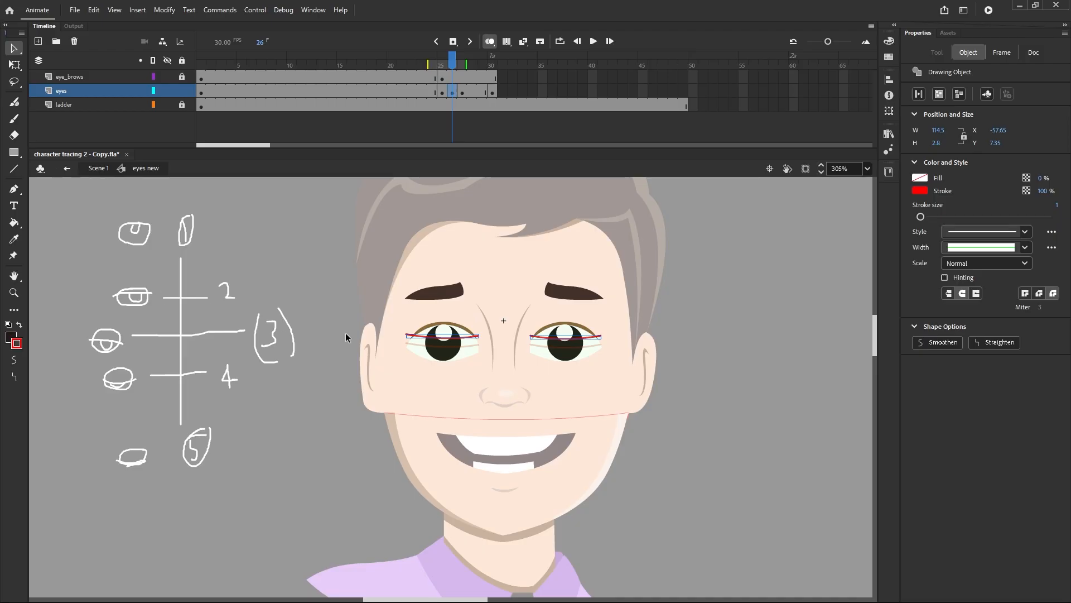
Step: Bend the frame 26 red line on the eye nearest the ladder sketch into a slight upward arch, and lower both its ends
scroll(423, 338, "up", 3)
left_click(278, 311)
scroll(464, 348, "up", 3)
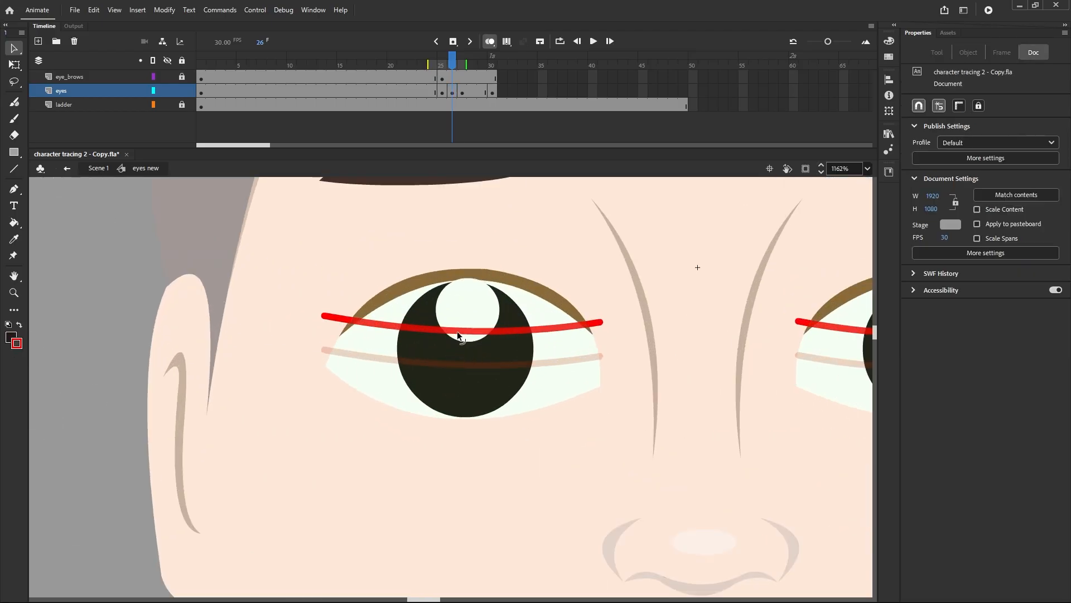
left_click_drag(457, 331, 470, 314)
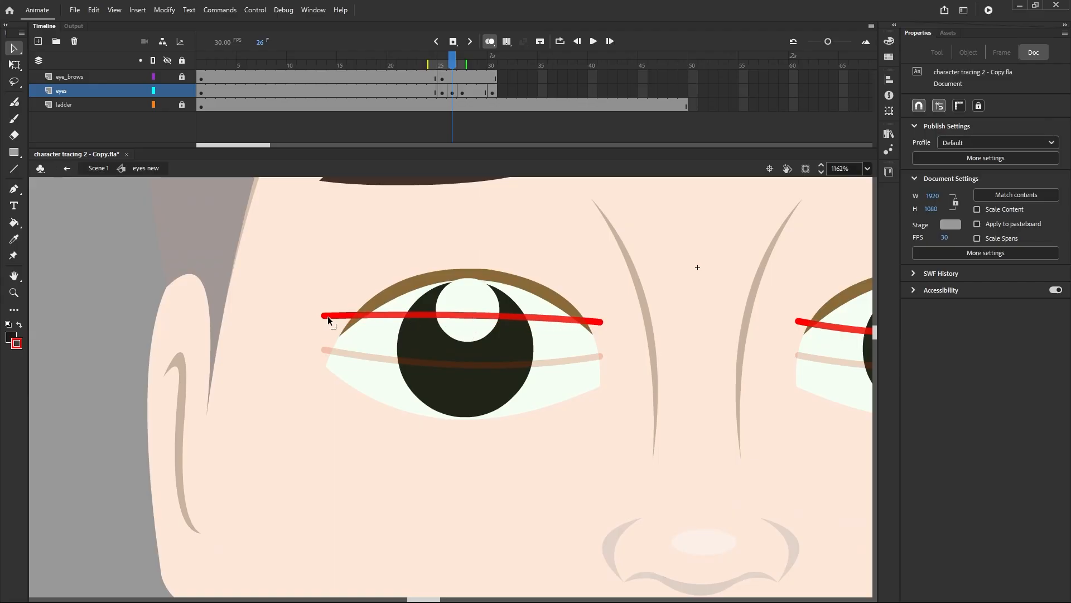
left_click_drag(326, 316, 326, 323)
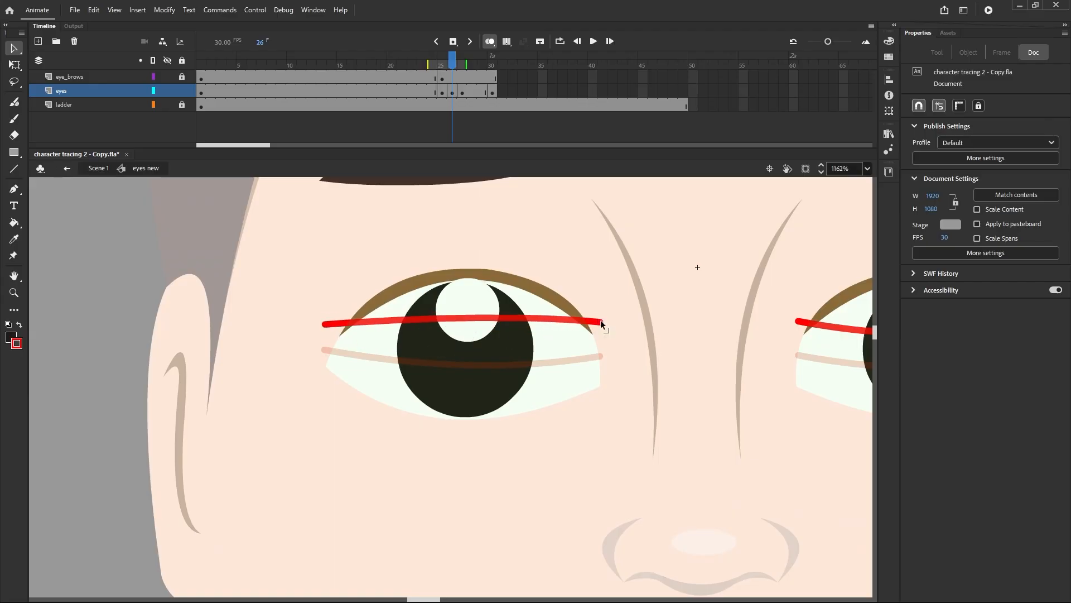
left_click_drag(601, 320, 599, 333)
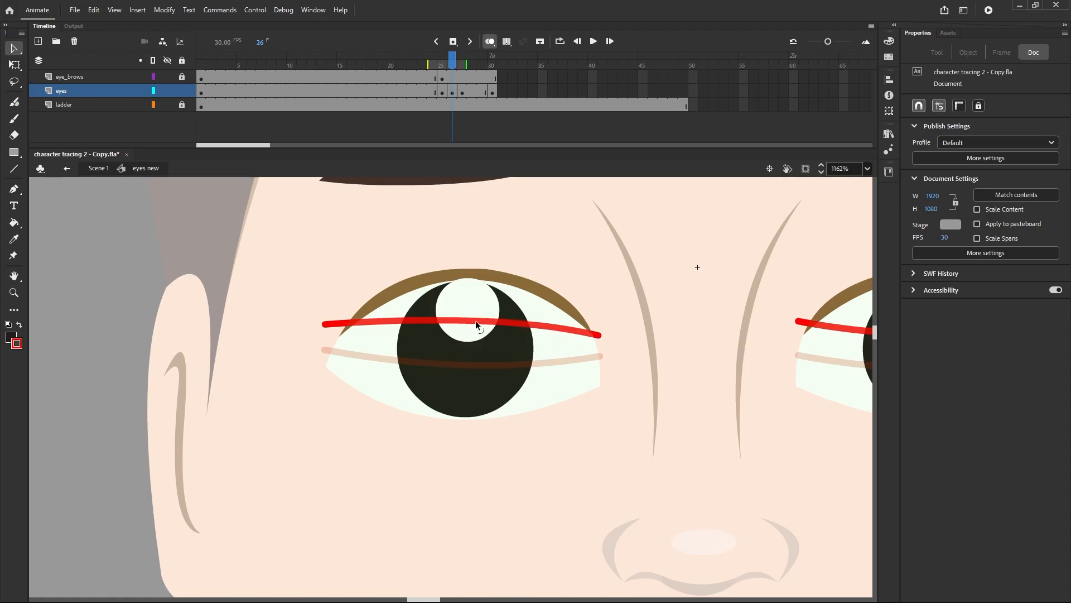
Step: Arch the other eye's frame 26 red line upward across the pupil highlight and lower both its ends to match the first eye
scroll(420, 319, "down", 3)
scroll(682, 321, "up", 2)
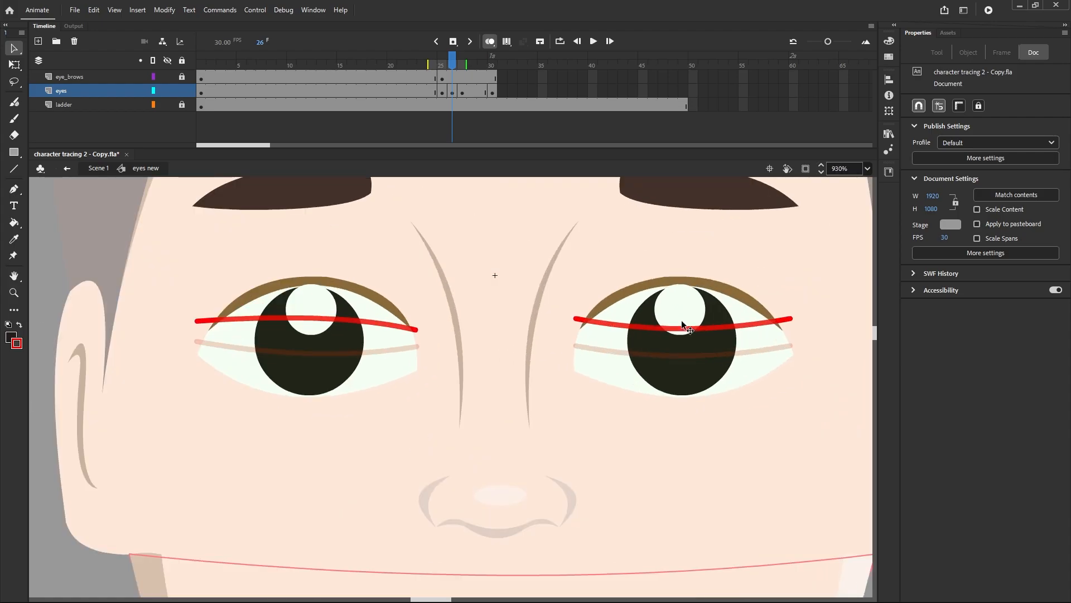
left_click_drag(682, 327, 684, 309)
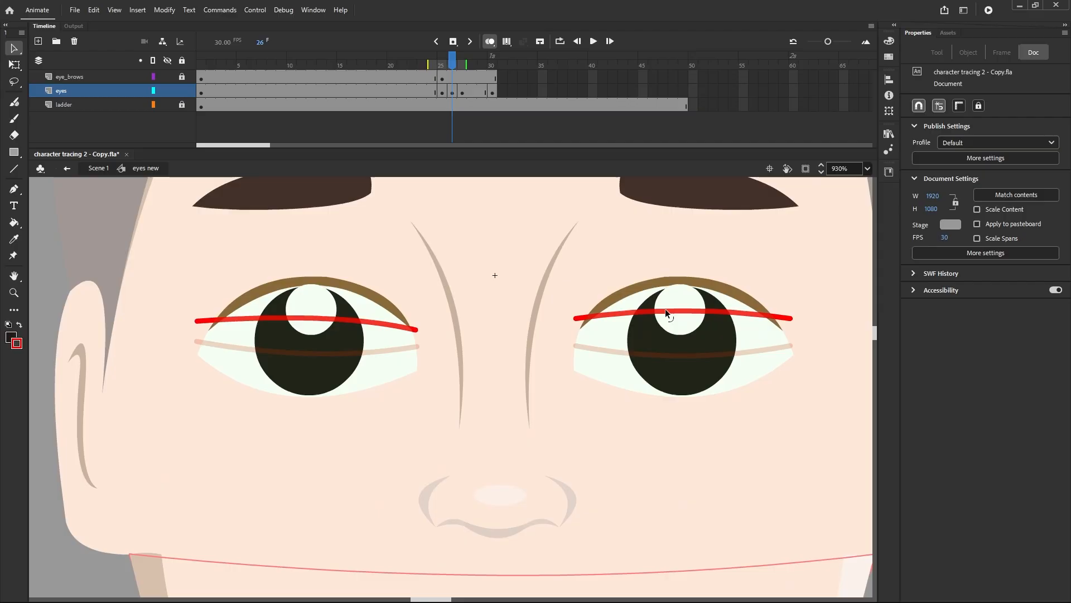
left_click_drag(577, 316, 577, 322)
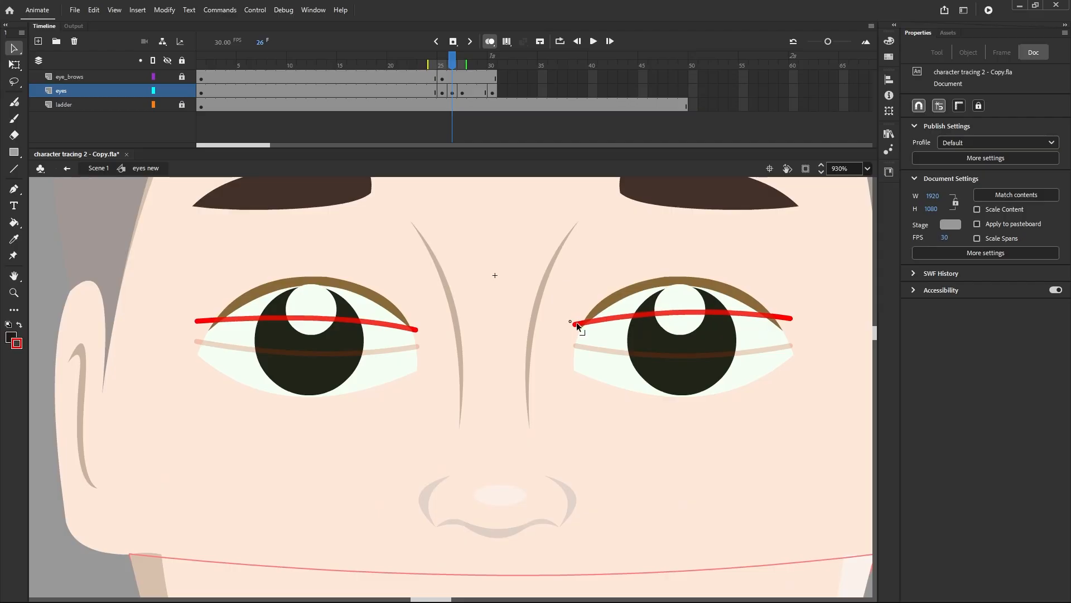
left_click_drag(789, 319, 790, 324)
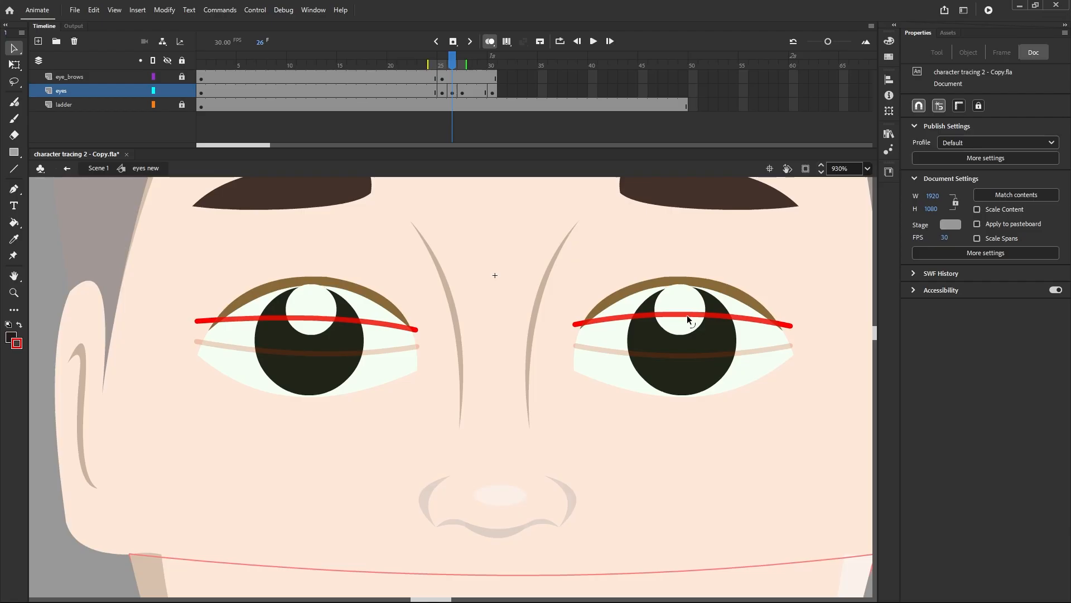
left_click_drag(688, 314, 687, 316)
Step: Move the closed-eye keyframe on the eyes layer to frame 29 and remove the leftover frame 30
scroll(660, 281, "down", 5)
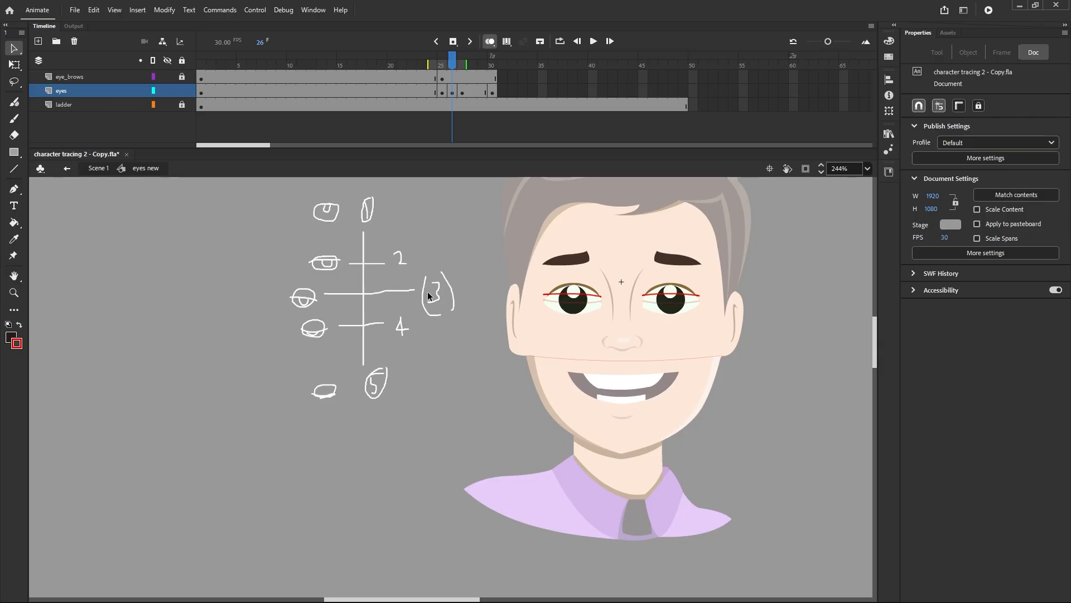
left_click(461, 92)
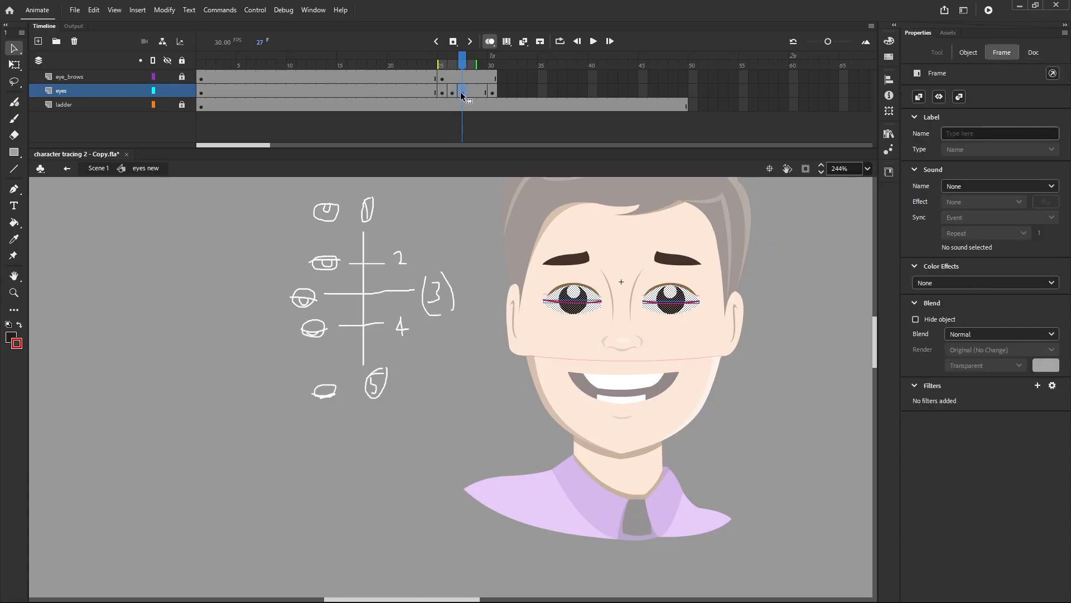
left_click(494, 92)
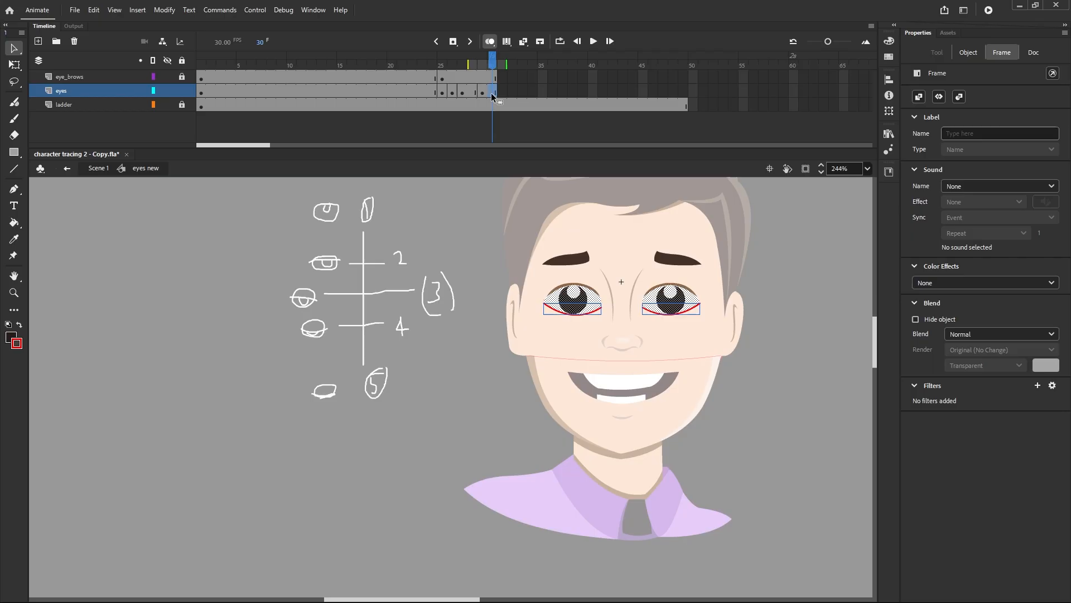
right_click(491, 94)
left_click(508, 168)
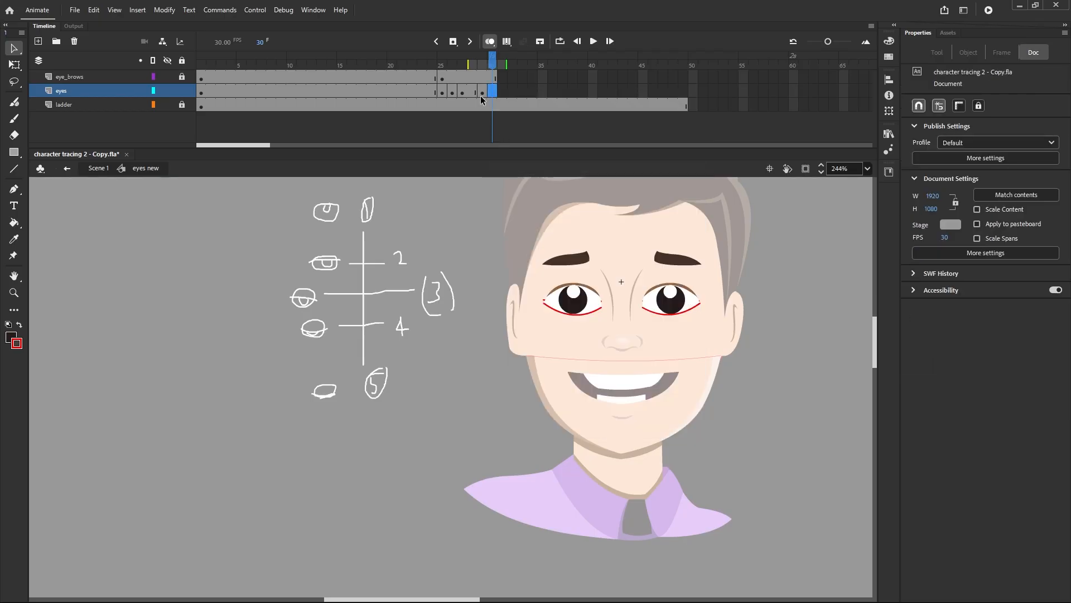
Step: Insert a keyframe at frame 28 of the eyes layer, between the half-closed and closed eye keyframes
left_click(472, 93)
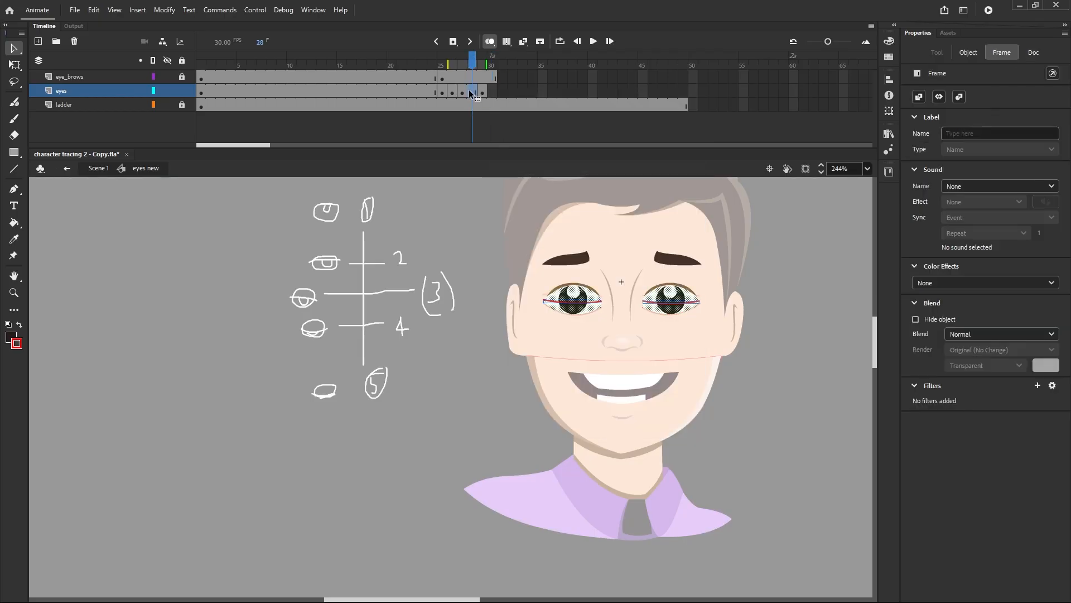
right_click(471, 93)
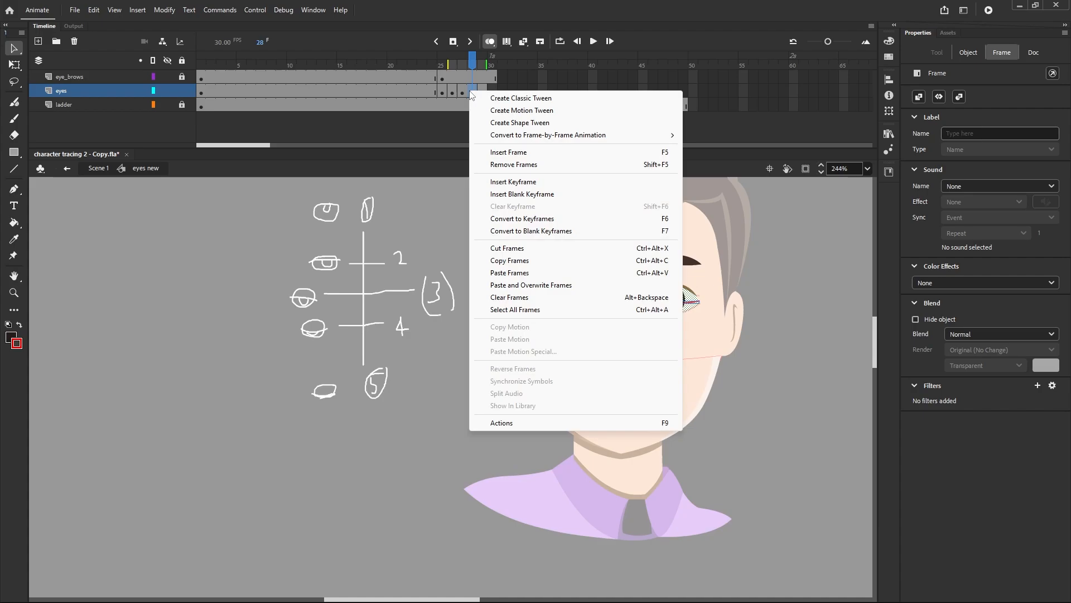
left_click(483, 182)
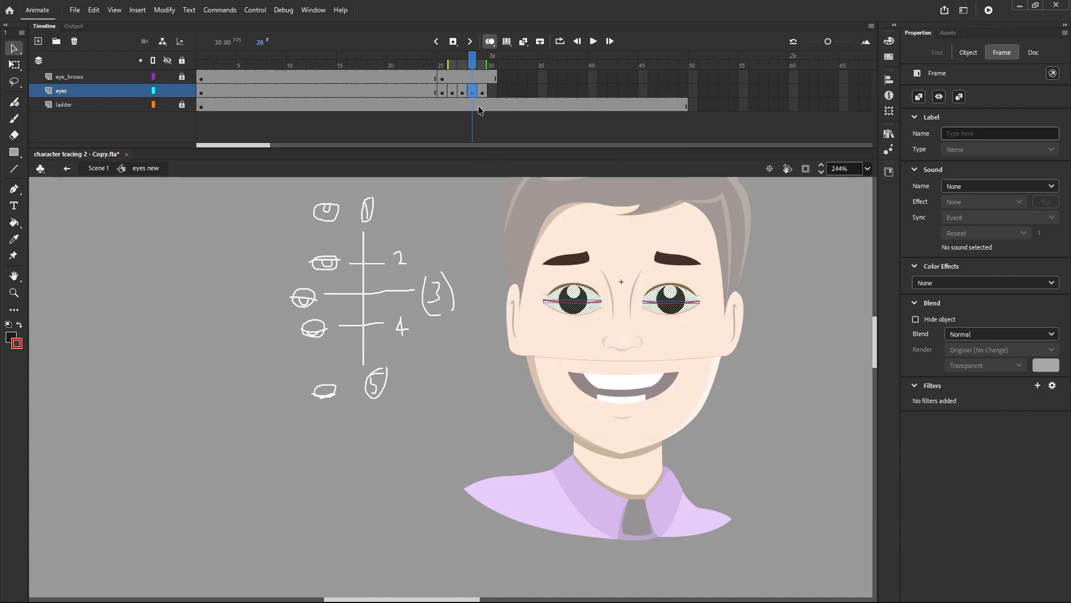
left_click(462, 95)
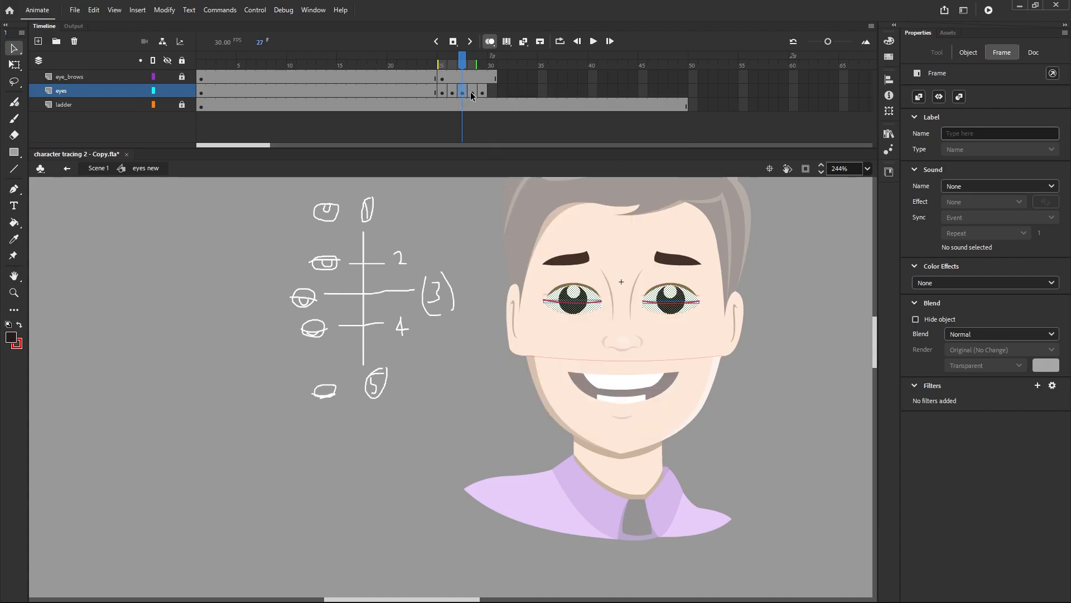
Step: Go to frame 28 of the eyes layer and shorten the onion skin range so it starts at frame 27
left_click(472, 96)
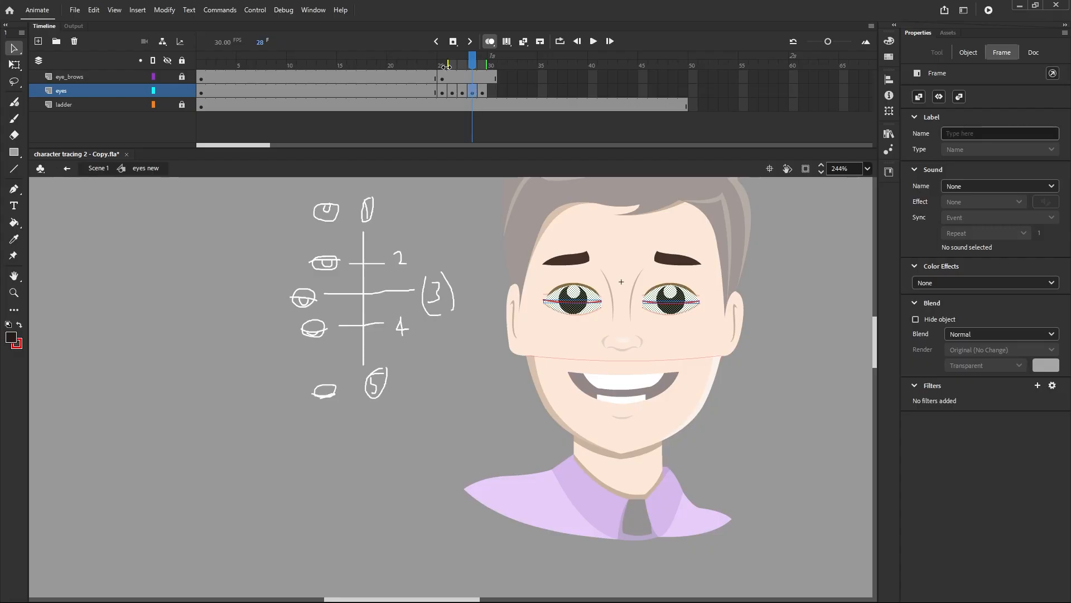
left_click_drag(448, 66, 458, 66)
left_click(472, 217)
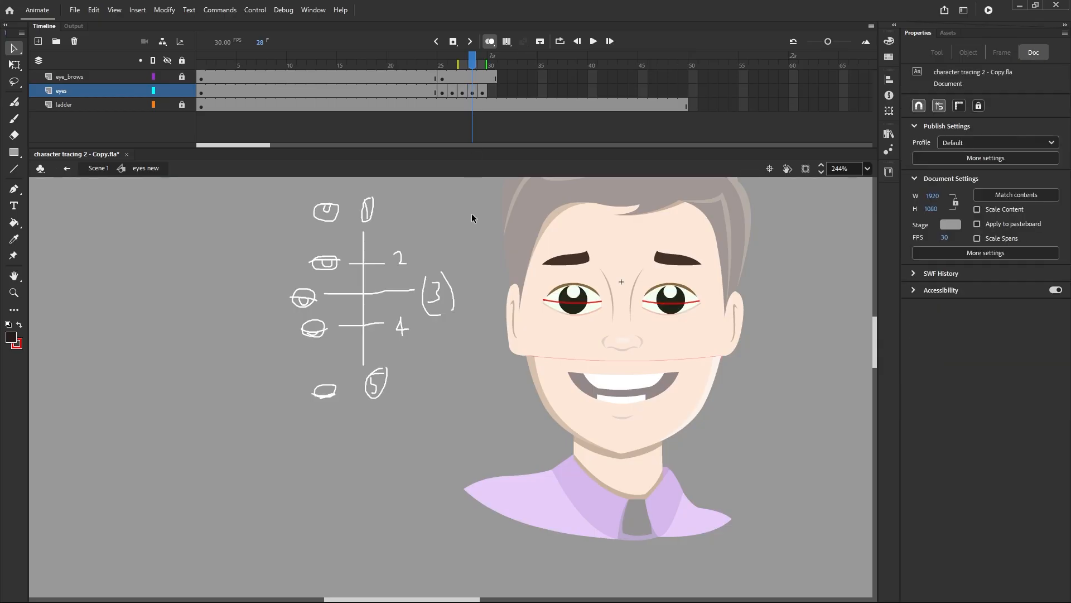
Step: Select the red lines on both eyes in frame 28 and nudge them down about 3 px together
scroll(575, 333, "up", 3)
left_click(590, 279)
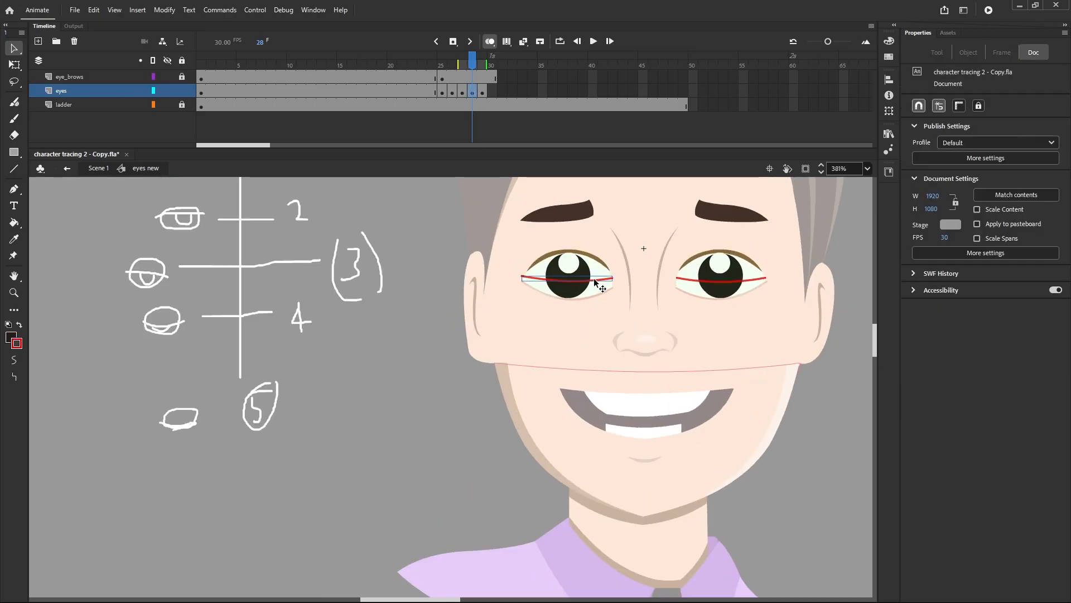
left_click(698, 285, "shift")
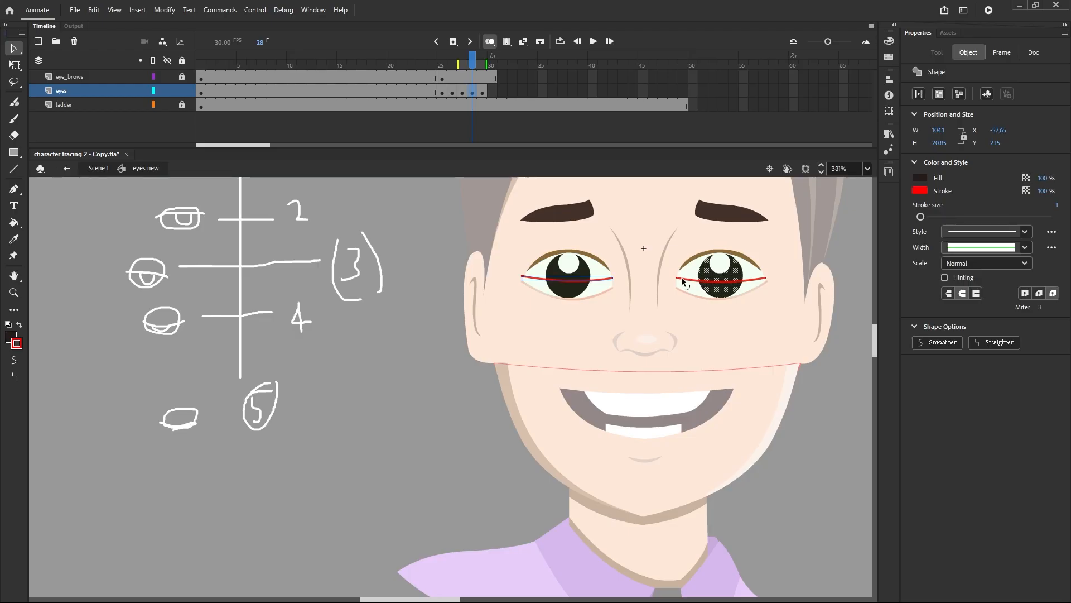
left_click(698, 280, "shift")
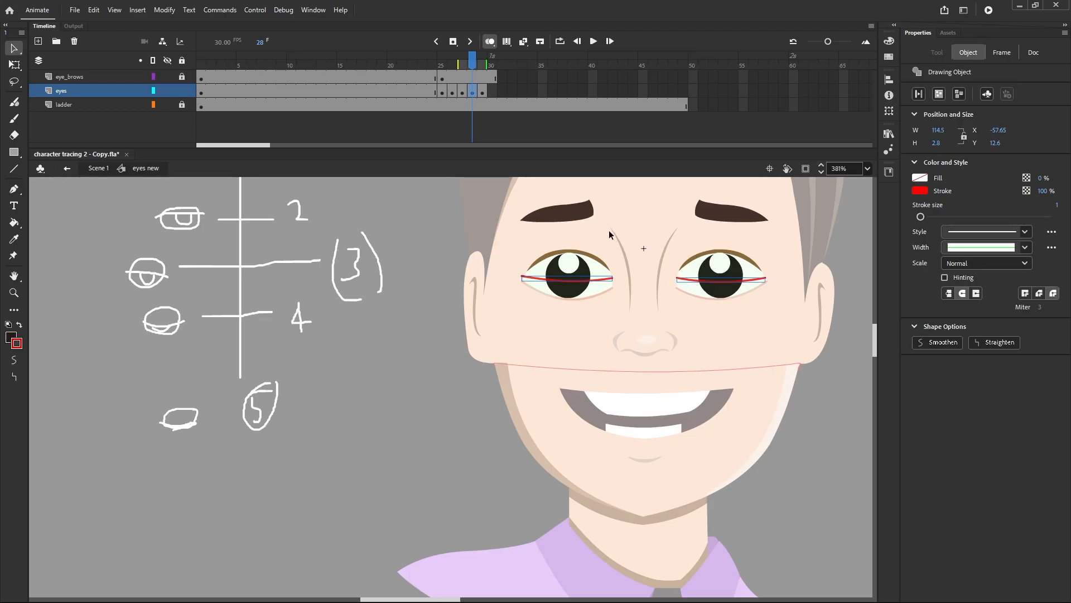
key("Down")
key("Down")
key("Down")
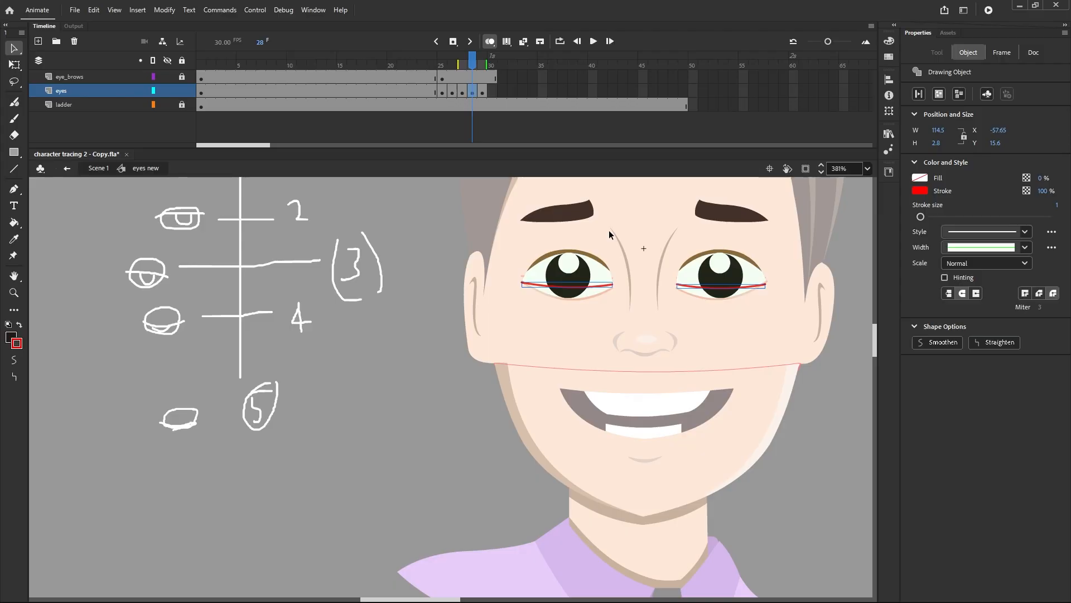
key("Down")
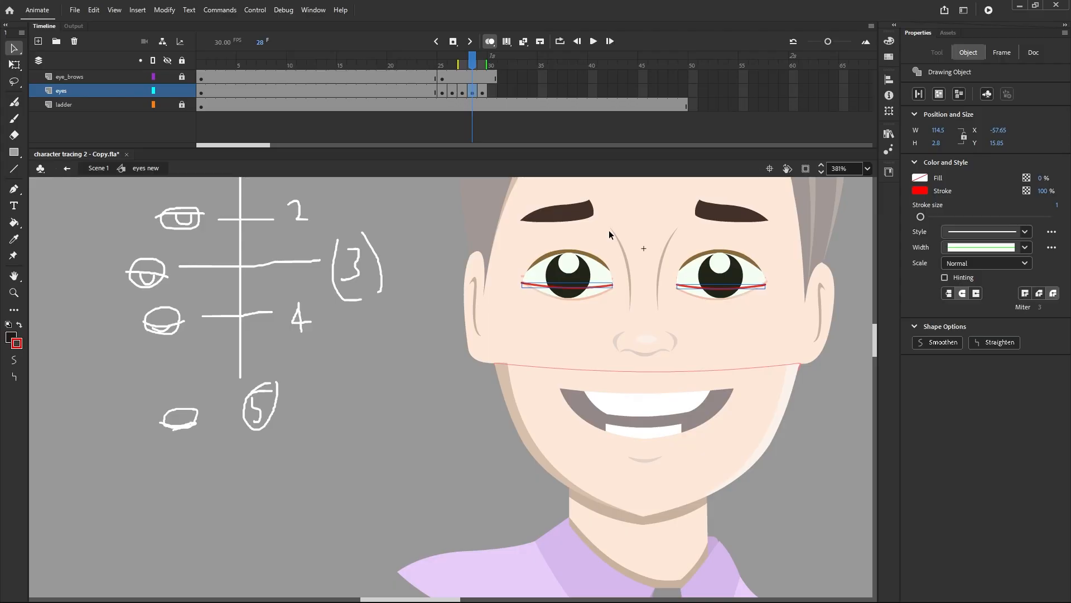
left_click(445, 226)
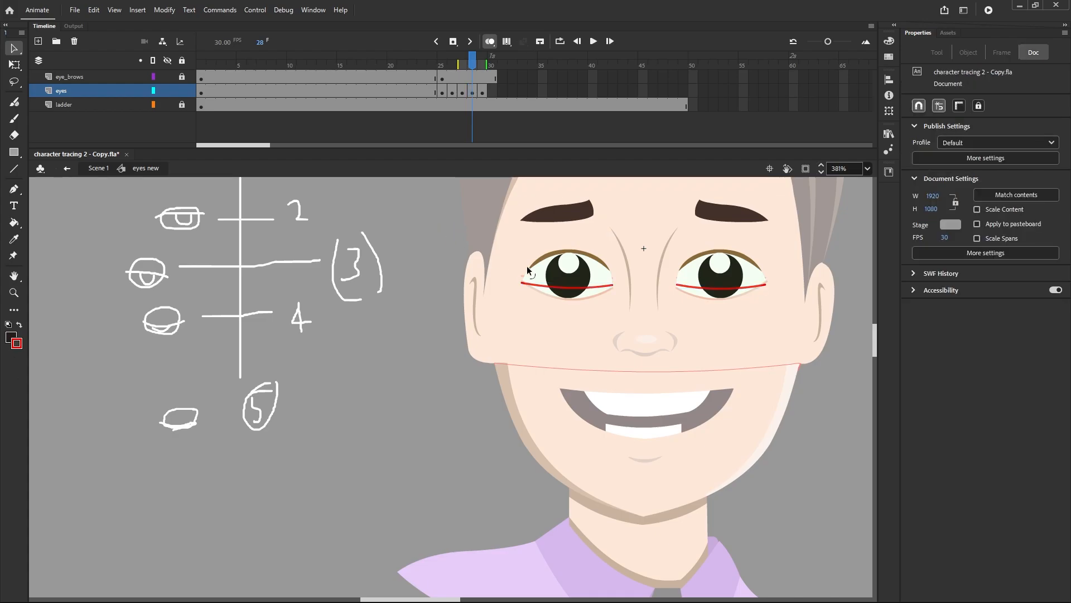
Step: Bend the frame 28 red lines on both eyes slightly further downward across the lower part of the pupils
scroll(600, 303, "up", 2)
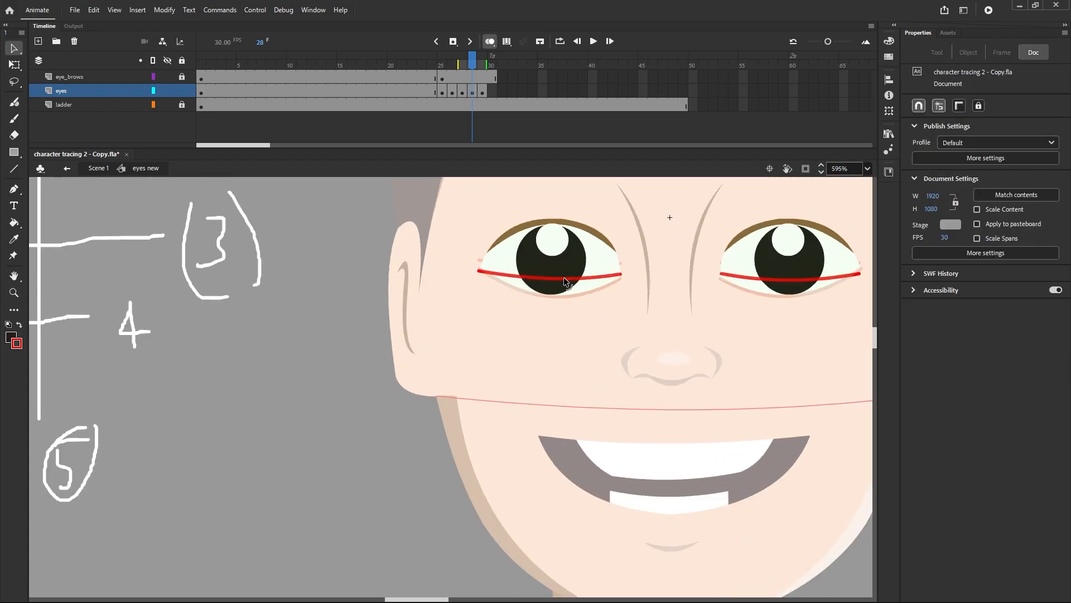
left_click_drag(567, 282, 569, 287)
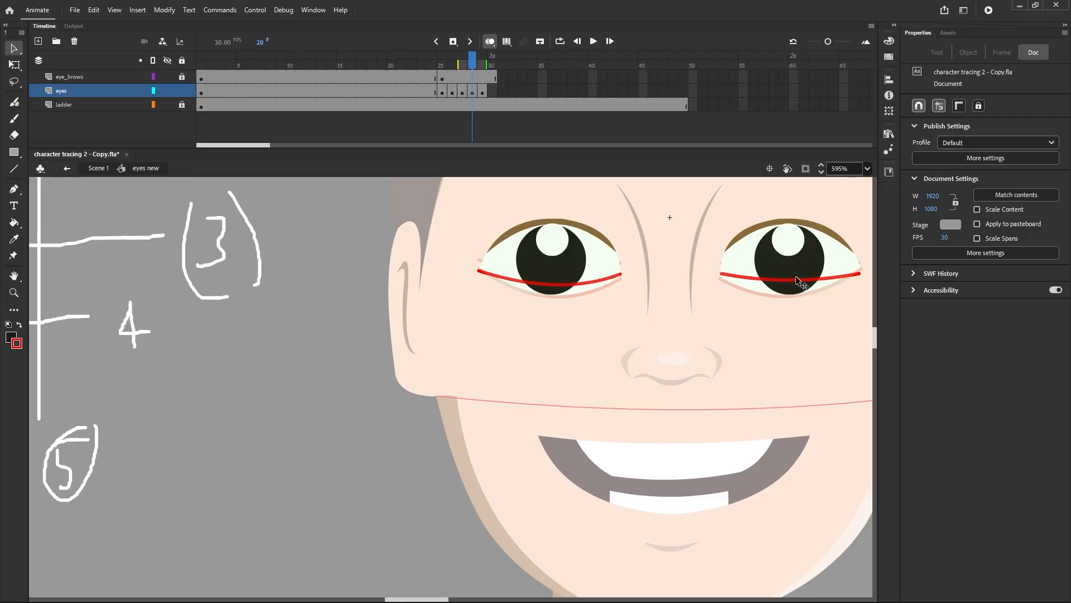
left_click_drag(797, 281, 798, 285)
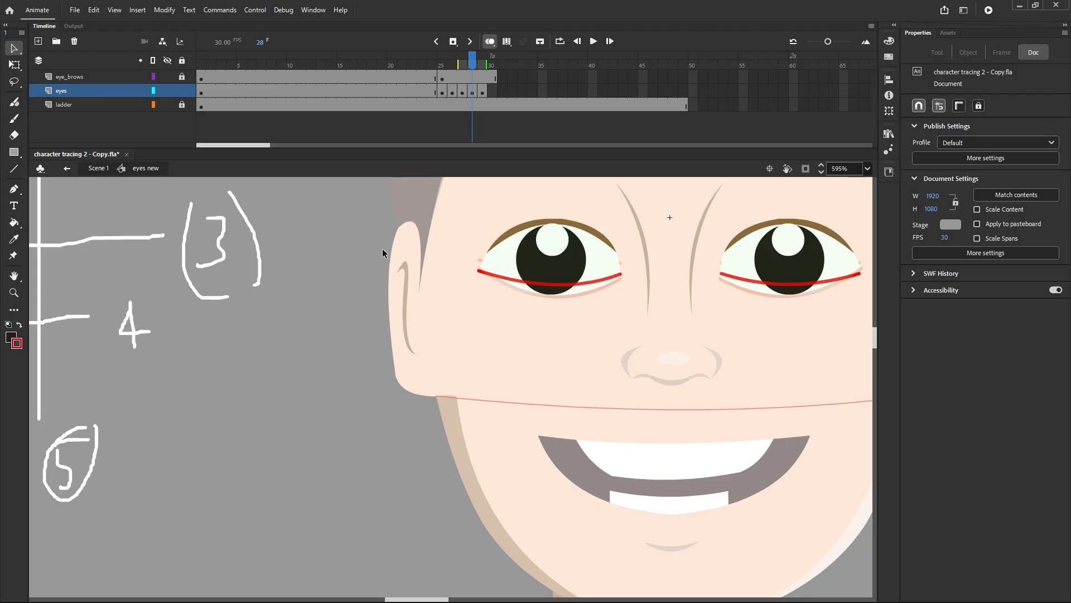
Step: Turn off onion skinning and step through eyes keyframes 25 to 29 to check the progression of the red eyelid lines
left_click(493, 42)
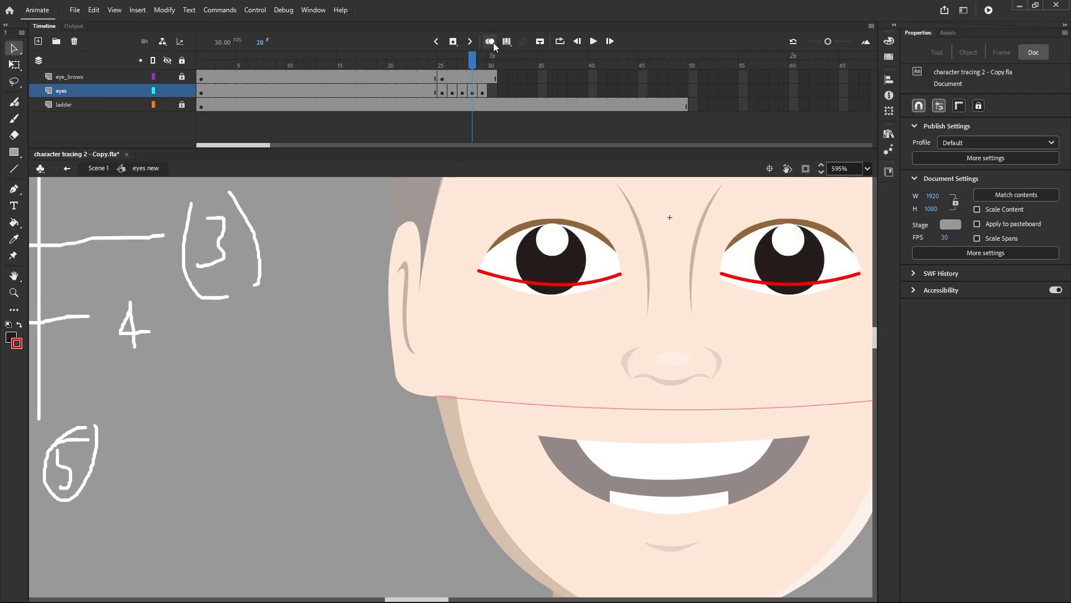
left_click(443, 95)
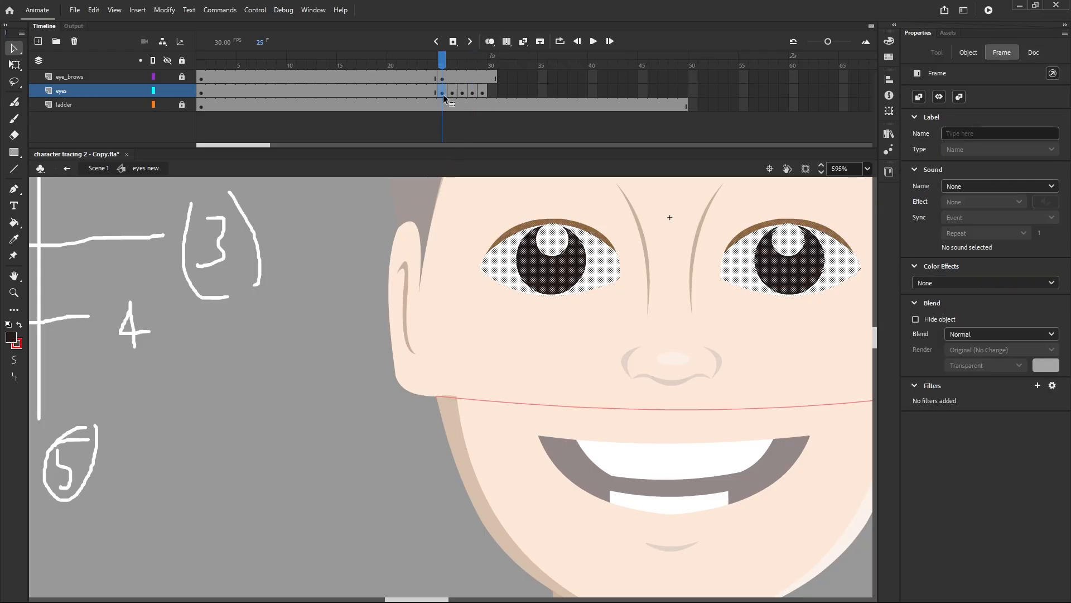
left_click(450, 93)
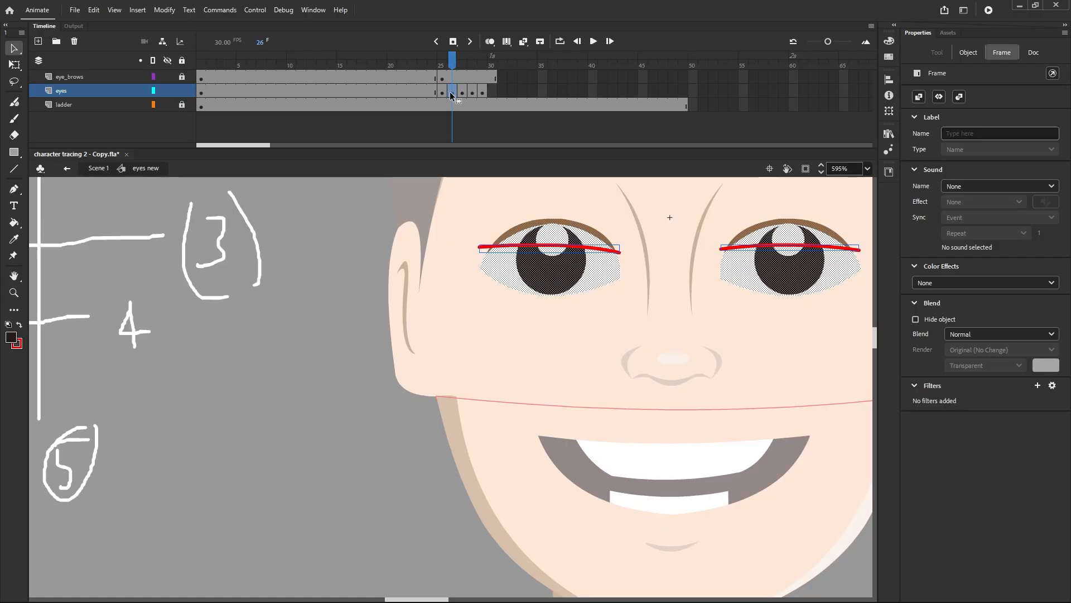
left_click(461, 93)
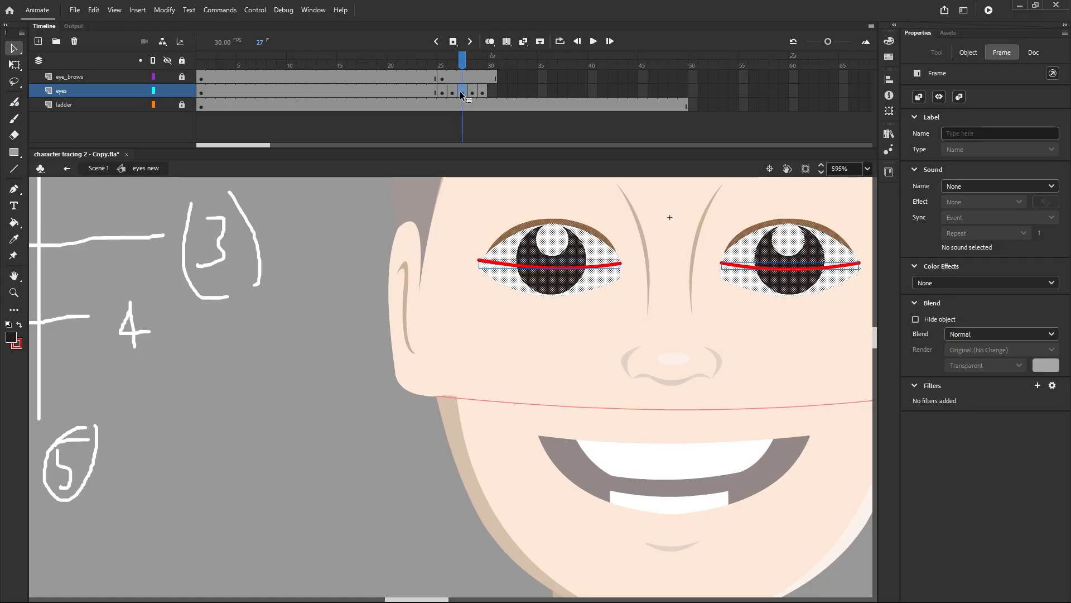
left_click(471, 92)
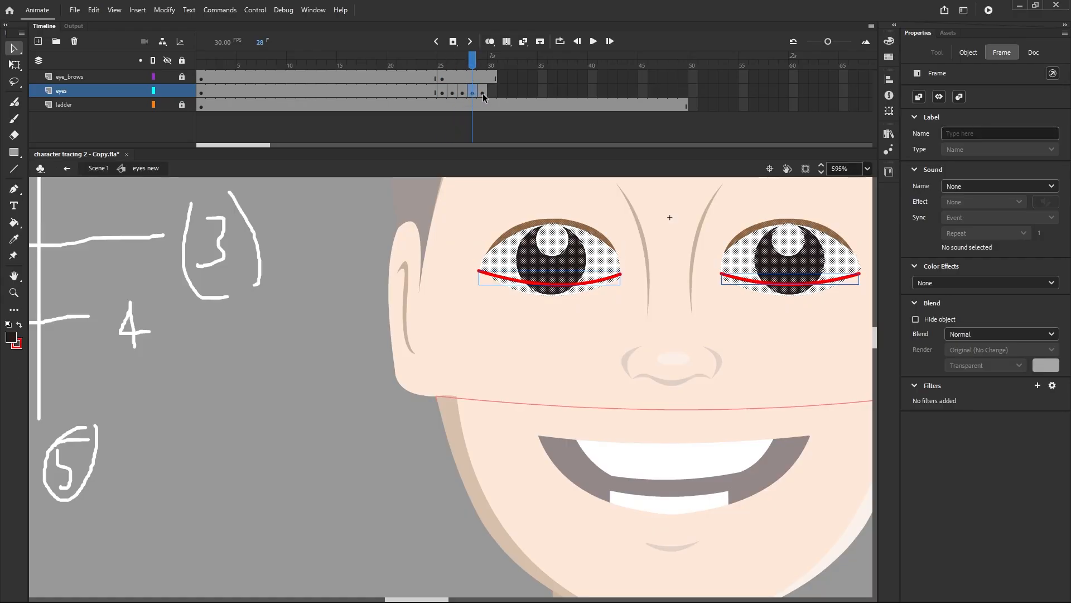
left_click(483, 92)
left_click(391, 213)
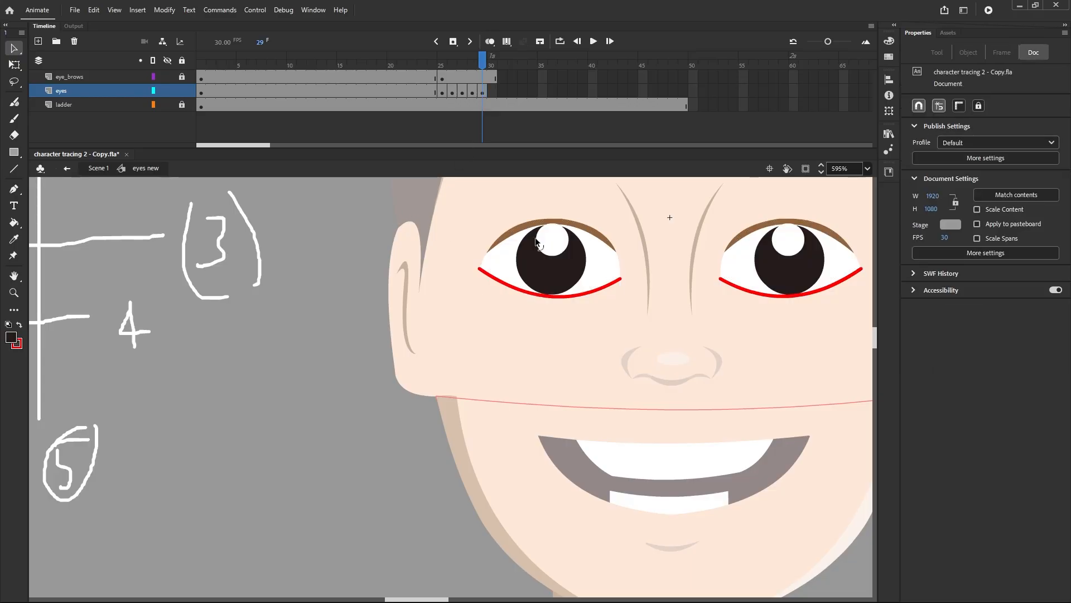
scroll(624, 282, "down", 2)
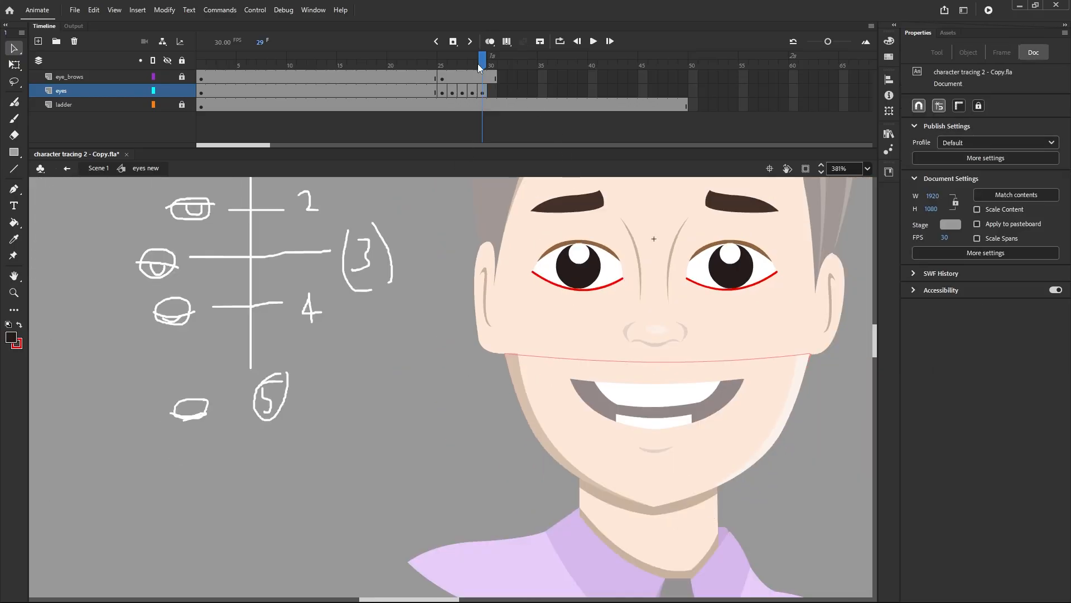
left_click_drag(483, 66, 465, 67)
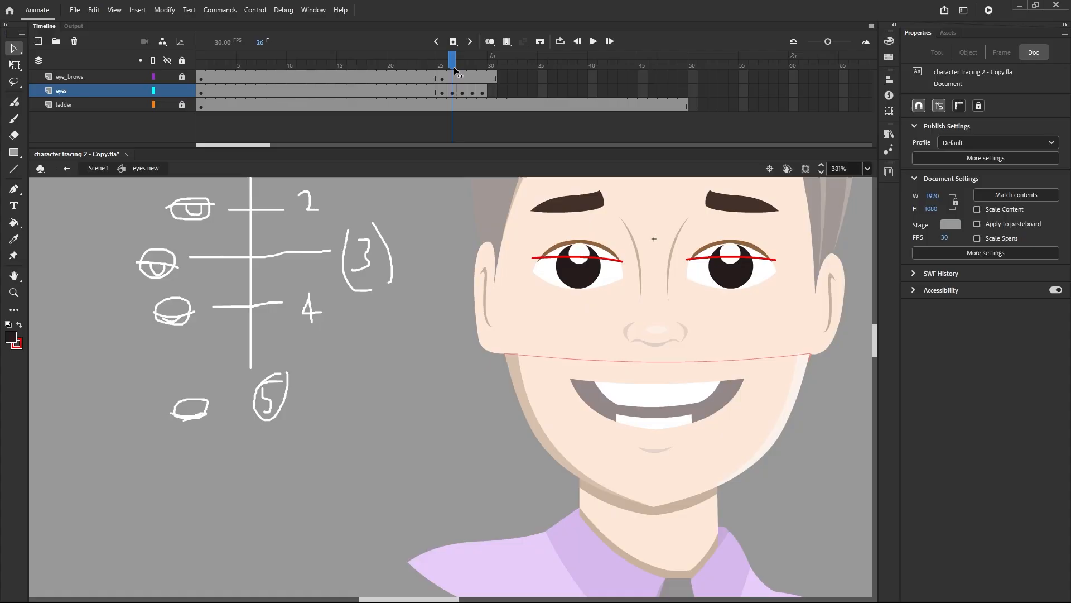
left_click(483, 93)
left_click(441, 93)
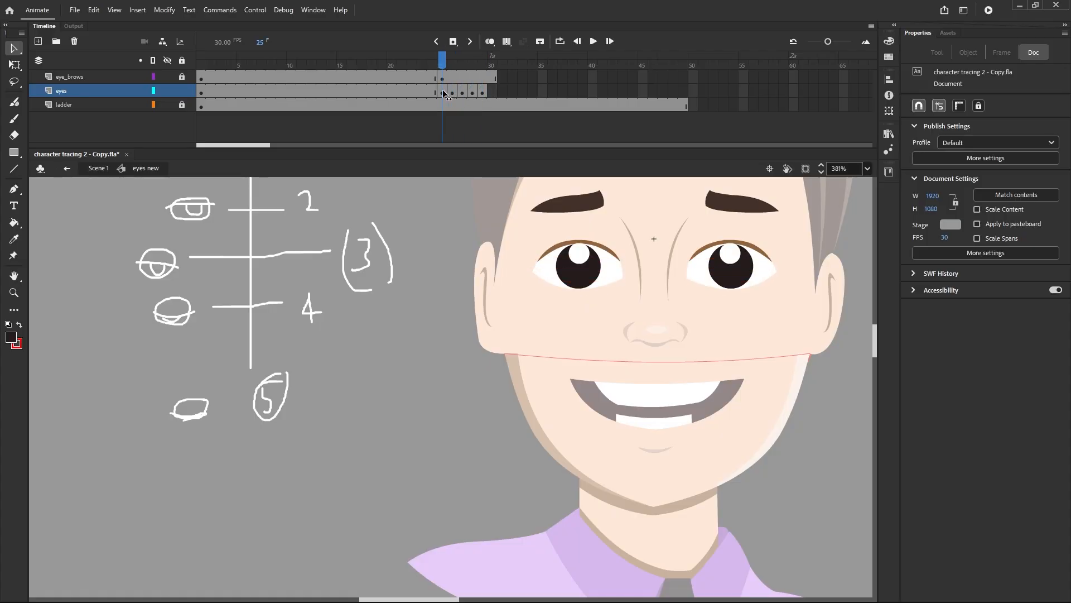
left_click(451, 98)
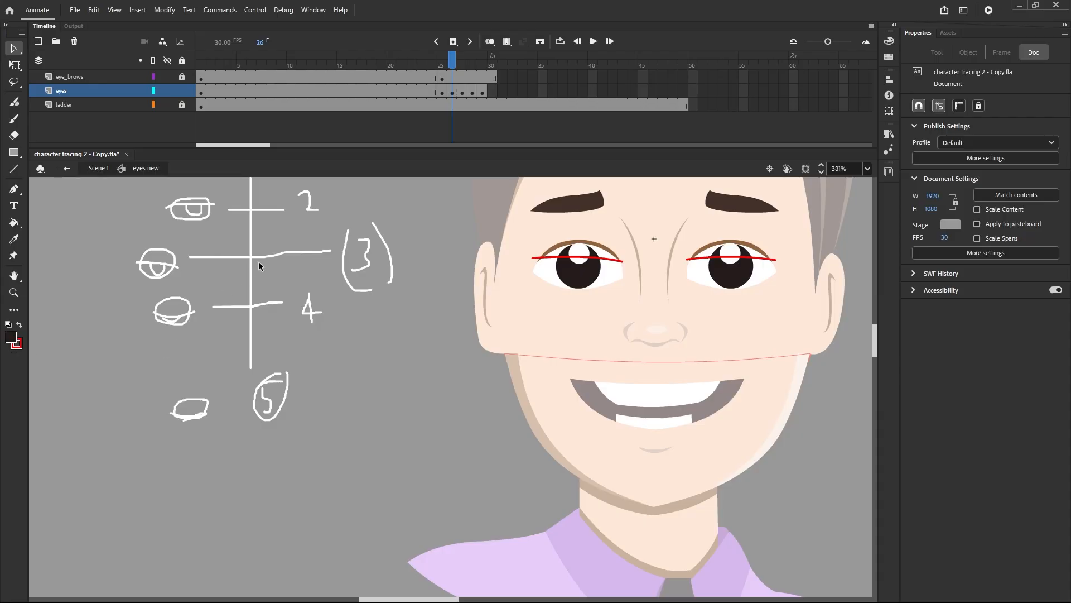
Step: Return to Scene 1 and sample the face's skin colour with the Eyedropper as the fill colour
left_click(67, 169)
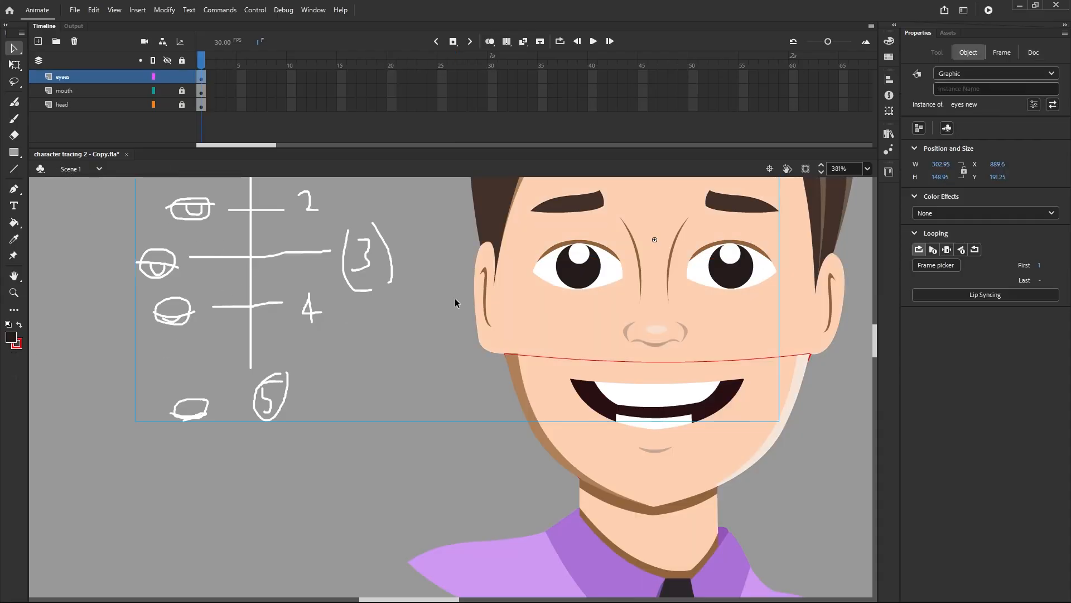
left_click(446, 229)
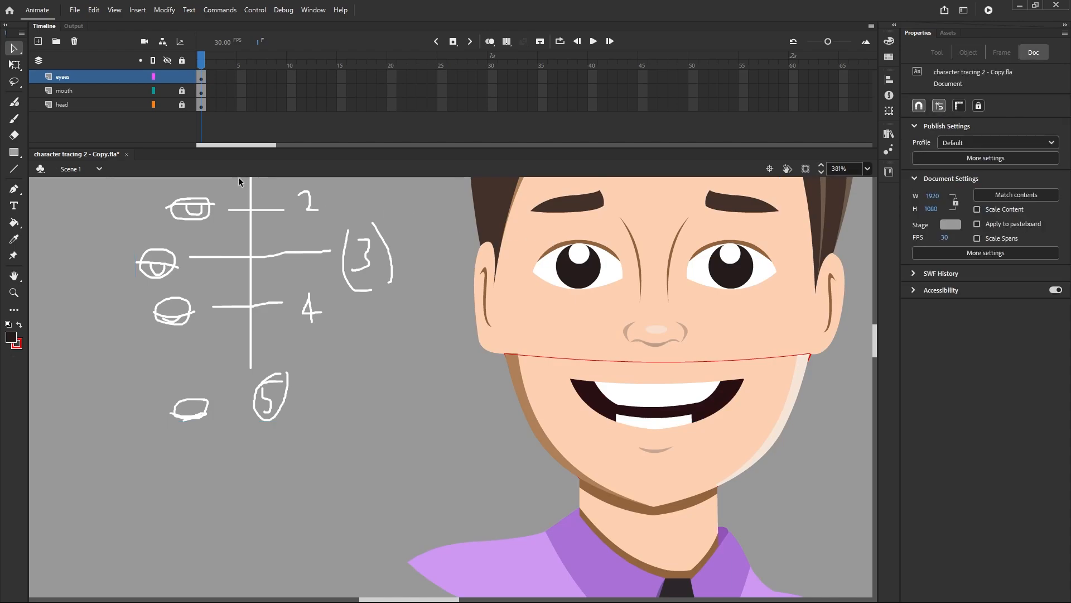
left_click(14, 239)
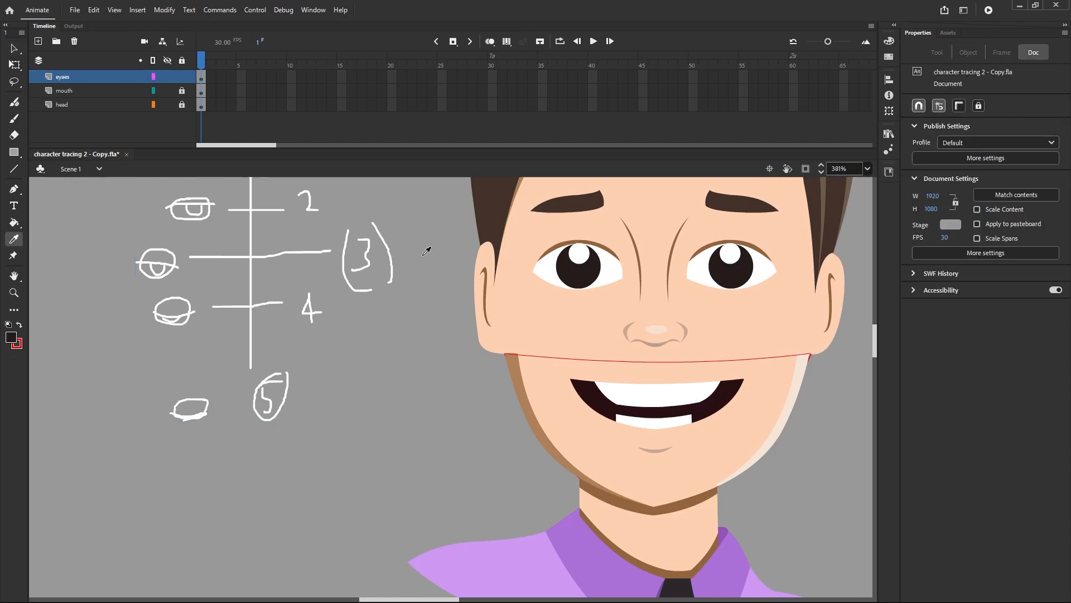
left_click(531, 241)
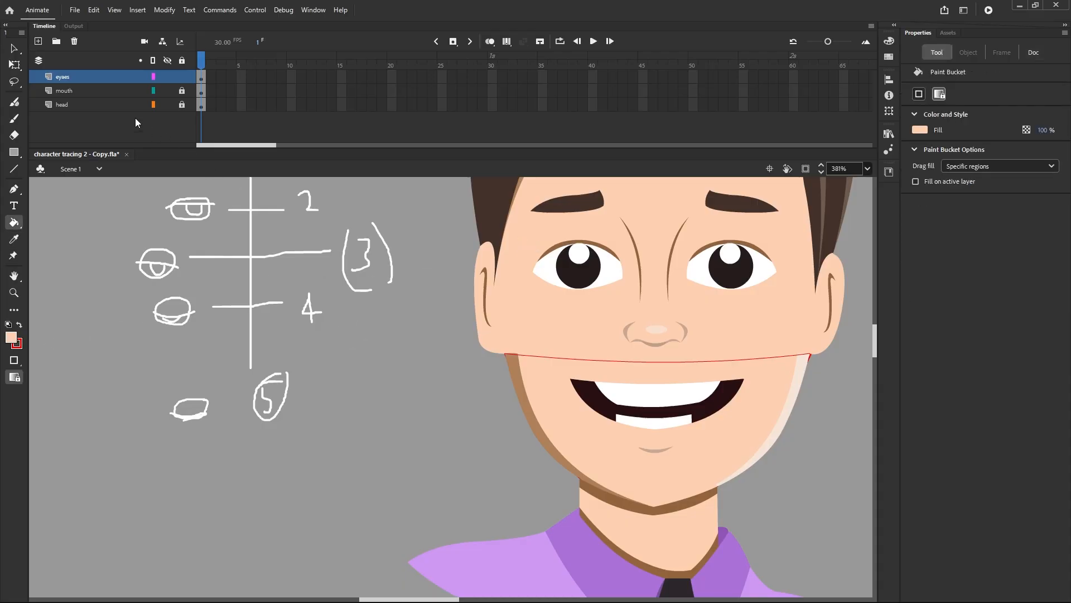
left_click(20, 53)
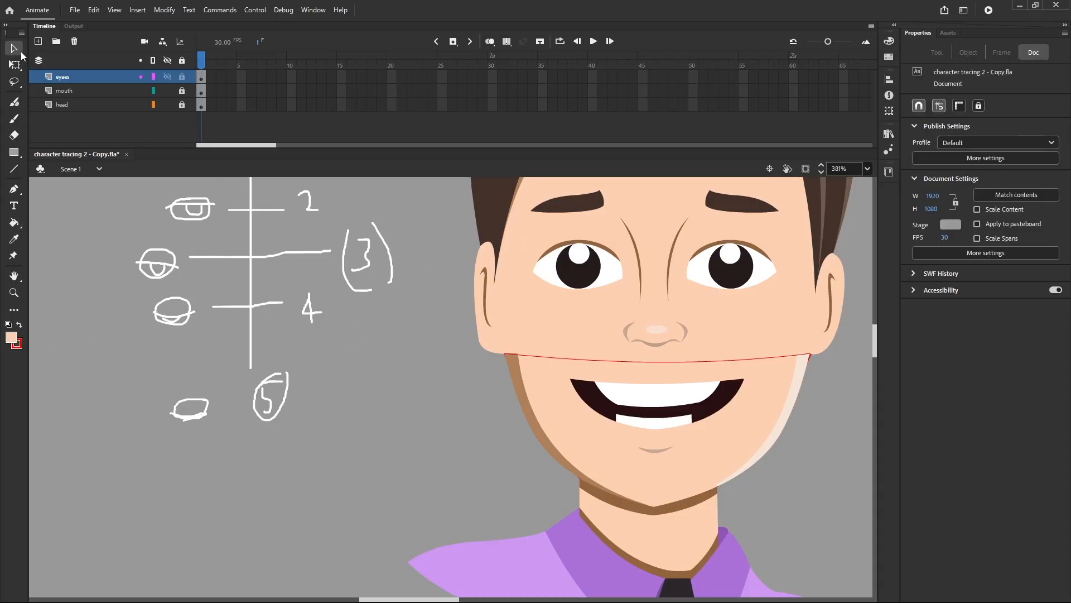
Step: Reopen the eyes symbol and break apart the artwork on frame 26 of the eyes layer
double_click(584, 282)
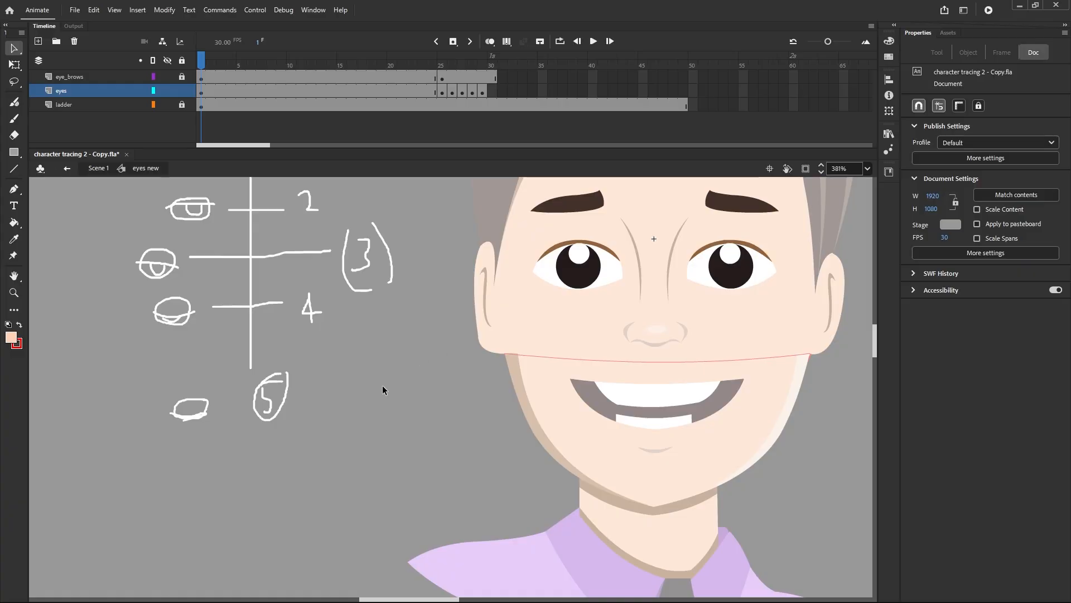
left_click(452, 93)
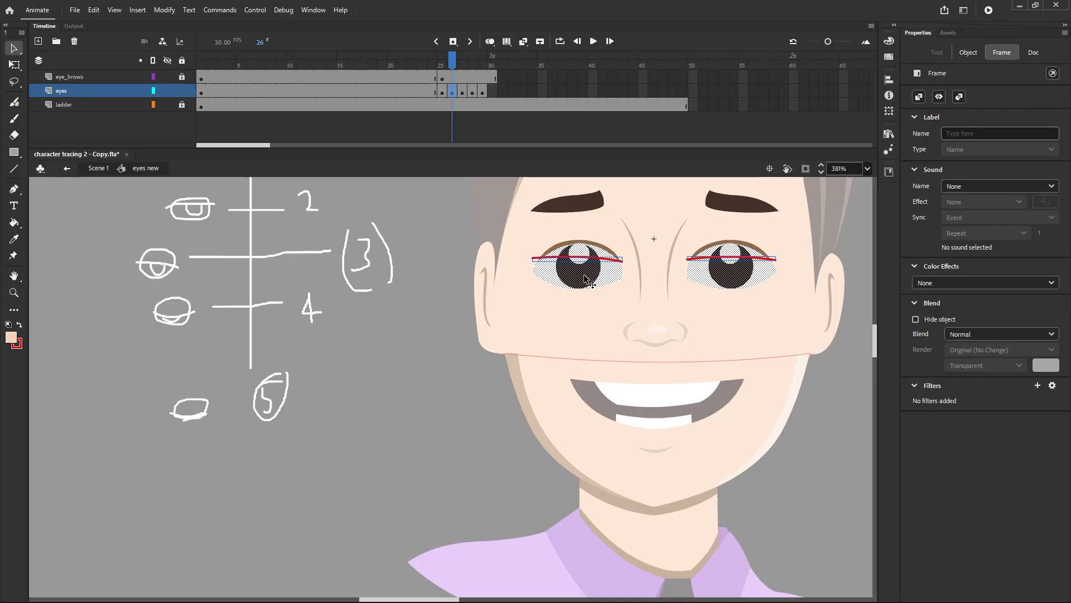
left_click(164, 11)
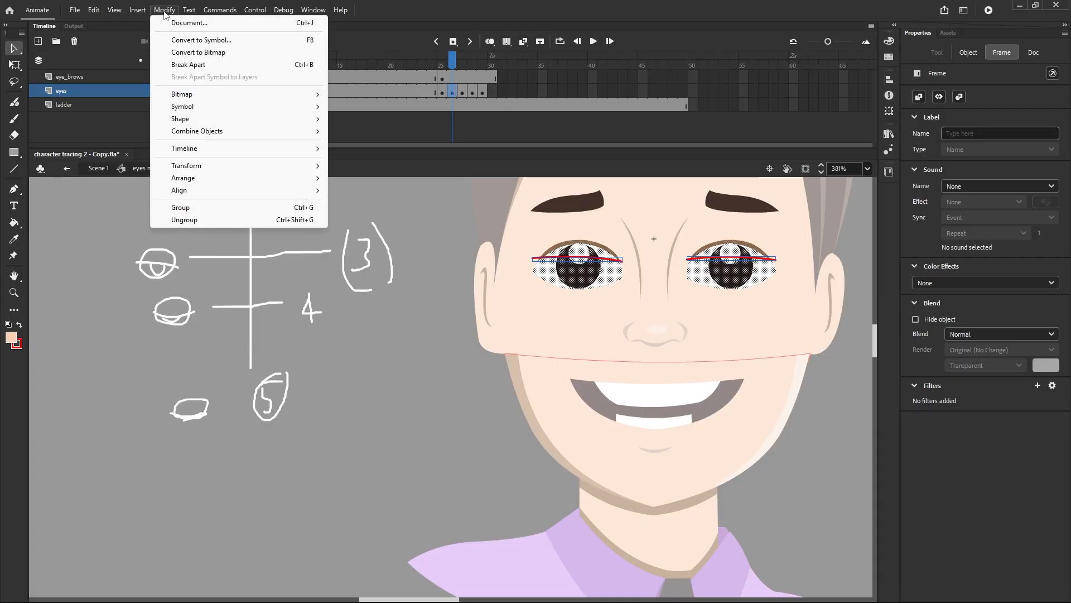
mouse_move(254, 183)
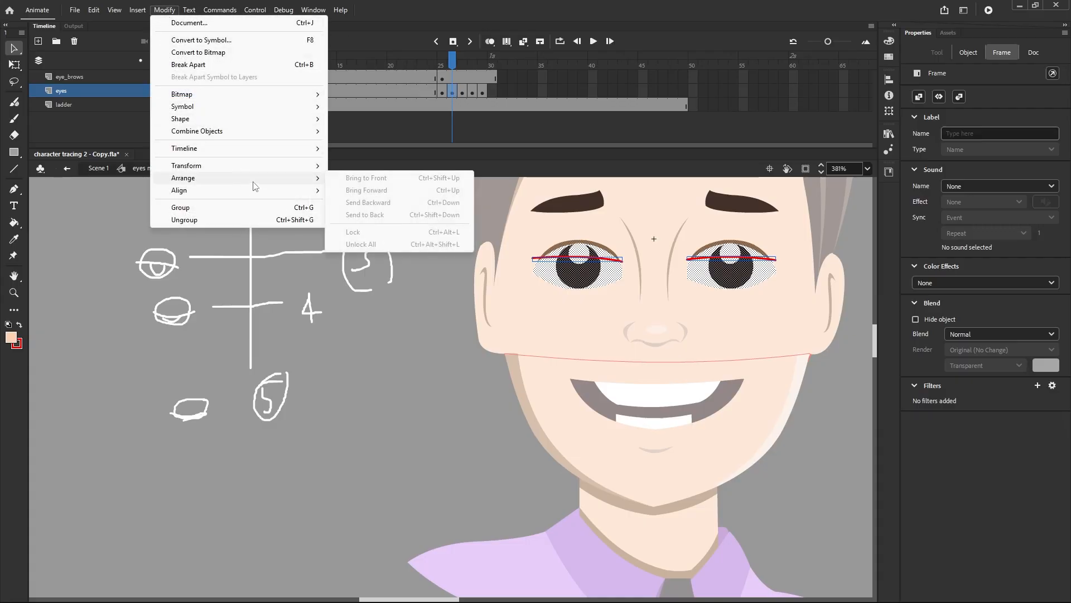
left_click(310, 65)
left_click(431, 233)
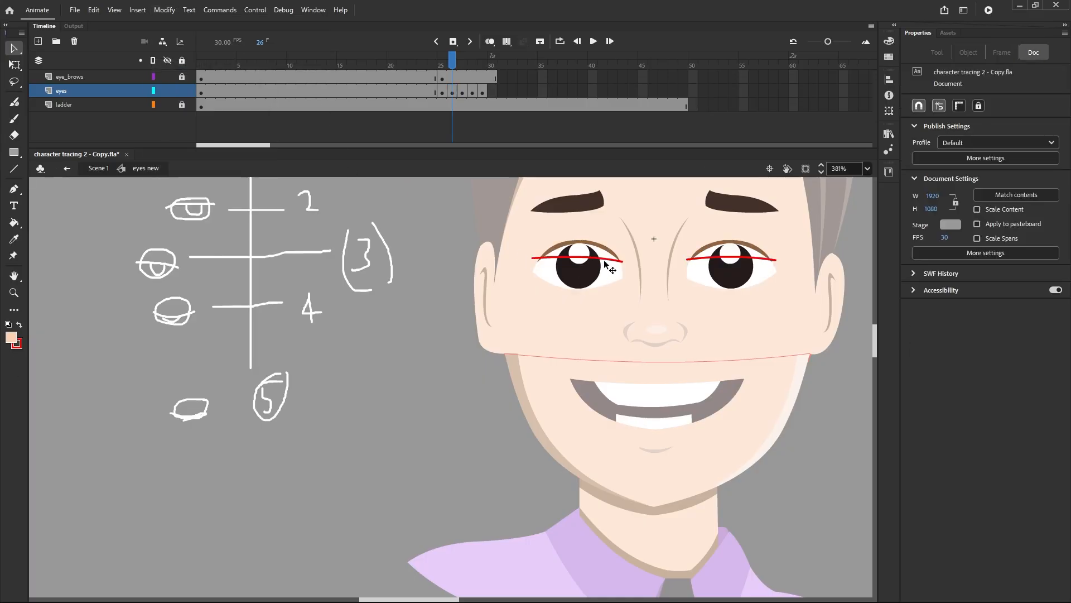
Step: Darken the sampled skin-tone fill colour slightly in the colour picker, keeping its hue and saturation
scroll(607, 262, "up", 2)
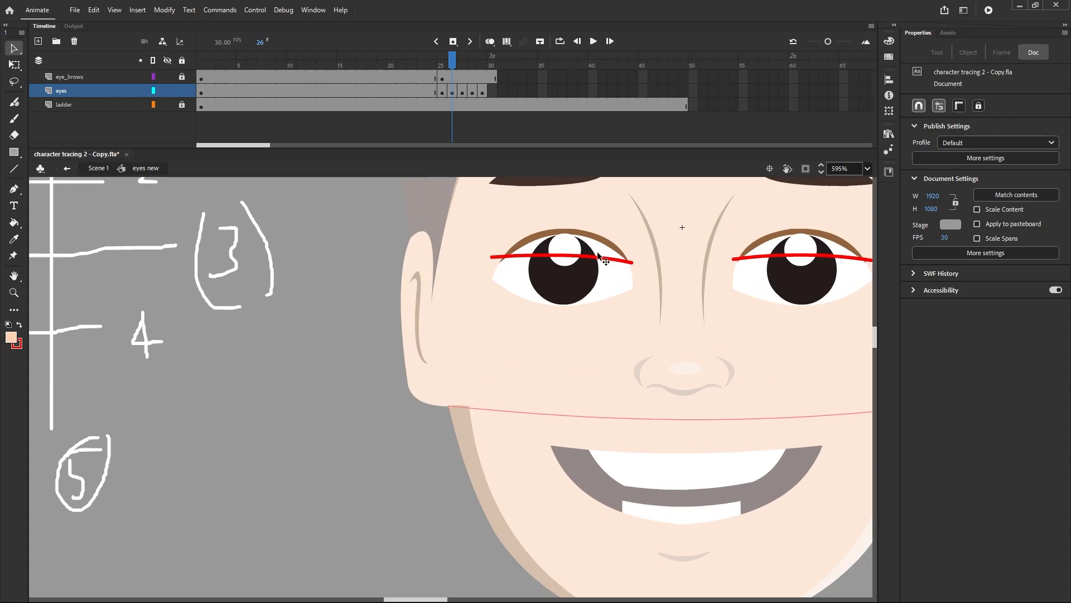
left_click(11, 338)
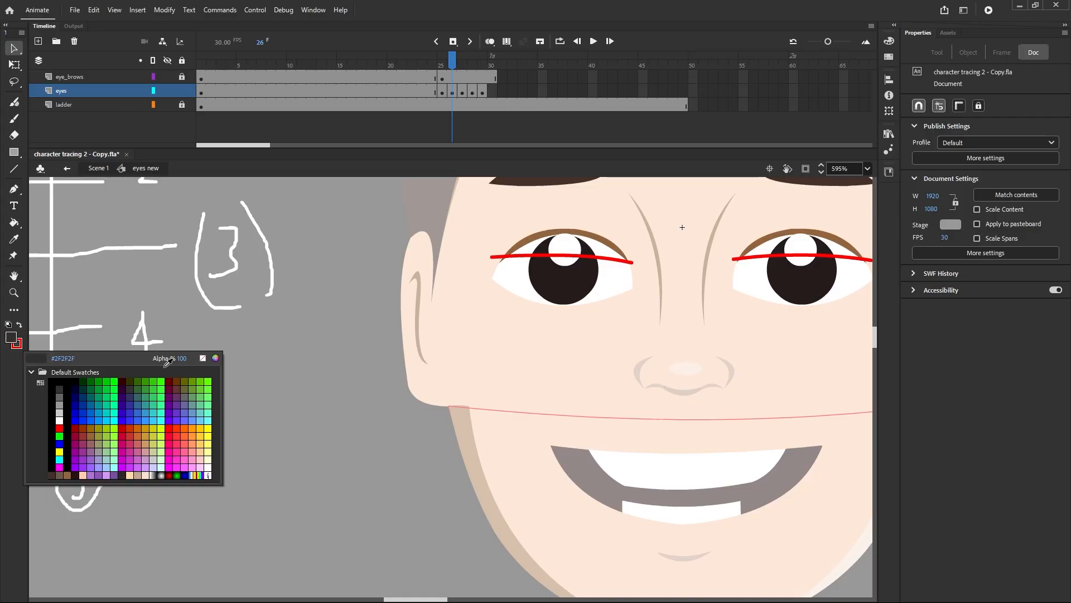
left_click(215, 358)
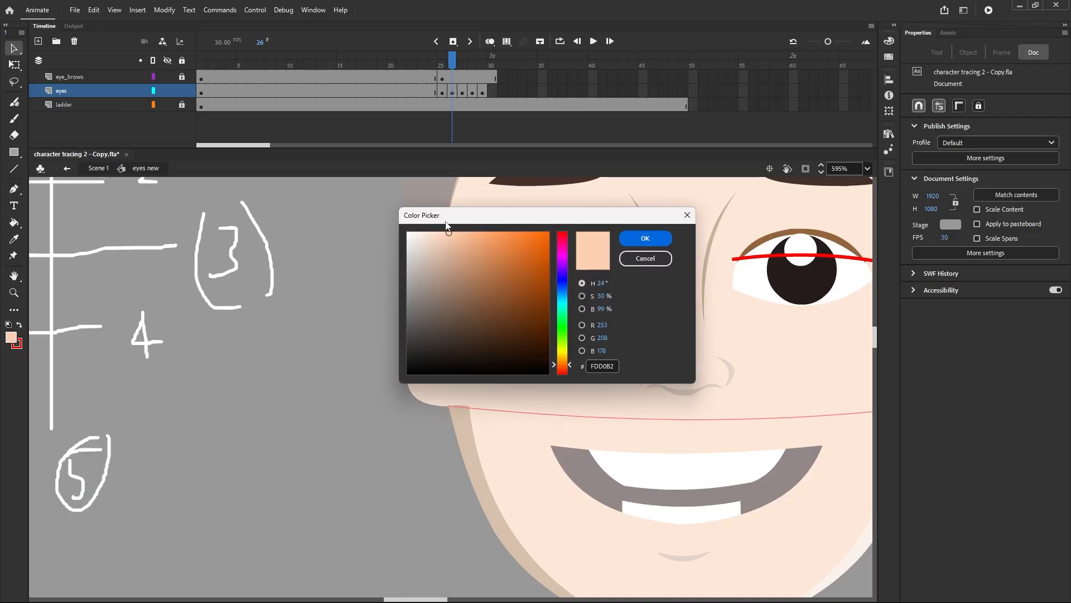
left_click_drag(446, 225, 299, 329)
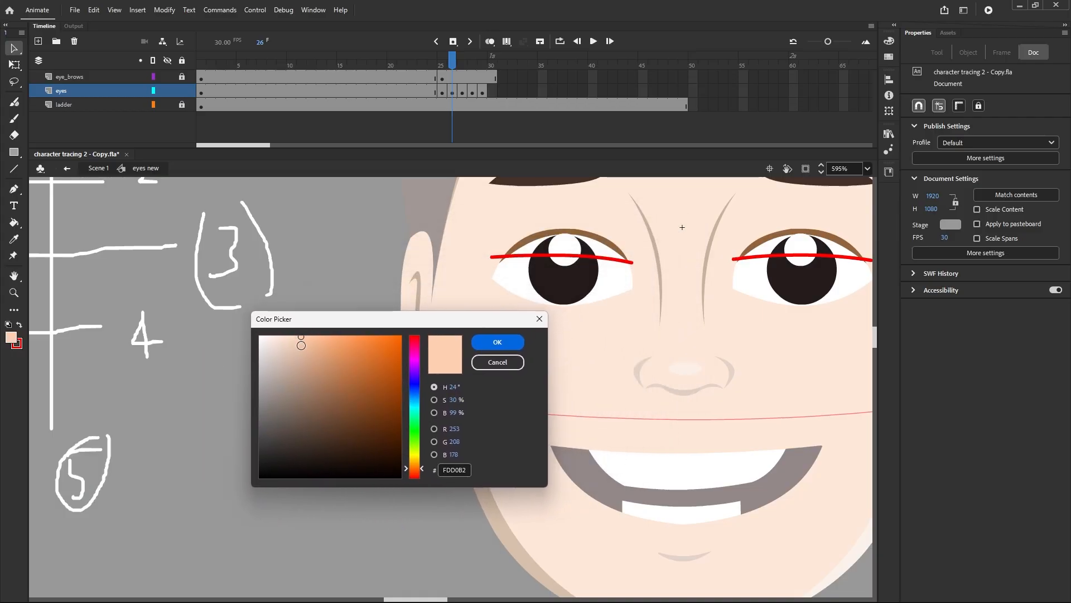
left_click(301, 345)
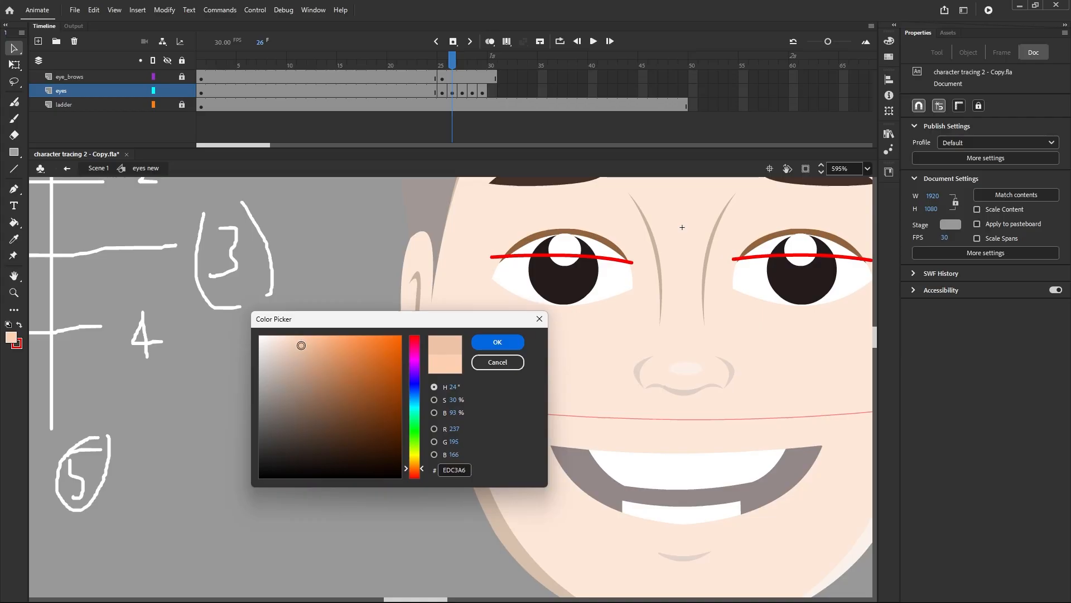
left_click(301, 349)
left_click(483, 344)
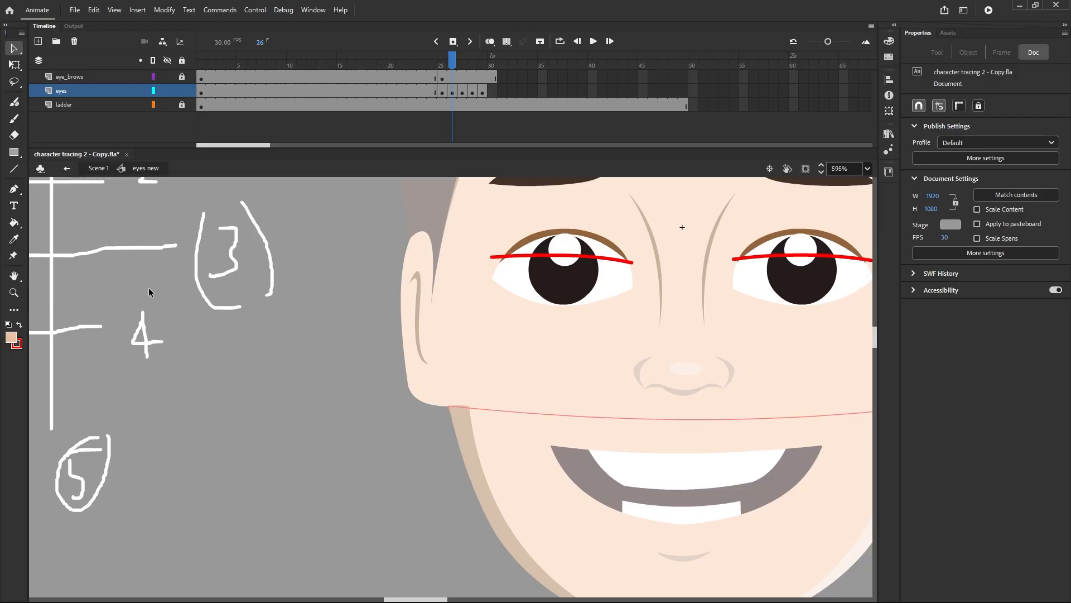
Step: Fill every region above the red line in the left eye on frame 26 with the darker skin tone using the Paint Bucket
left_click(14, 223)
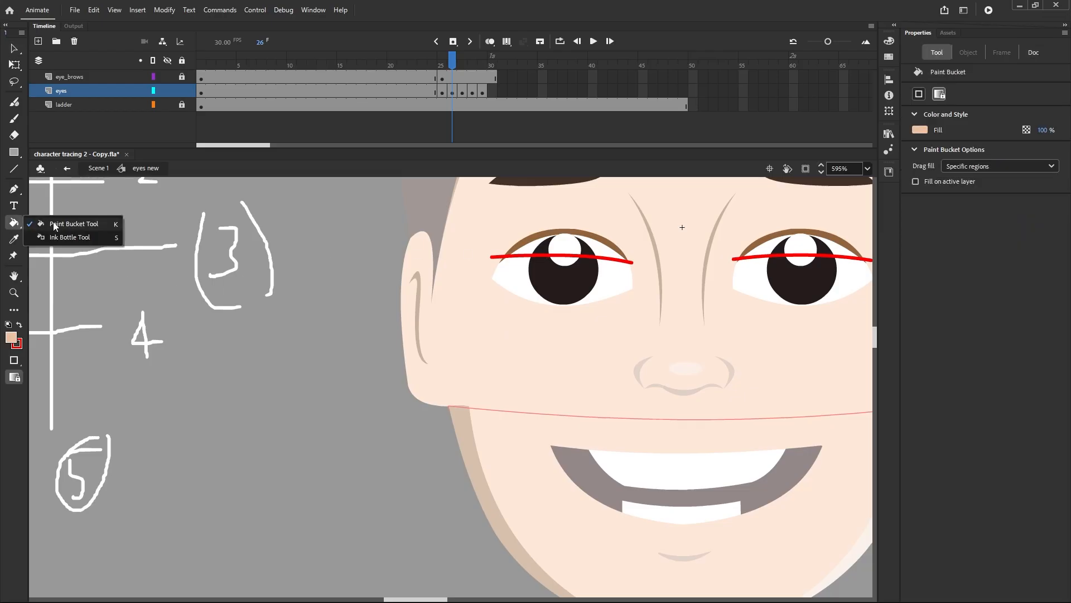
left_click(55, 226)
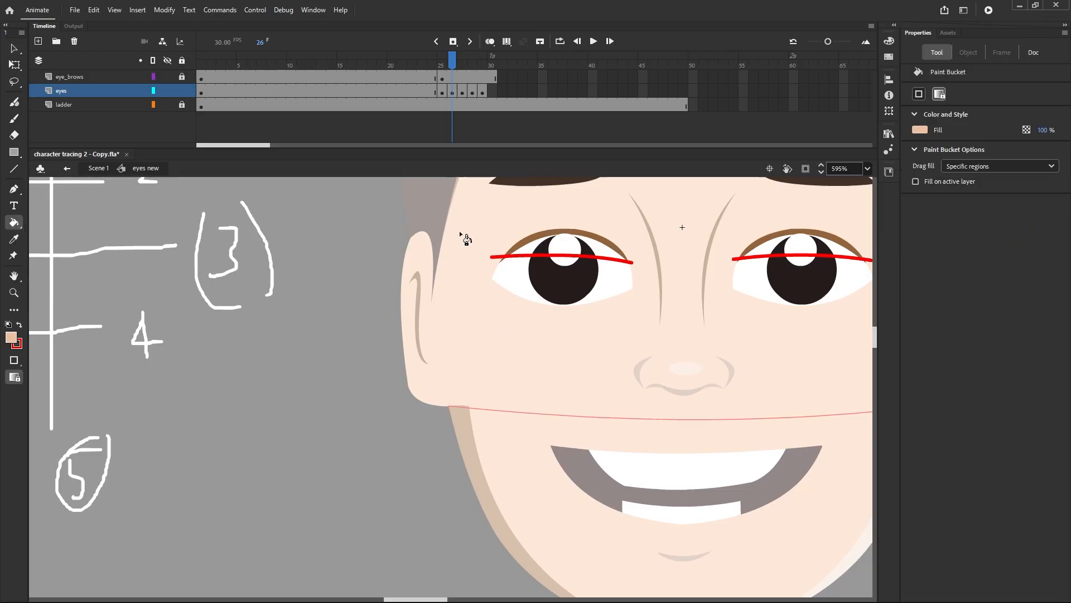
left_click(542, 252)
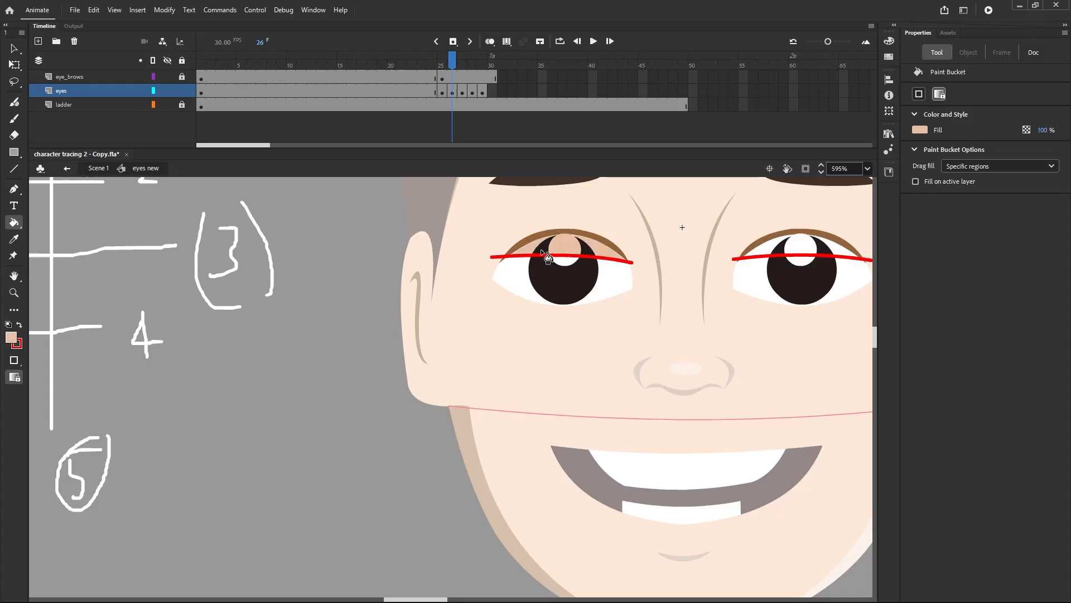
scroll(575, 237, "up", 3)
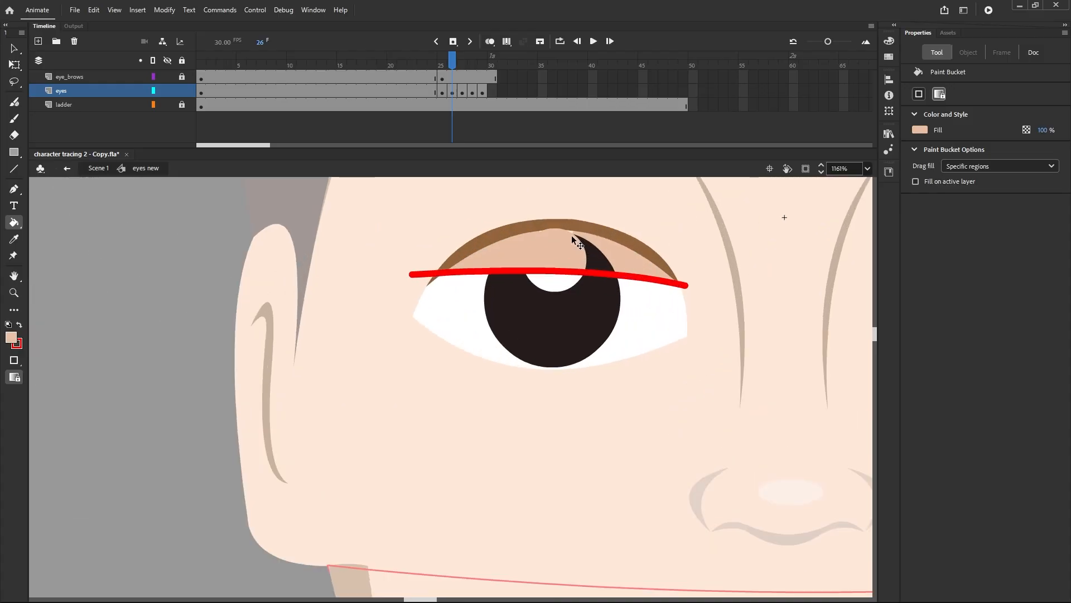
left_click(574, 239)
scroll(565, 236, "down", 2)
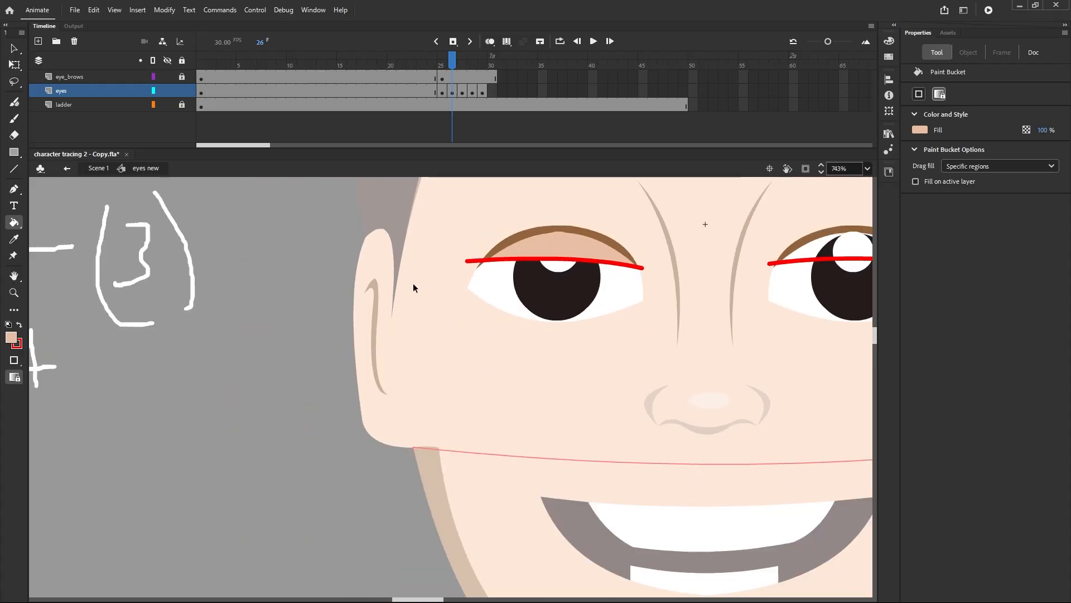
Step: Fill the pupil, highlight and white areas above the red line in the right eye on frame 26 with the eyelid colour
scroll(413, 285, "down", 3)
scroll(635, 260, "up", 3)
left_click(625, 271)
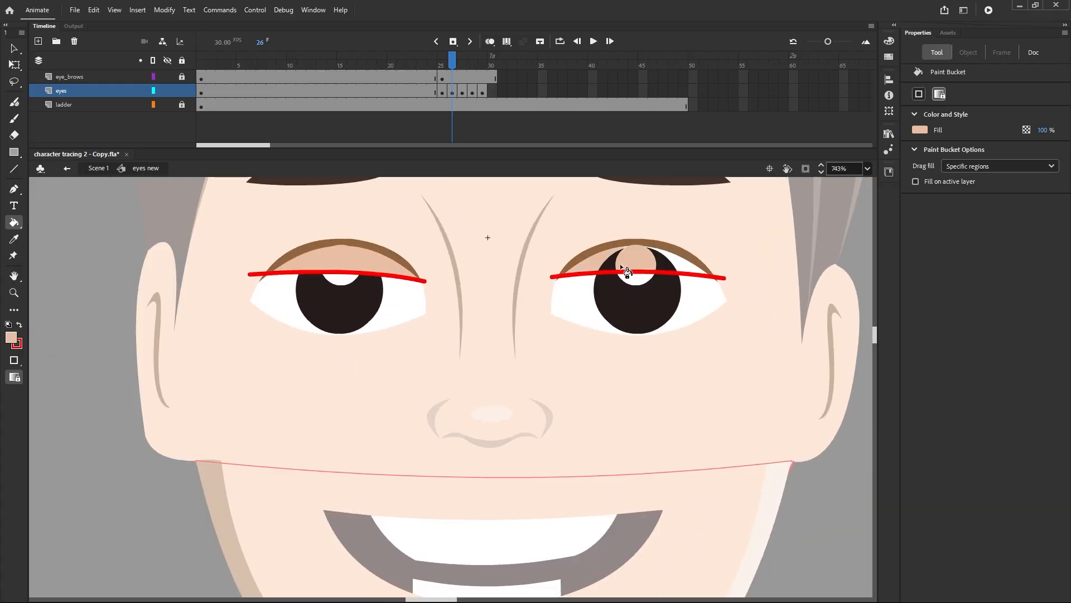
left_click(608, 266)
left_click(668, 270)
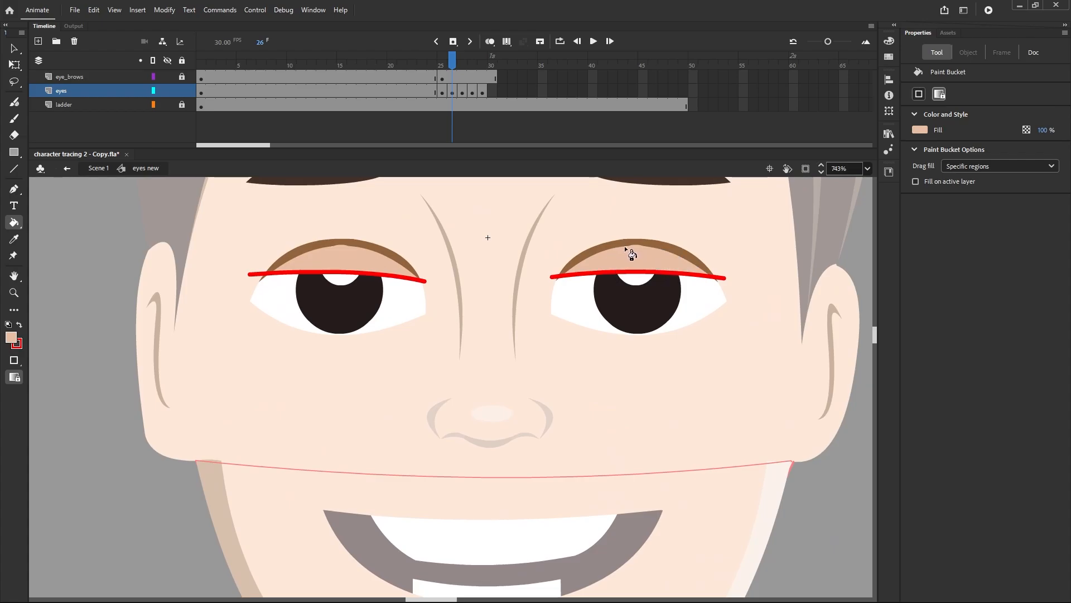
scroll(627, 253, "down", 3)
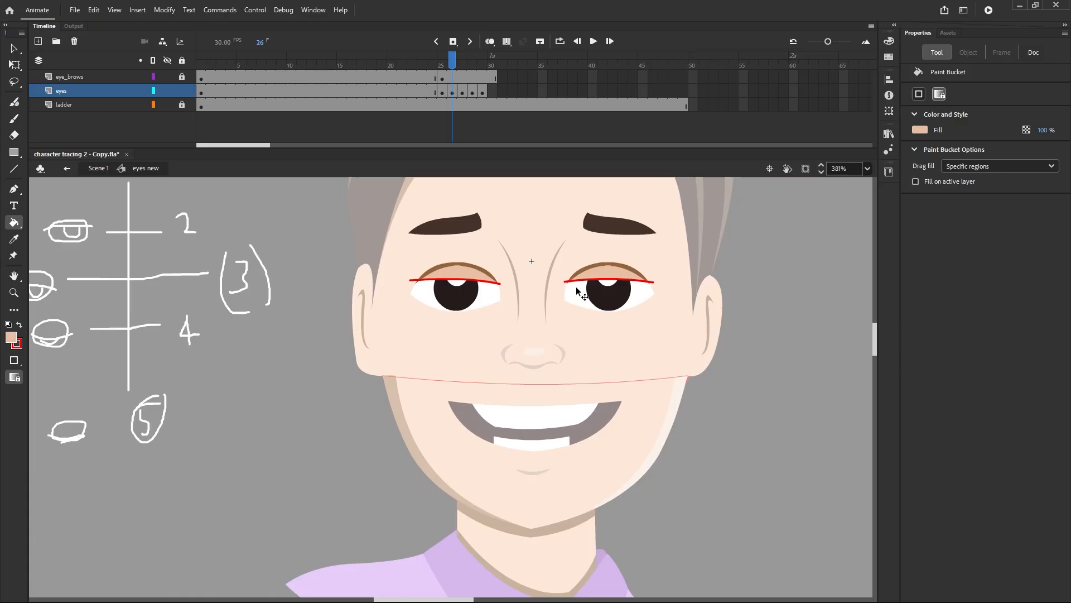
Step: Break apart the artwork on frame 27 of the eyes layer and deselect it
left_click(463, 92)
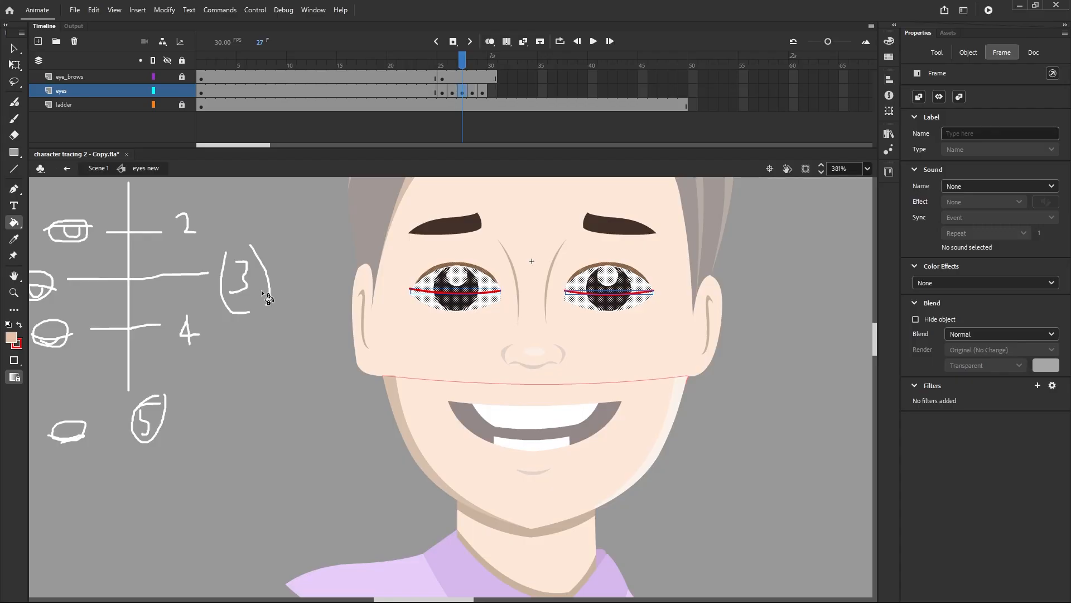
key("ctrl+b")
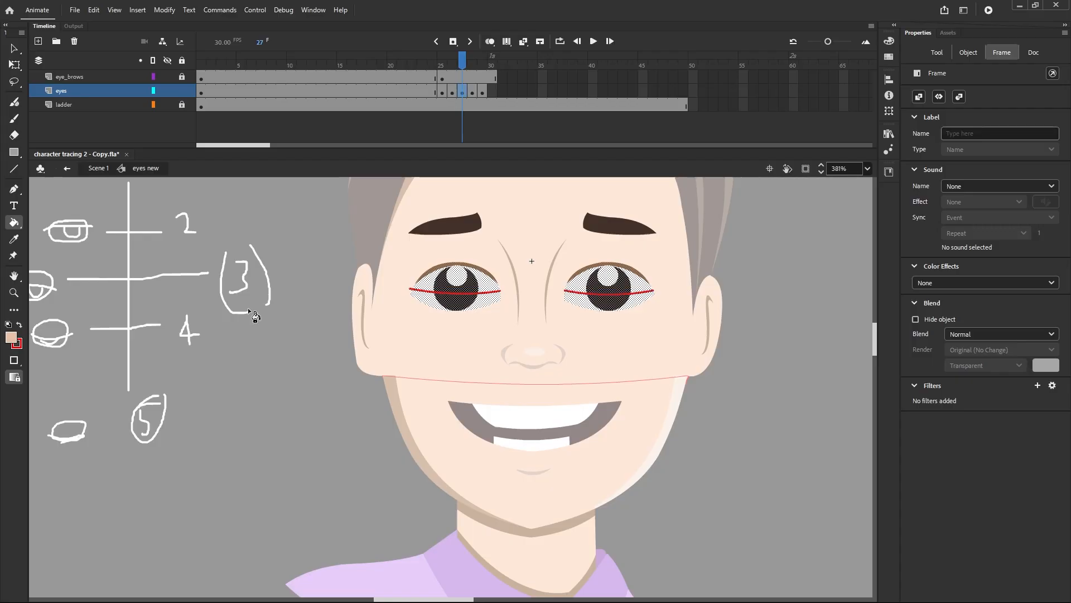
key("v")
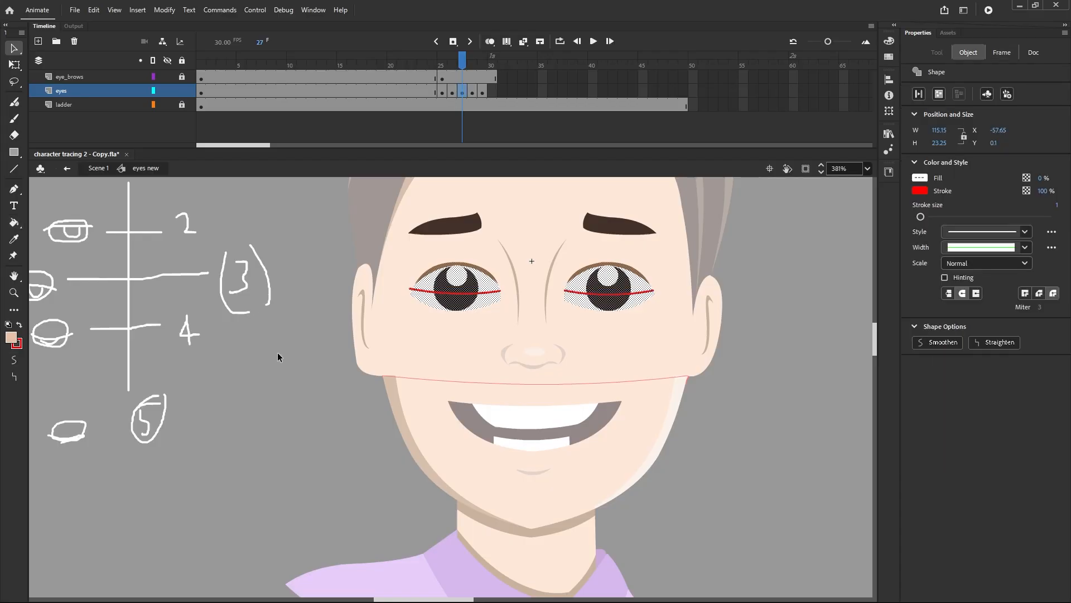
left_click(277, 354)
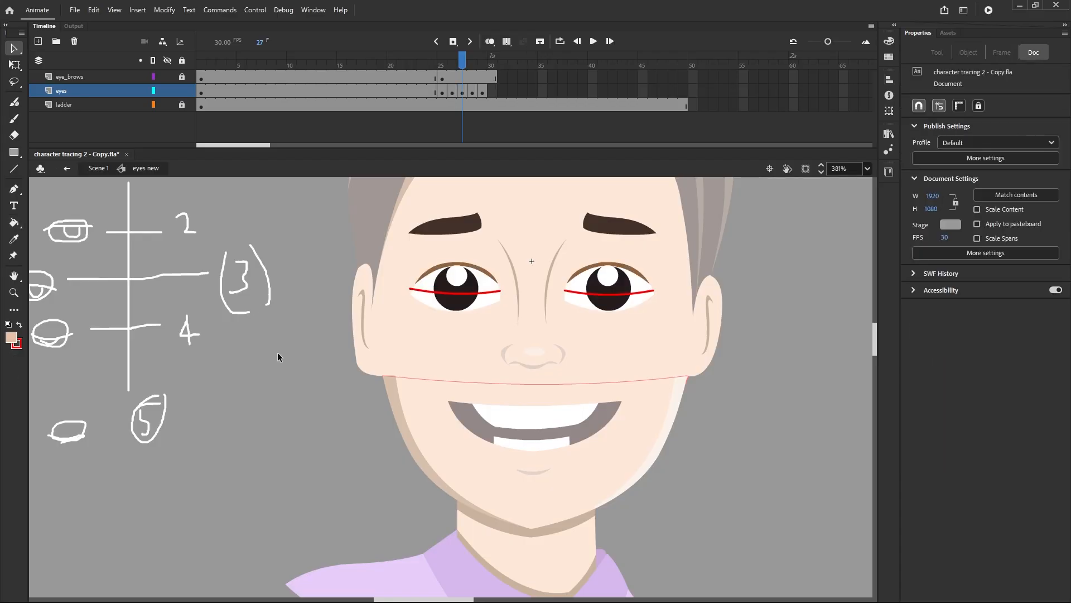
Step: Fill the areas above the red lines in both eyes on frame 27 with the eyelid colour using the Paint Bucket
left_click(14, 222)
left_click(453, 283)
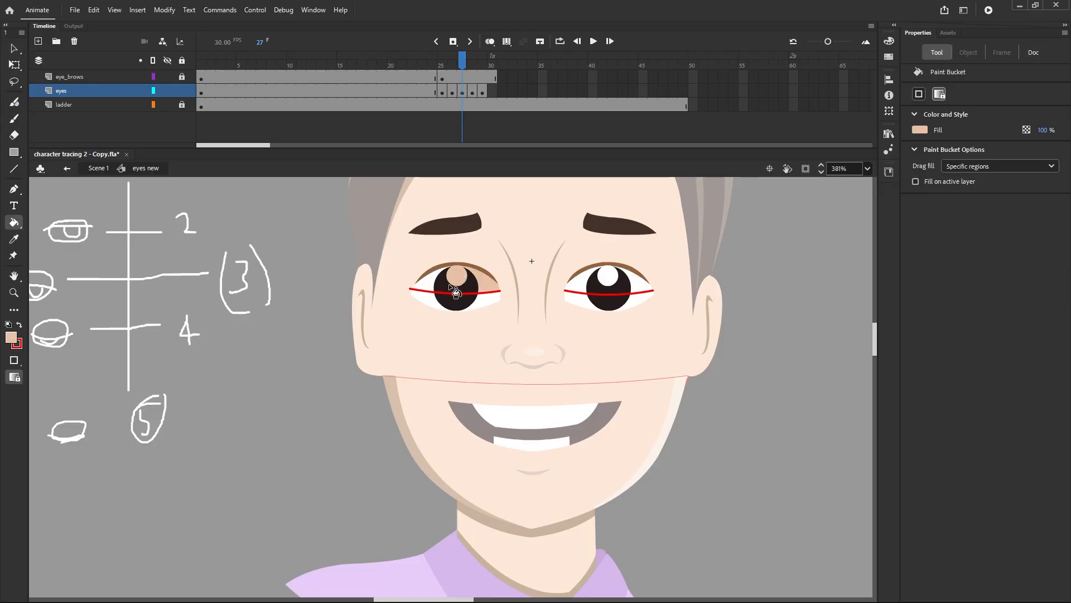
left_click(605, 278)
left_click(597, 284)
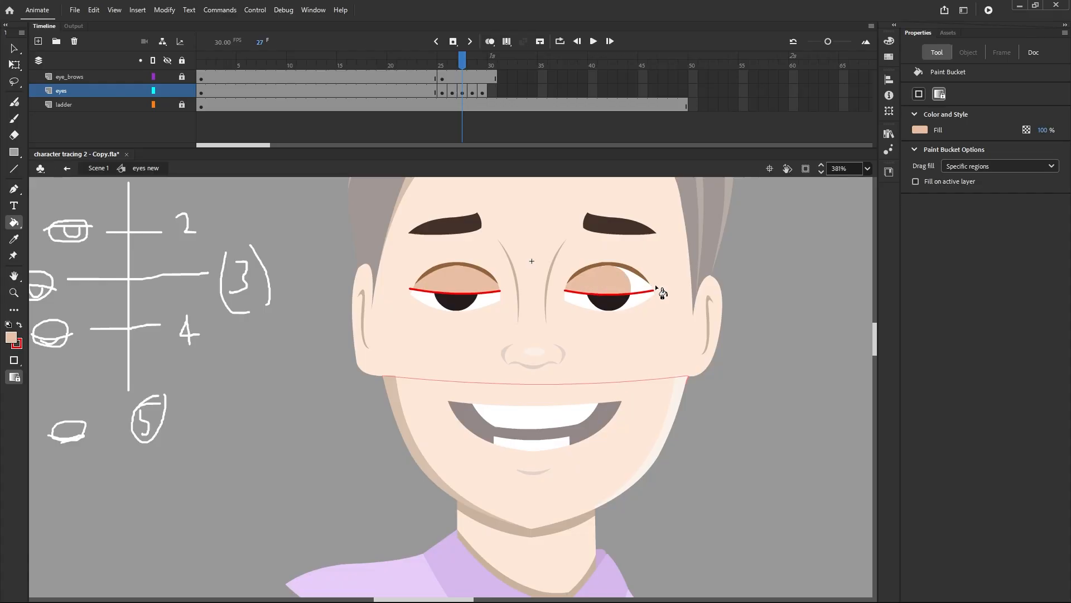
left_click(638, 286)
Step: Break apart the artwork on frame 28 of the eyes layer and deselect it
left_click(474, 94)
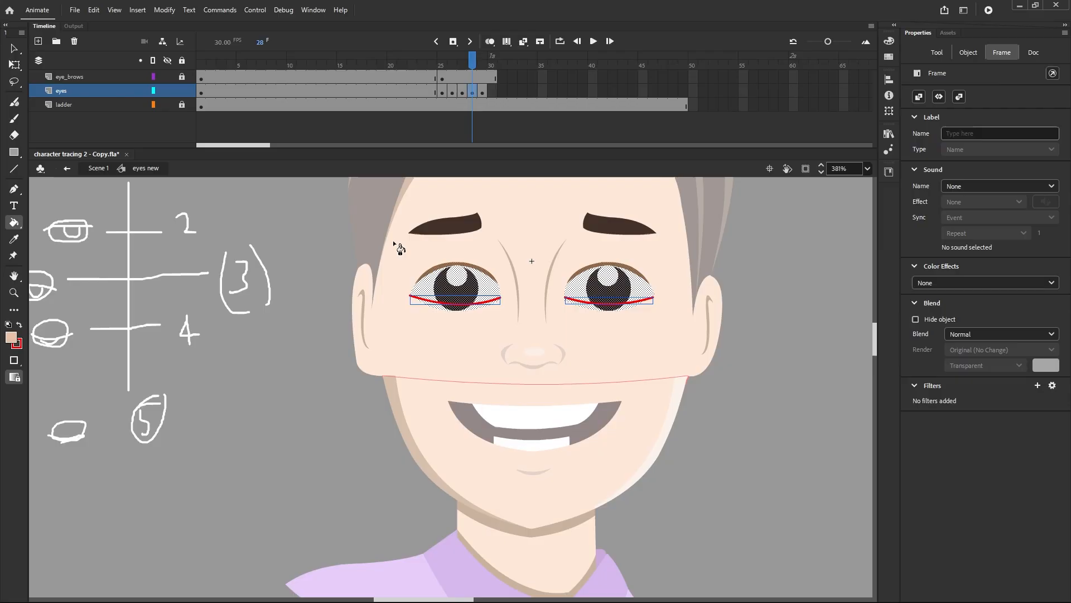
key("ctrl+b")
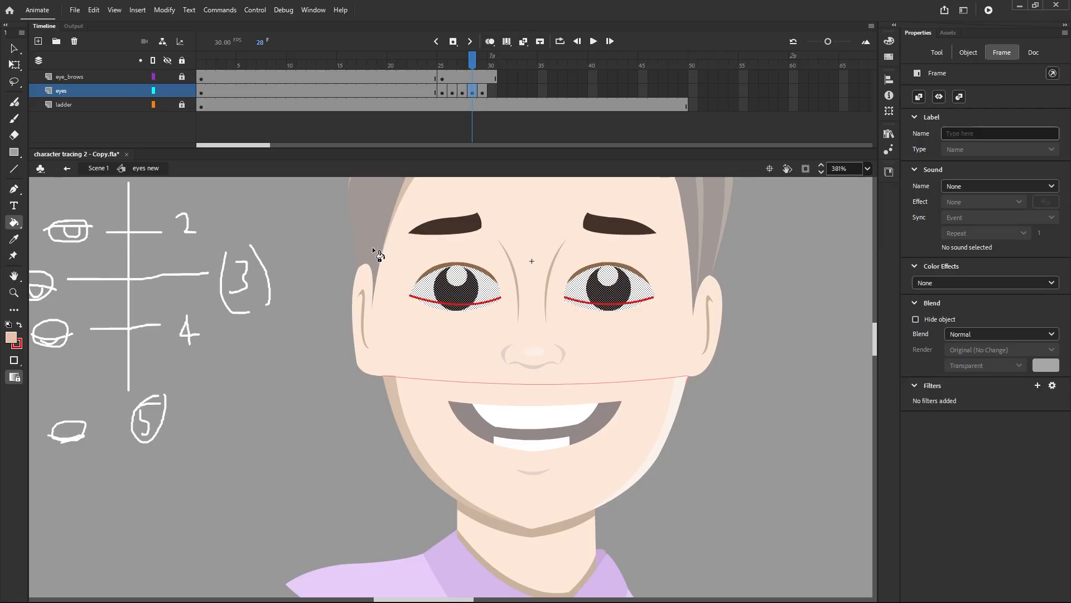
key("v")
left_click(350, 245)
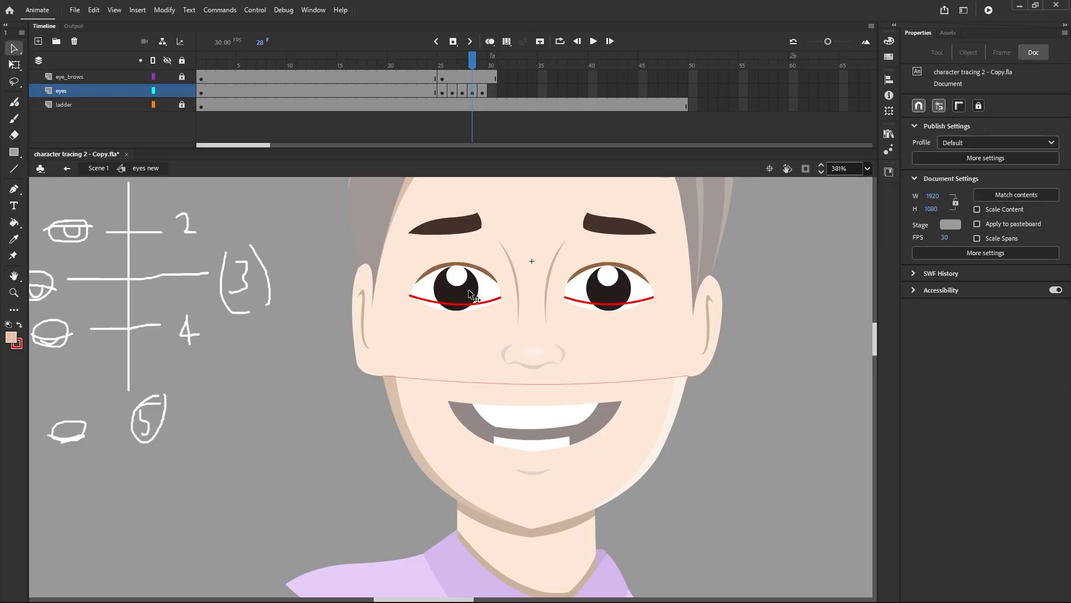
Step: Fill the areas above the red line in the left eye on frame 28 with the eyelid colour
key("k")
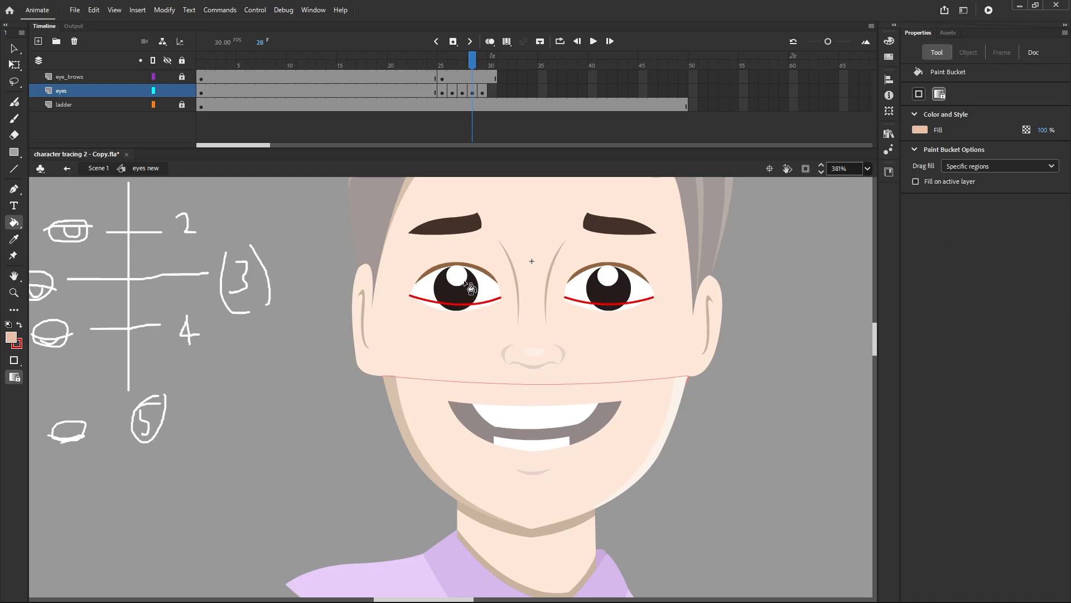
left_click(467, 291)
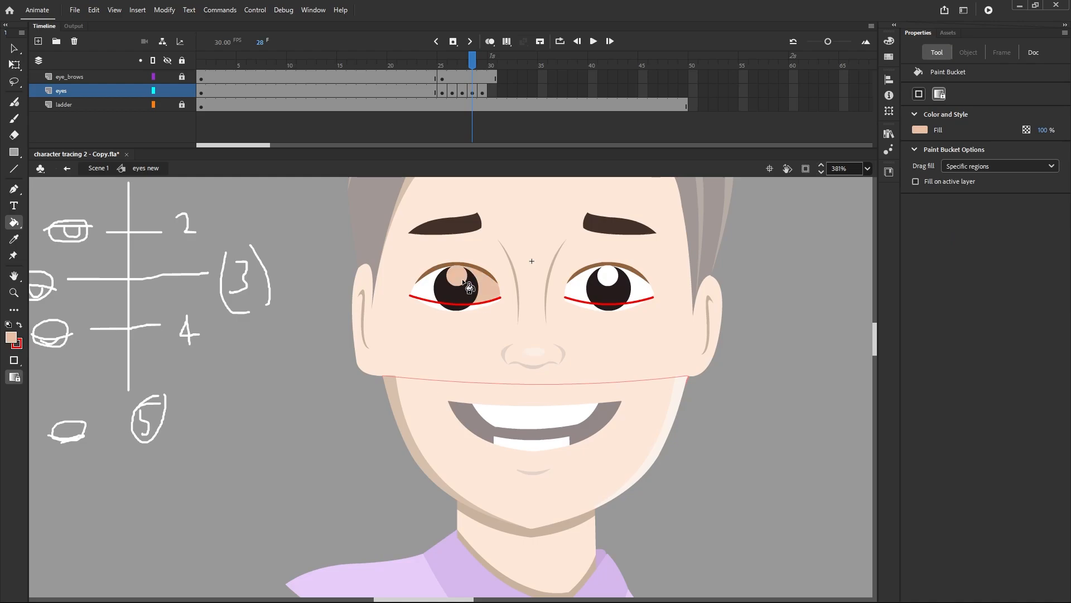
left_click(429, 286)
left_click(574, 289)
left_click(609, 275)
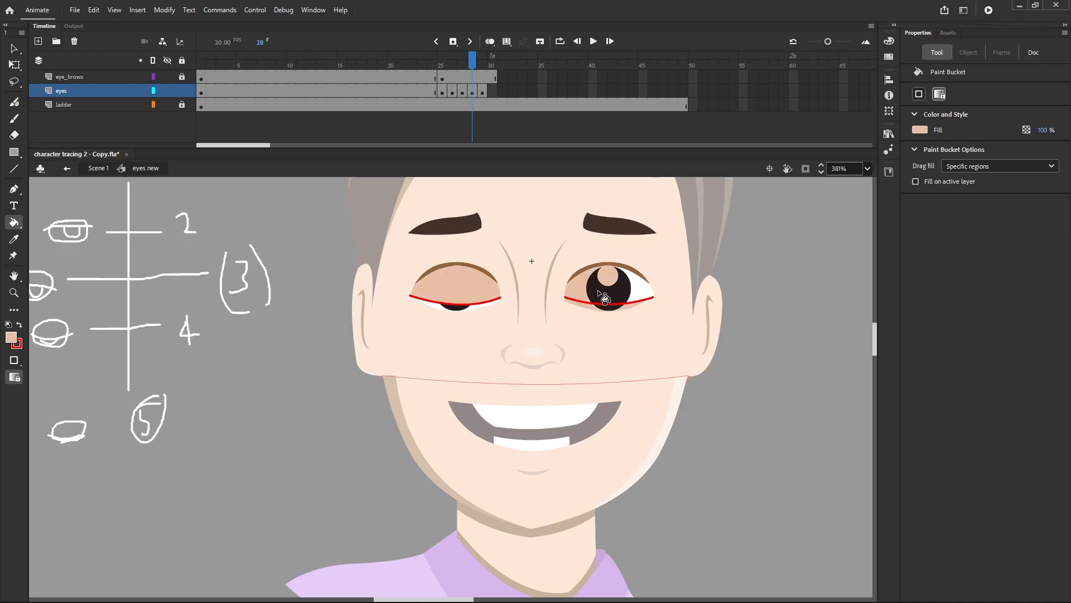
key("ctrl+z")
key("ctrl+z")
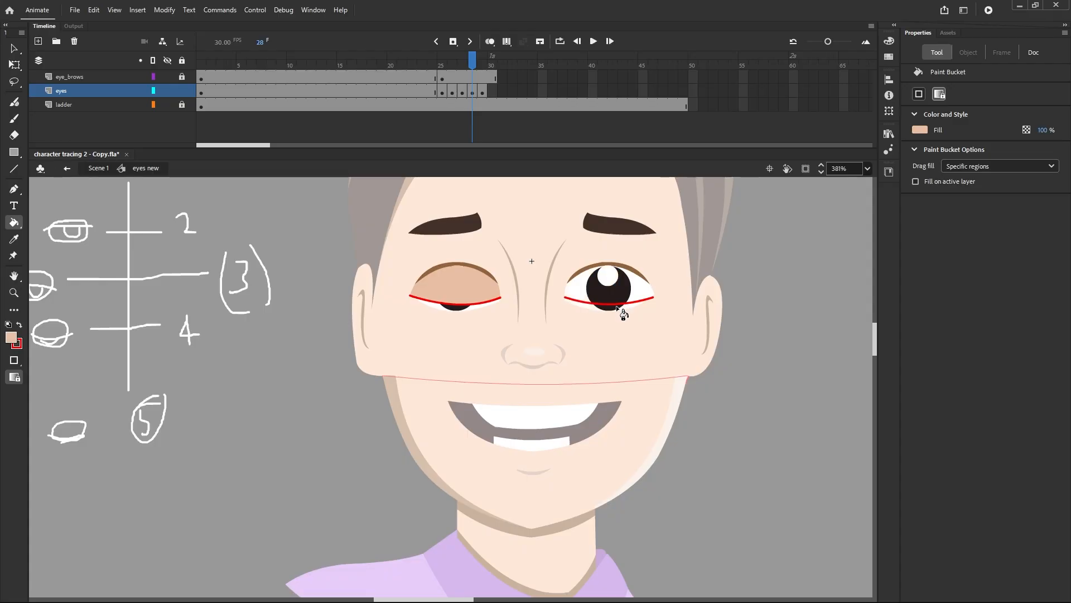
Step: Extend the inner end of the right eye's red line on frame 28 slightly outward to close the gap at the eye corner
scroll(580, 305, "up", 5)
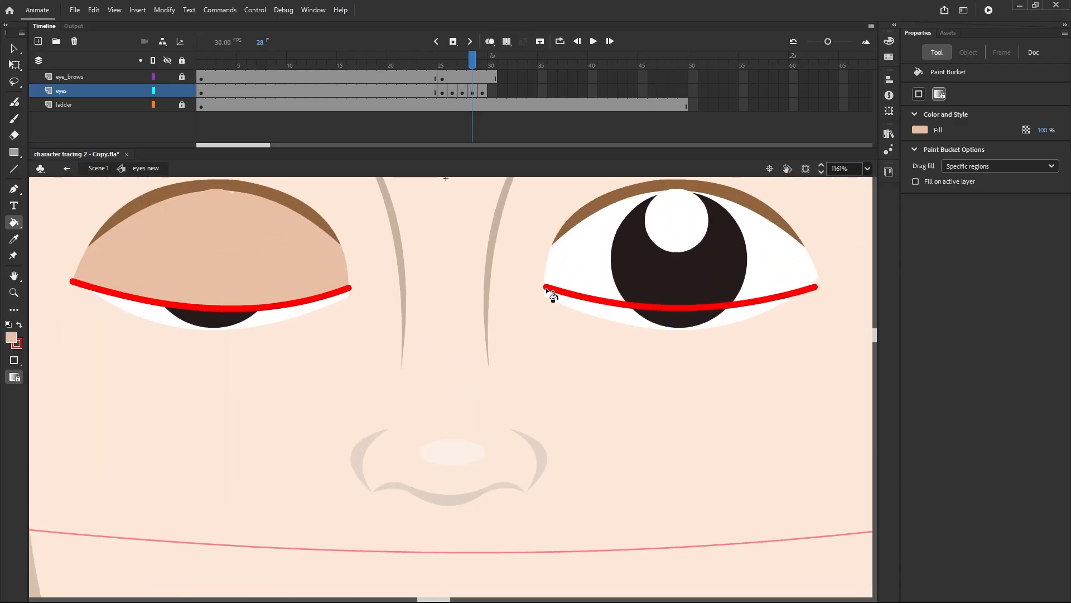
key("v")
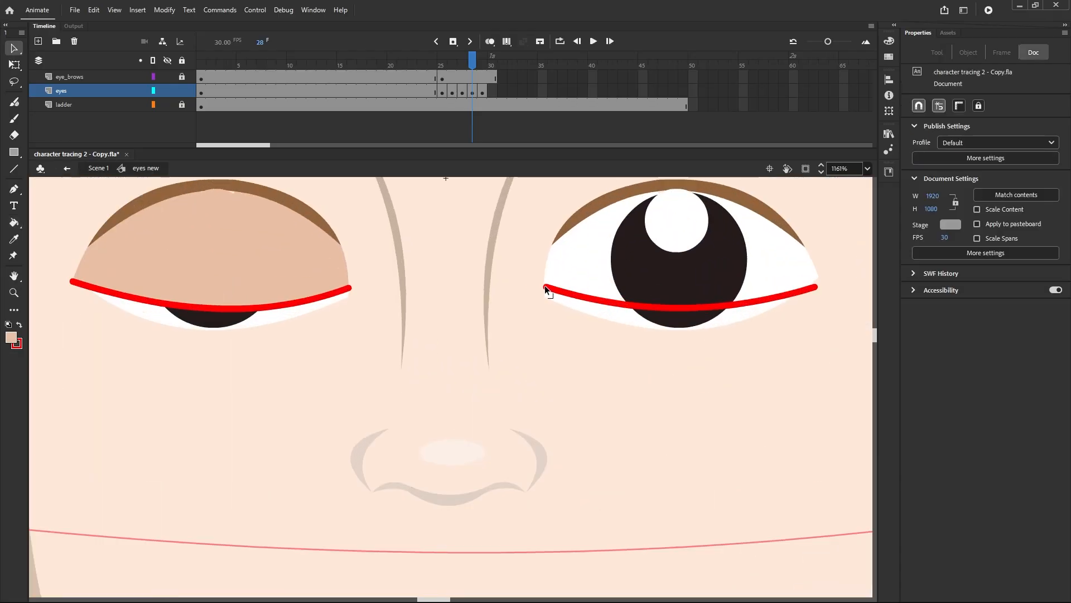
left_click_drag(544, 286, 544, 286)
Step: Fill the white and pupil areas above the red line in the right eye on frame 28 with the eyelid colour
key("k")
left_click(587, 273)
left_click(641, 278)
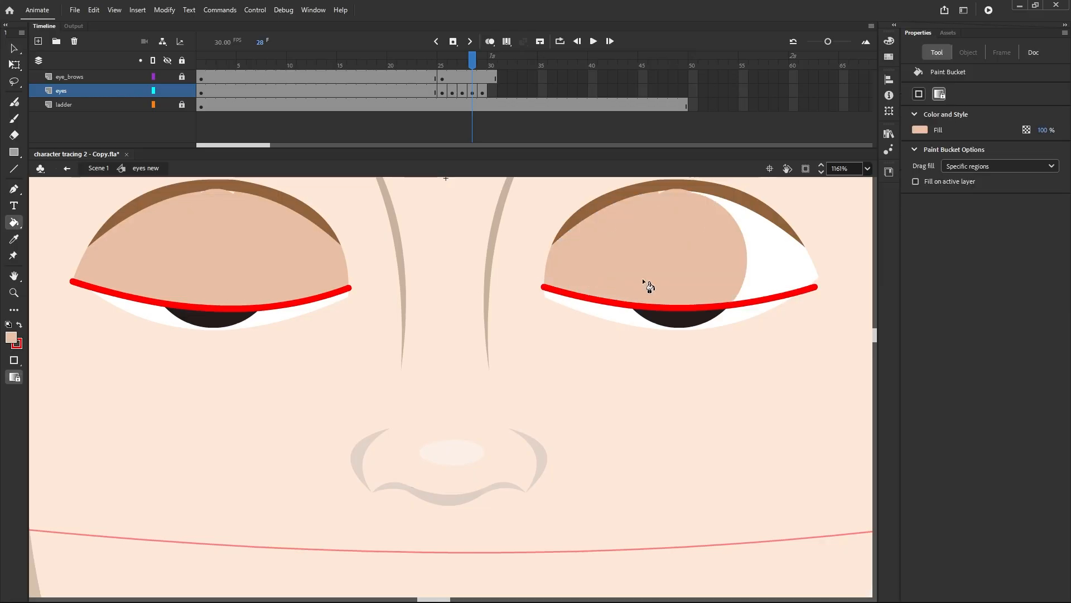
left_click(773, 266)
scroll(618, 276, "down", 5)
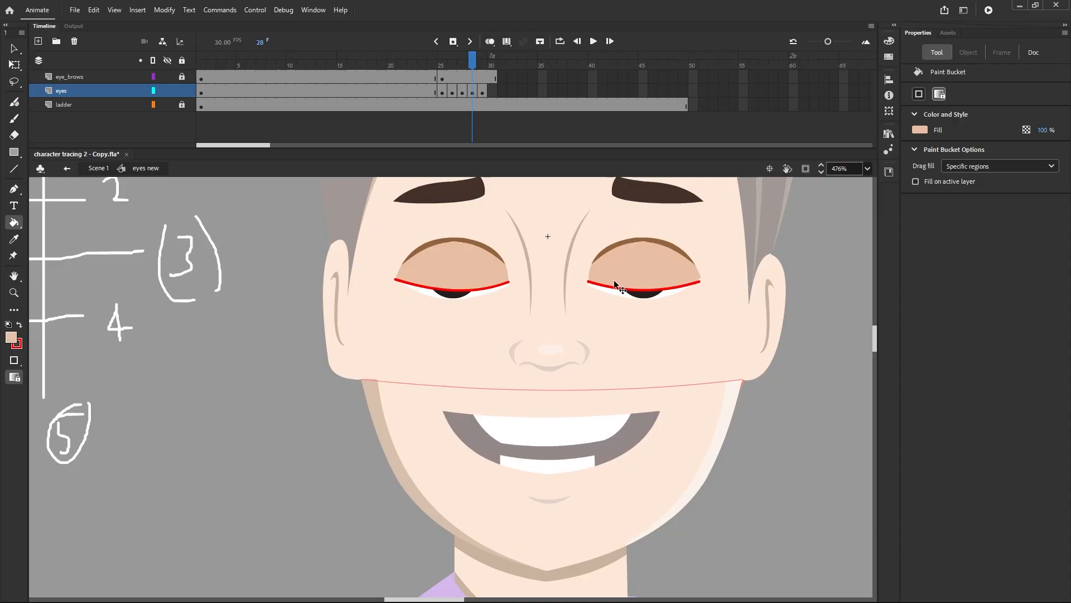
Step: Break apart the artwork on frame 29 of the eyes layer, deselect it and activate the Paint Bucket
left_click(483, 93)
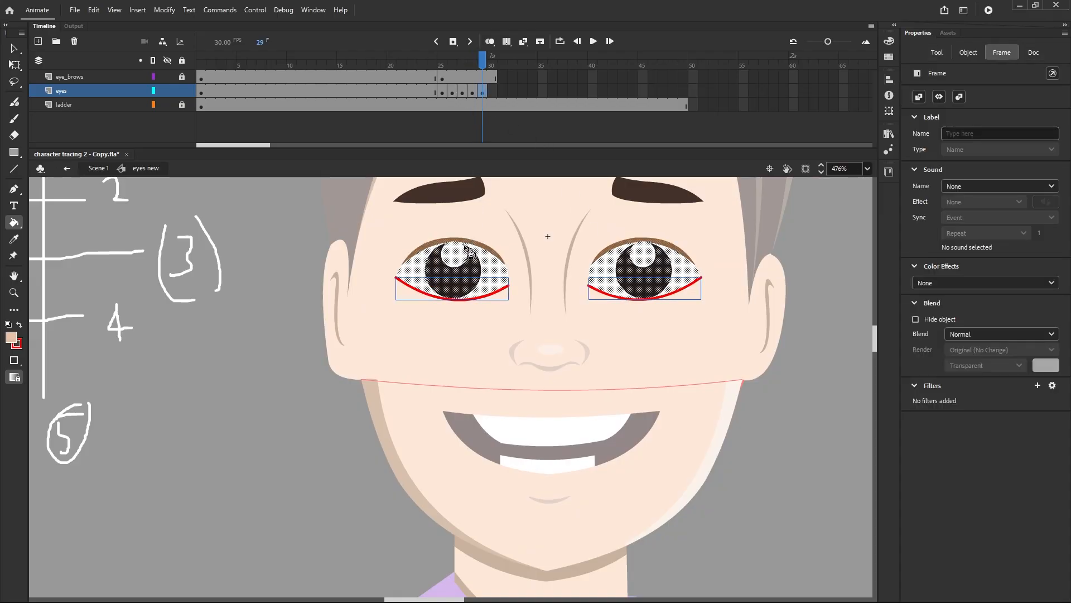
key("ctrl+b")
key("v")
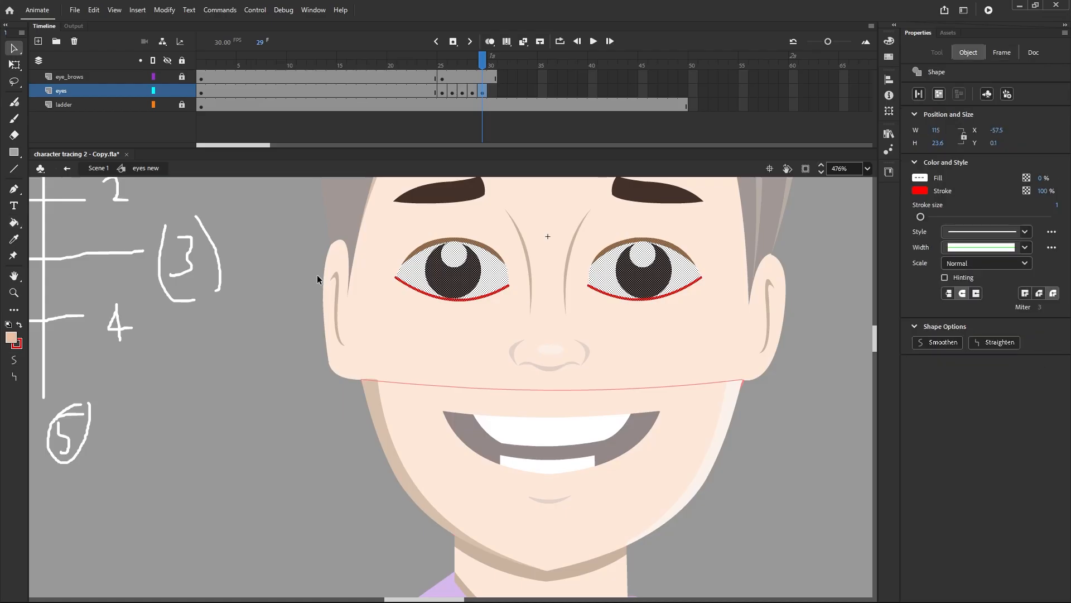
left_click(295, 286)
key("k")
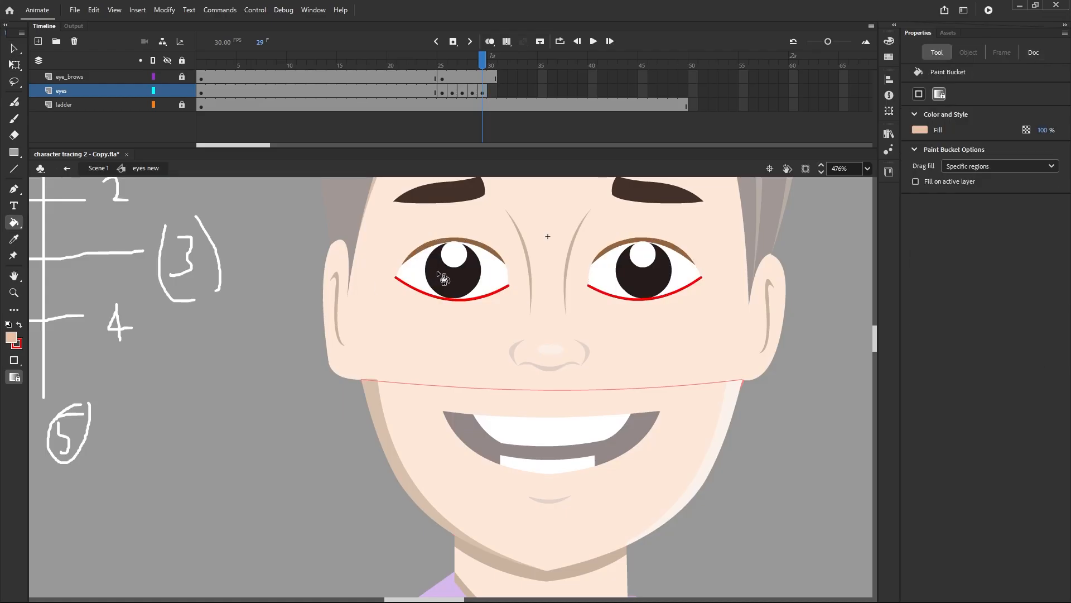
Step: Fill both eyes on frame 29 of the eyes layer with the peach eyelid colour to close them fully
left_click(454, 256)
left_click(459, 272)
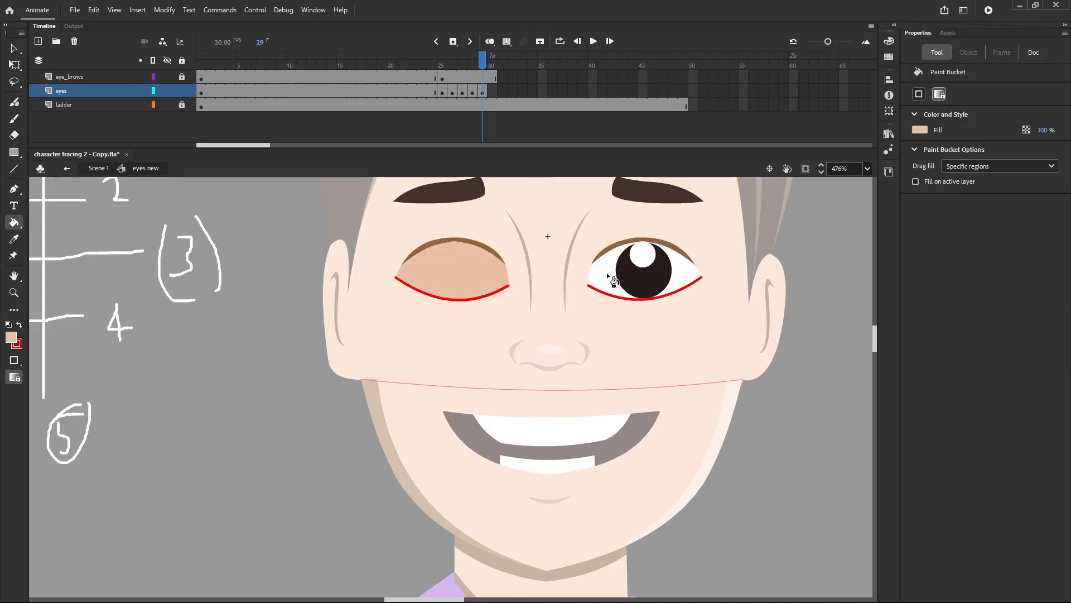
left_click(653, 258)
left_click(654, 270)
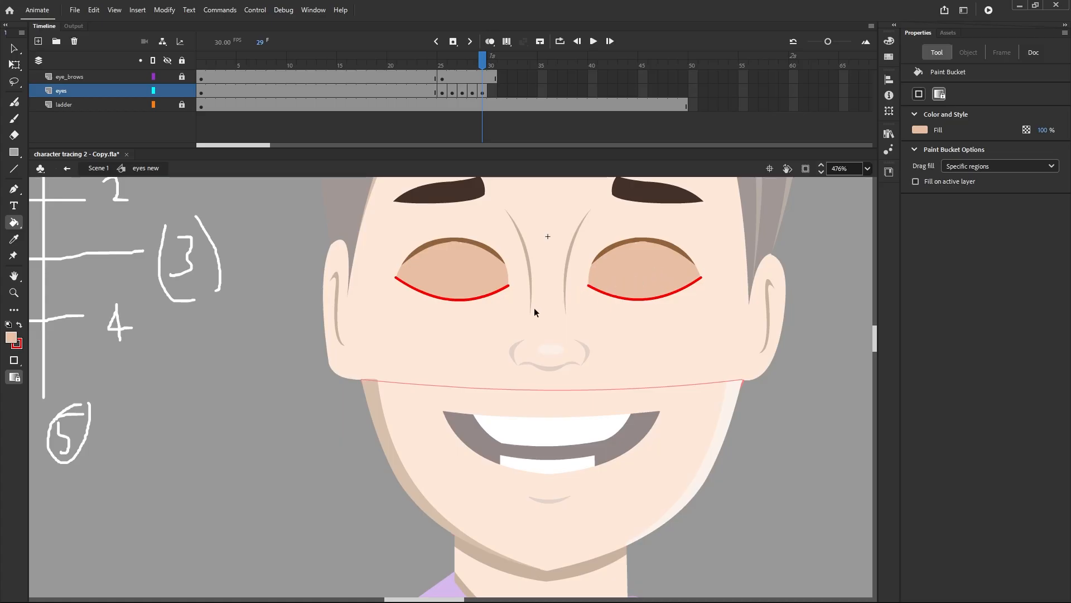
Step: Scrub through frames 25 to 29 to review how the eyes close
scroll(531, 314, "down", 3)
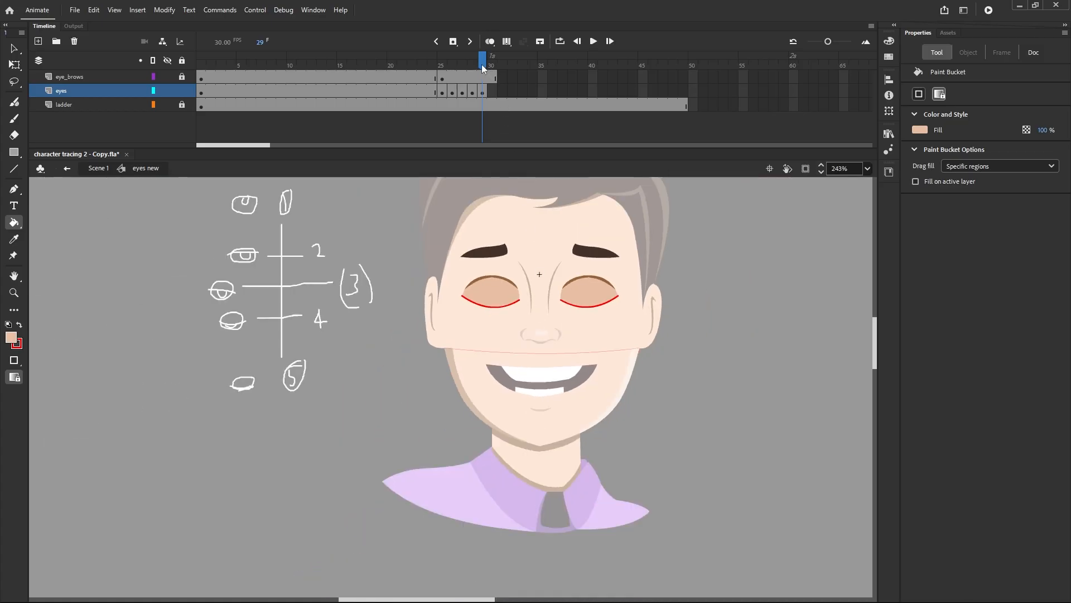
mouse_move(484, 78)
left_mouse_down()
mouse_move(444, 84)
mouse_move(443, 95)
mouse_move(486, 154)
mouse_move(433, 151)
mouse_move(500, 186)
mouse_move(444, 172)
left_mouse_up()
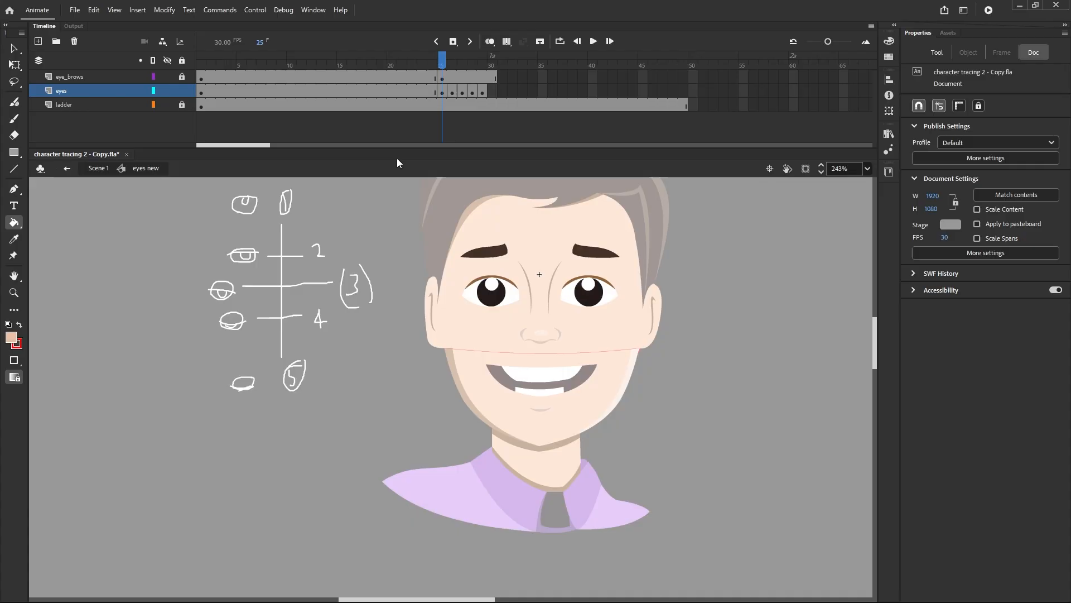
left_click(13, 49)
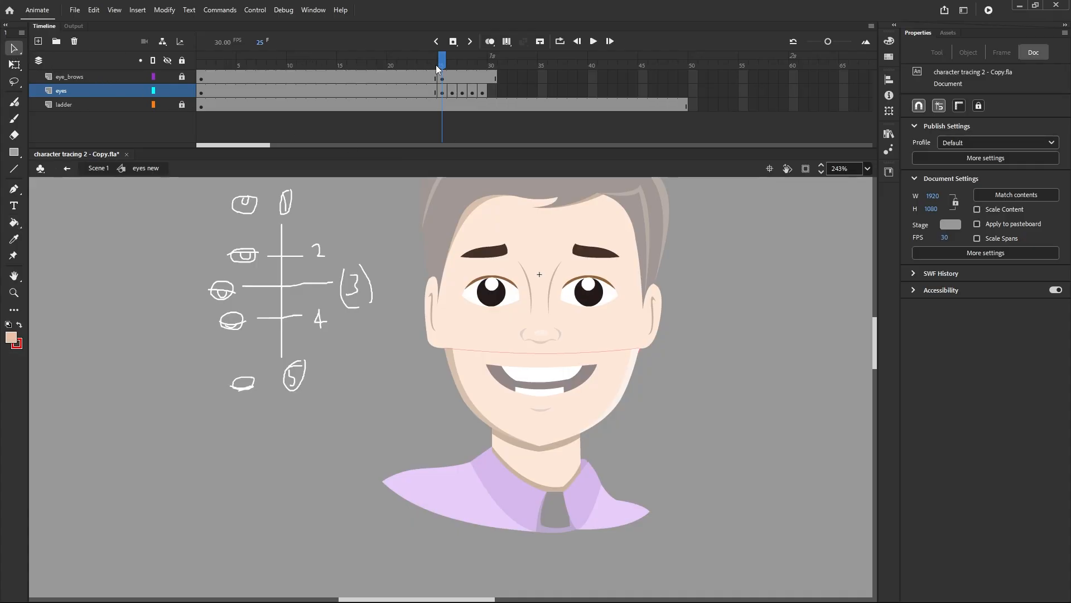
left_click_drag(444, 66, 472, 67)
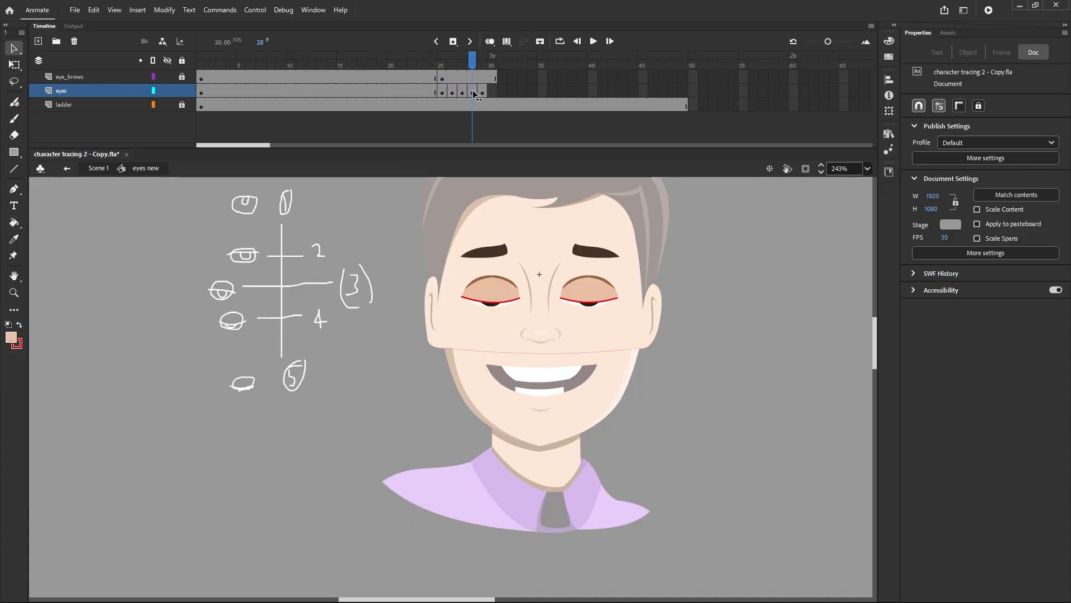
left_click(443, 95)
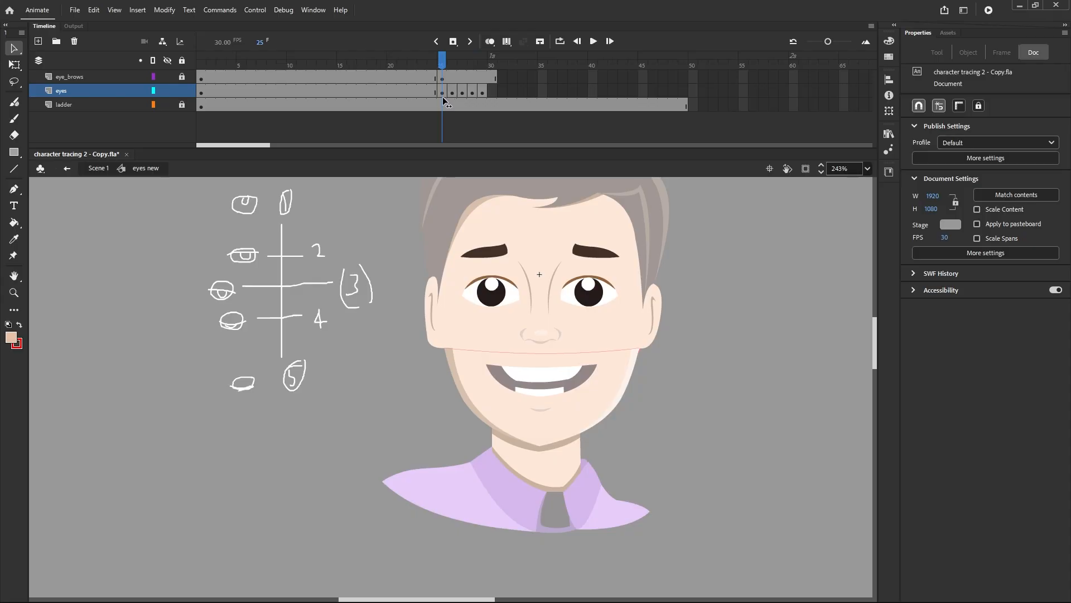
left_click_drag(447, 102, 483, 118)
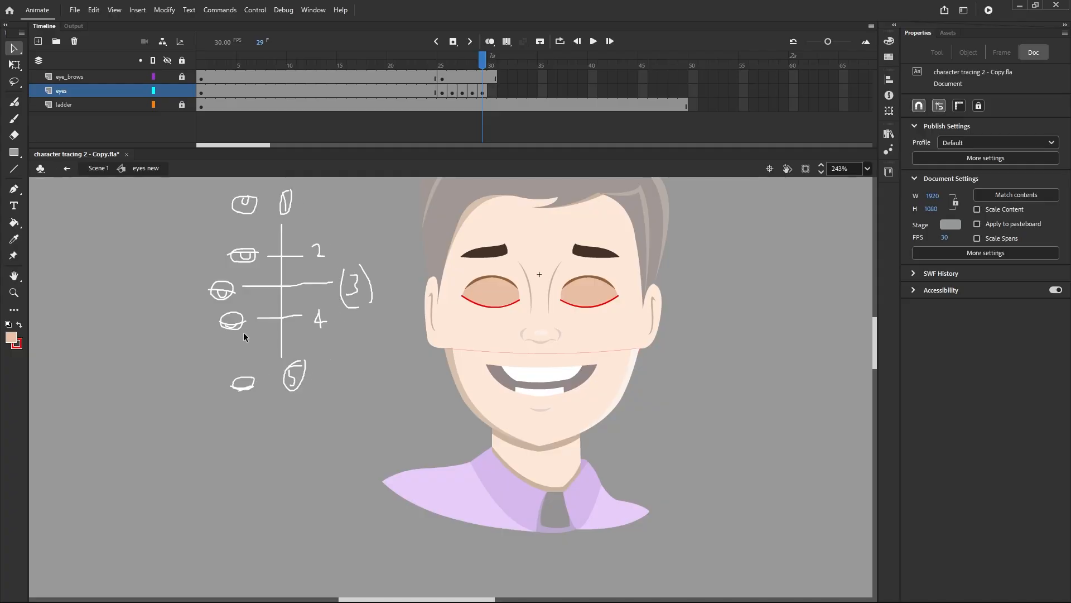
Step: Paint a downward arrow beside the numbers and an upward arrow beside the eye sketches of the blink chart with the Classic Brush
left_click(16, 120)
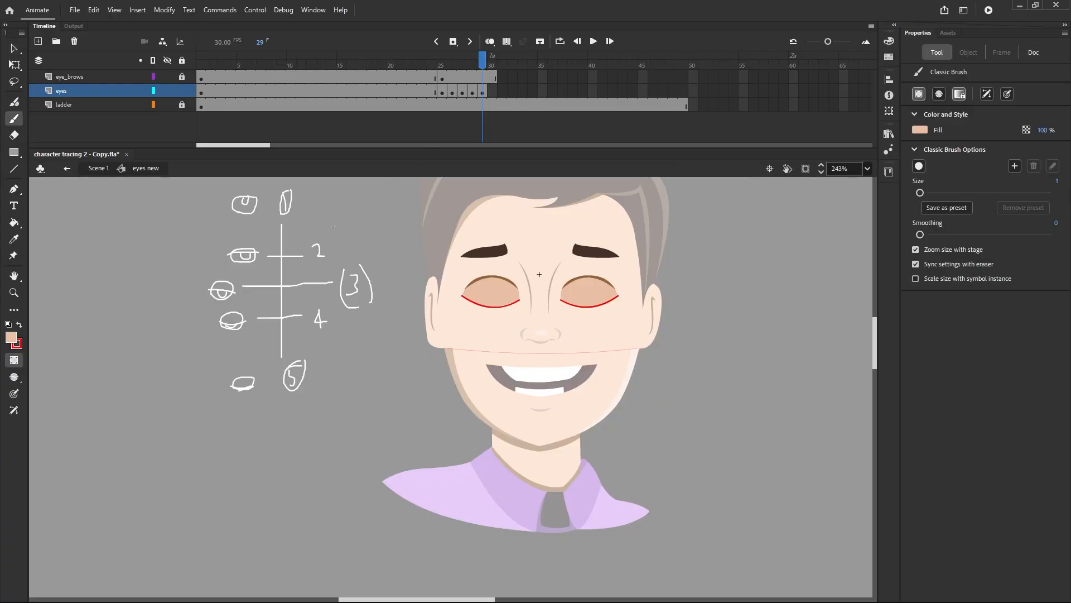
mouse_move(330, 214)
left_mouse_down()
mouse_move(343, 267)
mouse_move(328, 341)
left_mouse_up()
left_click_drag(222, 227, 190, 313)
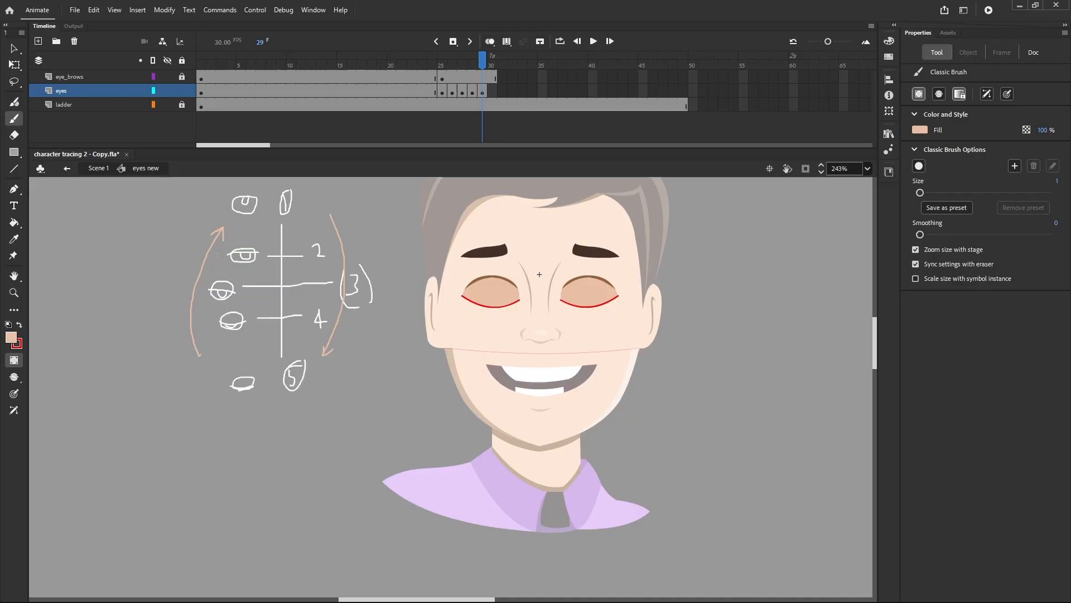
left_click(14, 49)
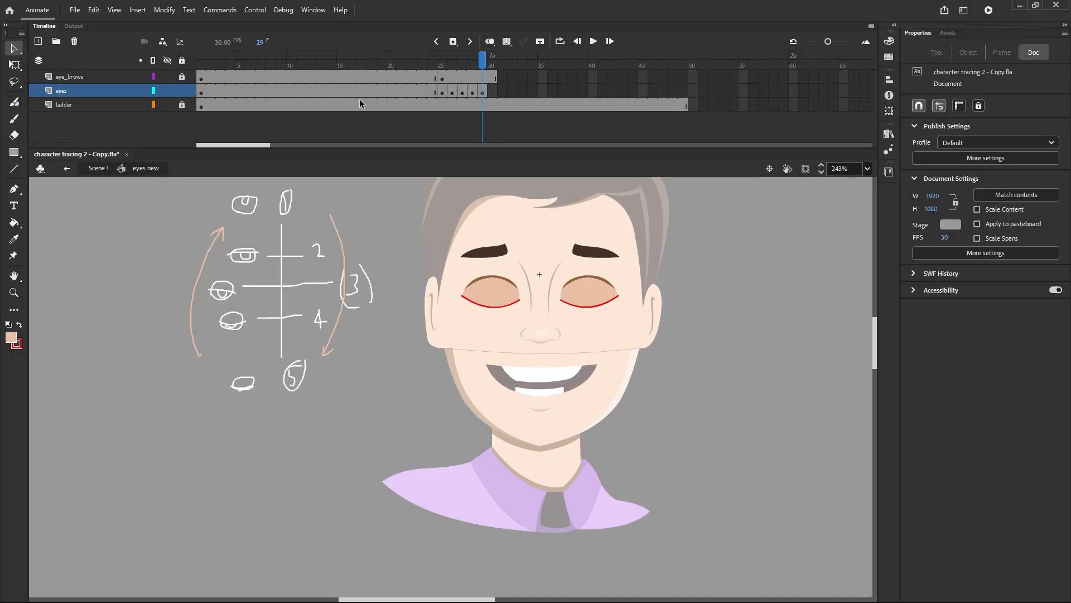
Step: Copy keyframes 25 to 28 of the eyes layer and paste them at frame 30 of the same layer
left_click(483, 93)
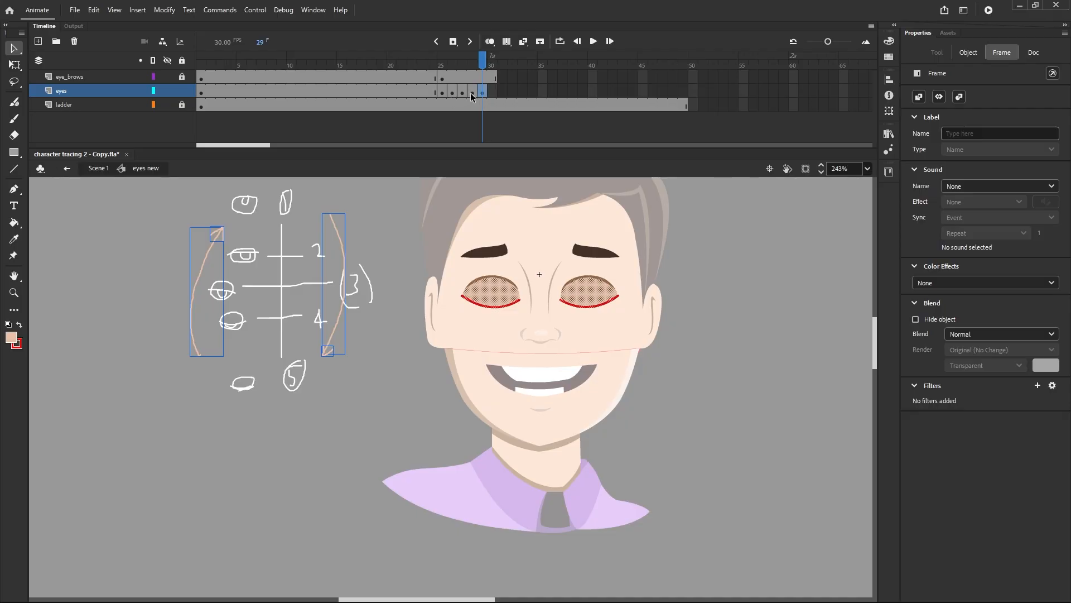
left_click(473, 95)
left_click(440, 93, "shift")
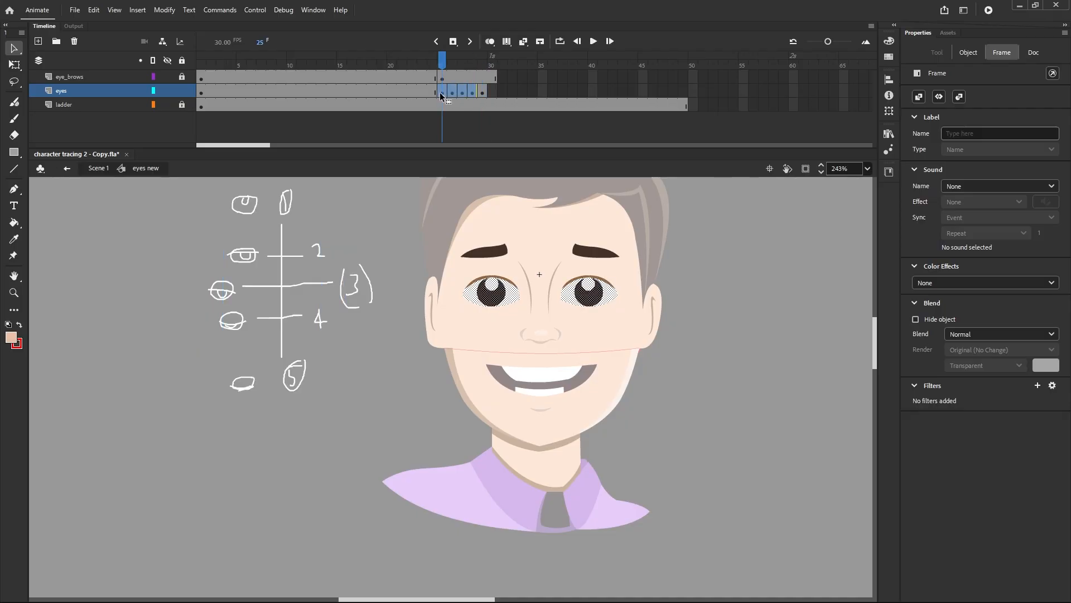
right_click(452, 94)
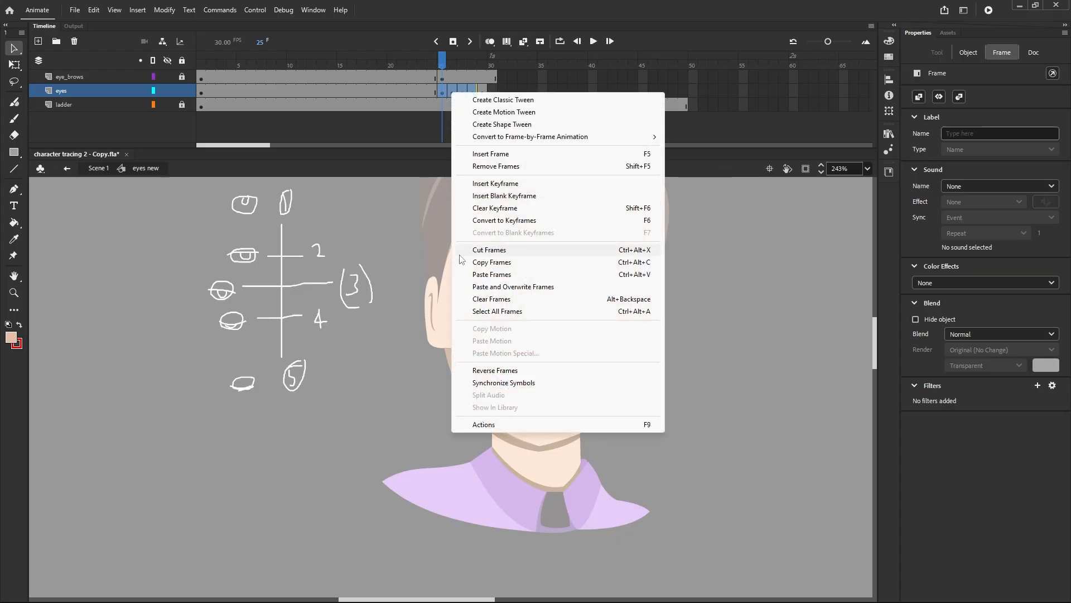
left_click(487, 262)
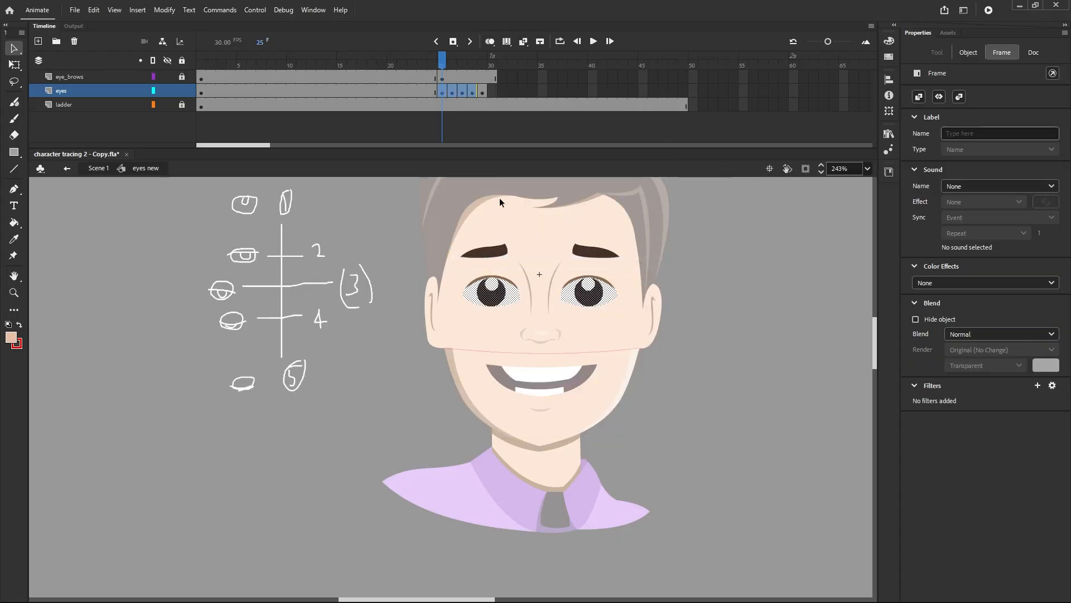
left_click(491, 92)
right_click(491, 92)
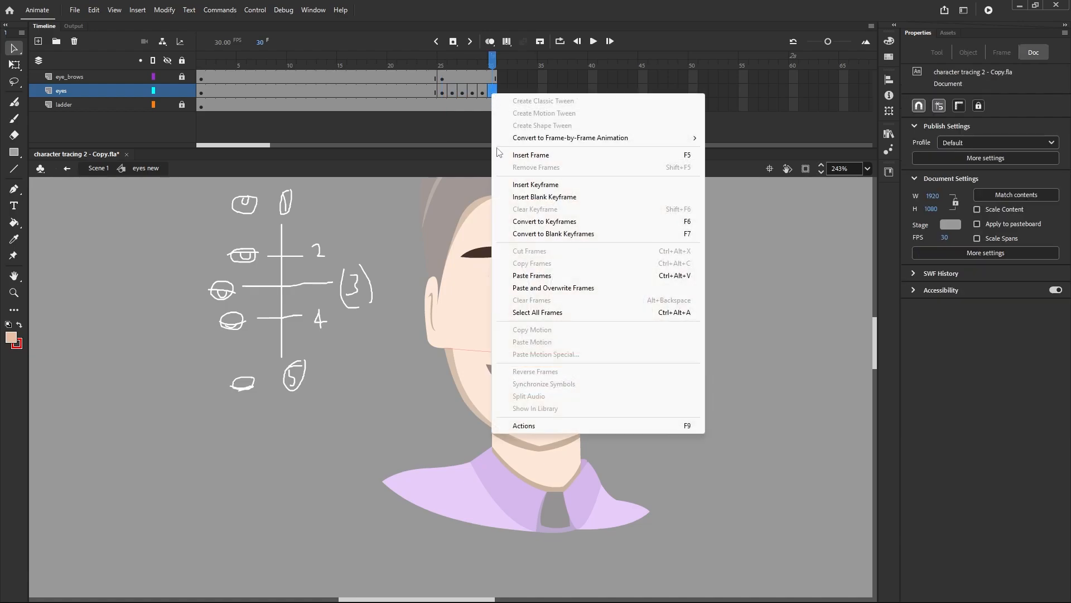
left_click(531, 276)
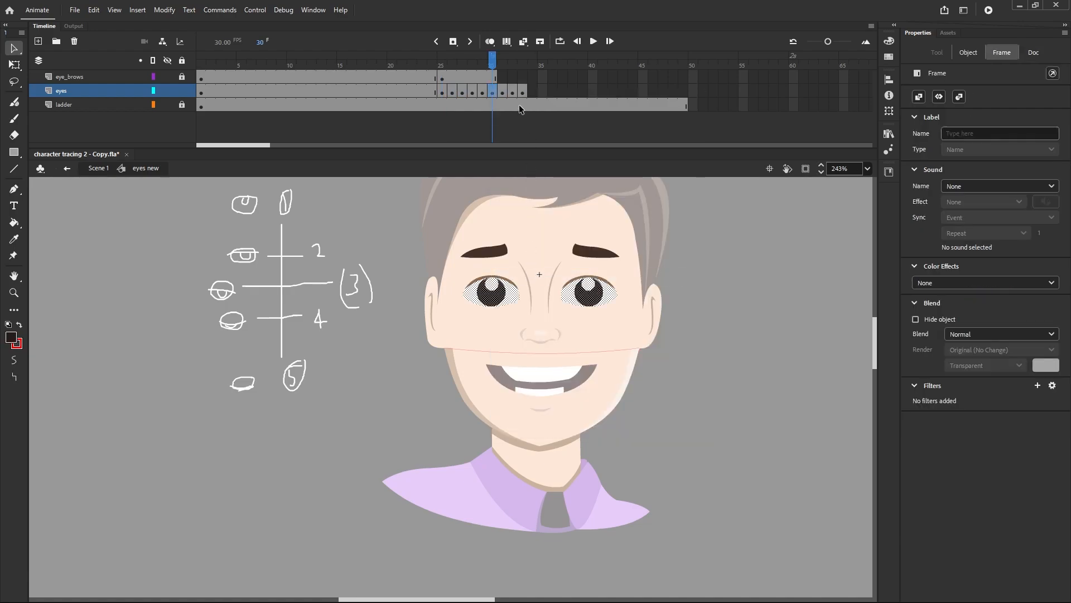
Step: Reverse frames 30 to 33 on the eyes layer and check the eye-opening poses frame by frame
left_click(482, 92)
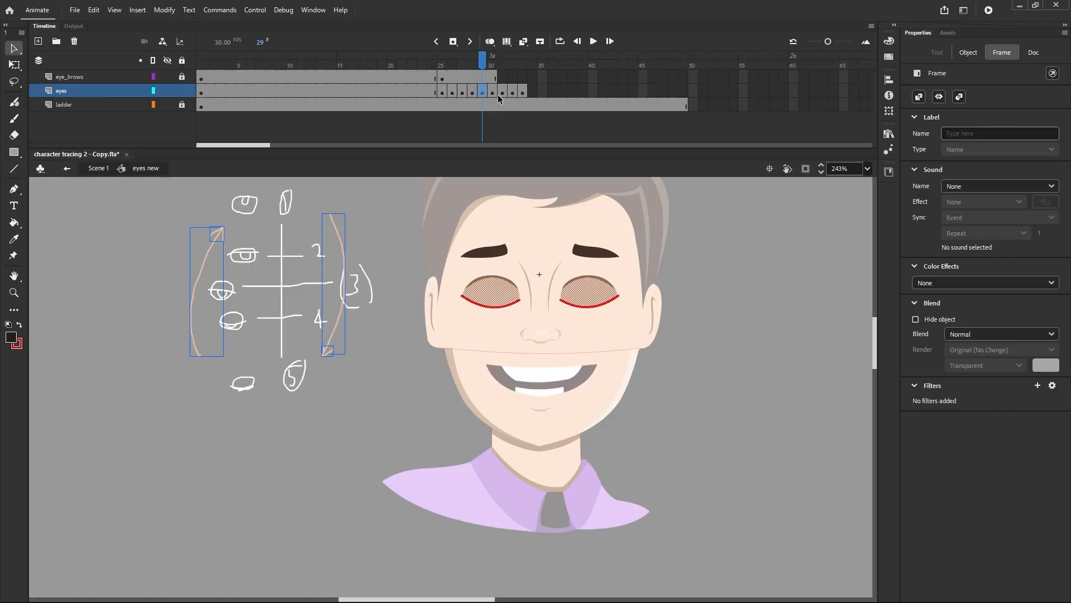
left_click(493, 92)
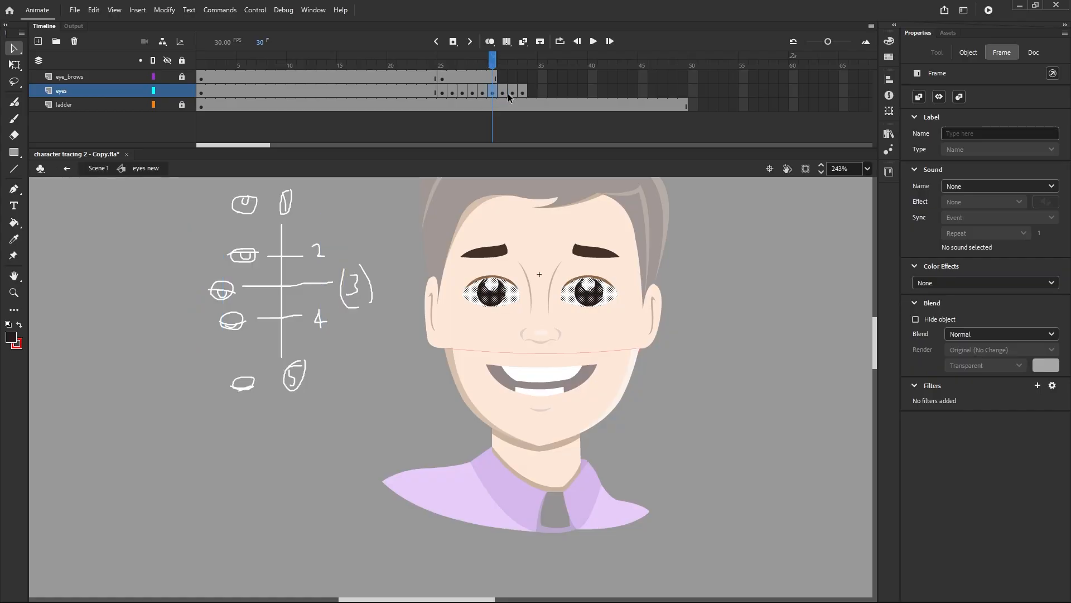
left_click(522, 90, "shift")
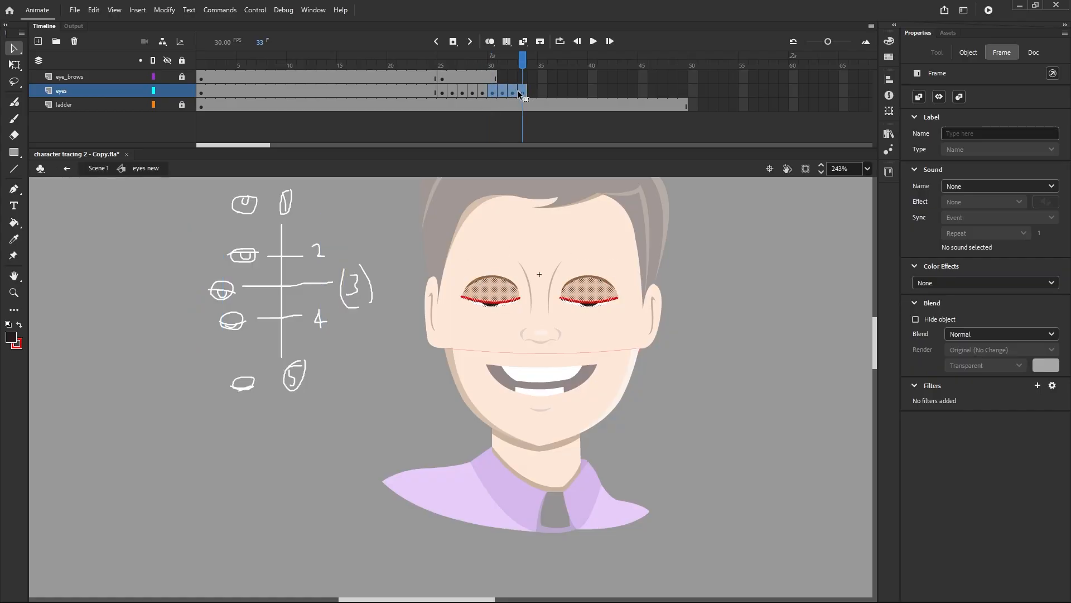
right_click(519, 94)
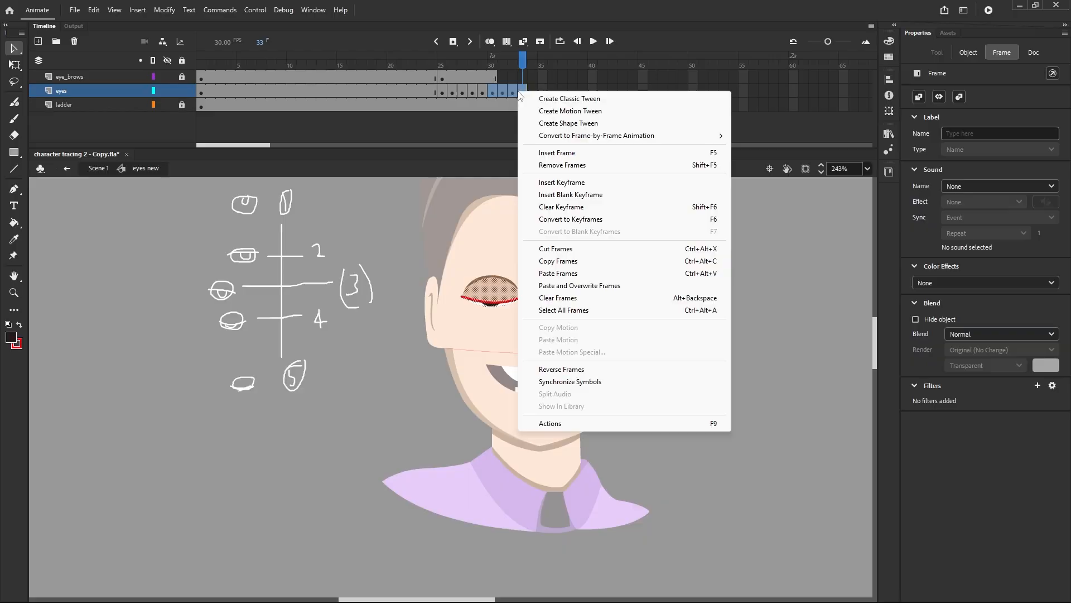
left_click(564, 370)
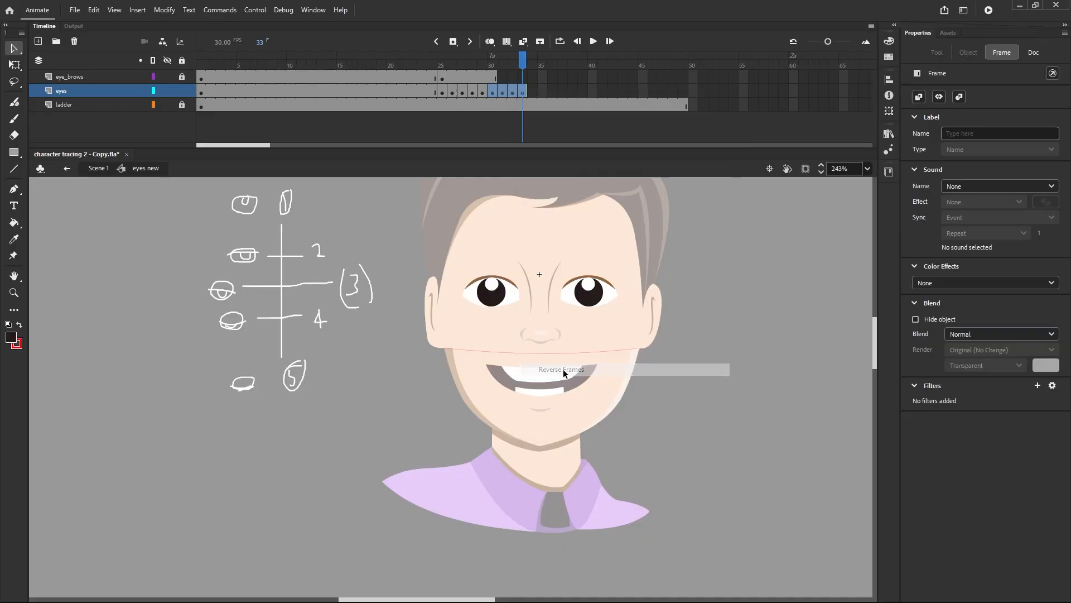
left_click(483, 93)
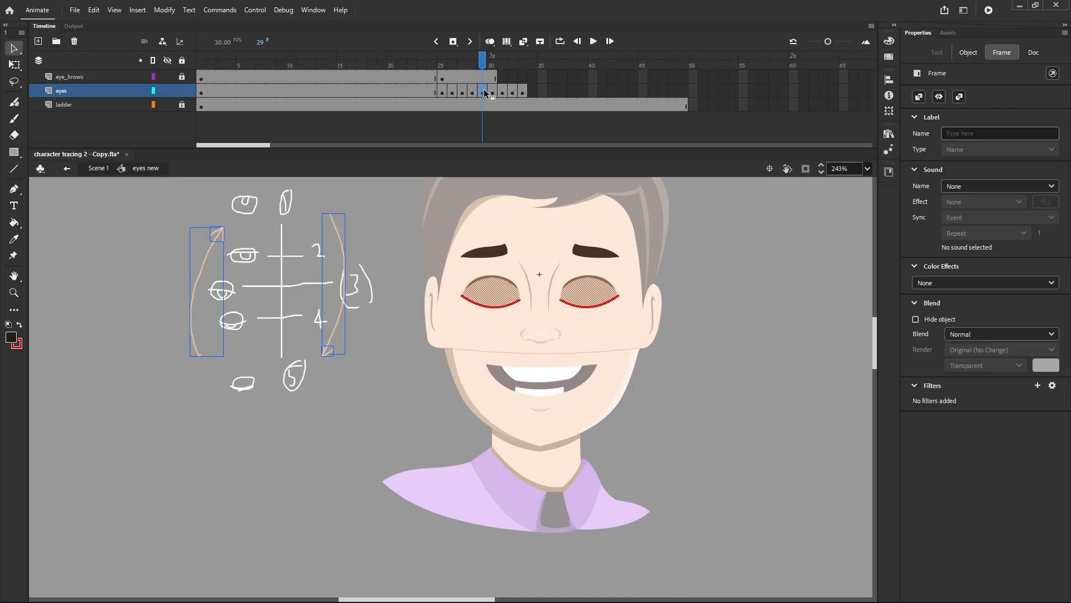
left_click(503, 94)
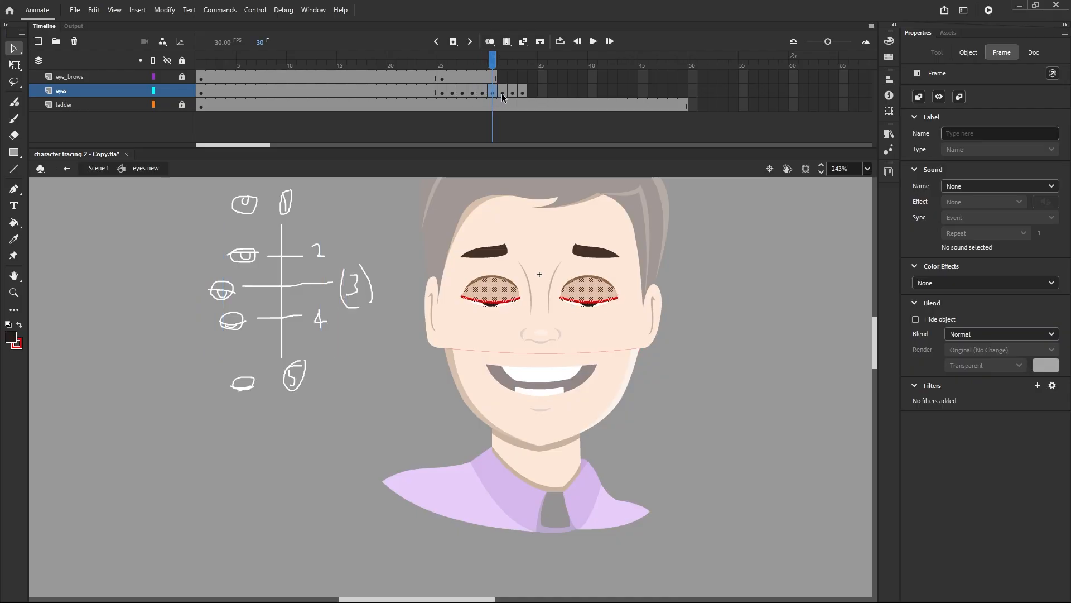
left_click(512, 94)
left_click(520, 92)
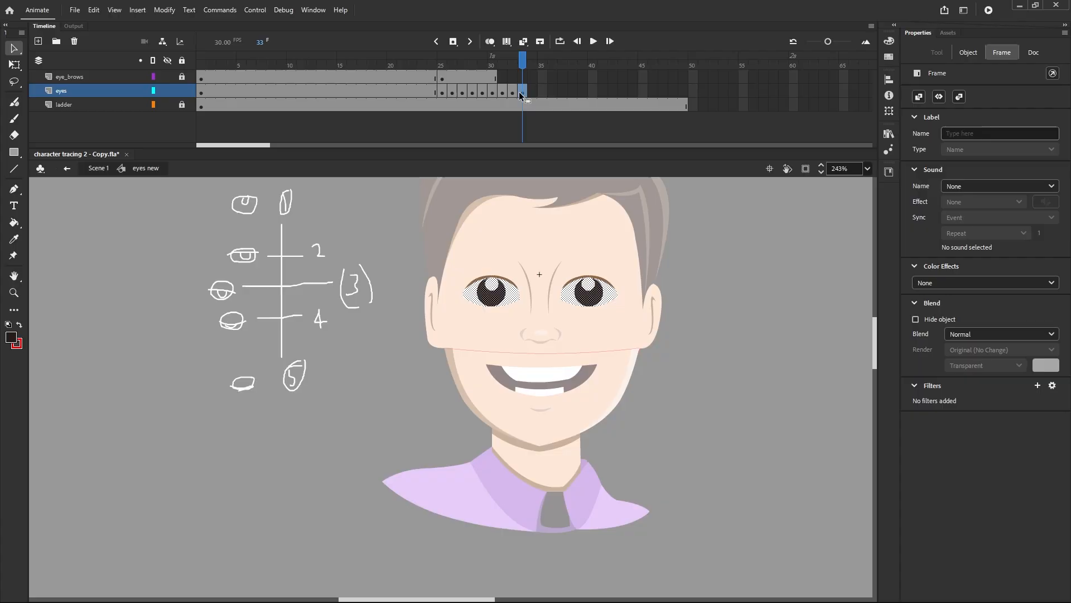
Step: Remove the red eyelid stroke from both eyes on frame 26 by setting the stroke colour to none
left_click(452, 93)
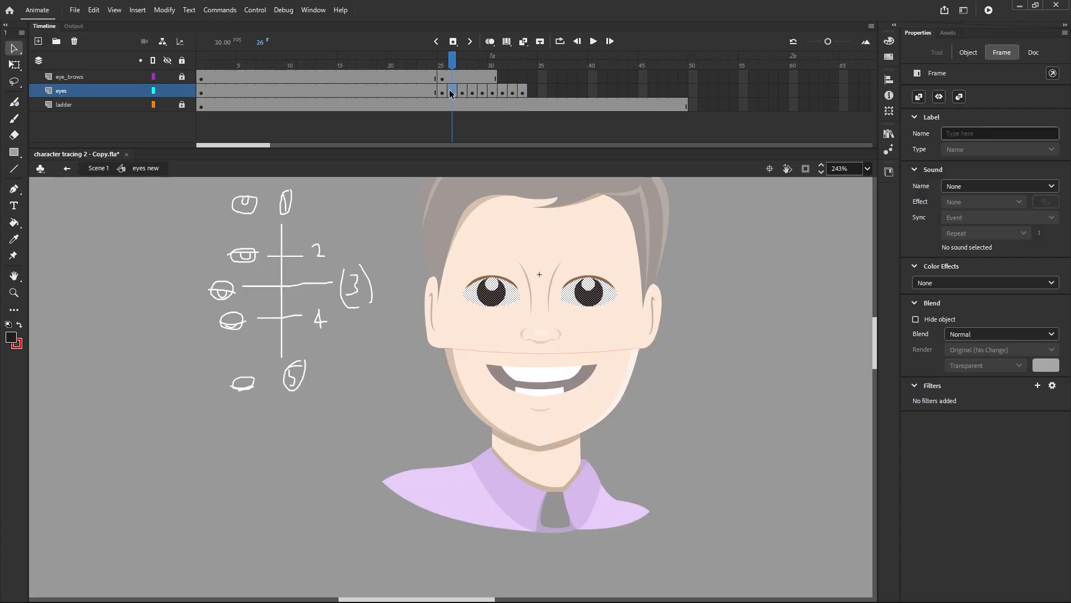
scroll(509, 305, "up", 2)
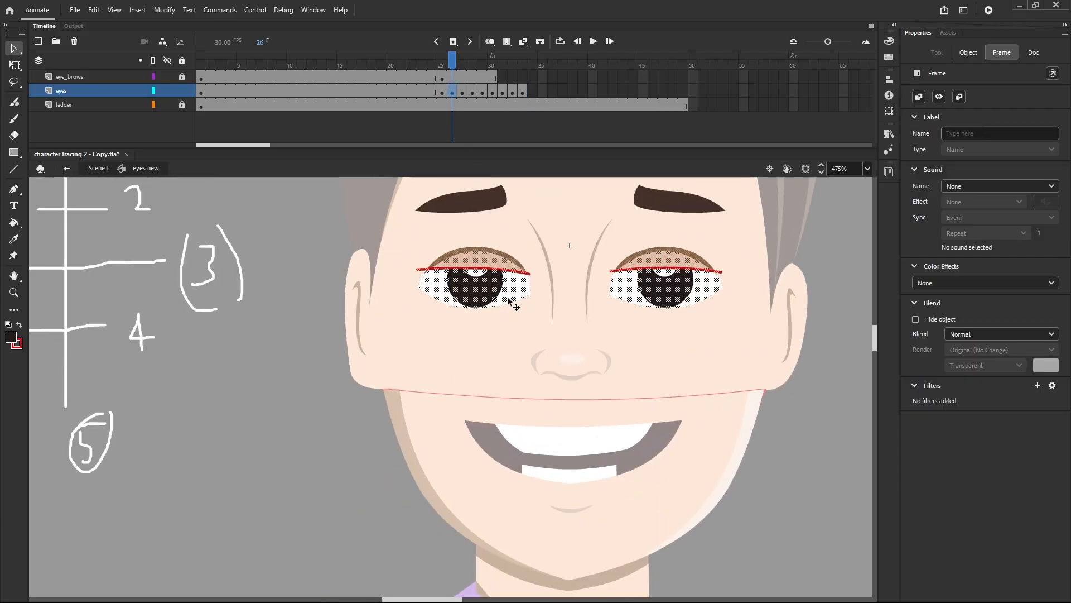
left_click(21, 347)
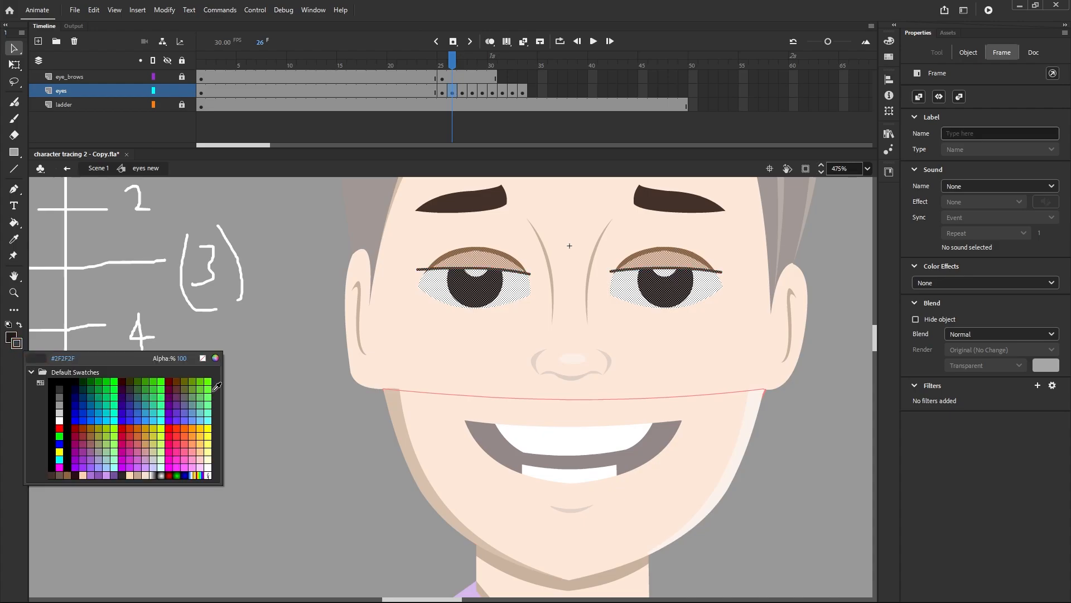
left_click(204, 357)
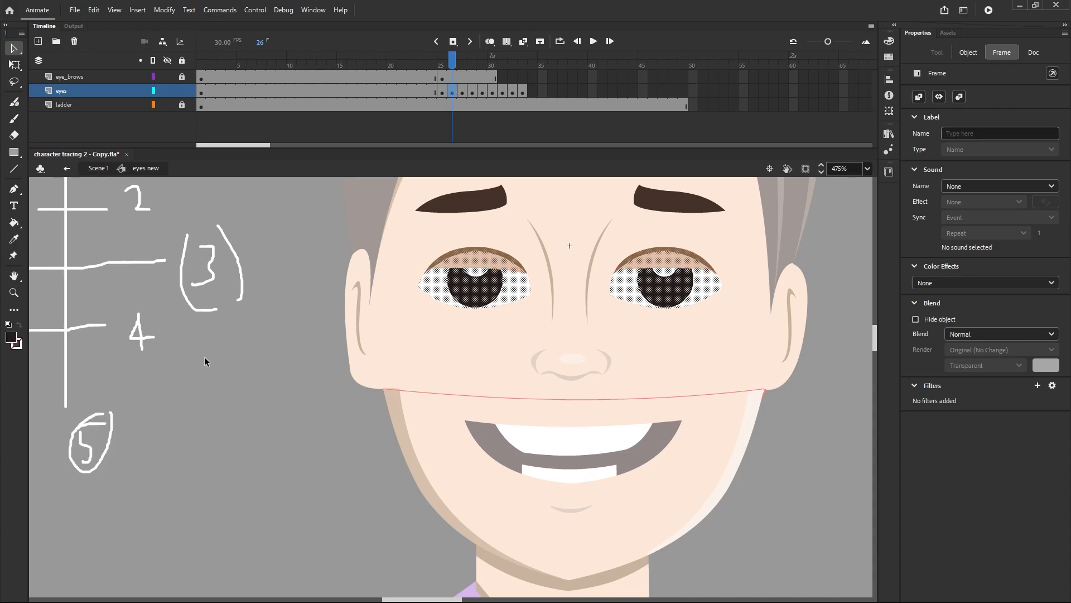
Step: Set the stroke colour of the eyes to none on frames 27 and 28
left_click(462, 92)
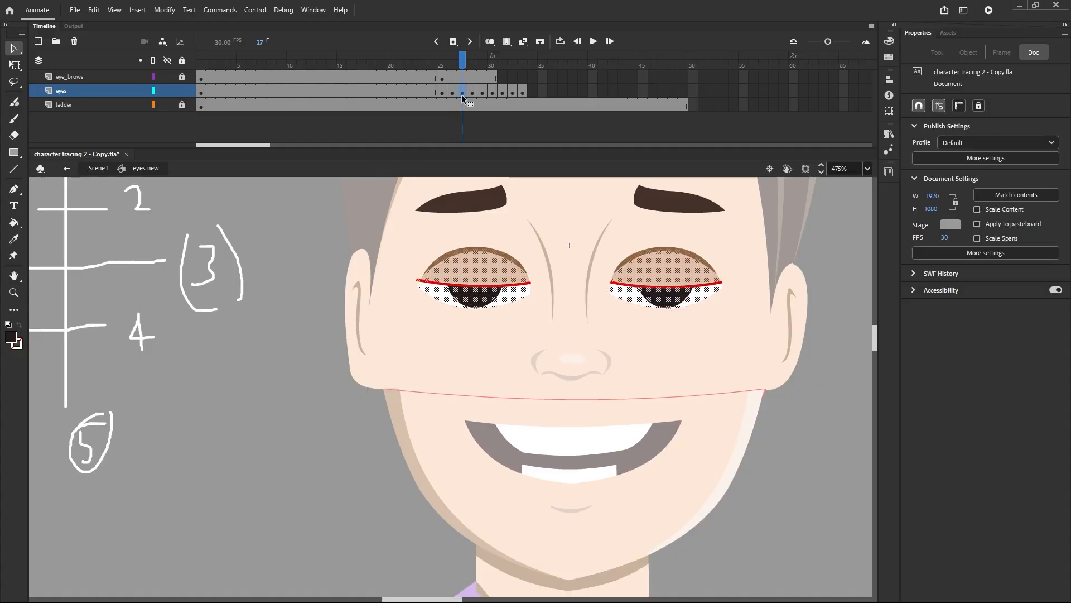
left_click(21, 346)
left_click(205, 359)
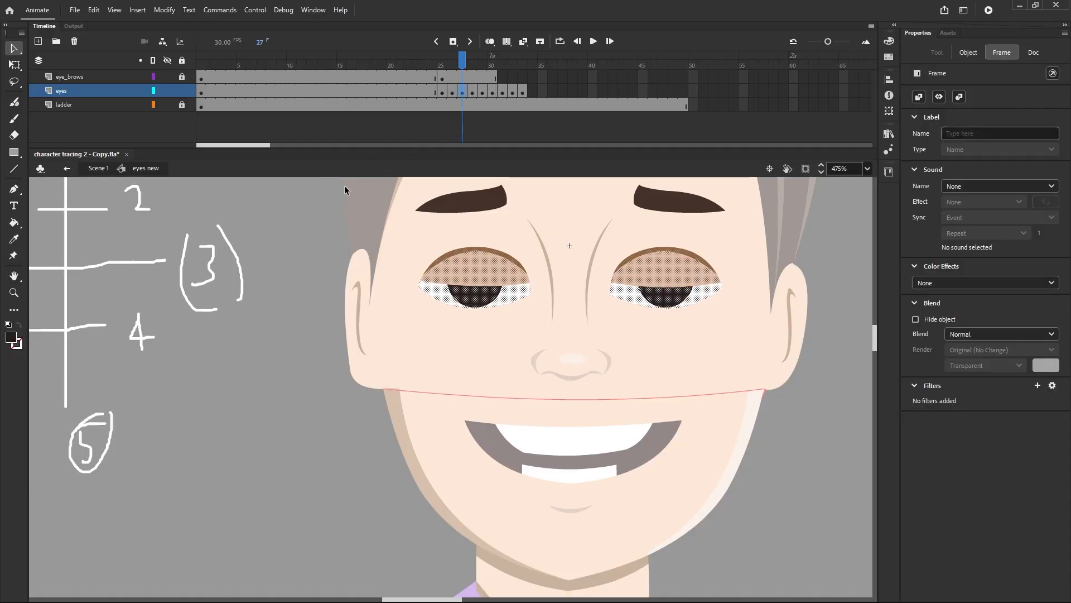
left_click(472, 92)
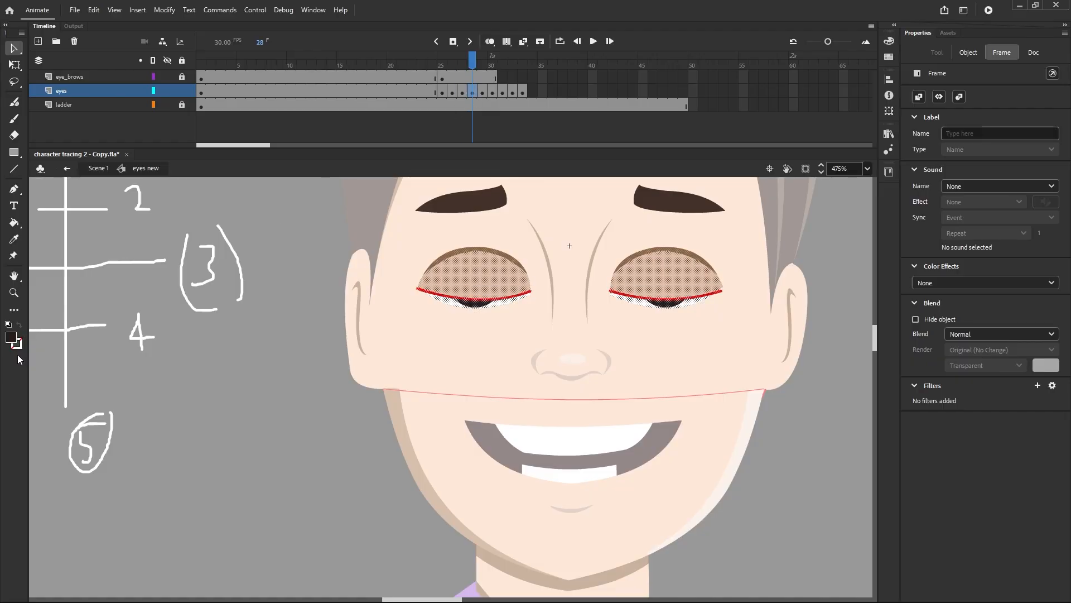
left_click(18, 344)
left_click(202, 360)
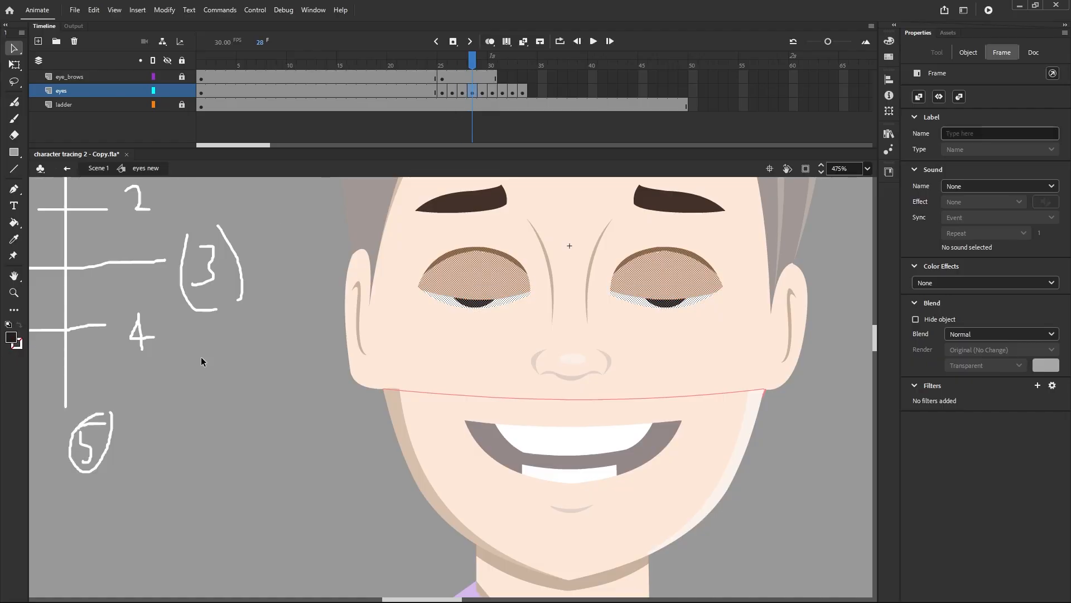
Step: Set the stroke colour of the eyes to none on frames 29 and 30 of the eyes layer
left_click(482, 92)
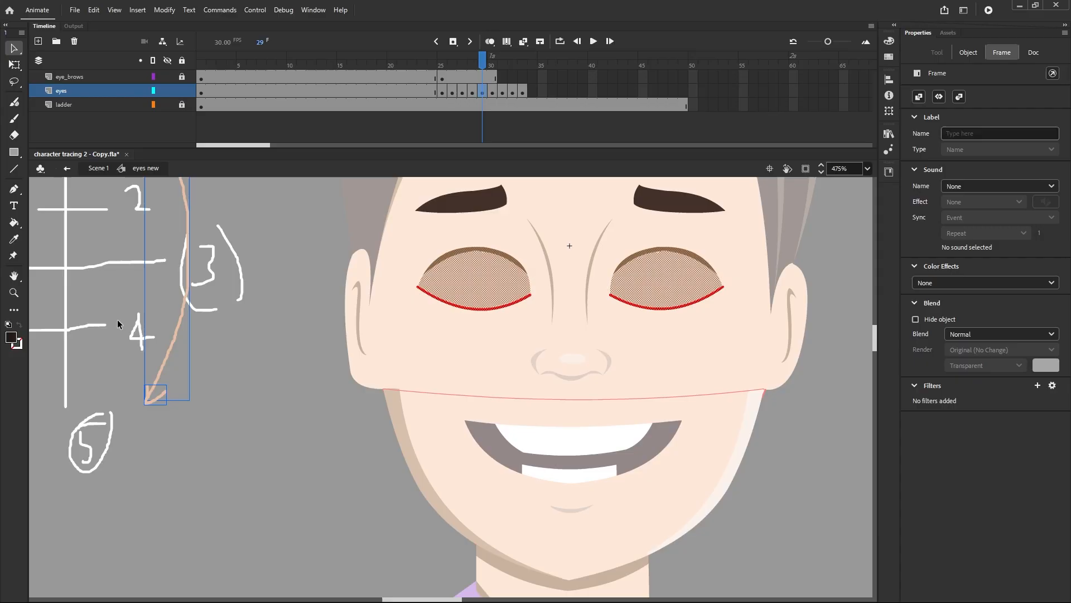
left_click(17, 343)
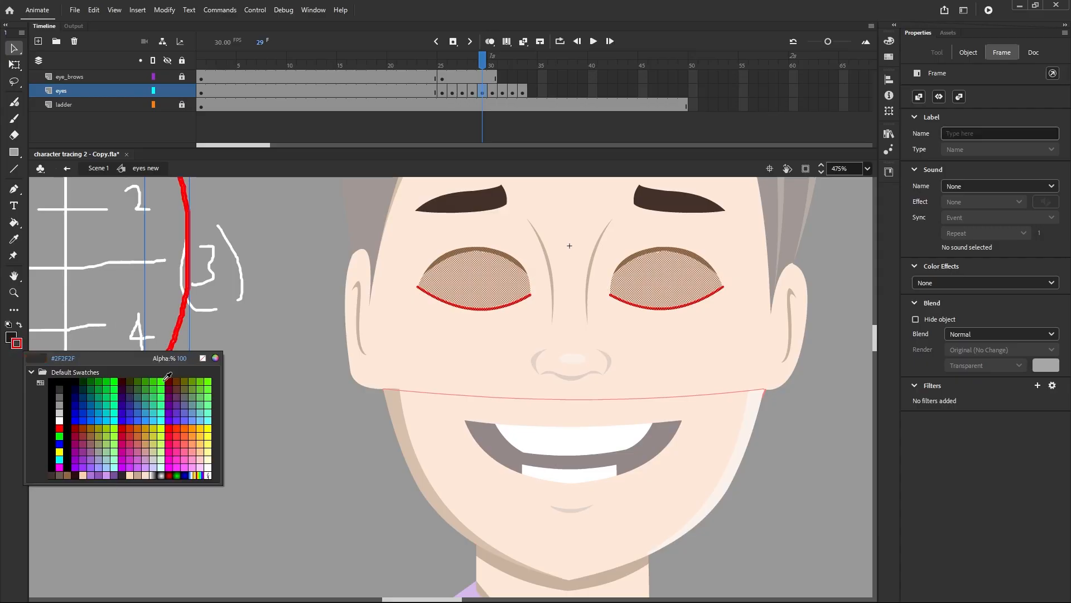
left_click(202, 358)
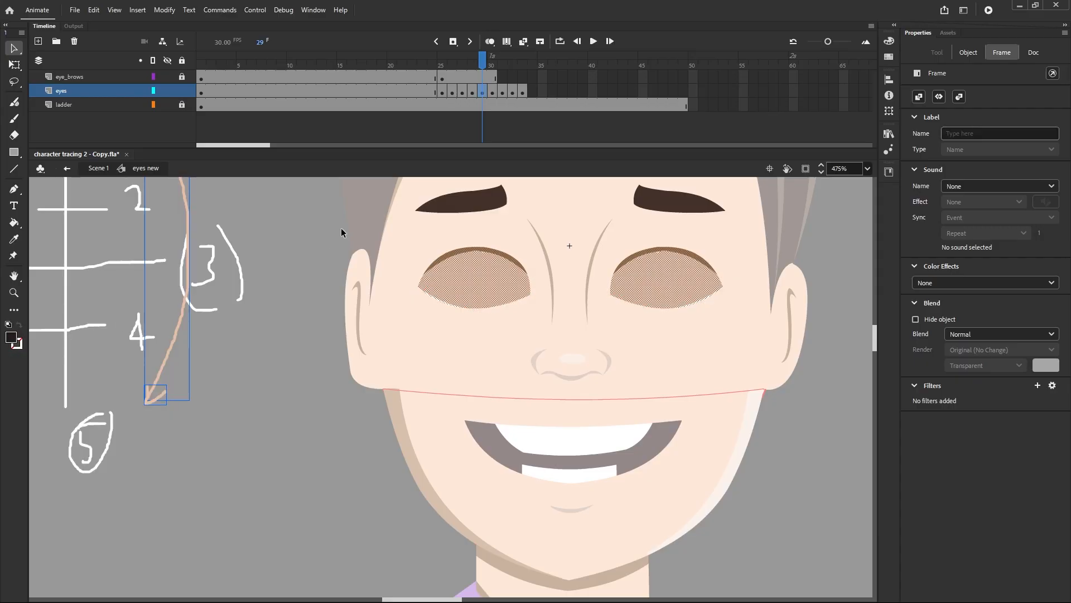
left_click(493, 101)
left_click(17, 346)
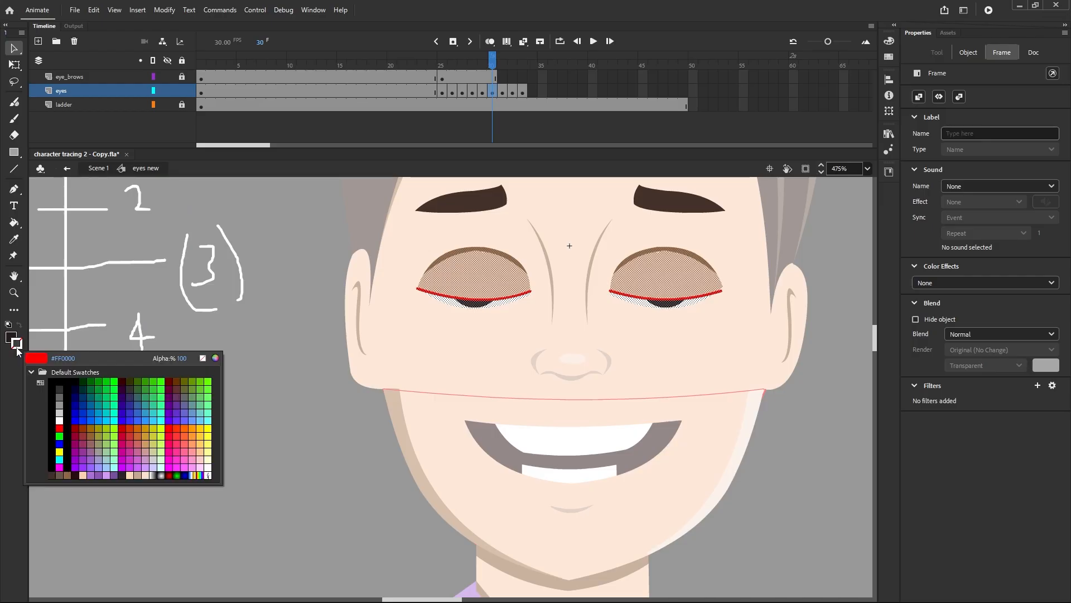
left_click(204, 360)
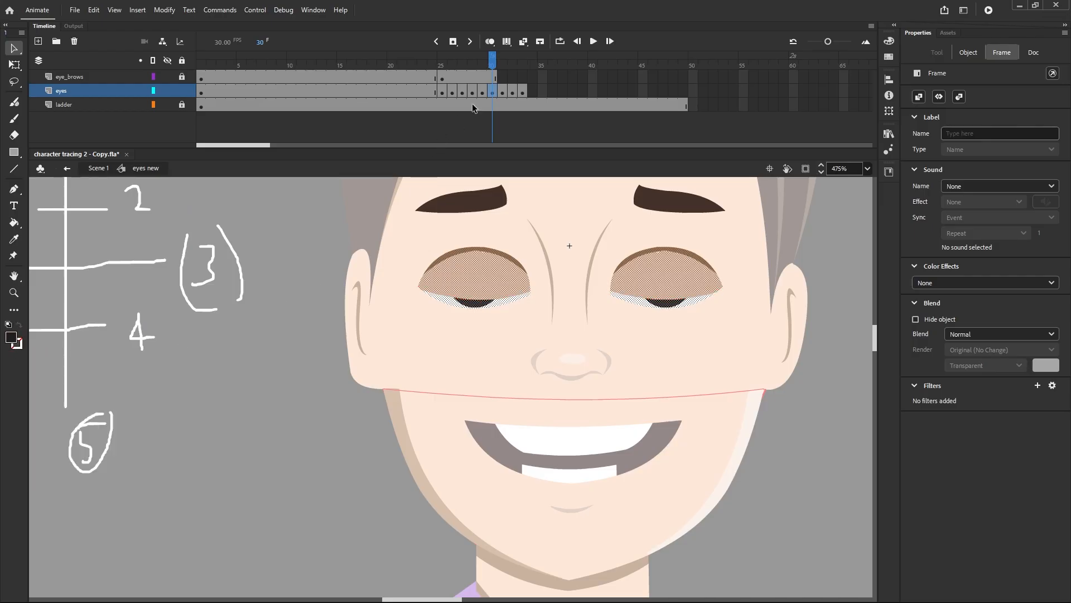
Step: Remove the red eyelid strokes on frames 31 and 32 by setting their stroke colour to none
left_click(502, 100)
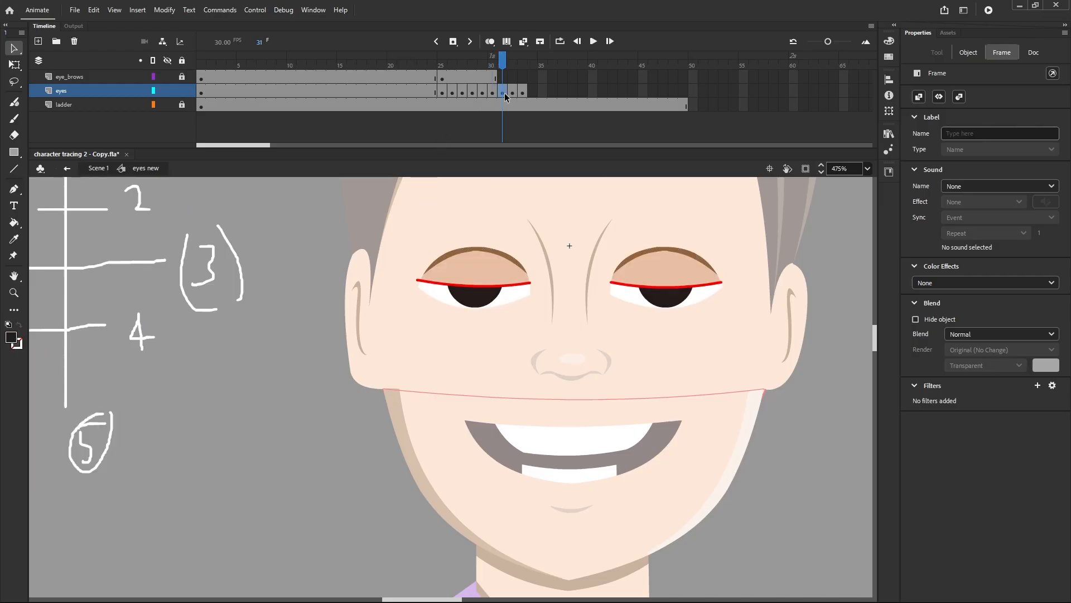
left_click(16, 345)
left_click(202, 360)
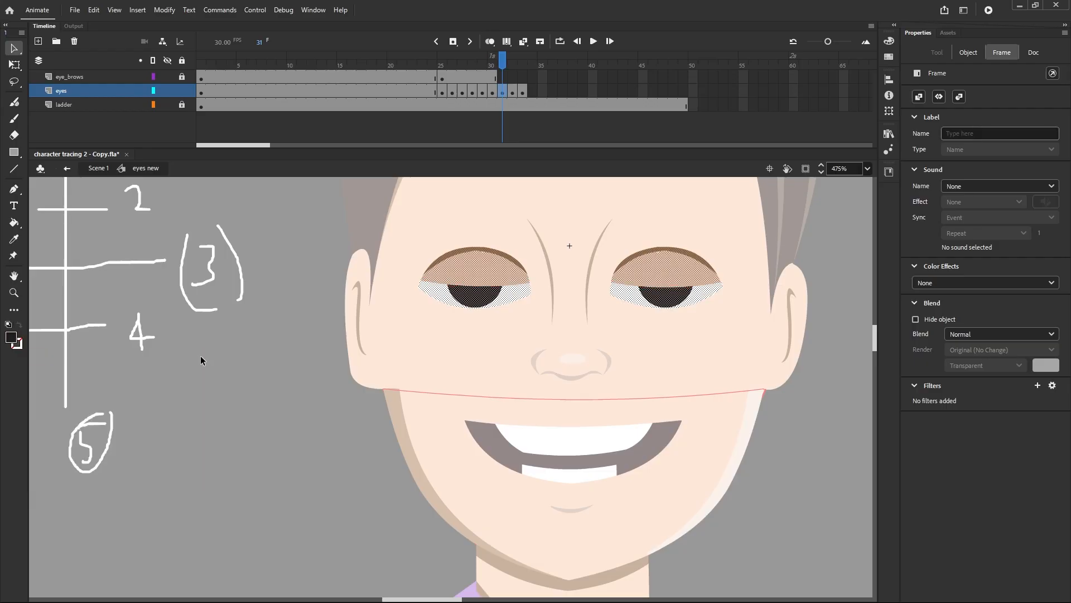
left_click(513, 95)
left_click(16, 345)
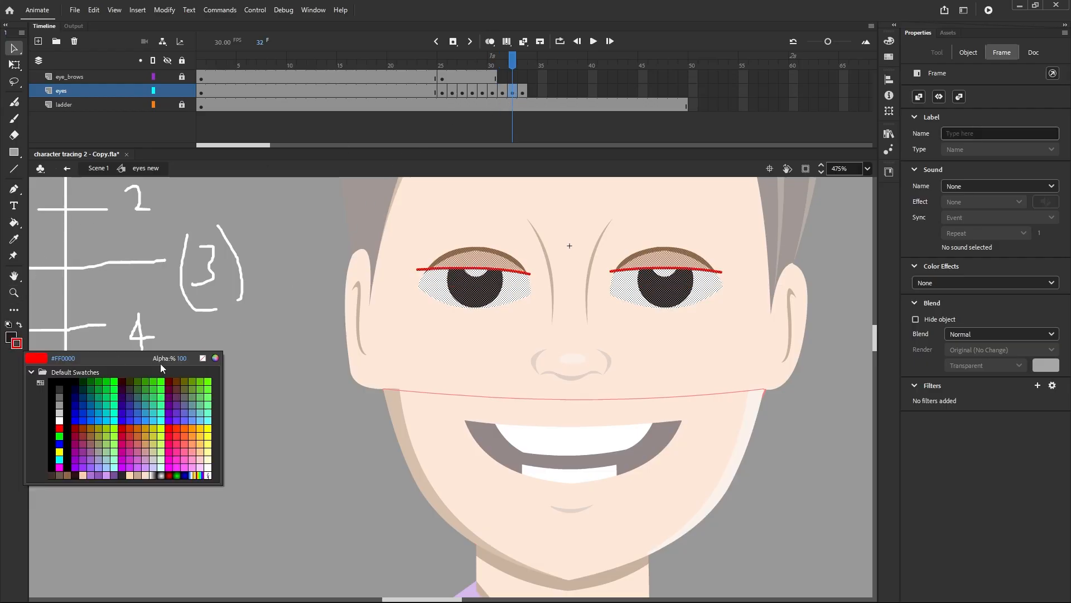
left_click(202, 360)
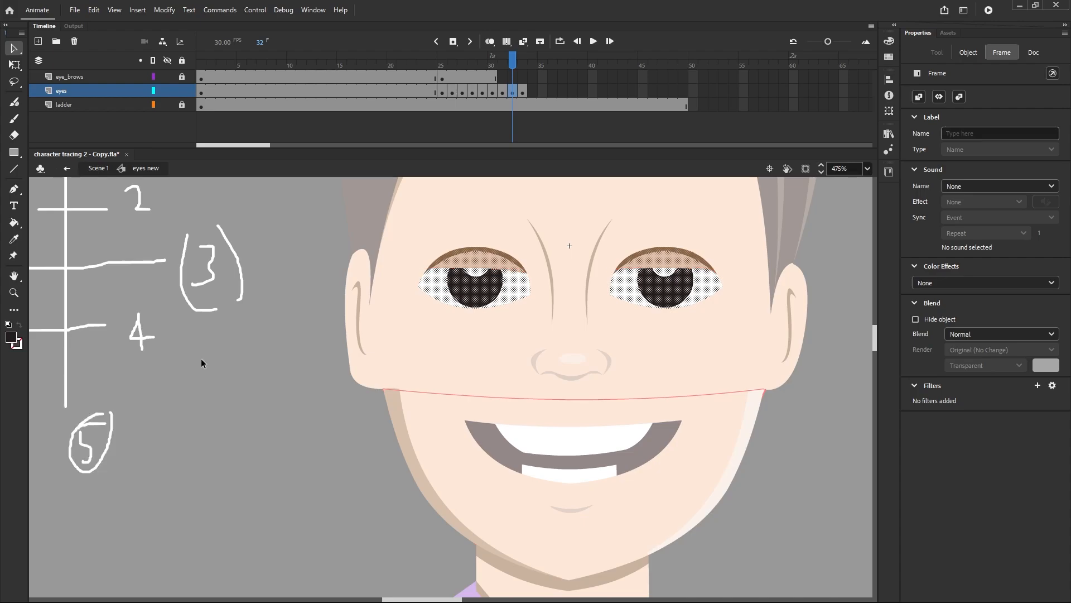
Step: Check frame 33 for leftover red strokes and scrub through the blink starting at frame 25
left_click(523, 91)
left_click(332, 216)
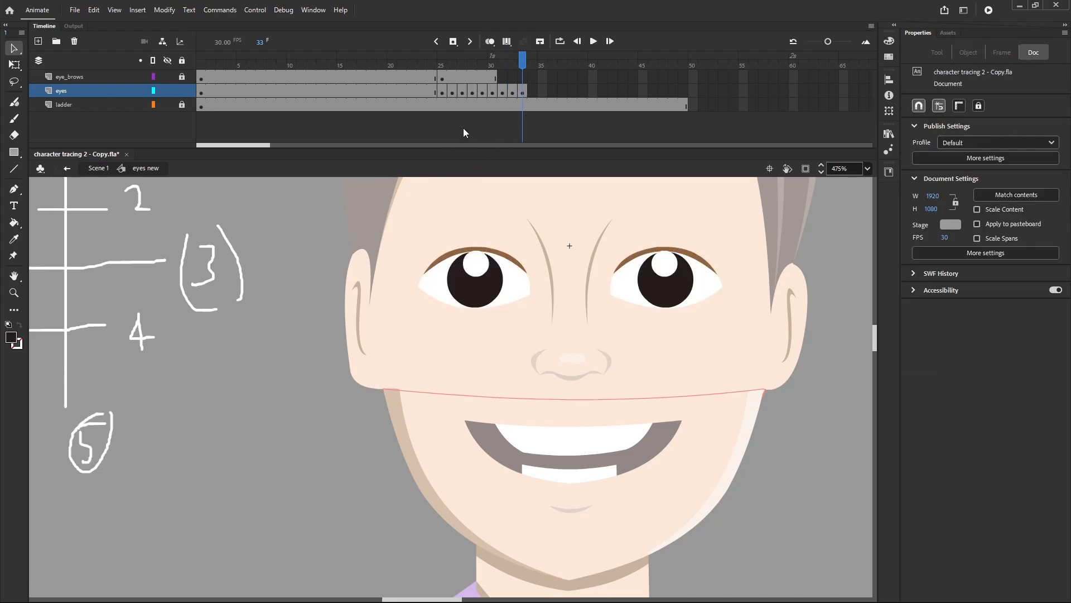
left_click_drag(522, 124, 442, 175)
scroll(510, 346, "down", 5)
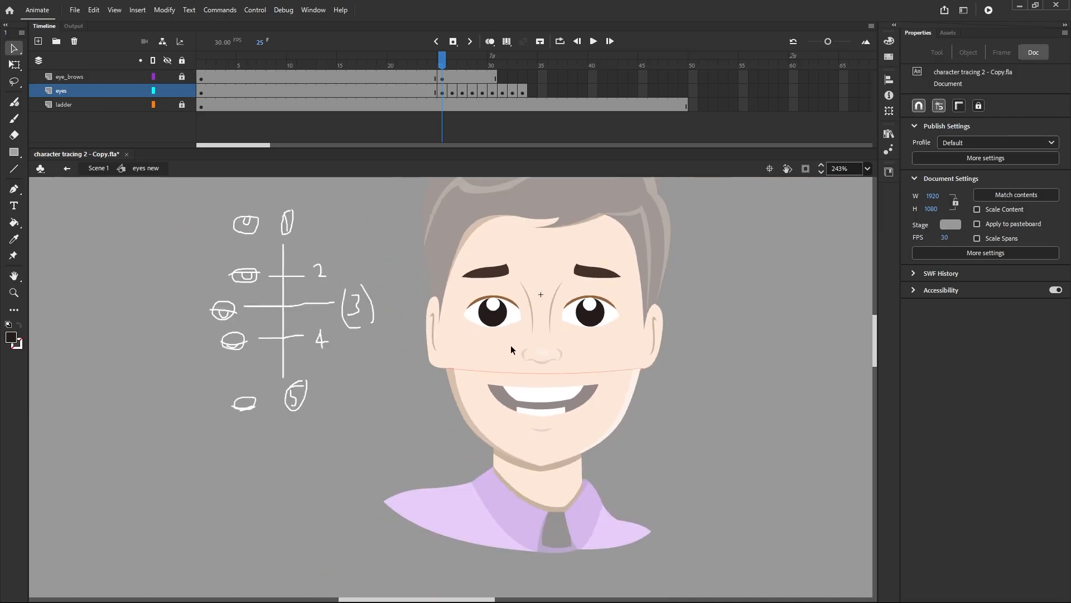
mouse_move(445, 67)
left_mouse_down()
mouse_move(494, 101)
mouse_move(478, 105)
left_mouse_up()
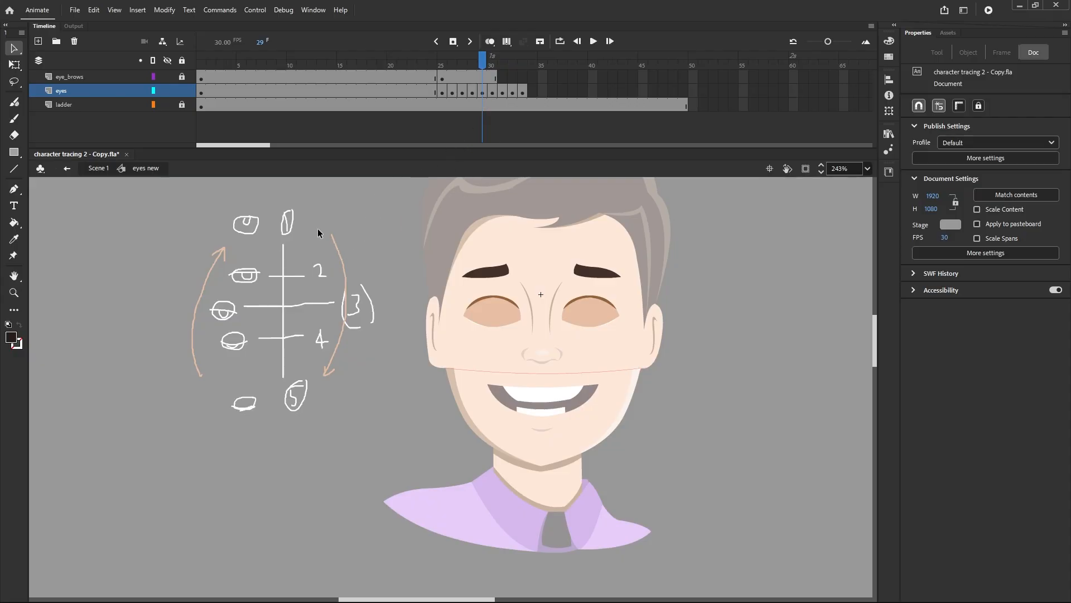
Step: Try deleting the two direction arrows beside the blink timing chart, then restore them
mouse_move(317, 228)
left_mouse_down()
mouse_move(362, 394)
mouse_move(363, 437)
left_mouse_up()
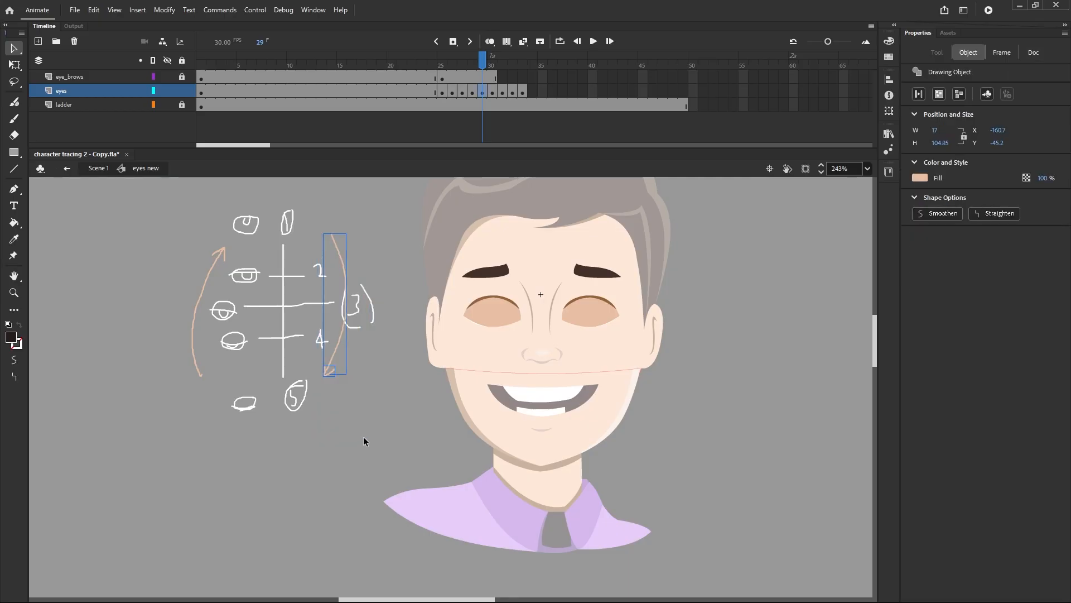
left_click_drag(189, 243, 236, 426)
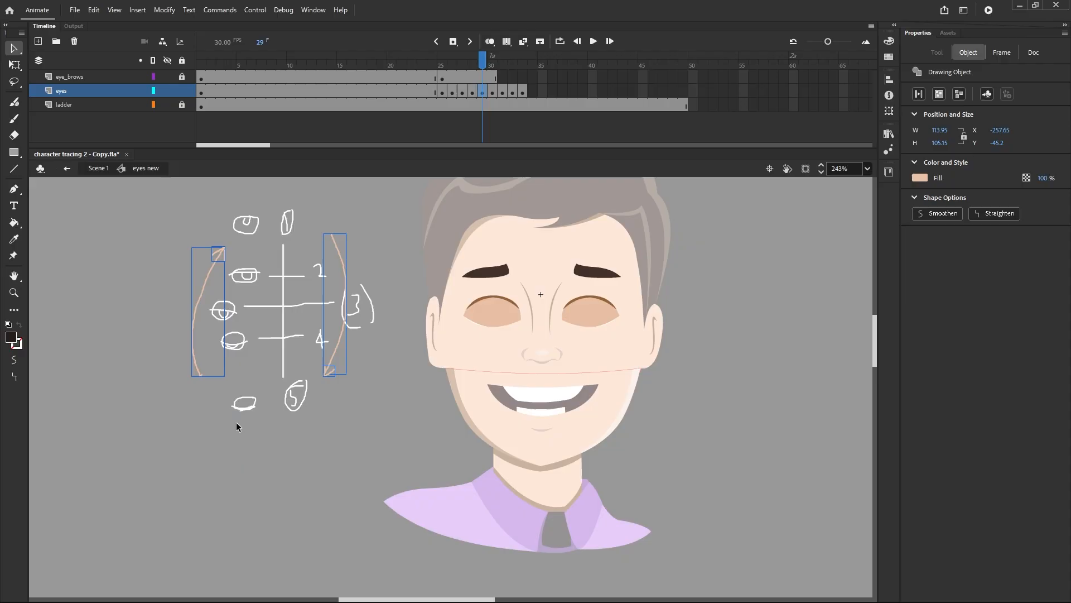
key("Delete")
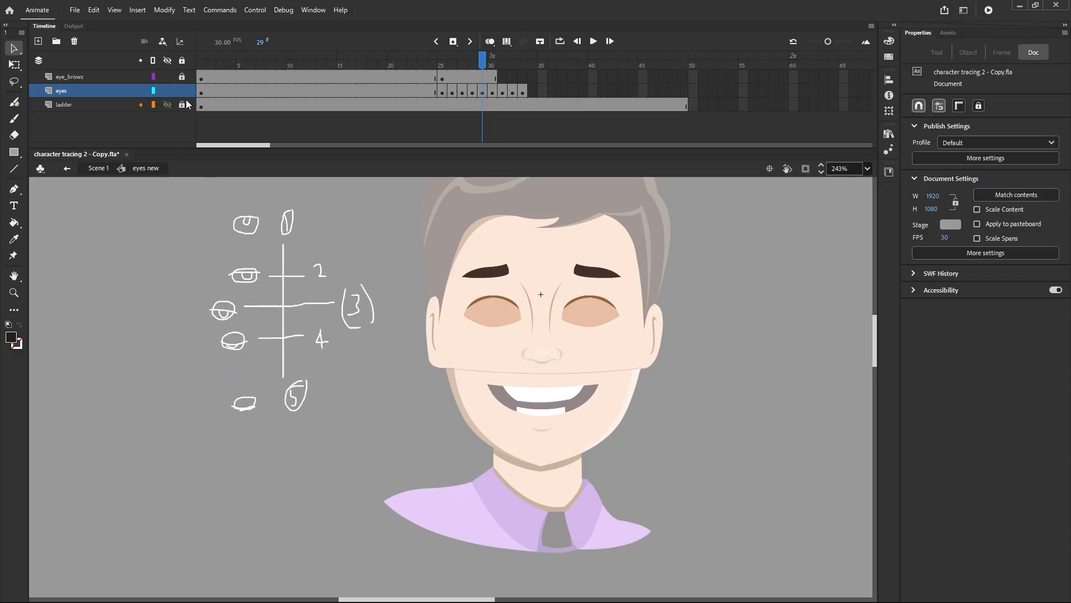
left_click(201, 109)
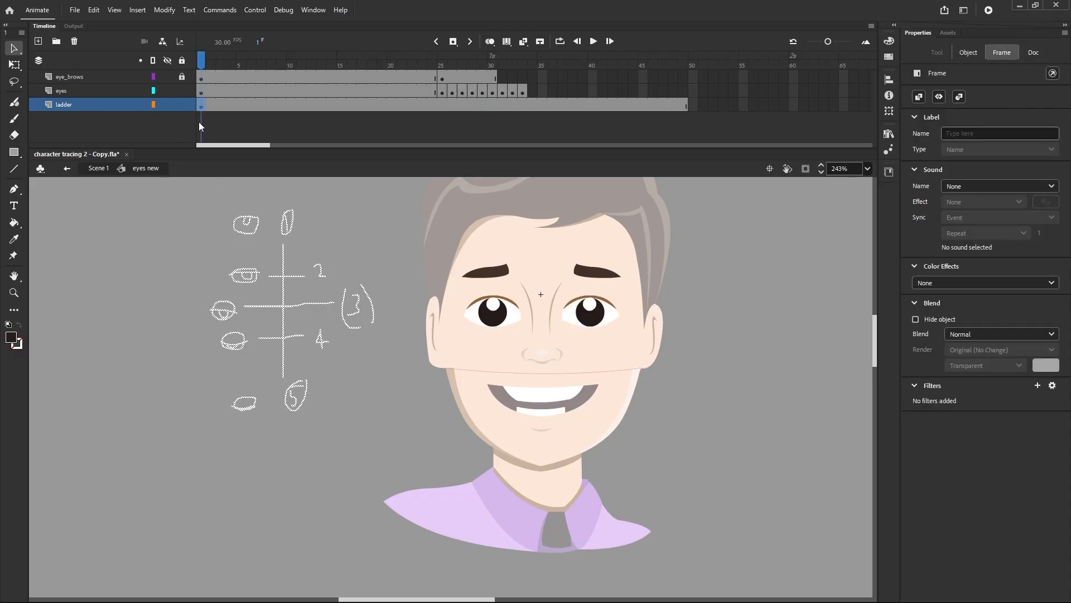
key("ctrl+z")
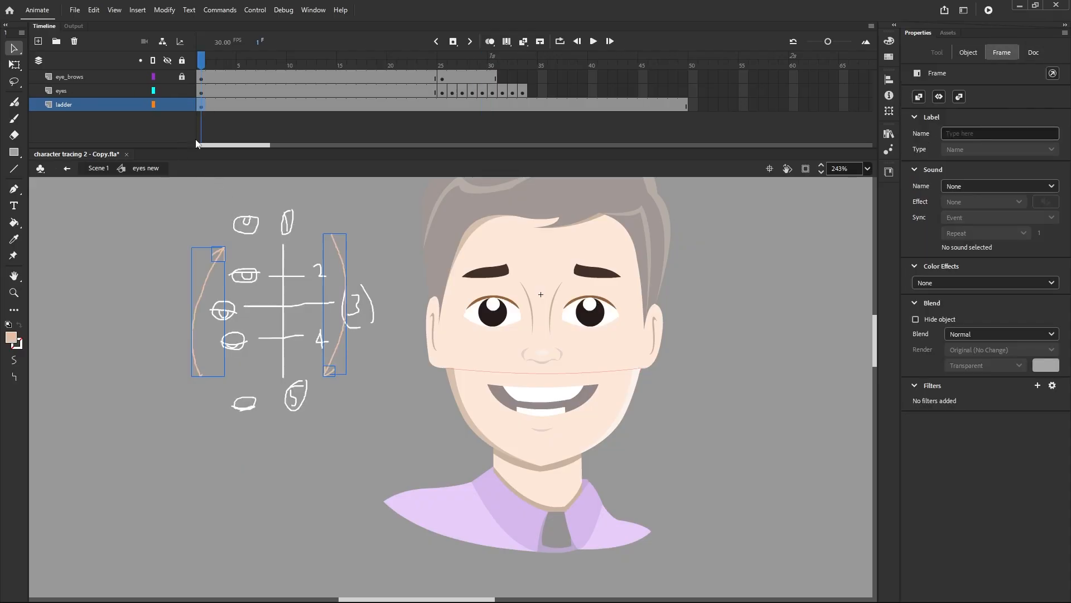
Step: Lock the ladder layer and scrub the blink animation from frame 1 to frame 33
left_click(181, 106)
mouse_move(201, 59)
left_mouse_down()
mouse_move(545, 160)
mouse_move(485, 163)
mouse_move(512, 170)
mouse_move(444, 153)
mouse_move(522, 161)
left_mouse_up()
left_click(320, 157)
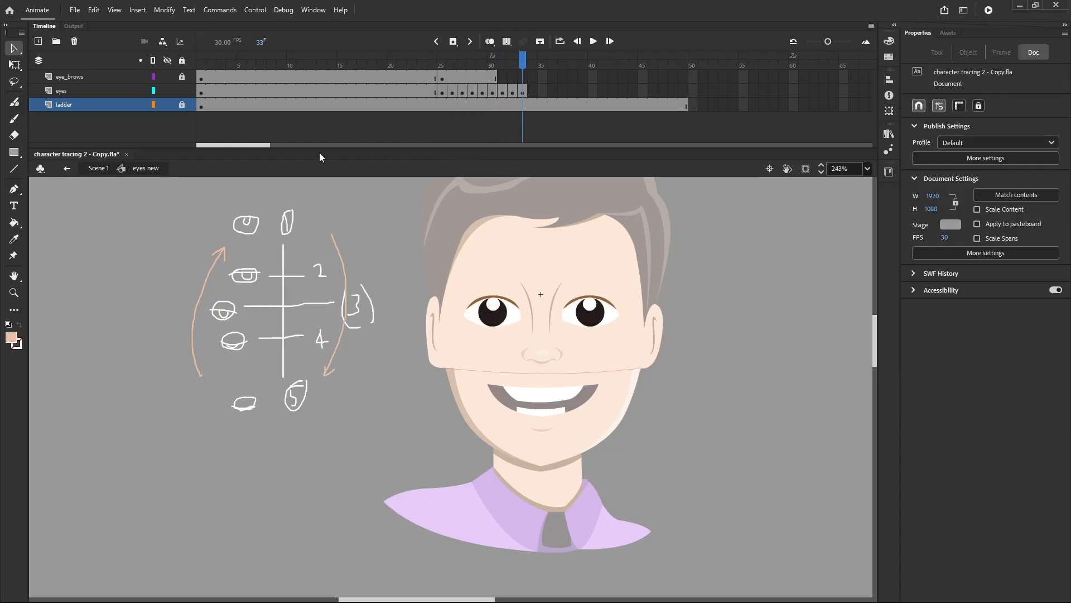
Step: With the eyes layer locked and the eye_brows layer unlocked, extend the eye_brows layer to frame 33
left_click(182, 91)
left_click(182, 77)
left_click(524, 76)
right_click(526, 78)
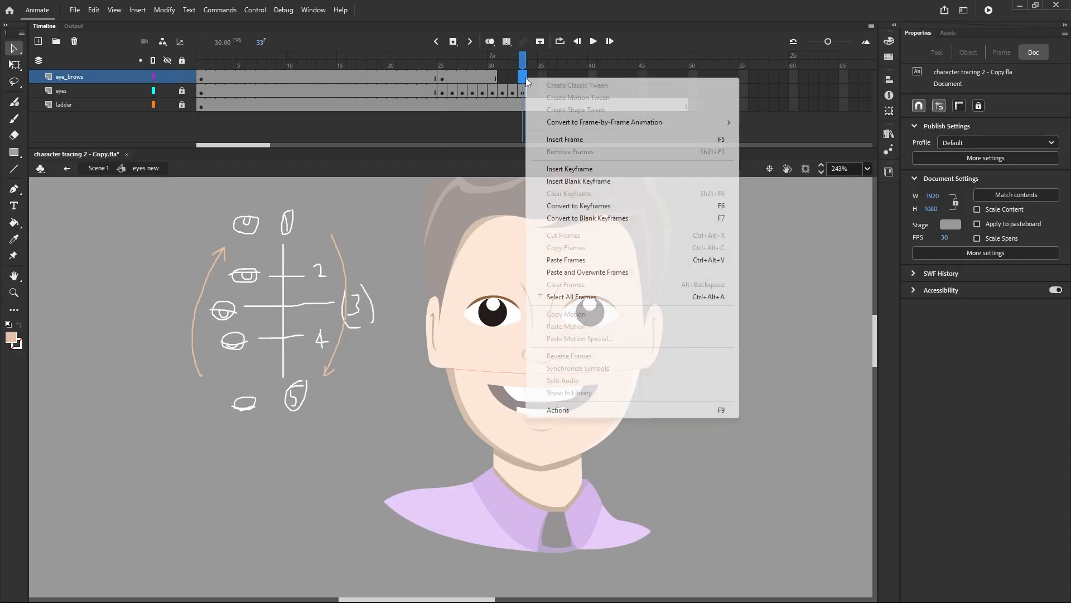
left_click(565, 139)
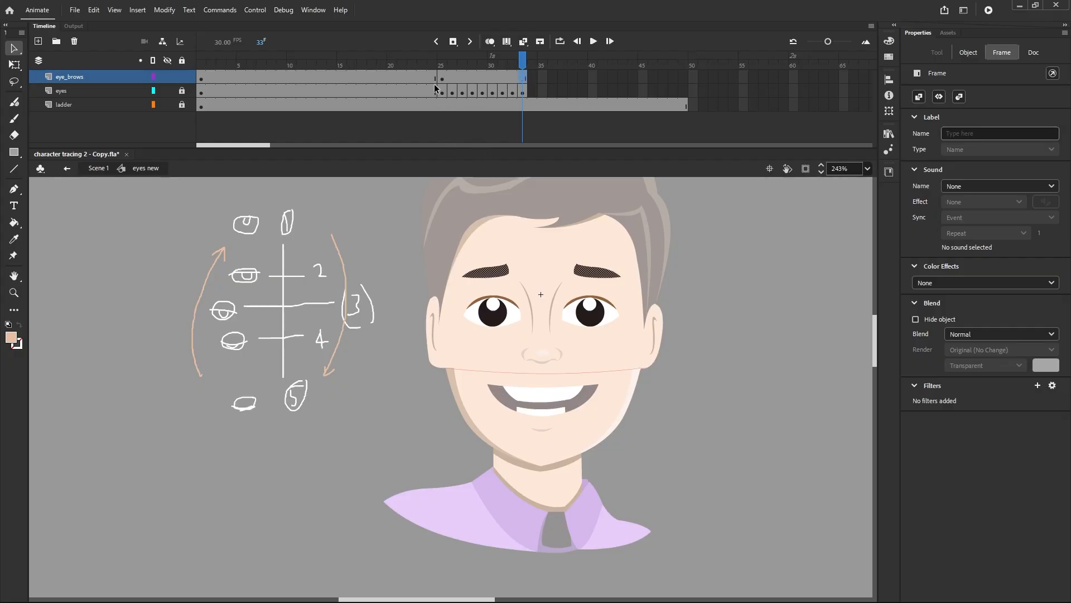
Step: Convert the eyebrows on frame 1 into a Graphic symbol named eyebrow new
left_click(202, 81)
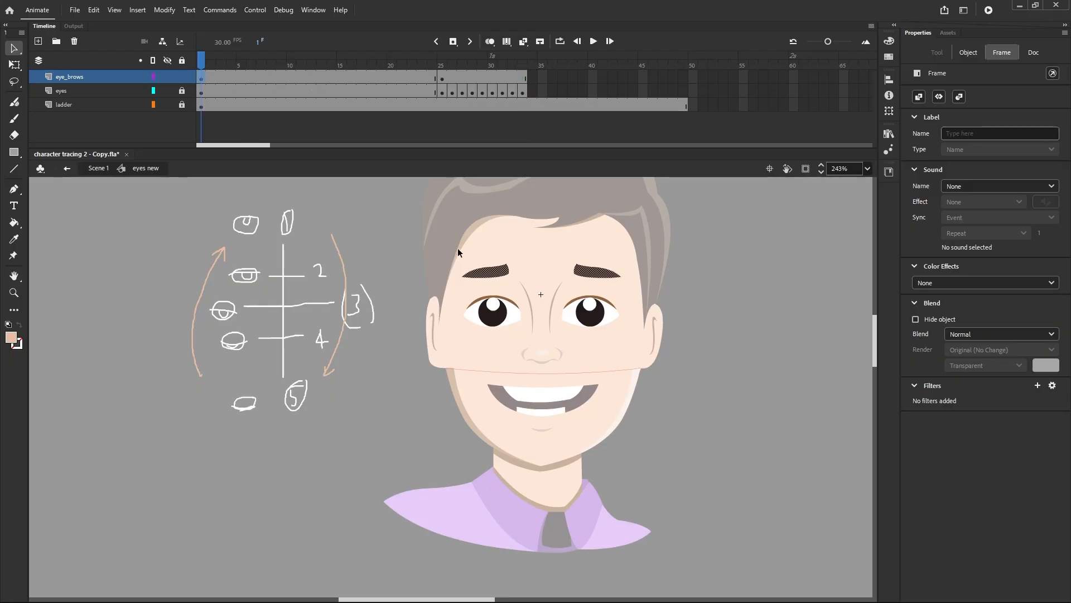
right_click(501, 274)
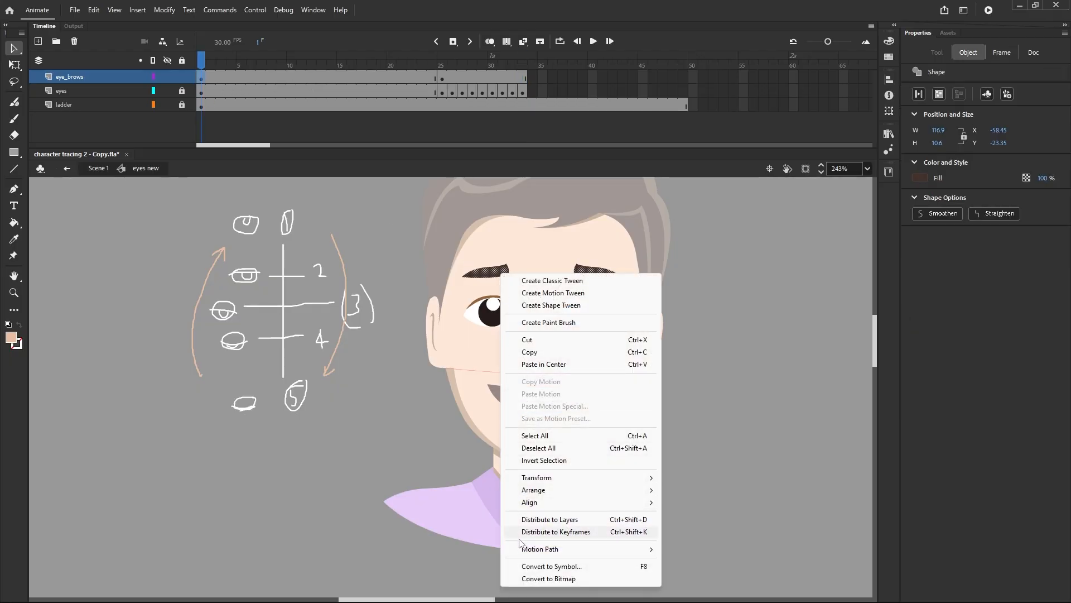
left_click(526, 566)
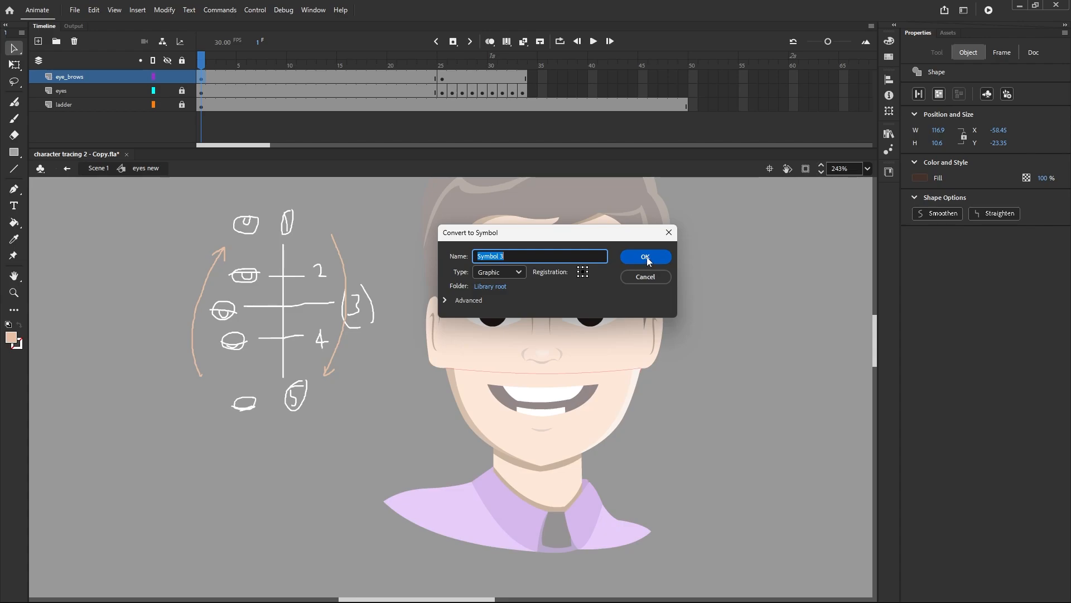
type("eyebrow new")
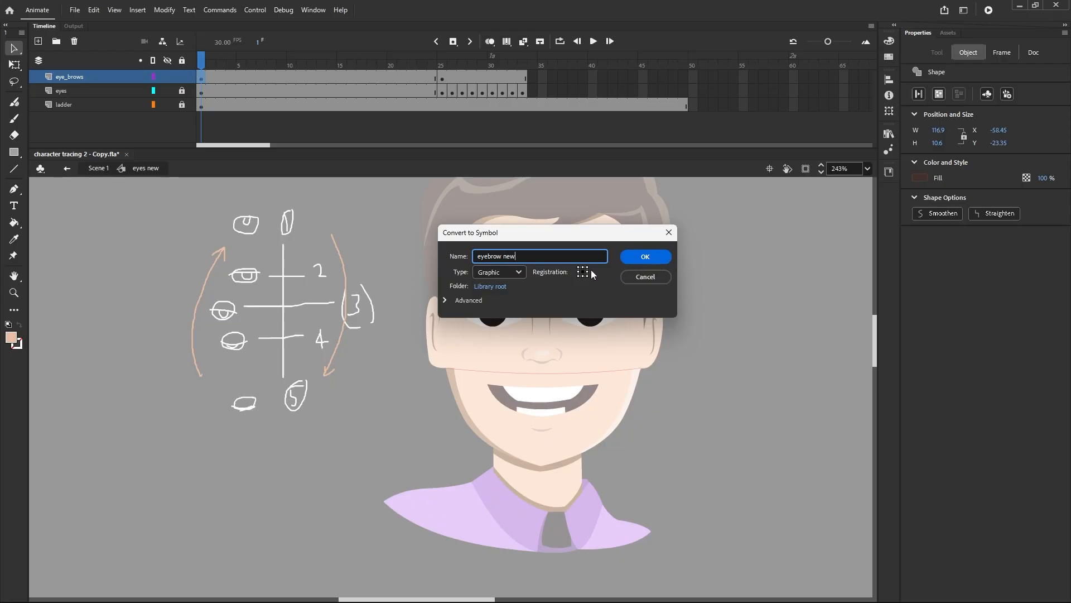
left_click(637, 260)
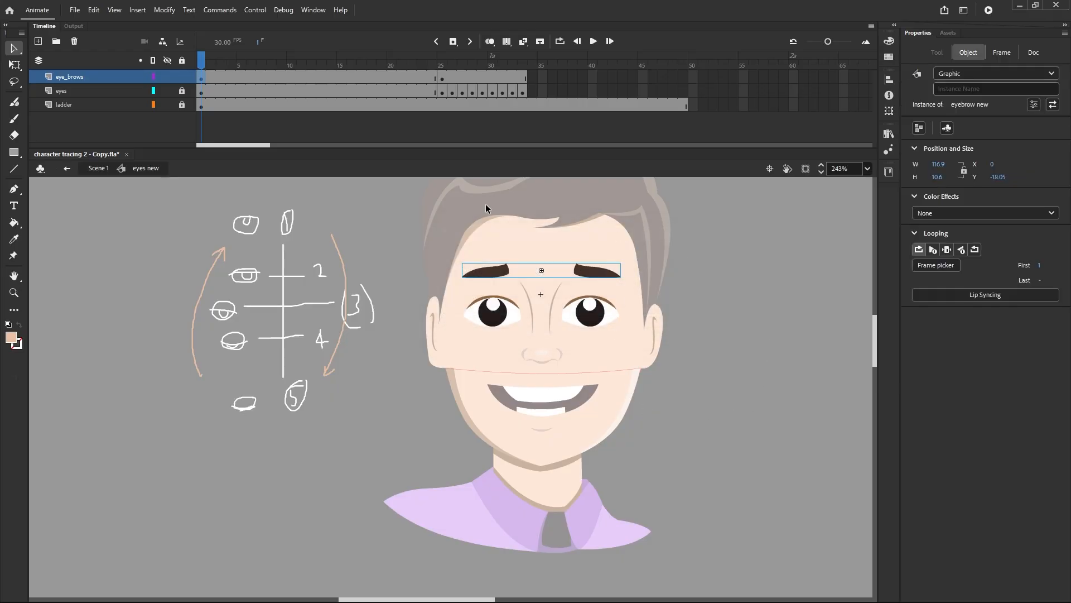
left_click(383, 188)
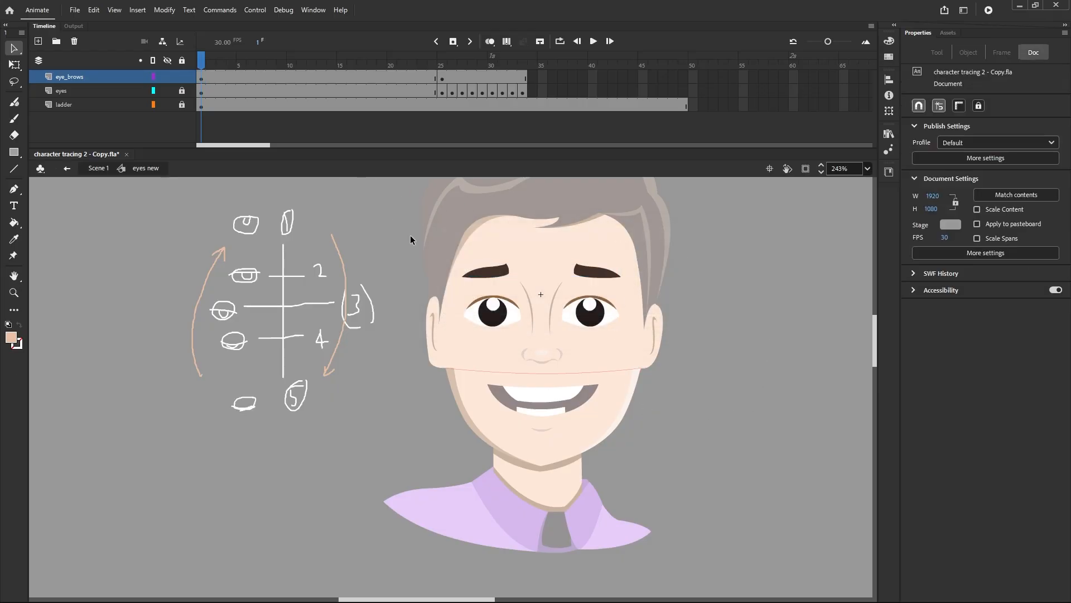
Step: Copy the frame 1 span of the eye_brows layer and paste it at frame 25 of the same layer
left_click(488, 270)
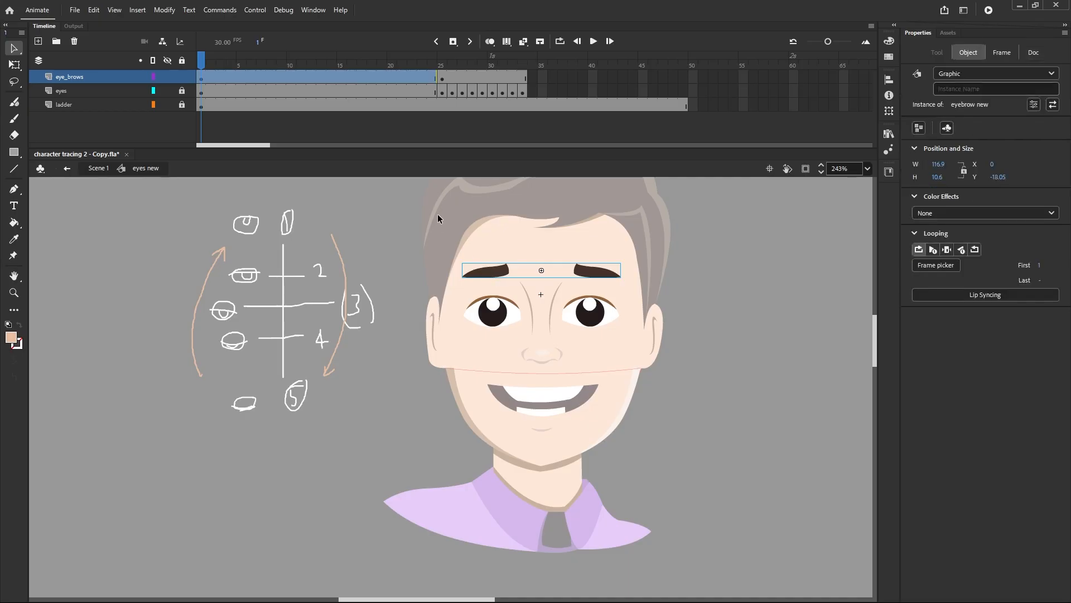
right_click(202, 77)
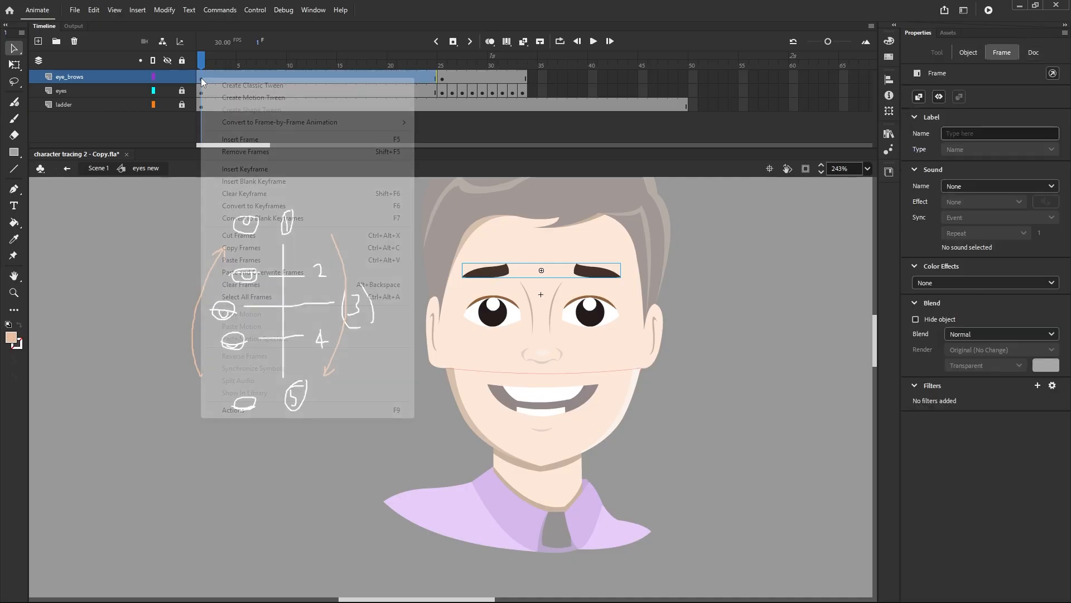
left_click(246, 247)
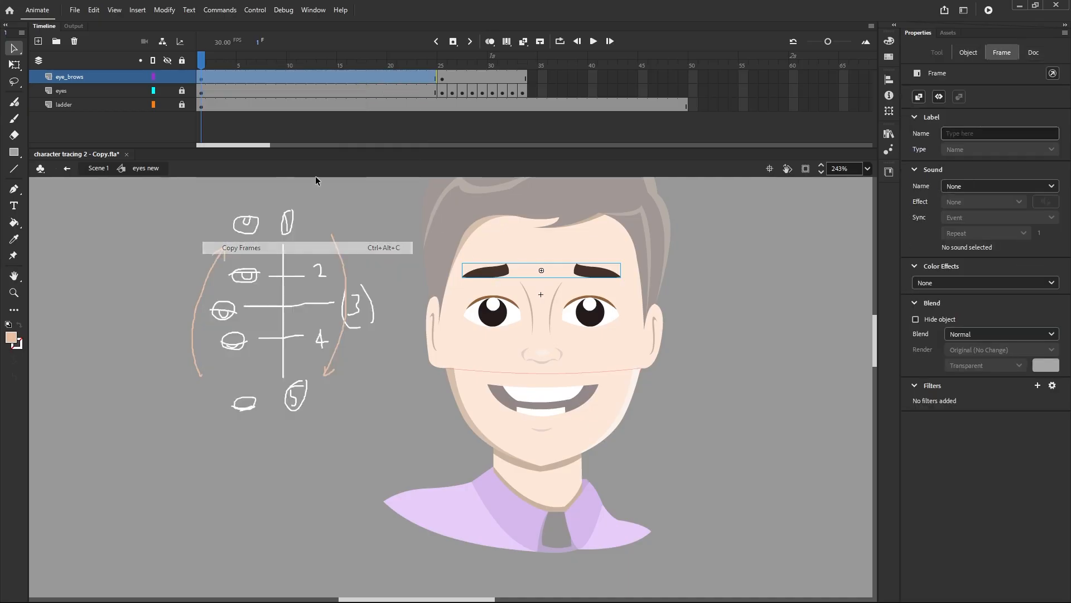
left_click(442, 78)
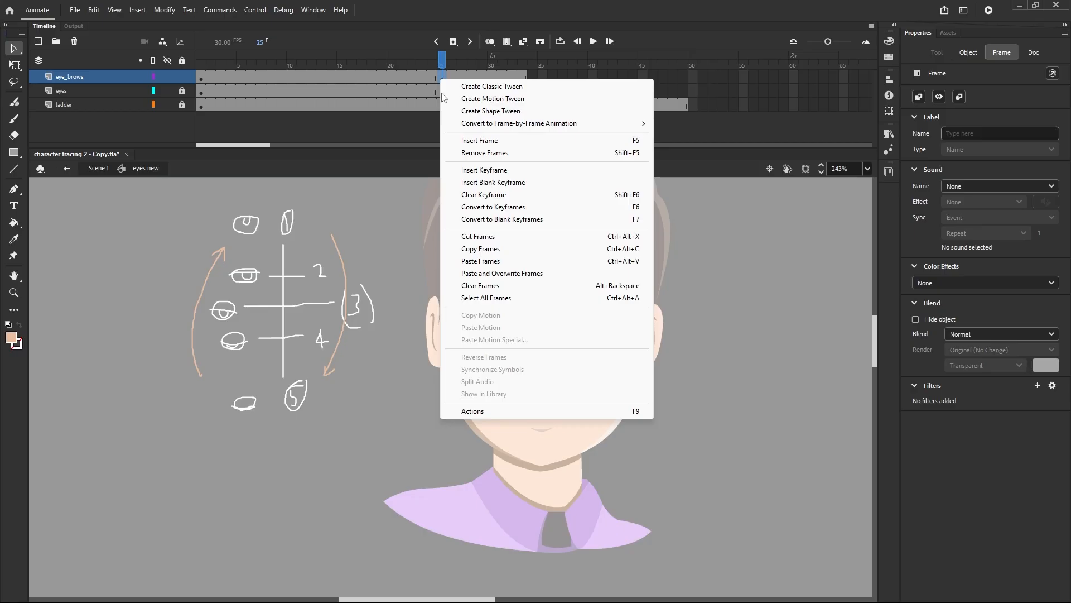
left_click(468, 261)
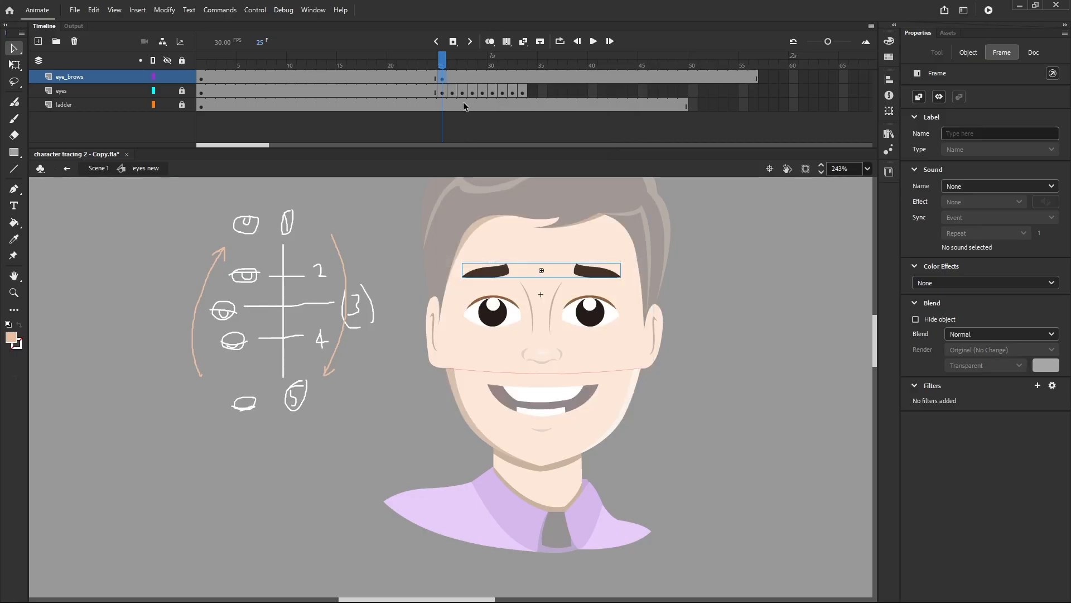
Step: Break apart the eyebrow symbol instance on frame 25 of the eye_brows layer
left_click(428, 240)
left_click_drag(434, 243, 511, 286)
left_click(431, 226)
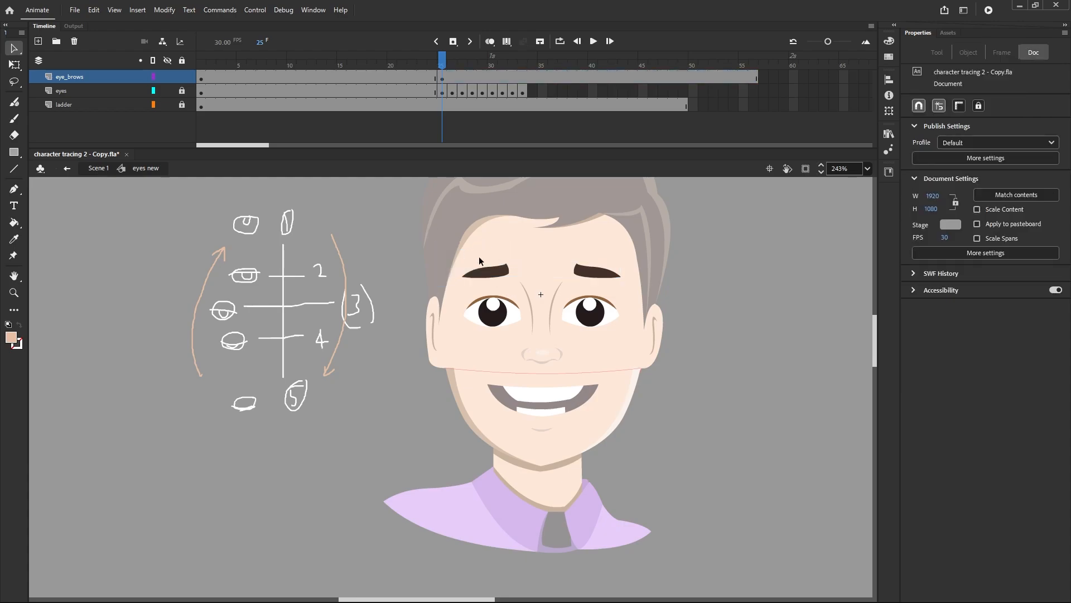
left_click(488, 273)
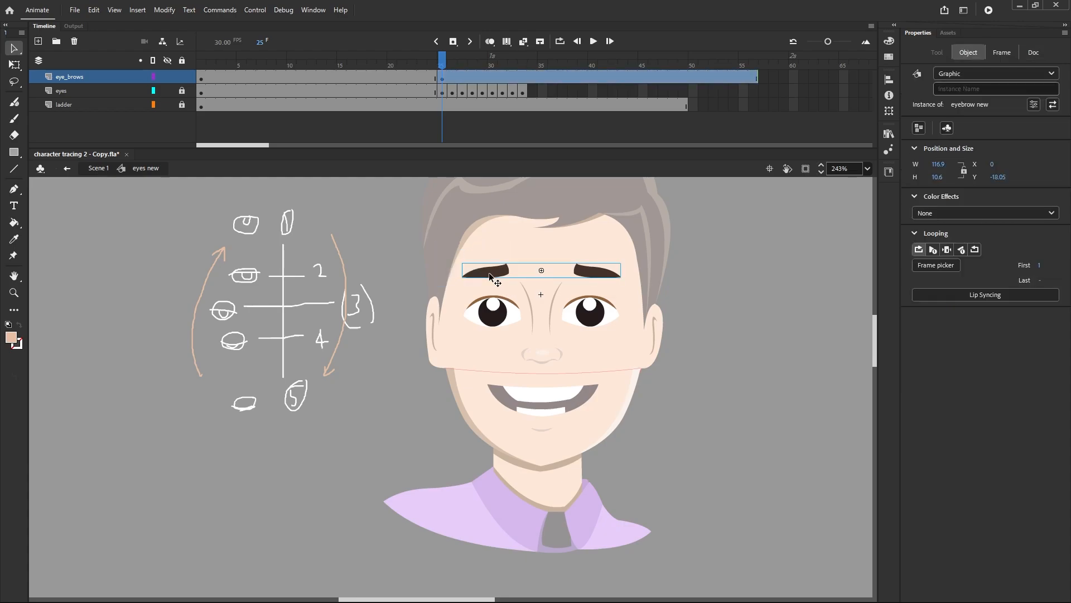
key("ctrl+b")
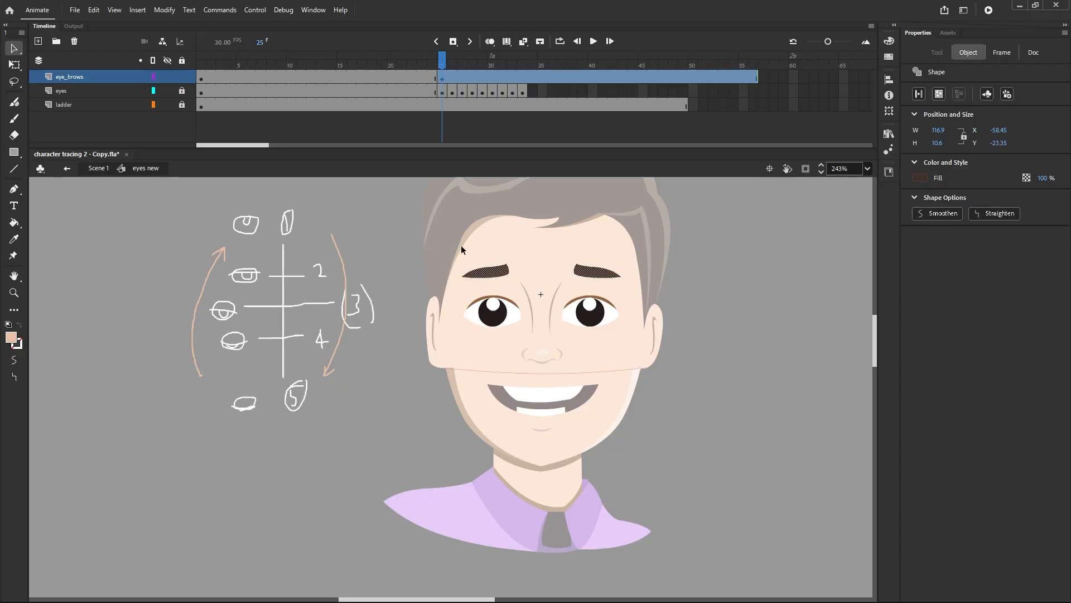
Step: Undo the break-apart and the frame paste on the eye_brows layer
left_click(443, 110)
key("ctrl+z")
key("ctrl+z")
key("ctrl+z")
key("ctrl+z")
key("ctrl+z")
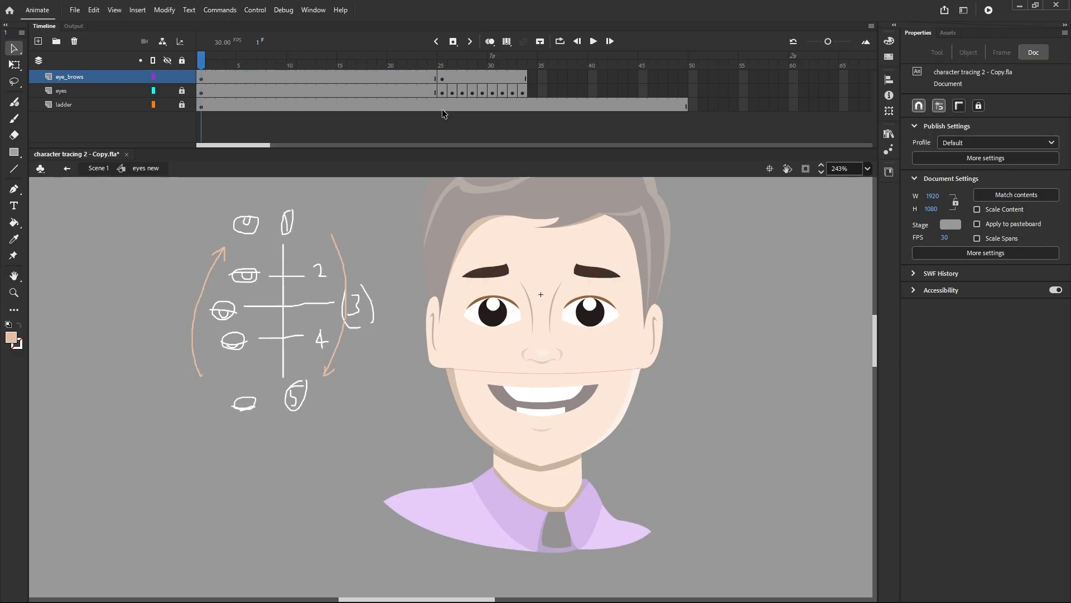
Step: Undo the conversion of the eyebrows to the eyebrow new symbol, and check the eyebrow shapes on frames 1 and 25
left_click(491, 273)
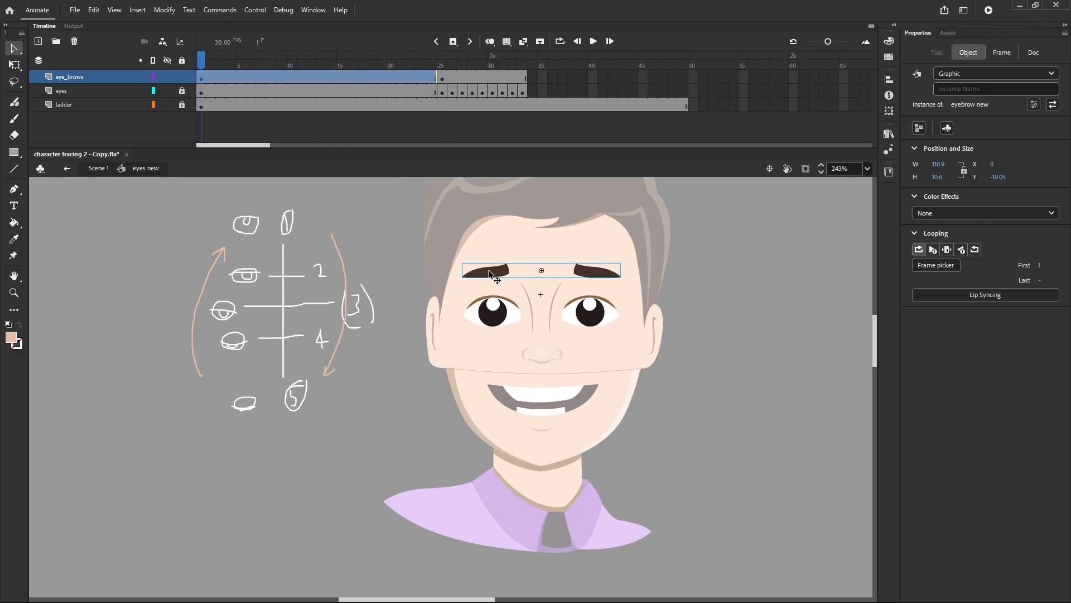
key("ctrl+z")
key("ctrl+z")
key("ctrl+z")
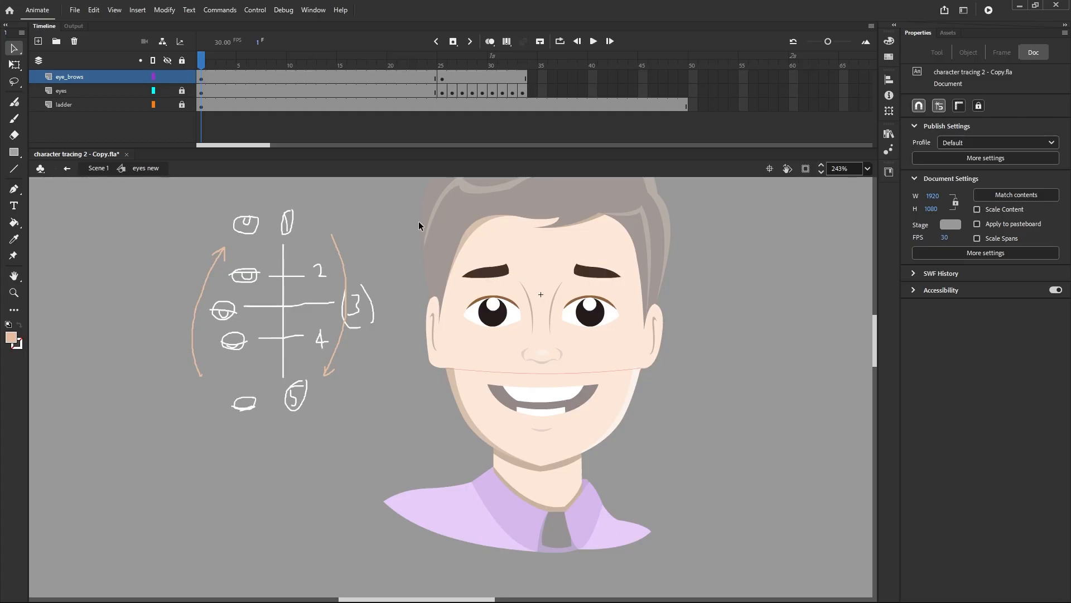
left_click(201, 79)
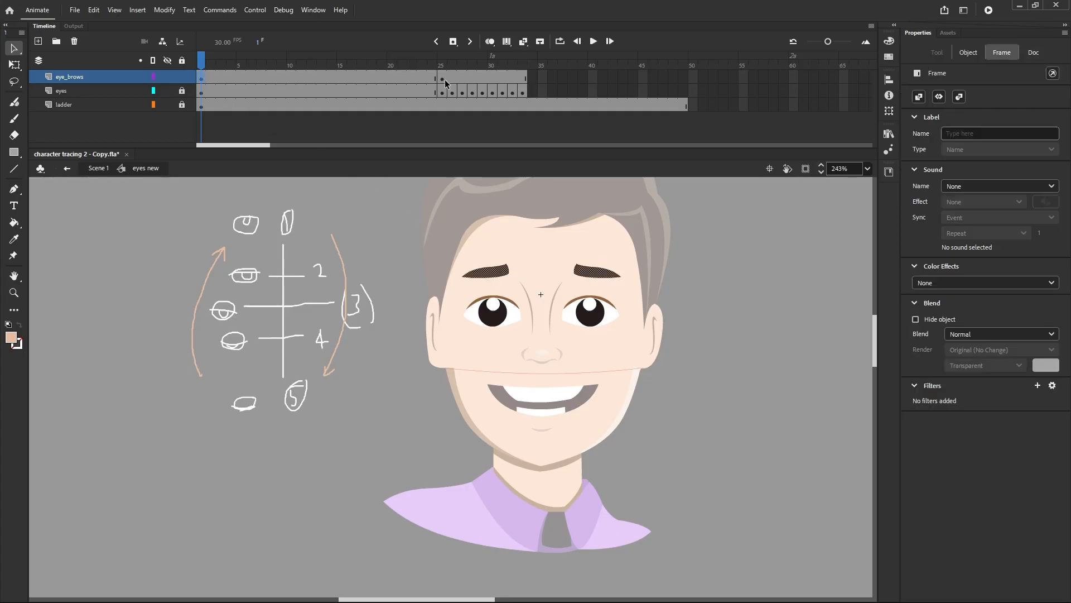
left_click(442, 78)
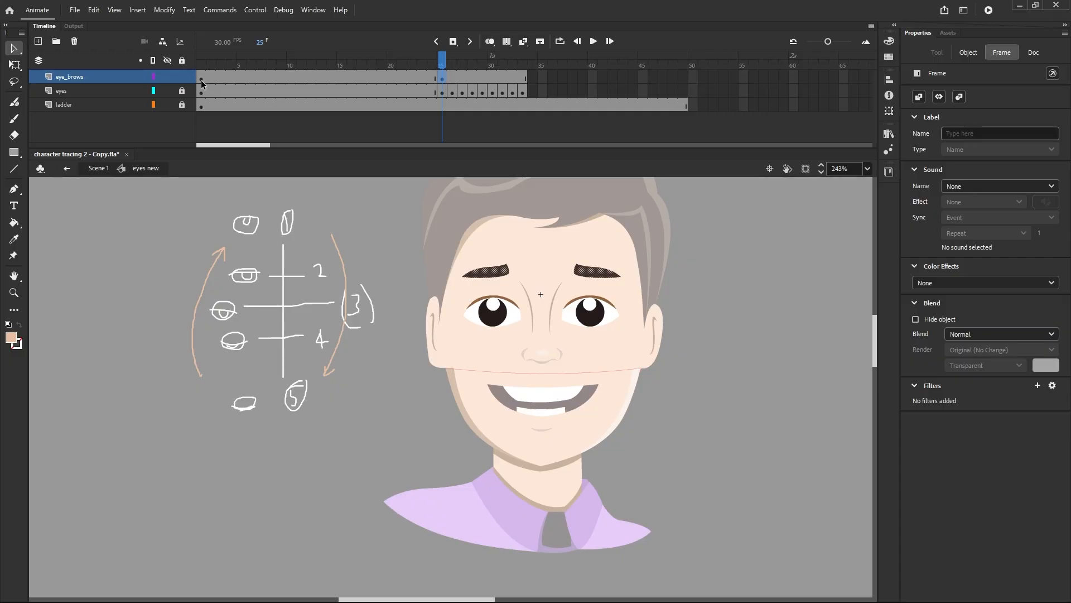
left_click(202, 79)
Step: Convert the left eyebrow shape on frame 25 of the eye_brows layer into a Graphic symbol with its registration point at the middle left
left_click(442, 79)
left_click_drag(447, 240, 525, 282)
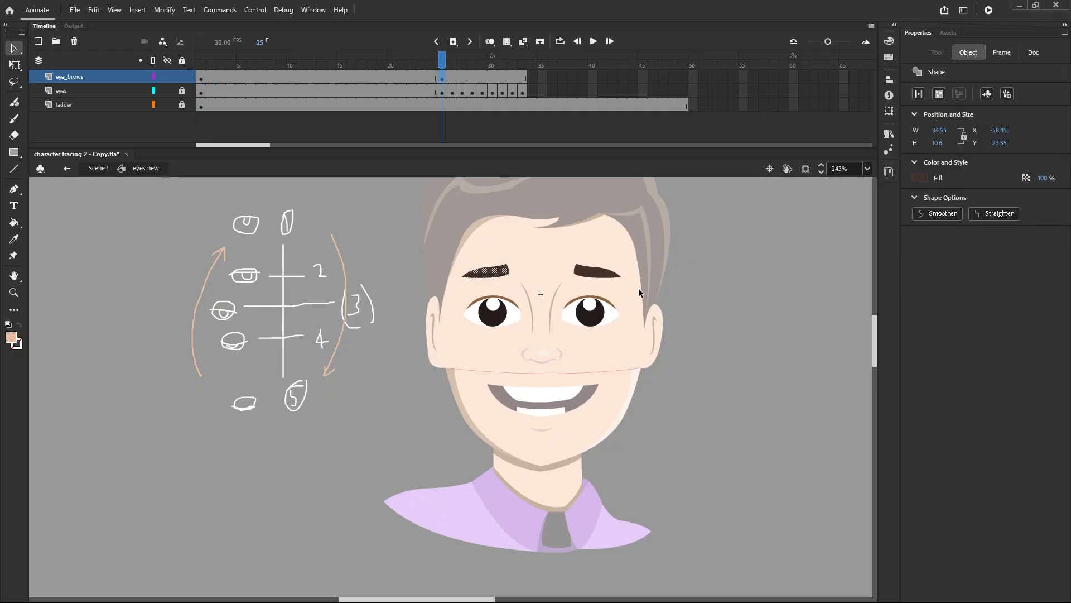
right_click(504, 273)
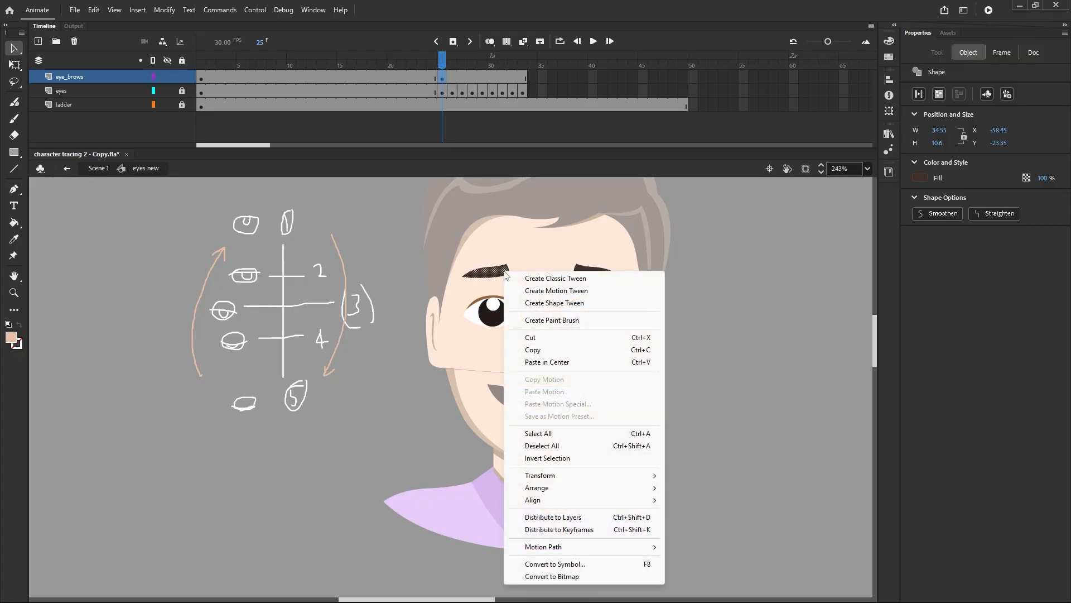
left_click(547, 564)
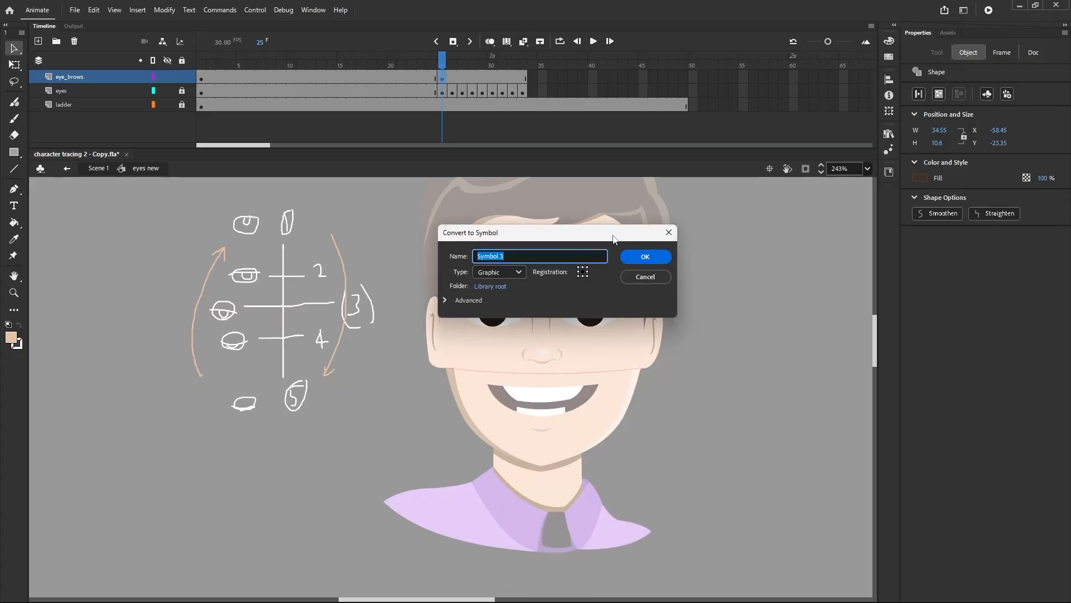
left_click_drag(614, 239, 737, 324)
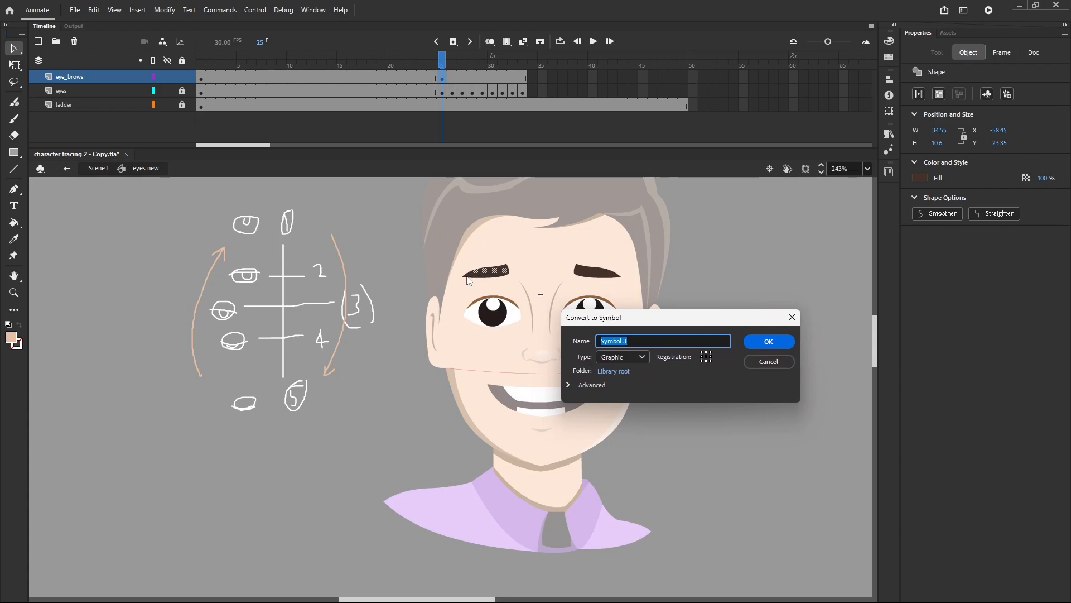
left_click(702, 356)
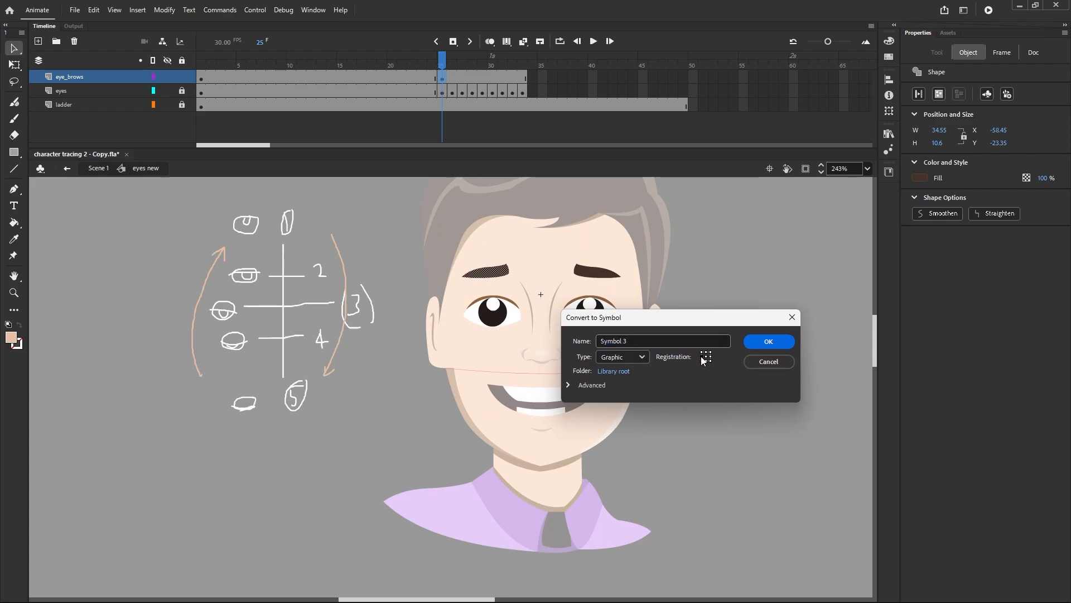
left_click(767, 344)
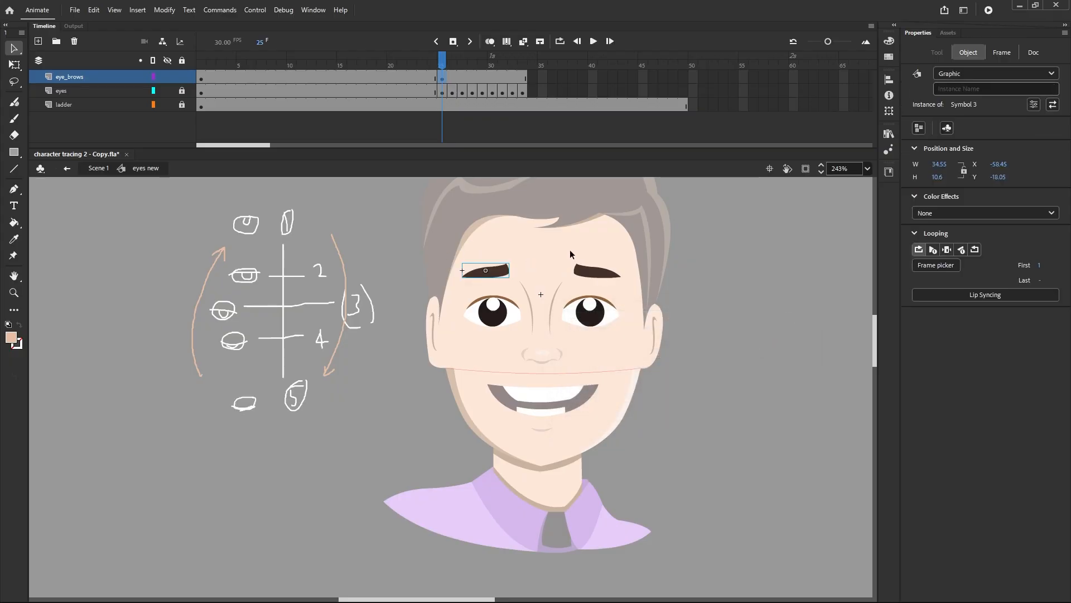
Step: Convert the right eyebrow shape on frame 25 into a Graphic symbol with its registration point at the middle right
left_click_drag(570, 250, 628, 286)
right_click(603, 279)
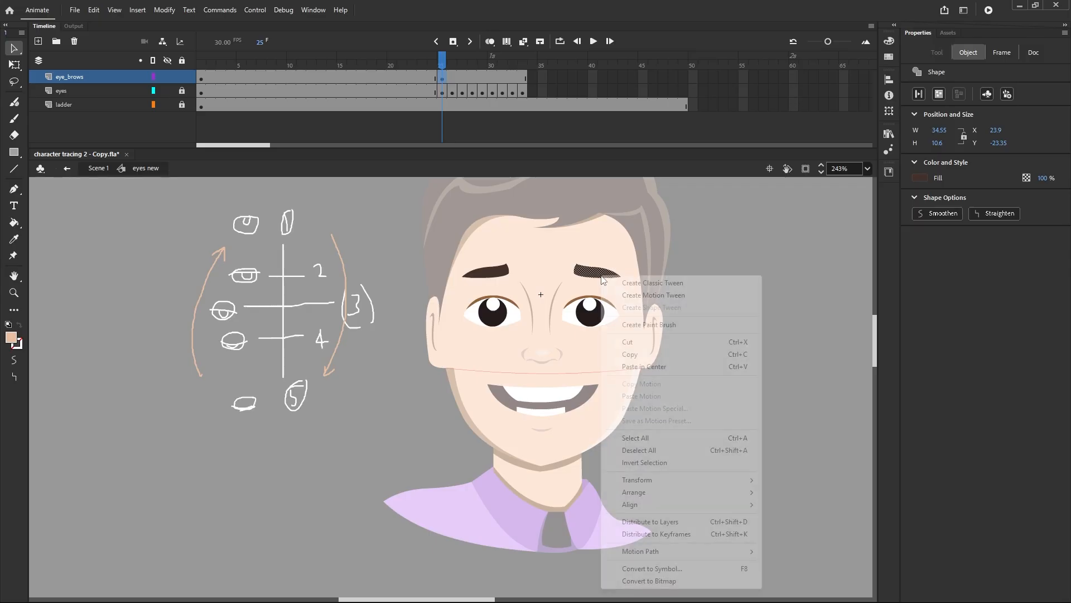
left_click(636, 569)
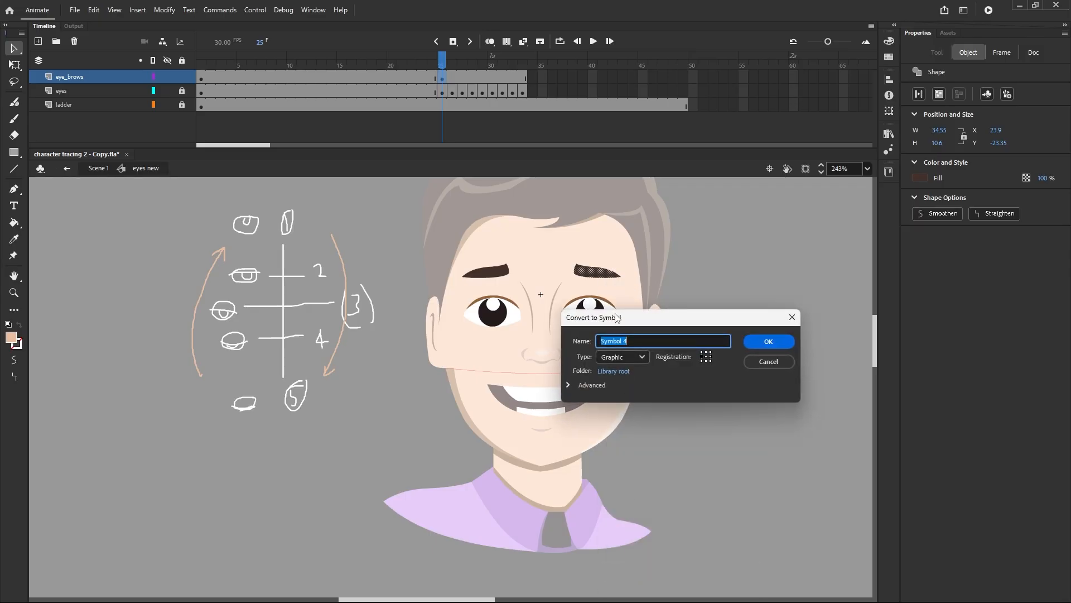
left_click(710, 359)
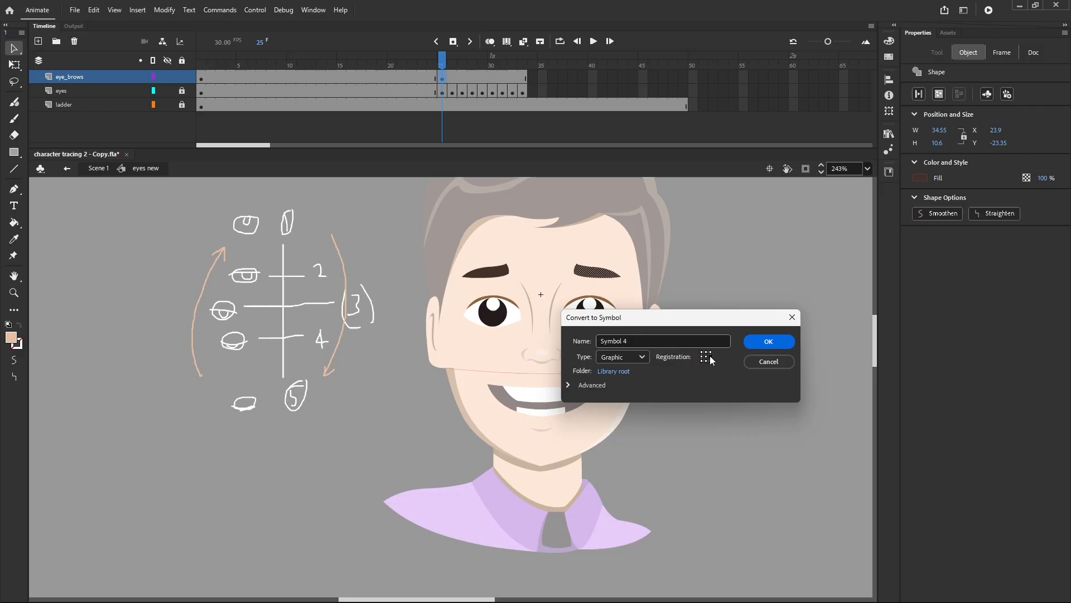
left_click(776, 342)
left_click(482, 232)
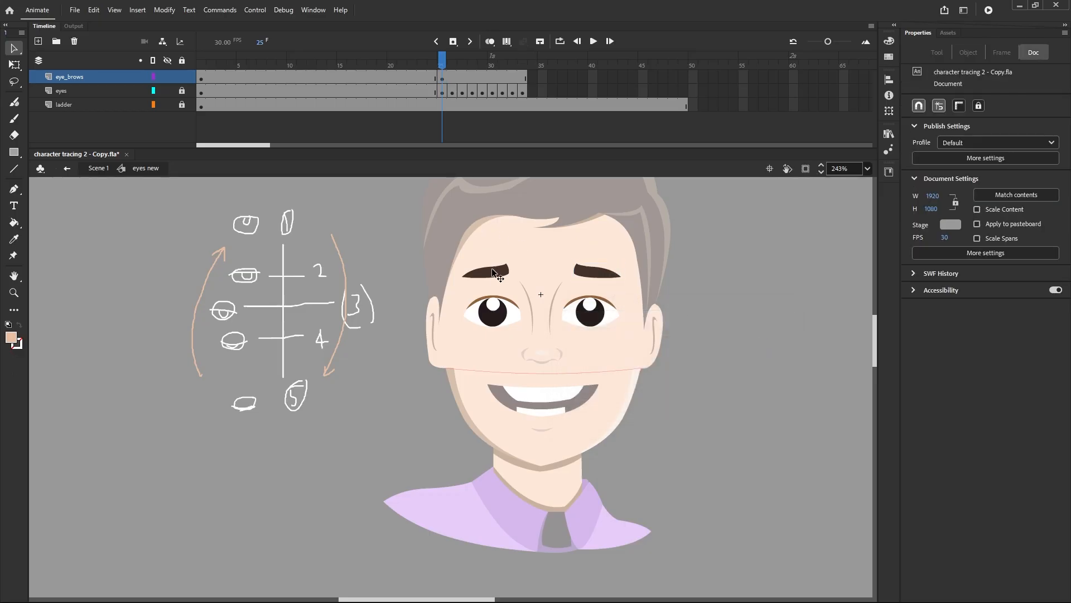
Step: With Free Transform, move the transformation point of each eyebrow on frame 25 to its lower outer corner
left_click(493, 279)
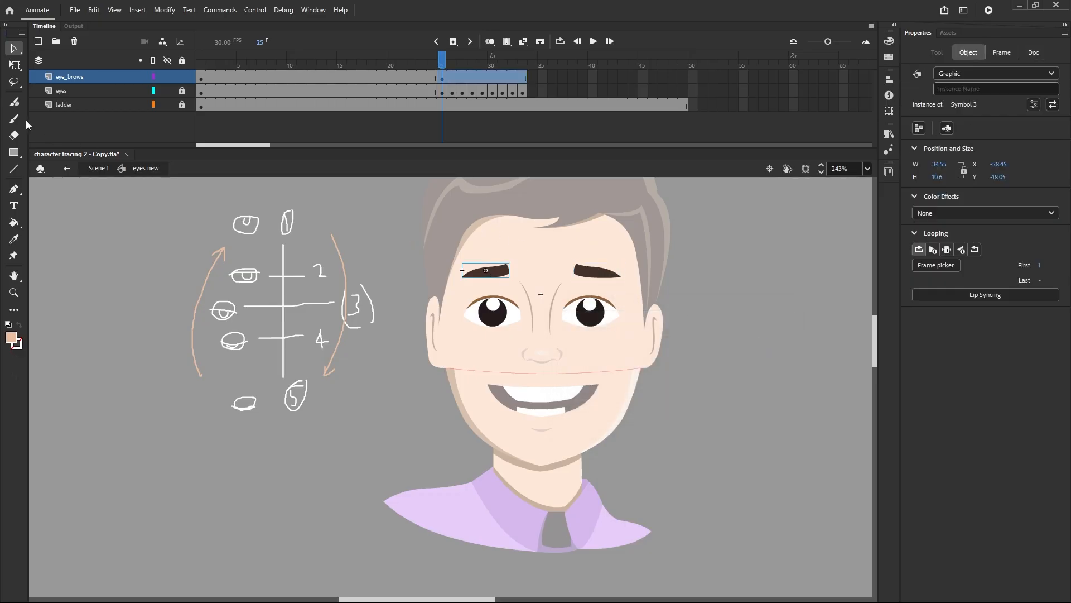
left_click(14, 66)
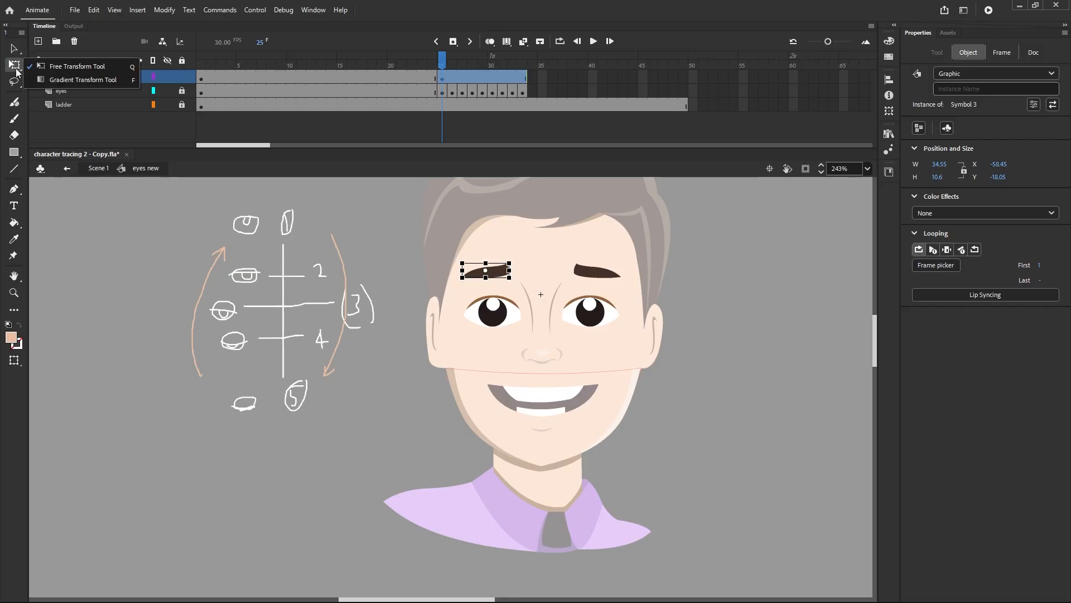
left_click(78, 66)
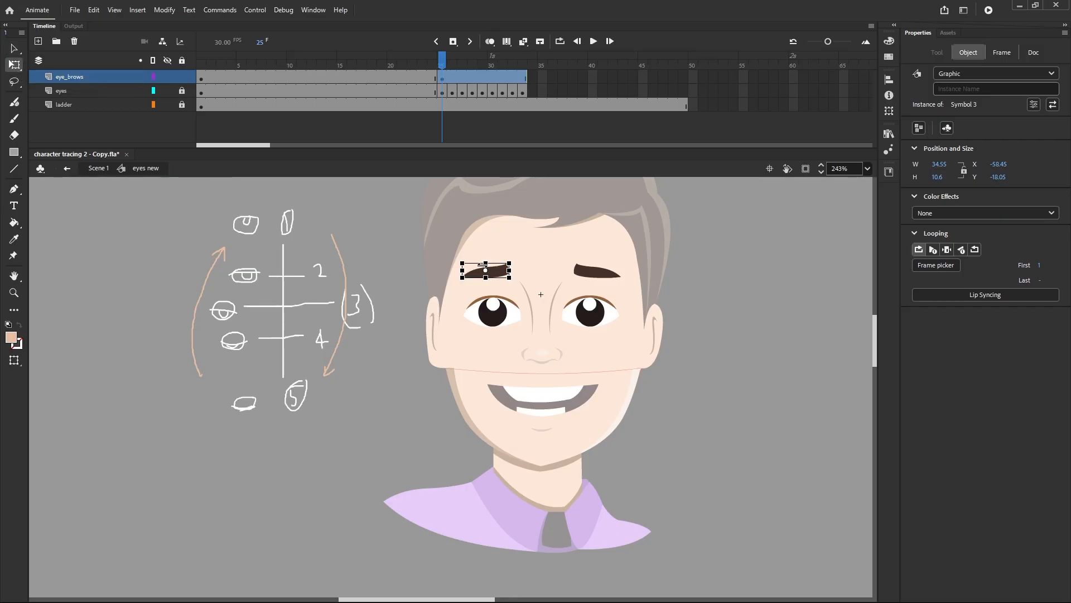
scroll(483, 267, "up", 5)
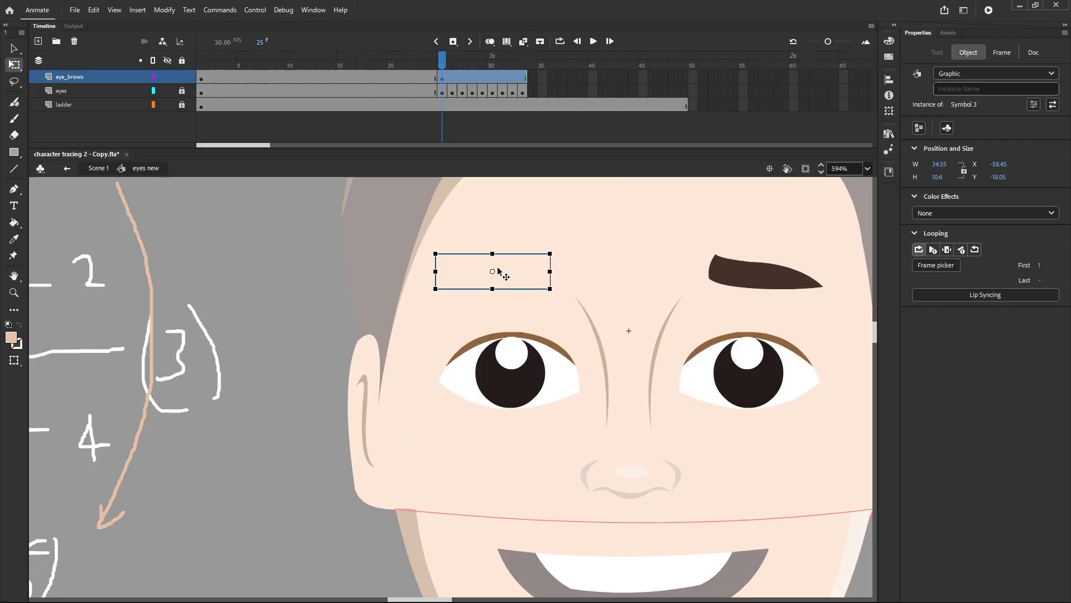
scroll(499, 268, "down", 2)
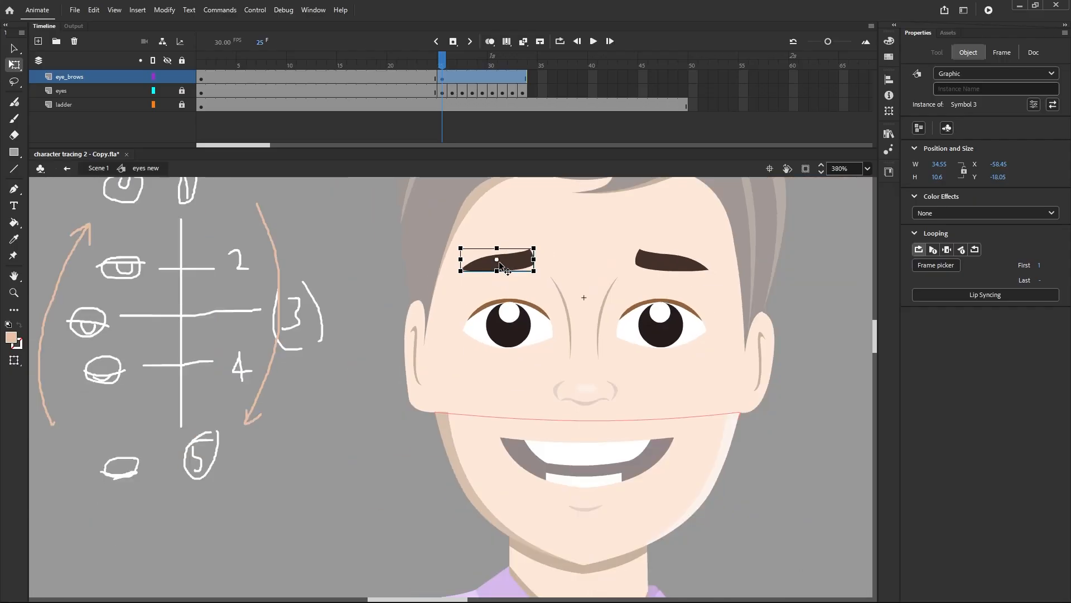
left_click_drag(497, 263, 460, 272)
left_click(660, 268)
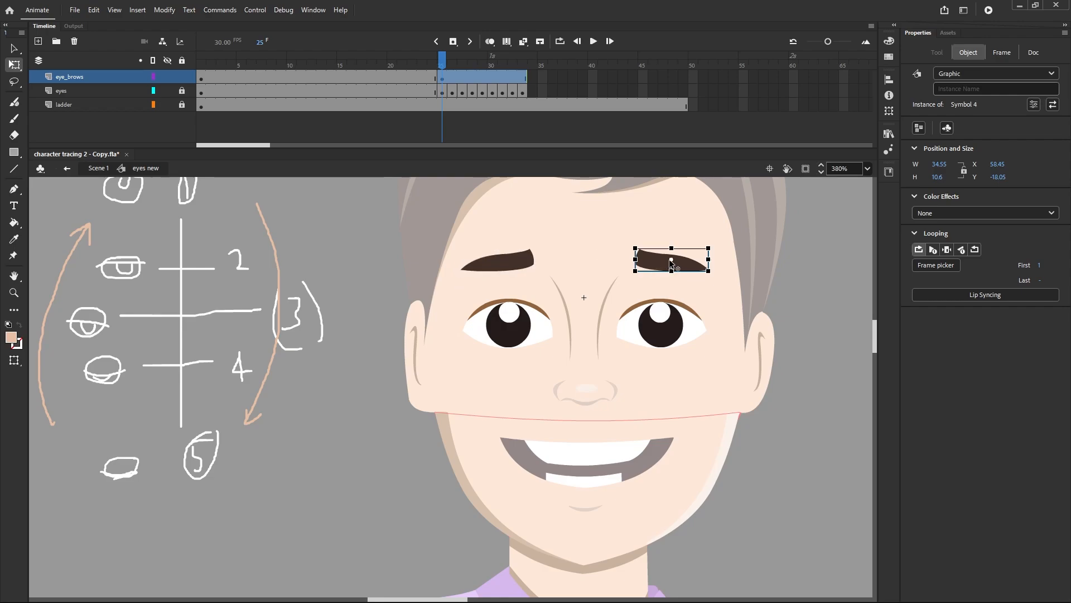
left_click_drag(672, 262, 708, 271)
left_click(444, 80)
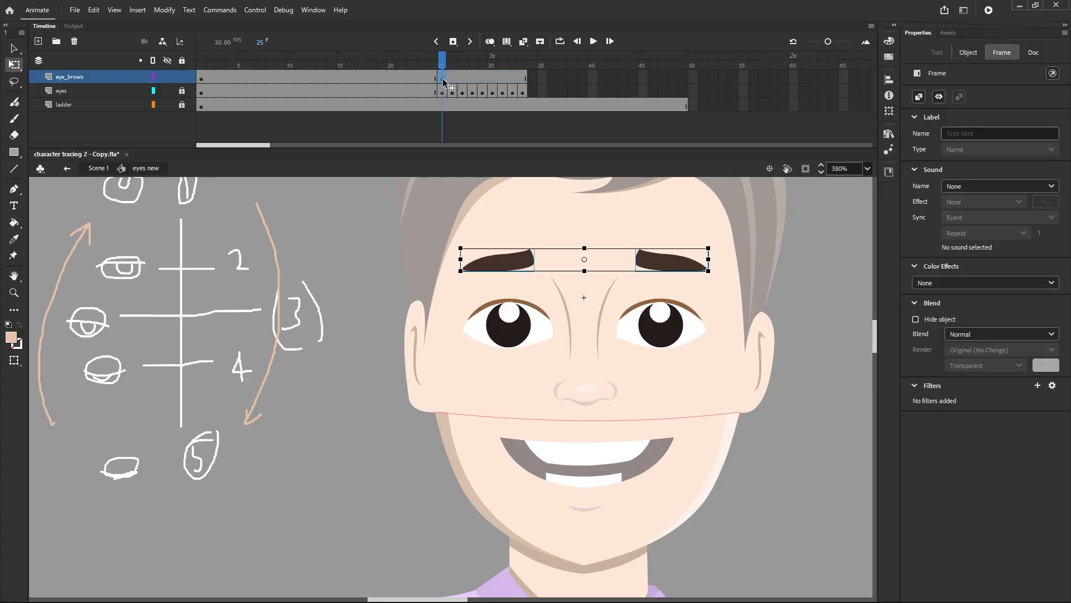
left_click(475, 229)
left_click(506, 267)
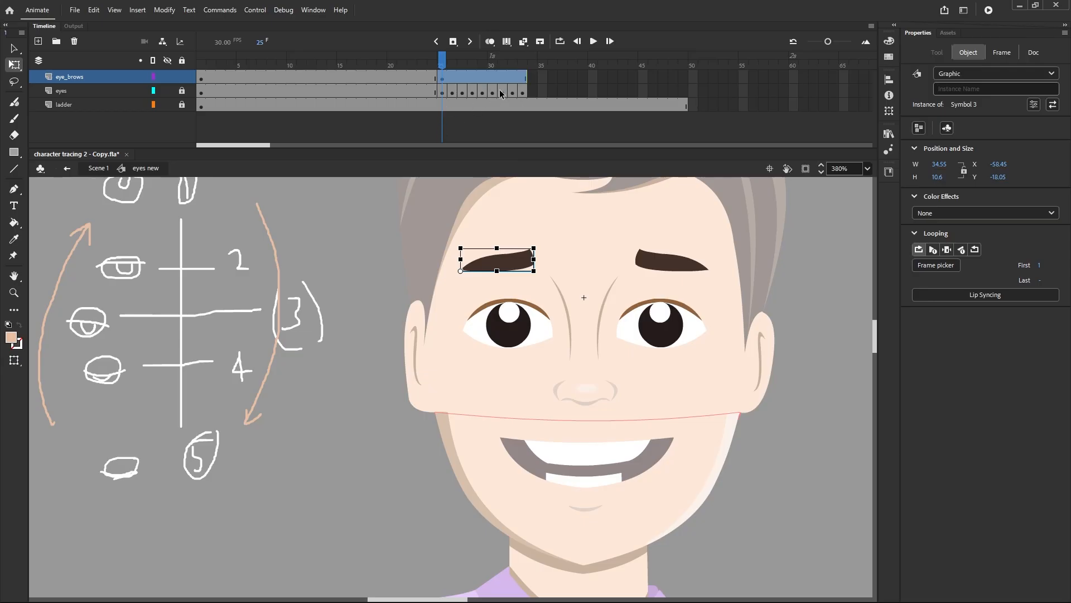
Step: Insert a keyframe at frame 29 of the eye_brows layer, matching the closed-eyes frame
left_click(481, 92)
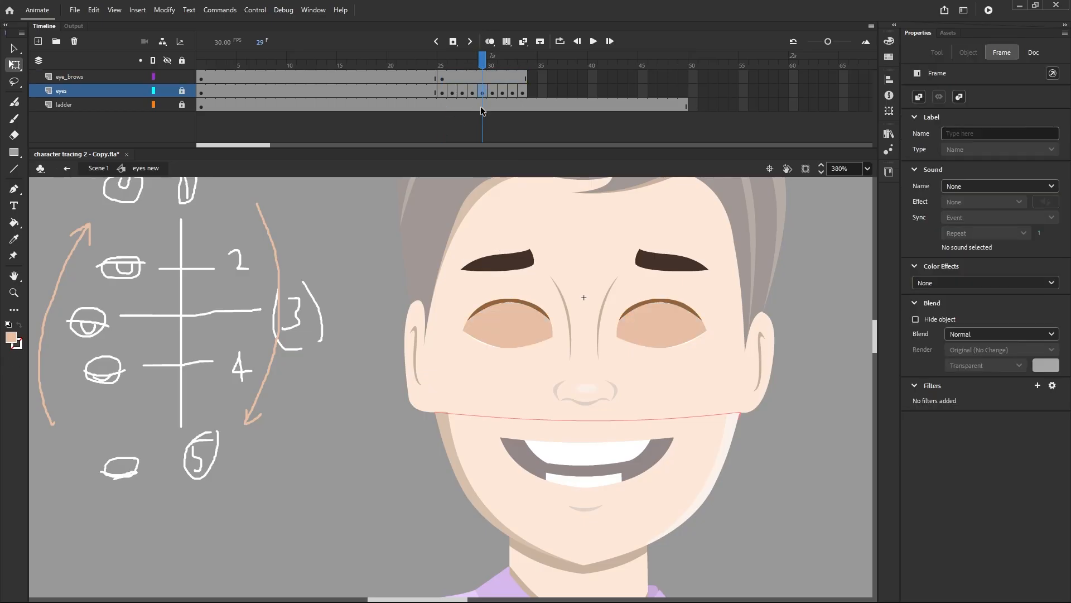
left_click(481, 78)
right_click(481, 79)
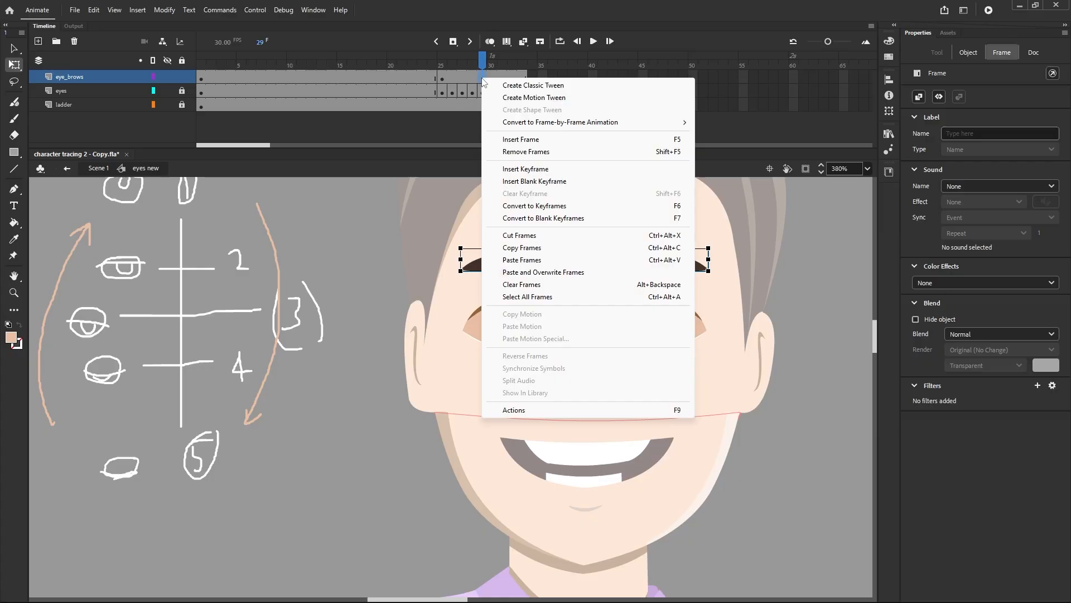
left_click(496, 169)
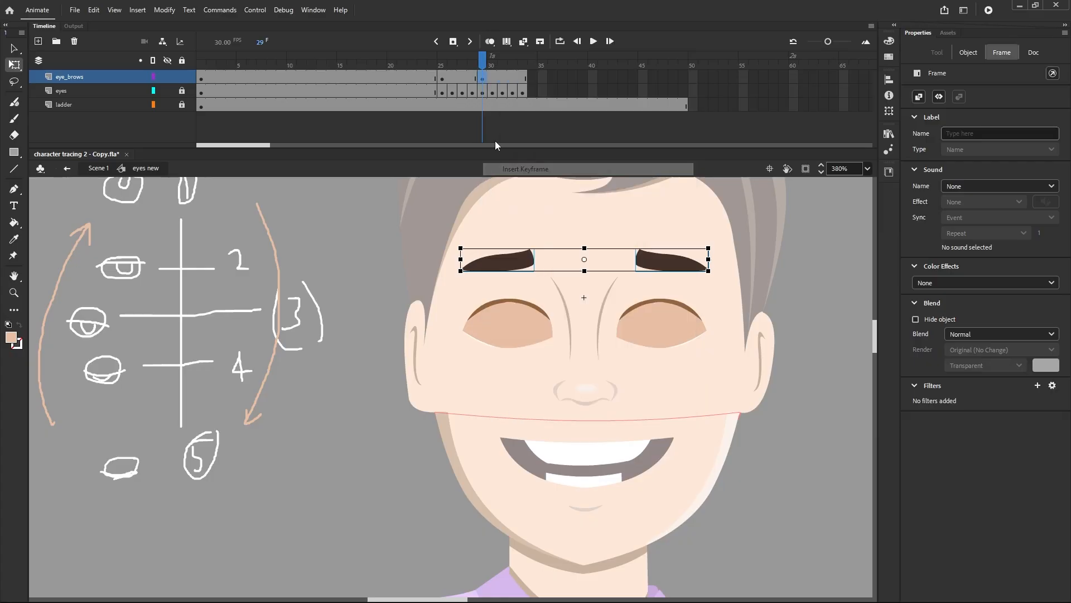
left_click(399, 213)
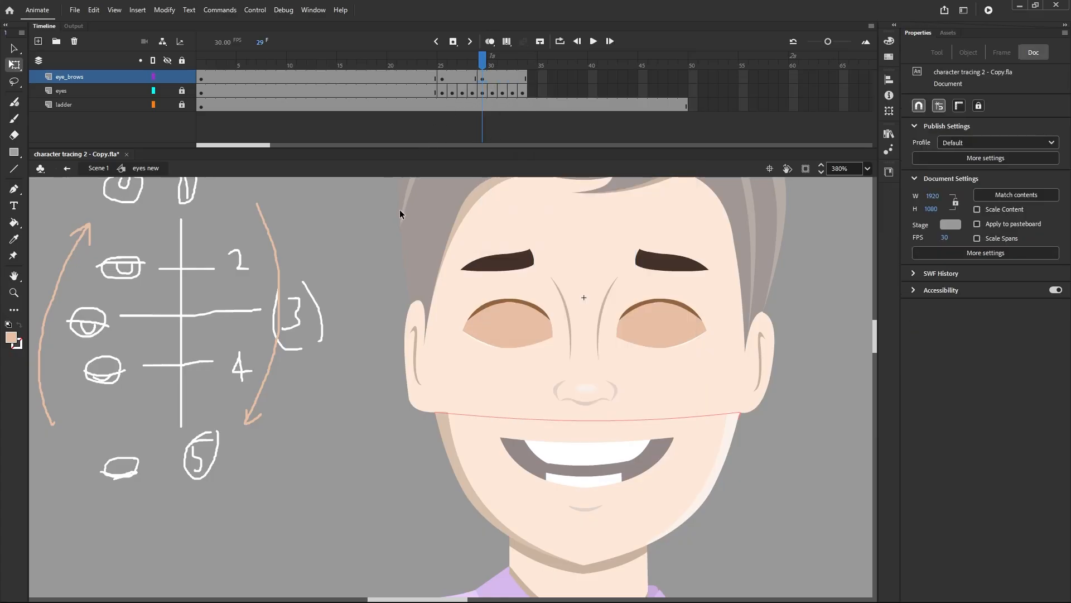
Step: Turn on onion skinning and rotate both eyebrows on frame 29 slightly about their outer corners so the inner ends drop
left_click_drag(442, 215, 544, 275)
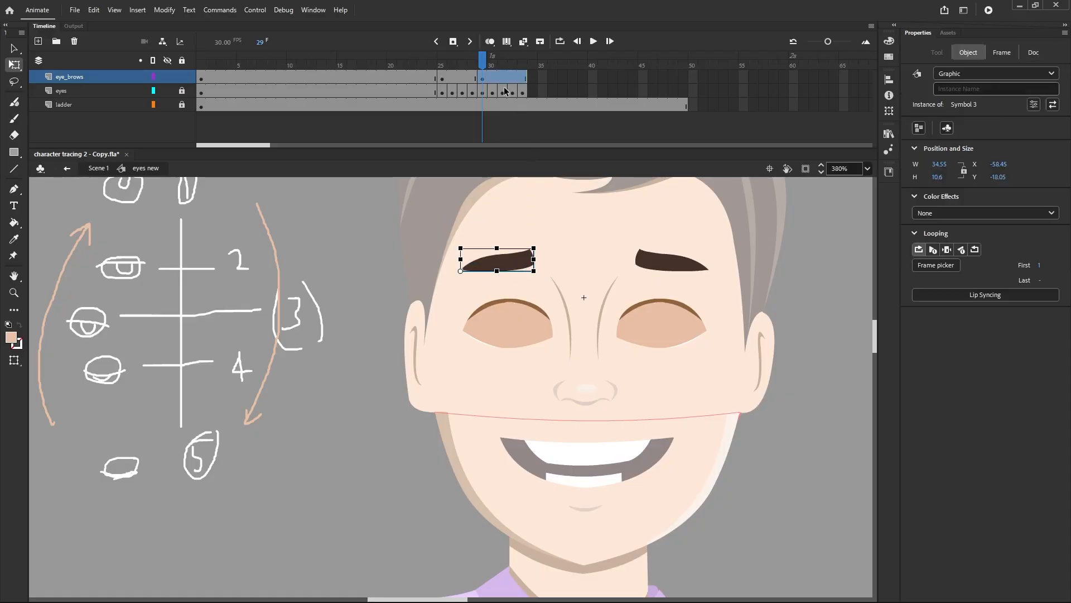
left_click(488, 42)
mouse_move(468, 63)
left_mouse_down()
mouse_move(438, 63)
mouse_move(483, 71)
left_mouse_up()
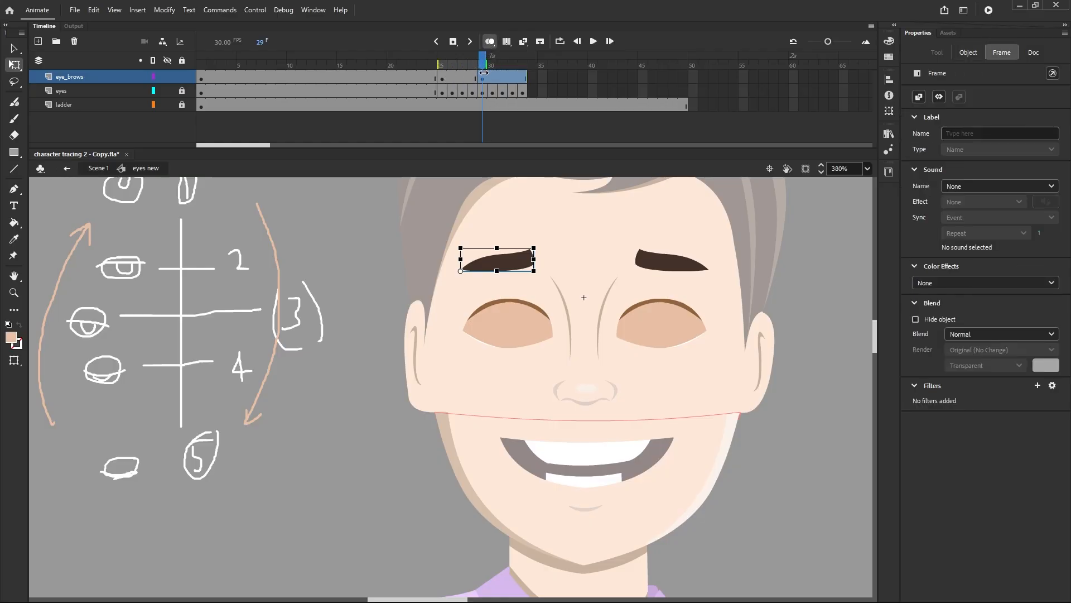
scroll(525, 282, "up", 1)
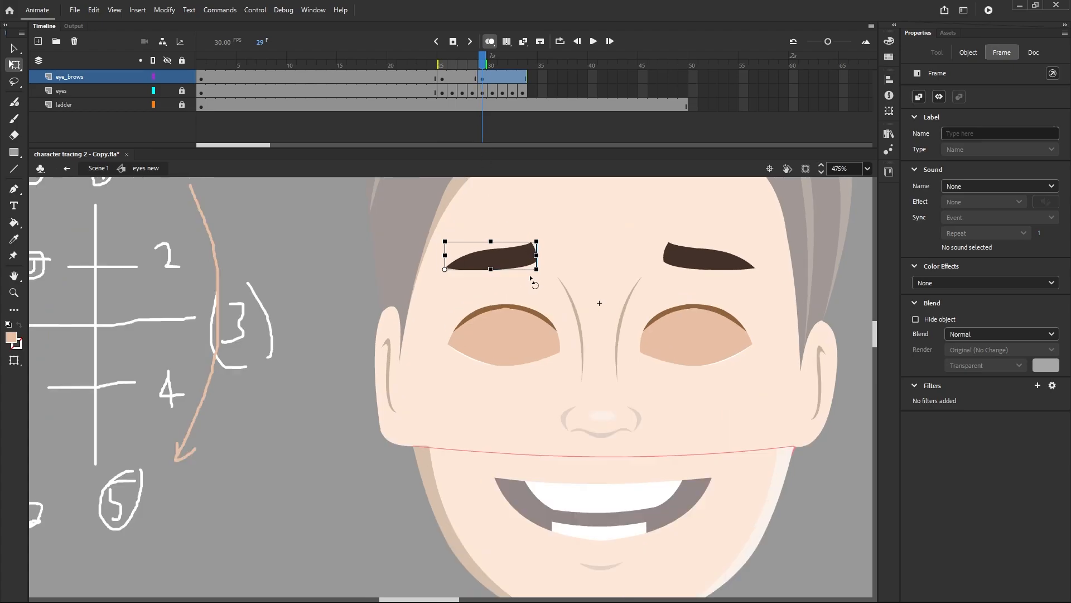
mouse_move(535, 278)
left_mouse_down()
mouse_move(536, 296)
mouse_move(538, 286)
left_mouse_up()
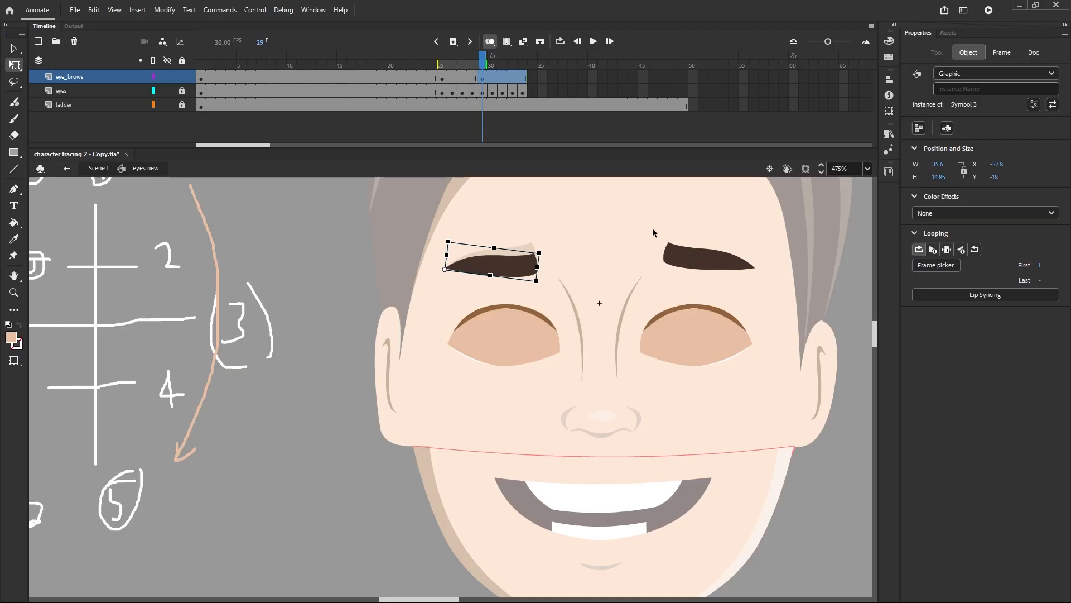
left_click_drag(652, 227, 761, 283)
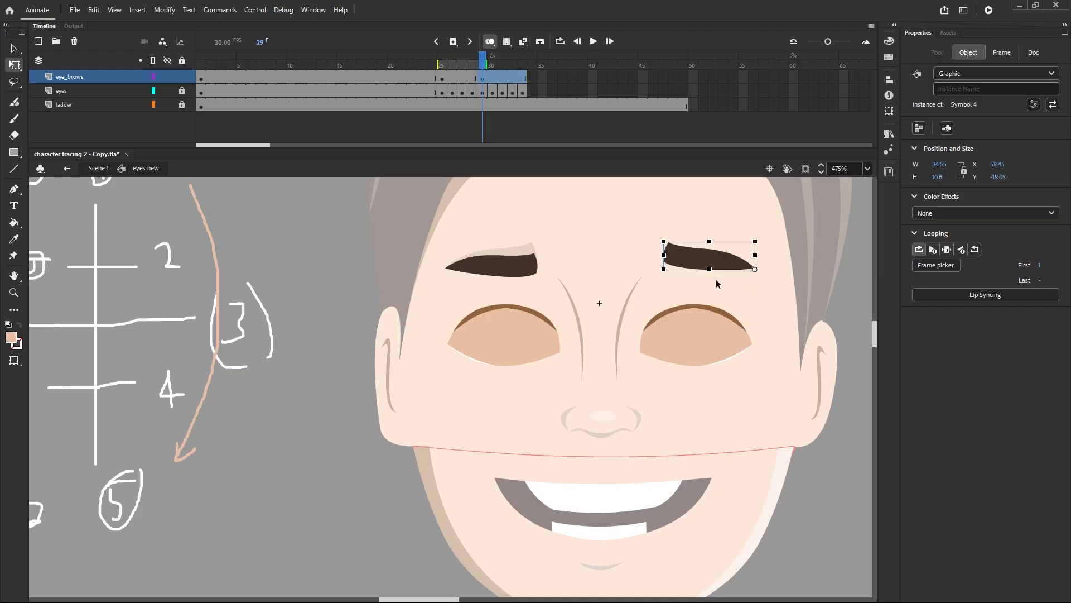
left_click_drag(665, 278, 670, 289)
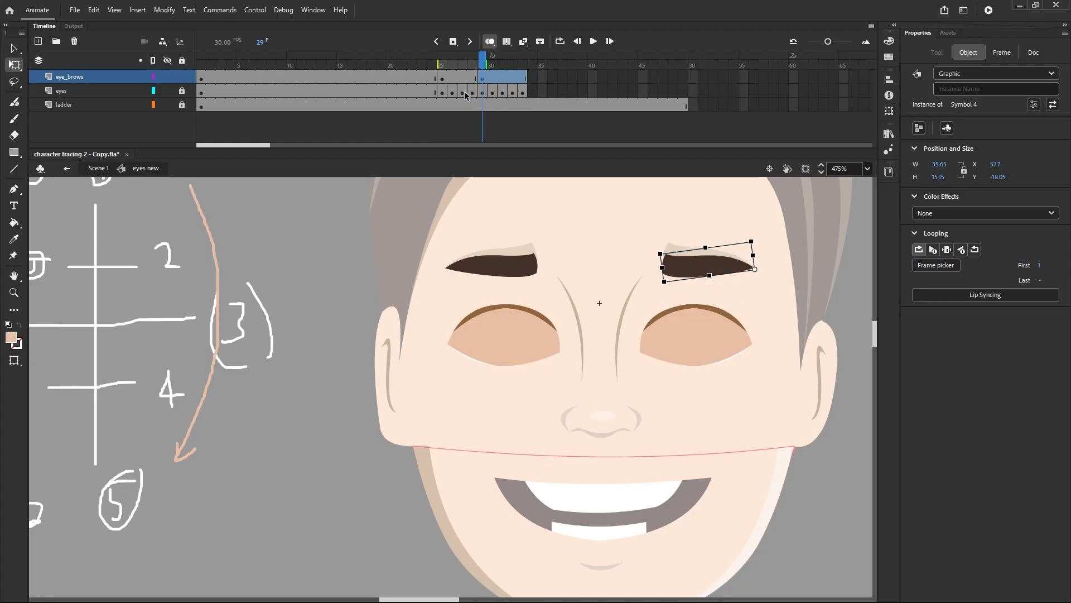
Step: Insert a keyframe at frame 27 of the eye_brows layer, between the raised and lowered eyebrow poses
scroll(551, 220, "down", 3)
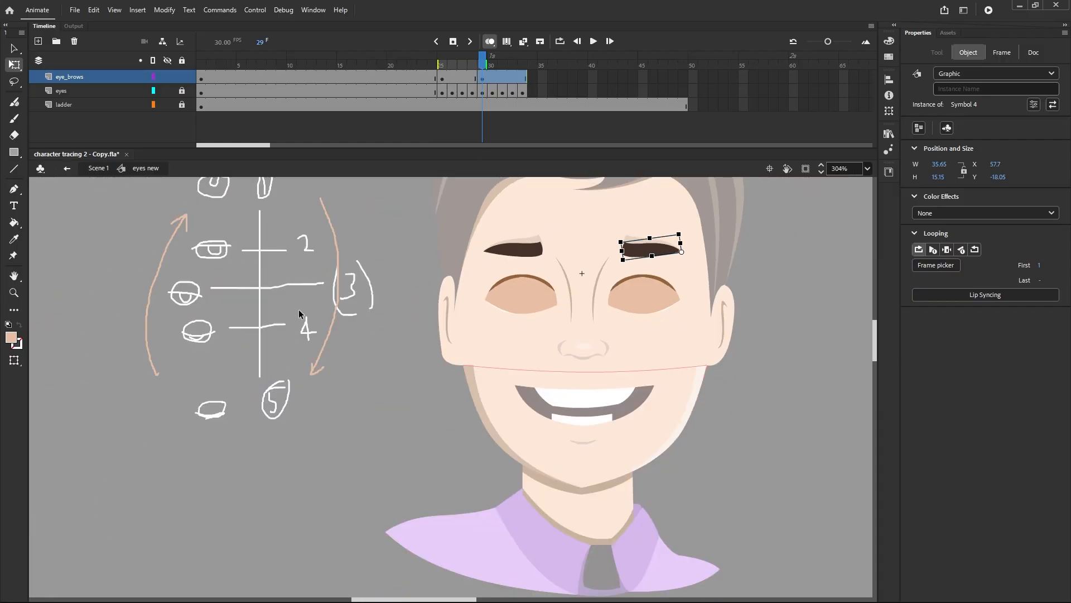
left_click(462, 79)
right_click(461, 78)
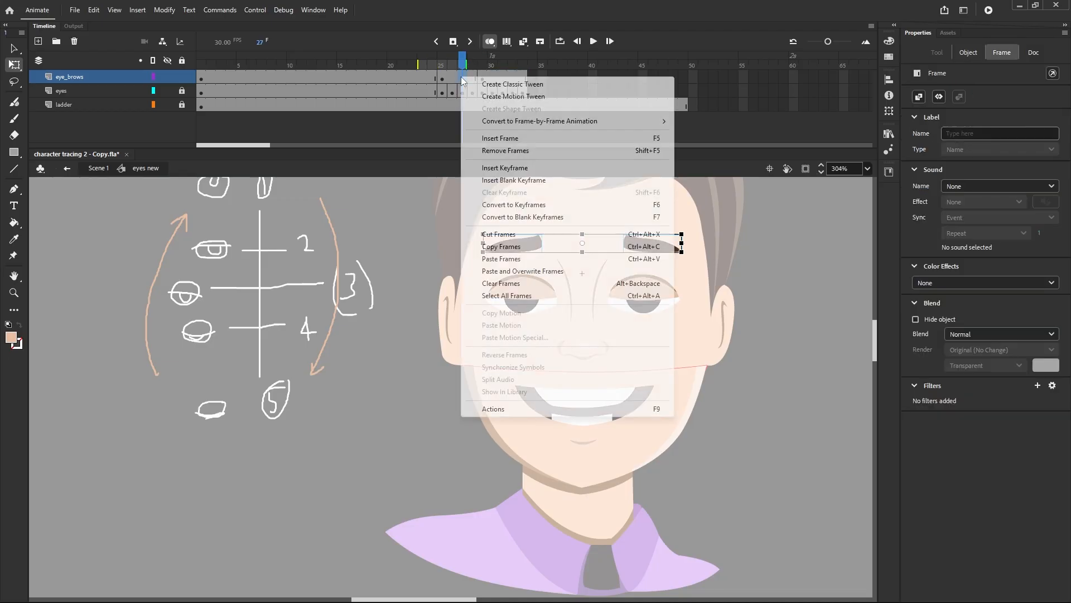
left_click(490, 168)
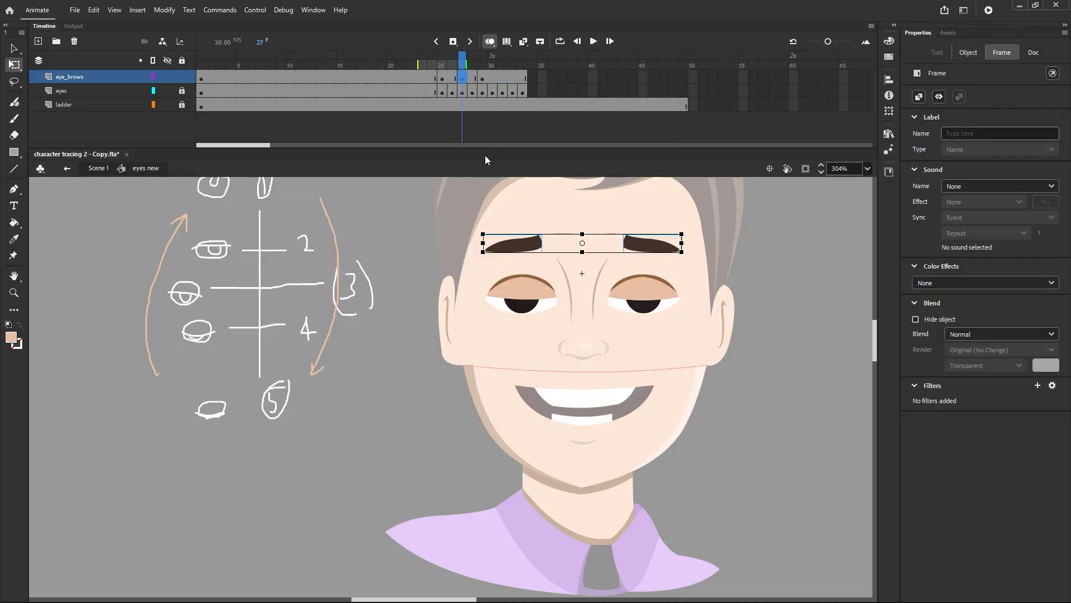
Step: Set the onion skin range to frames 25–29 and rotate the viewer-left eyebrow on frame 27 slightly so its inner end drops halfway
left_click_drag(471, 66, 487, 66)
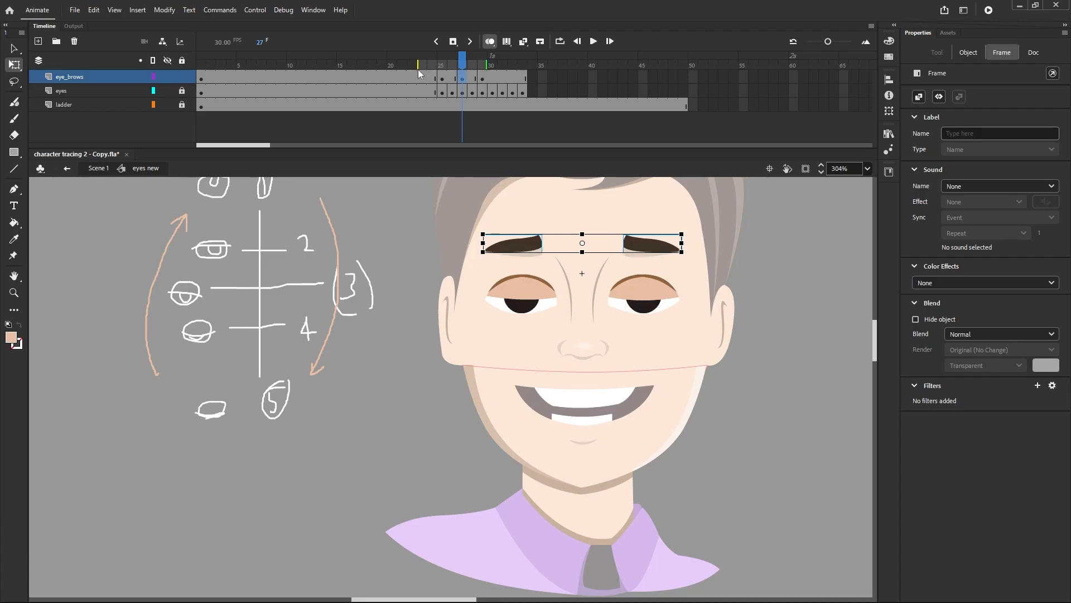
left_click_drag(418, 65, 438, 65)
left_click(530, 222)
left_click_drag(478, 228, 554, 265)
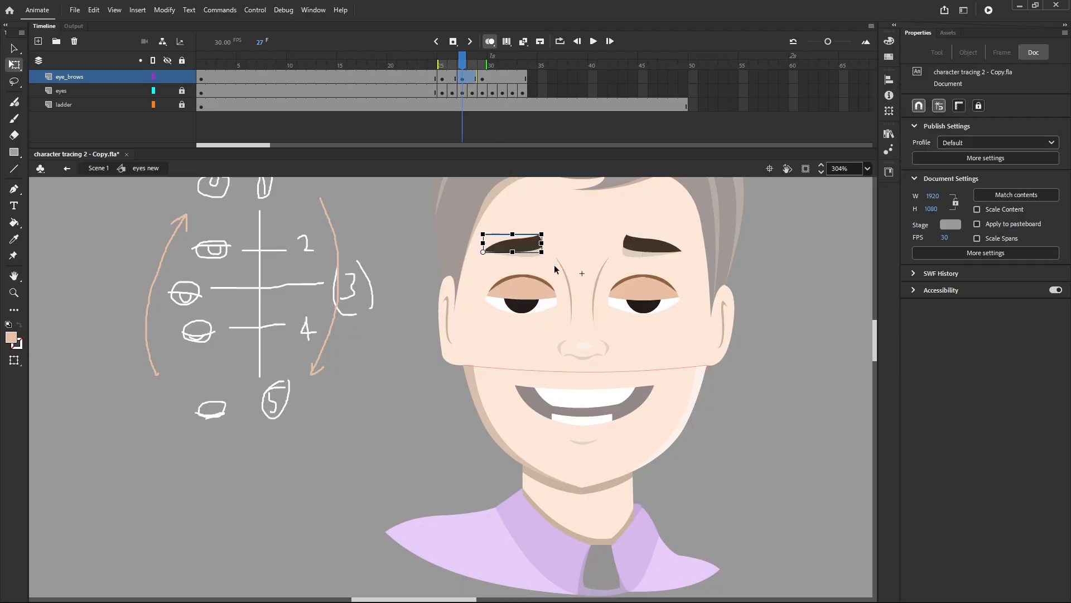
scroll(544, 234, "up", 2)
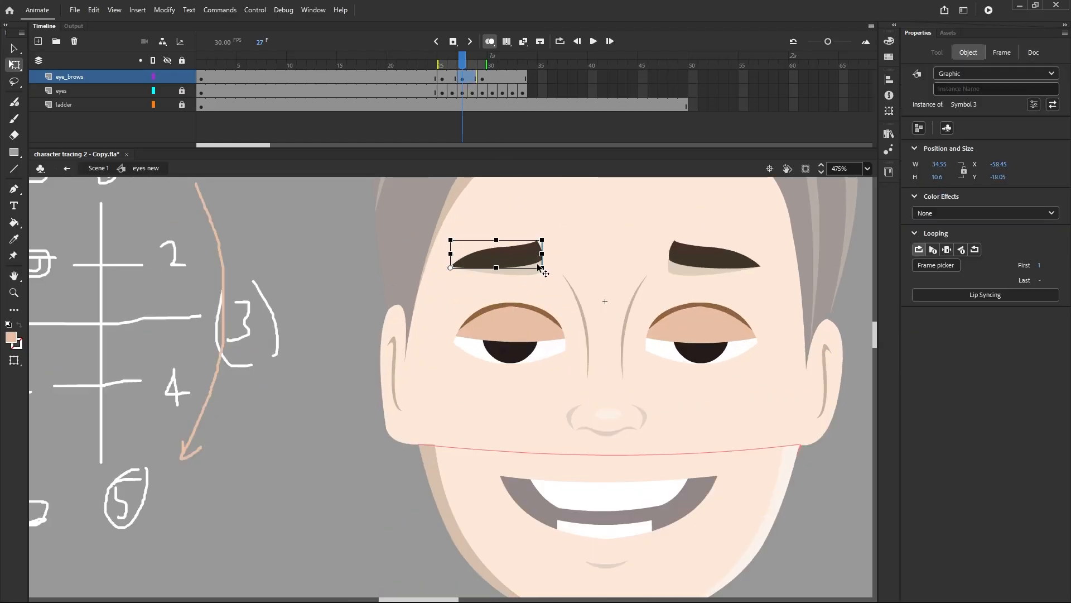
scroll(546, 276, "up", 1)
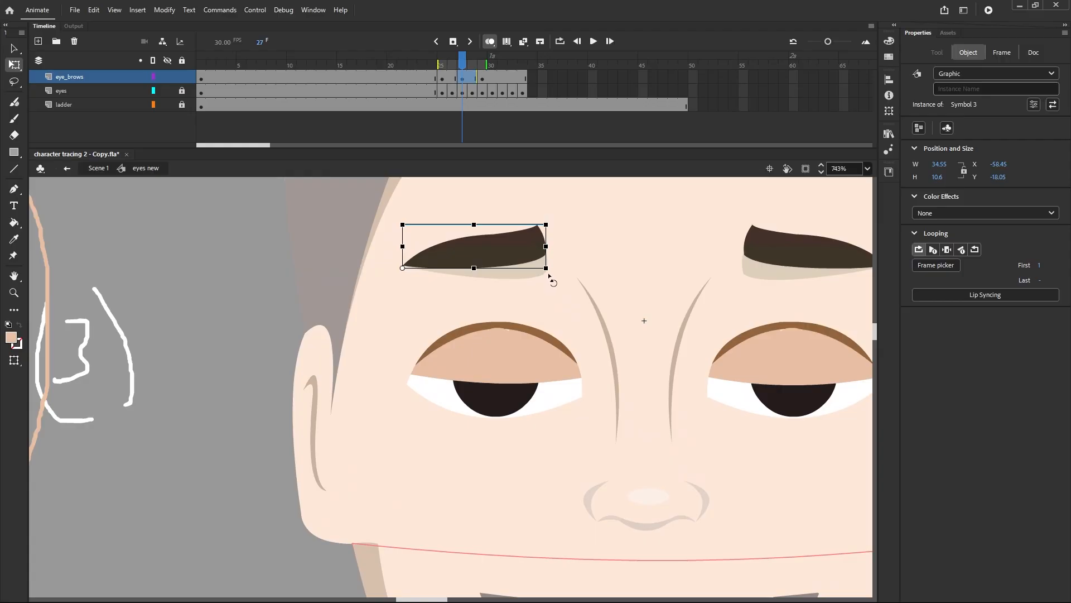
left_click_drag(550, 278, 540, 327)
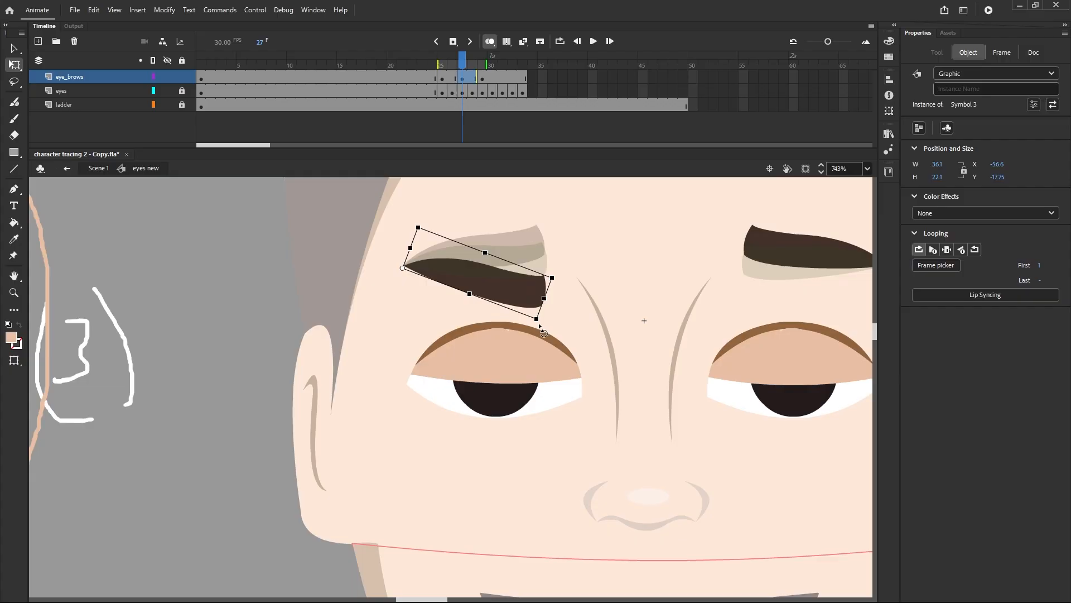
left_click_drag(540, 327, 551, 283)
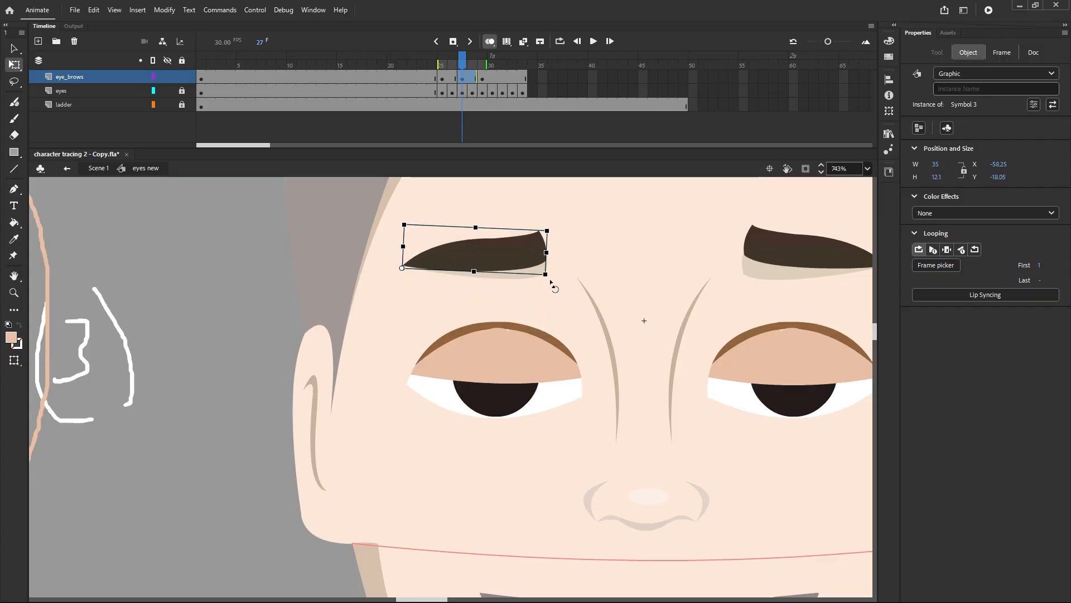
left_click(316, 202)
Step: Rotate the viewer-right eyebrow on frame 27 slightly about its outer corner, mirroring the halfway pose of the other eyebrow
scroll(293, 238, "down", 3)
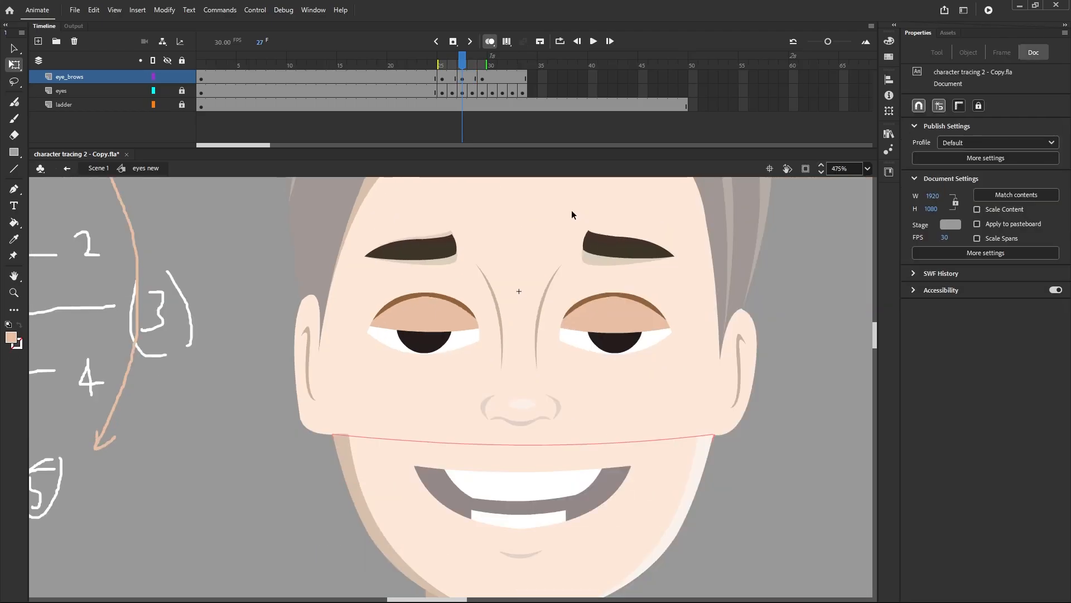
left_click_drag(571, 212, 696, 282)
scroll(618, 236, "up", 2)
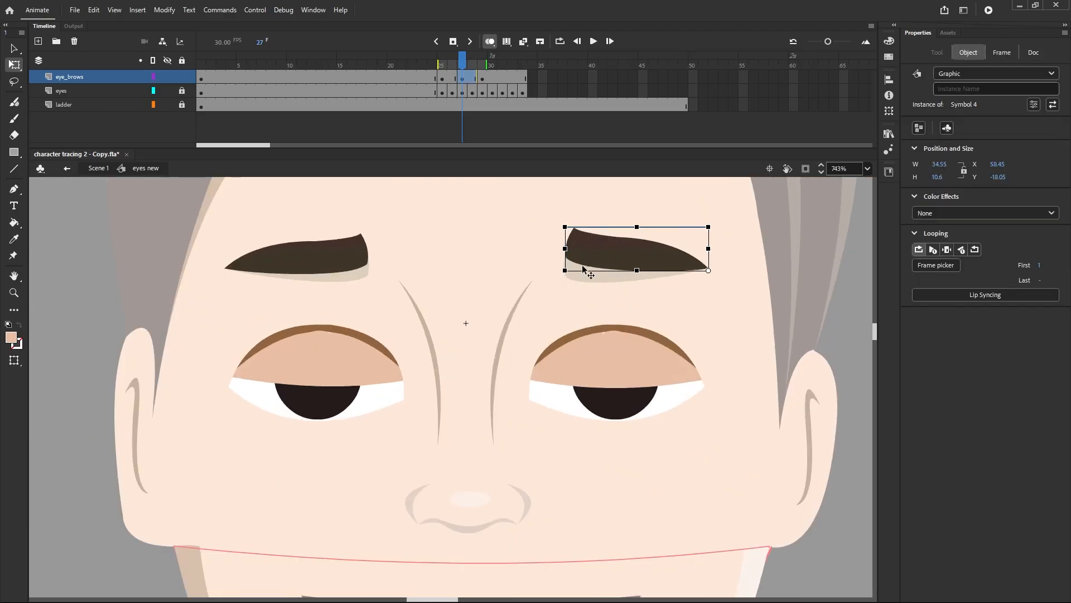
mouse_move(564, 280)
left_mouse_down()
mouse_move(569, 305)
mouse_move(574, 282)
left_mouse_up()
left_click(465, 295)
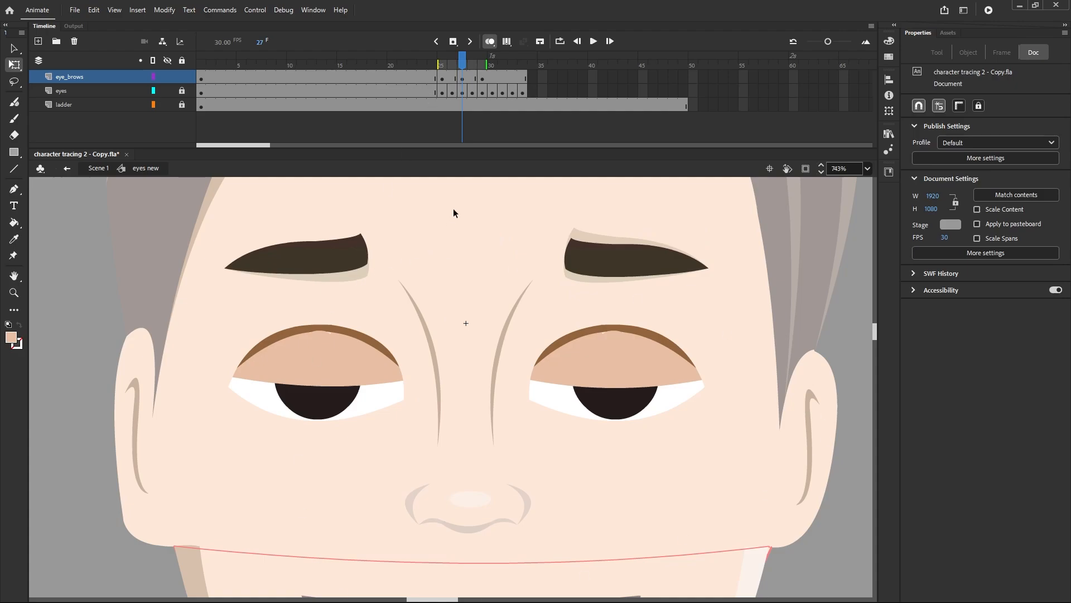
Step: Insert a keyframe at frame 26 of the eye_brows layer
scroll(483, 292, "down", 1)
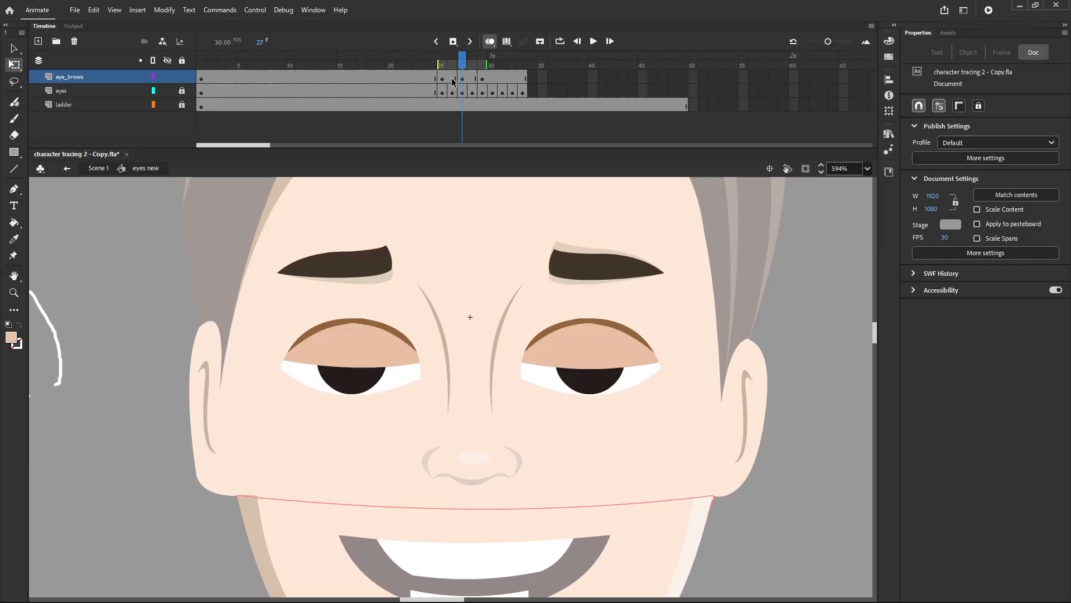
scroll(496, 263, "down", 3)
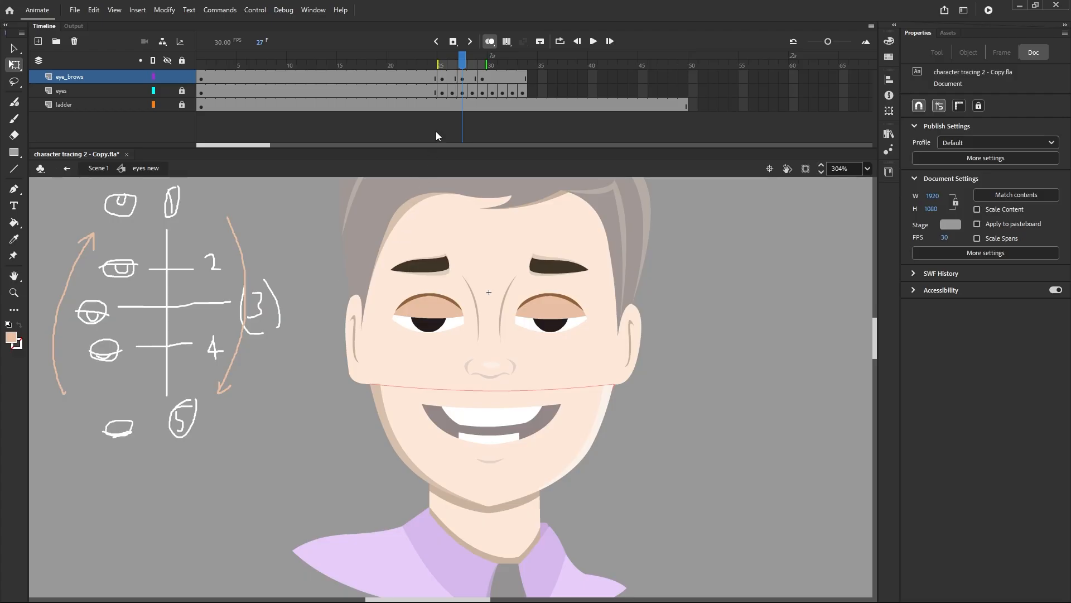
left_click(451, 82)
right_click(451, 80)
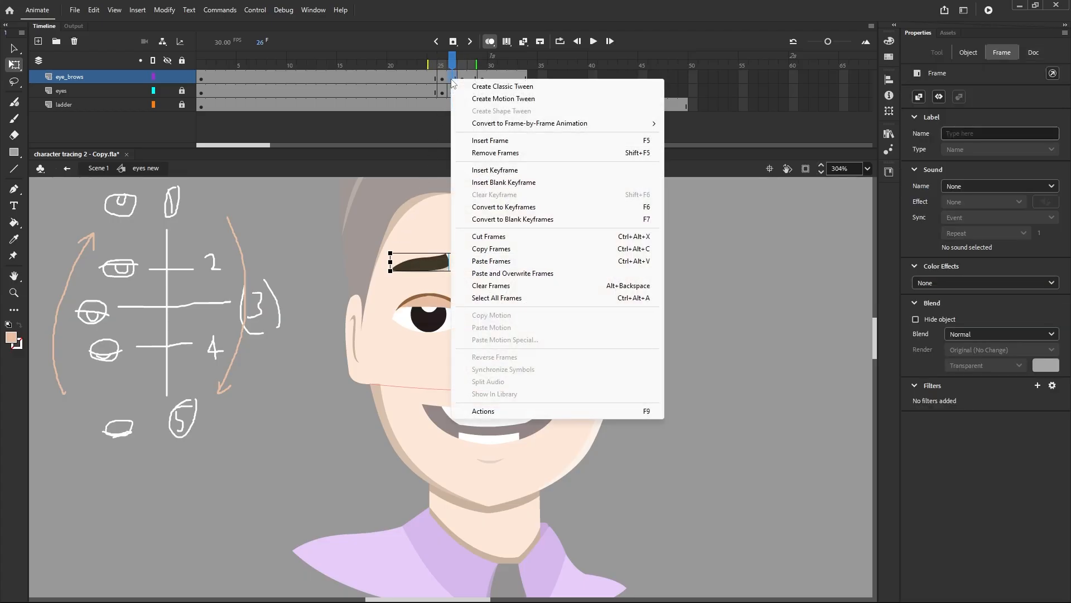
left_click(463, 171)
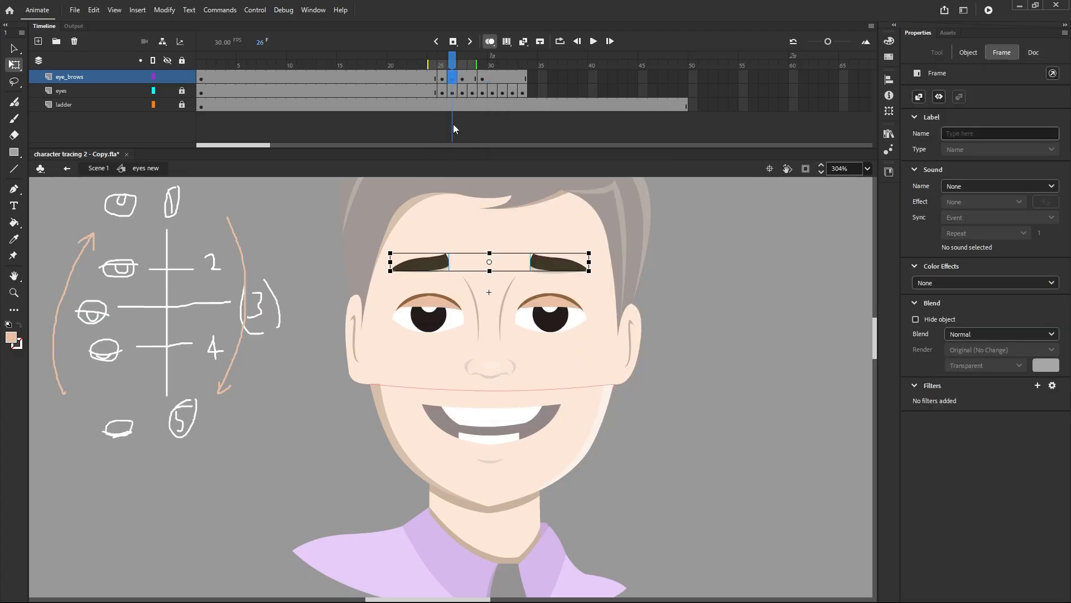
Step: Set the onion skin range to frames 25–27 and rotate the viewer-left eyebrow on frame 26 slightly so its inner end drops
left_click_drag(429, 66, 462, 67)
scroll(436, 240, "up", 1)
left_click(383, 249)
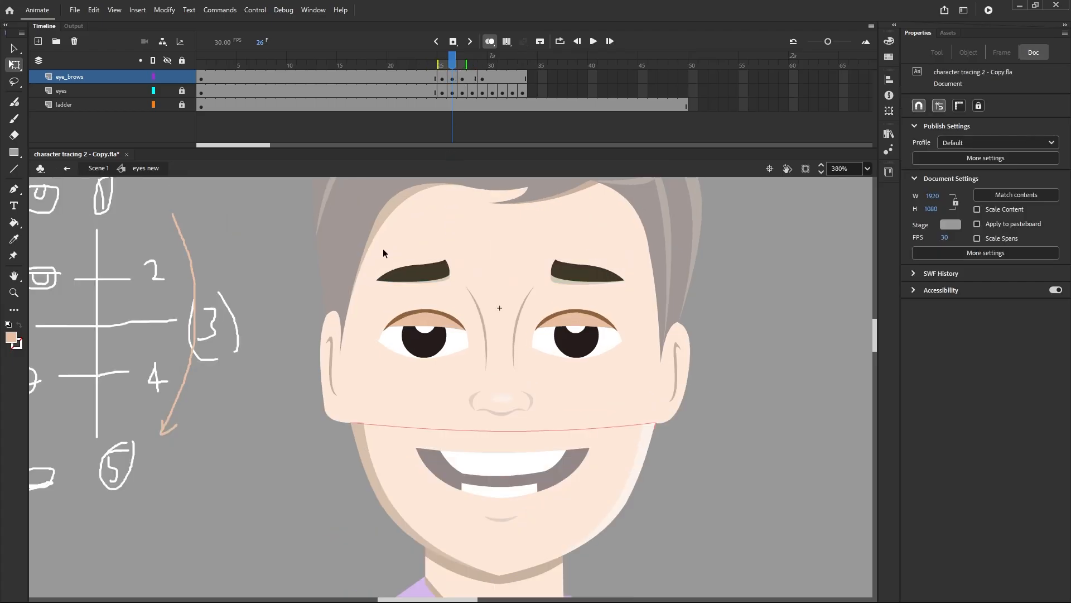
left_click_drag(360, 252, 455, 296)
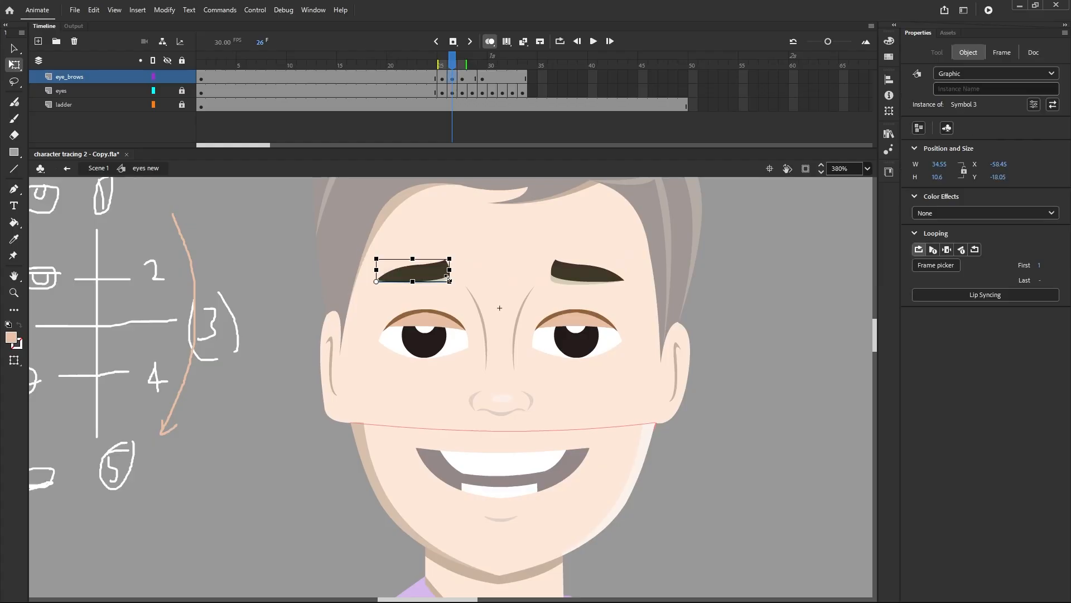
scroll(455, 296, "up", 5)
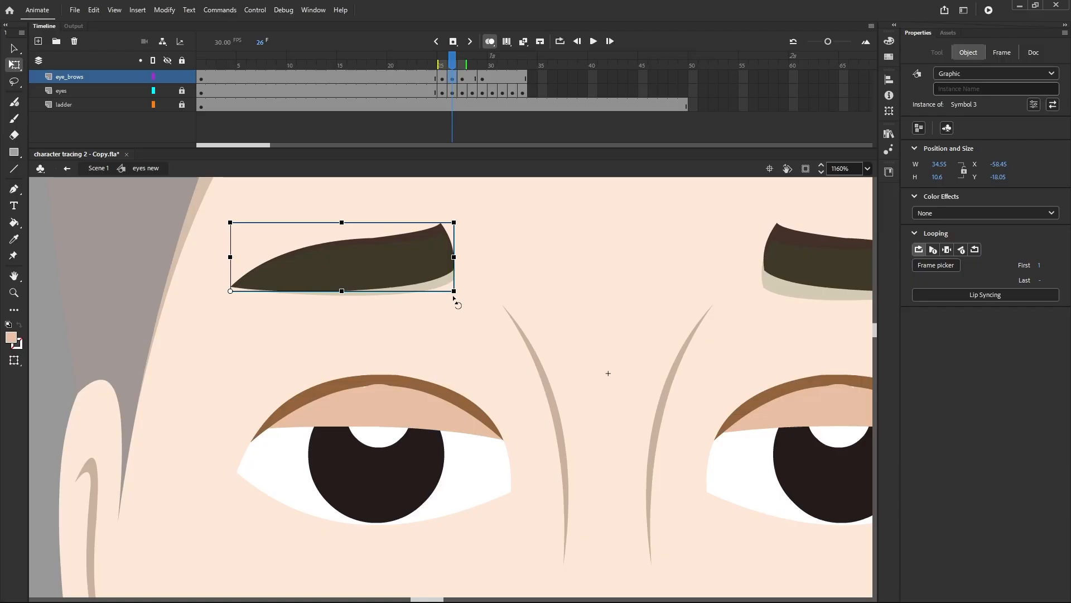
mouse_move(454, 299)
left_mouse_down()
mouse_move(454, 321)
mouse_move(459, 306)
left_mouse_up()
scroll(470, 239, "up", 3)
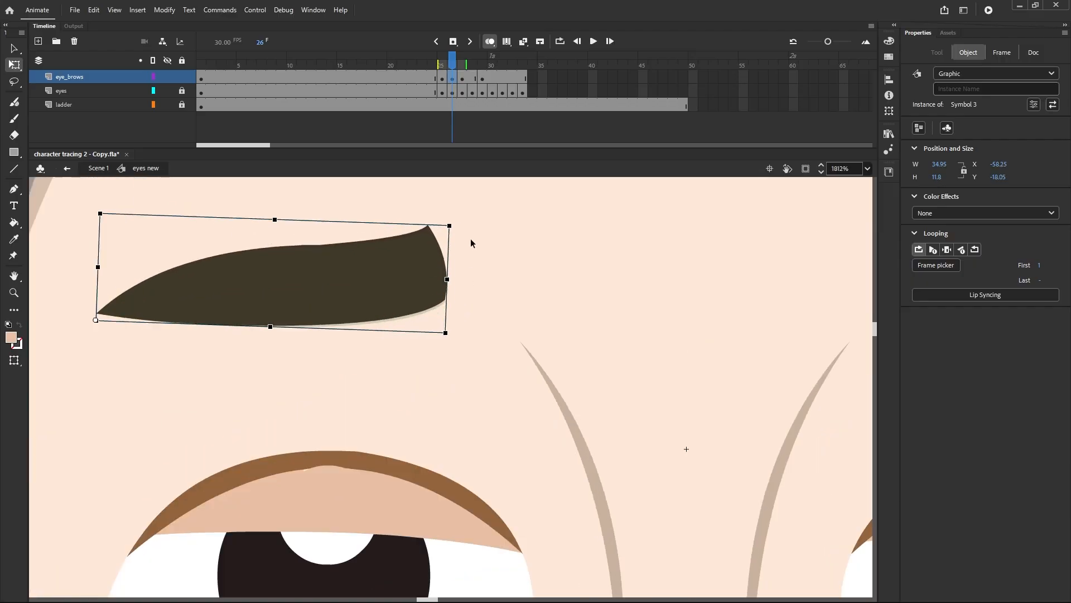
mouse_move(453, 243)
left_mouse_down()
mouse_move(456, 306)
mouse_move(465, 241)
left_mouse_up()
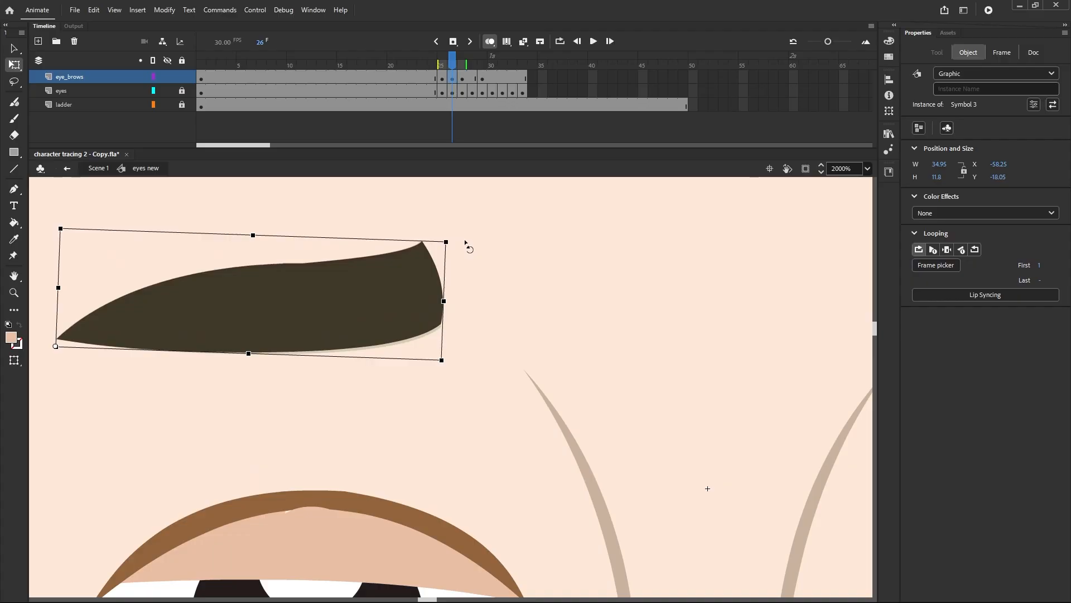
left_click(488, 185)
Step: Rotate the viewer-right eyebrow on frame 26 slightly about its outer corner, placing it between its frame 25 and 27 poses
scroll(304, 298, "down", 1)
scroll(304, 298, "down", 3)
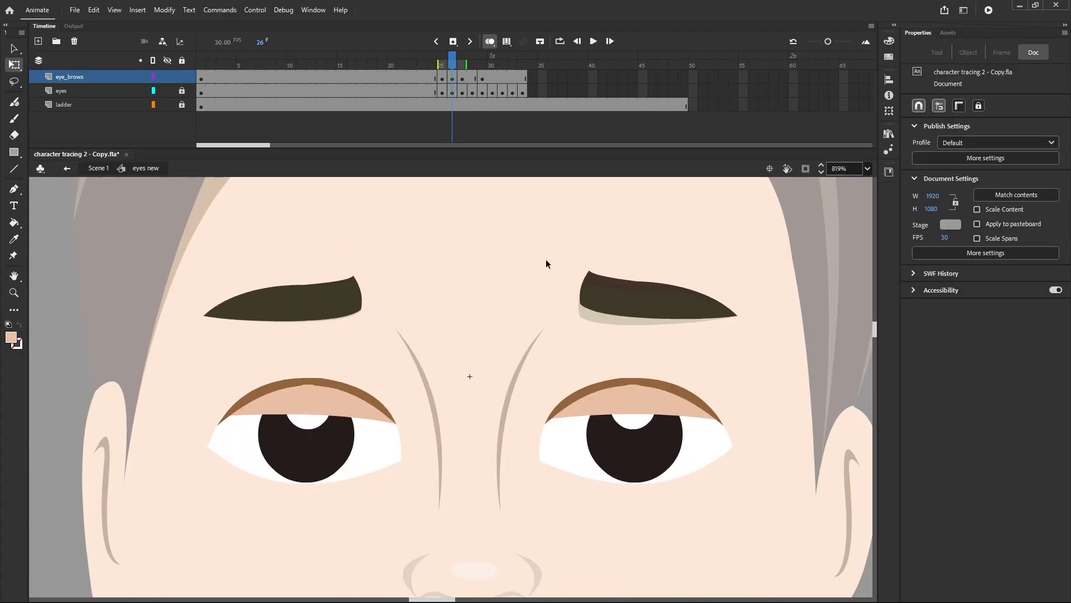
left_click_drag(546, 260, 792, 361)
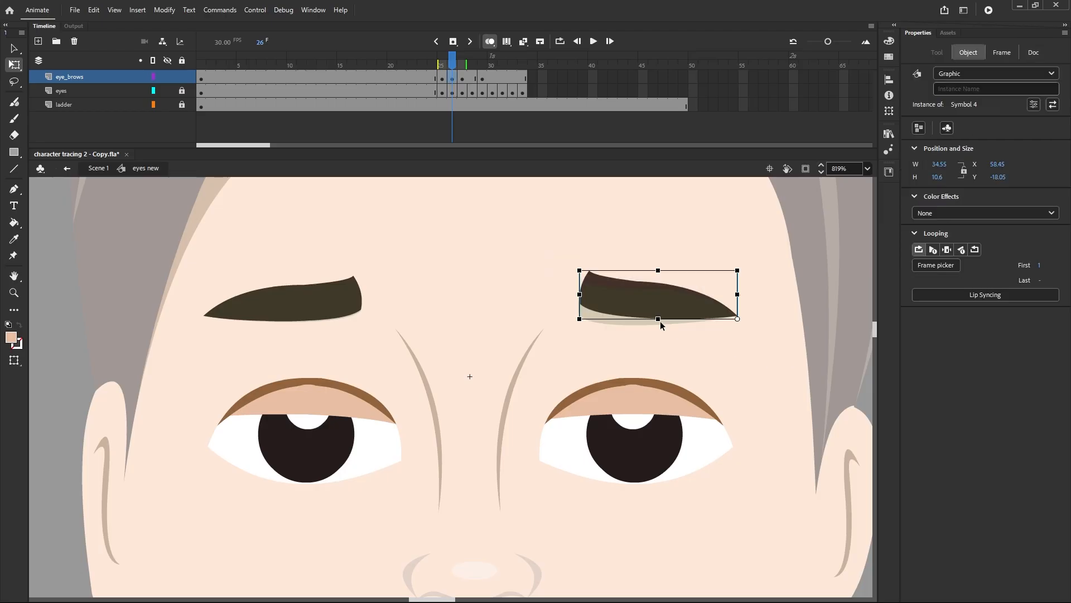
scroll(573, 329, "up", 1)
mouse_move(575, 329)
left_mouse_down()
mouse_move(582, 353)
mouse_move(592, 331)
left_mouse_up()
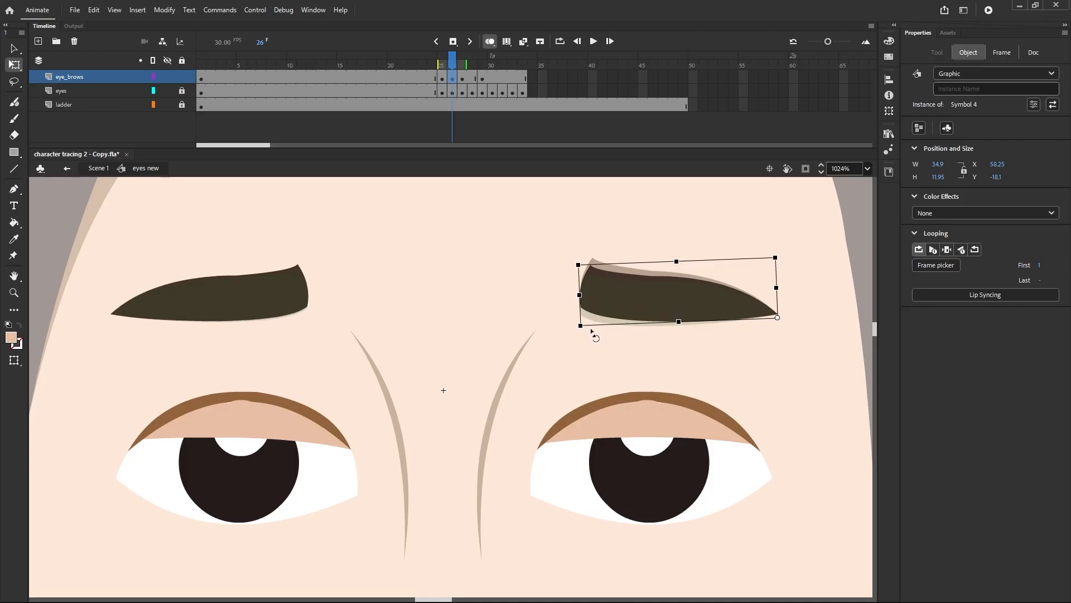
left_click(451, 297)
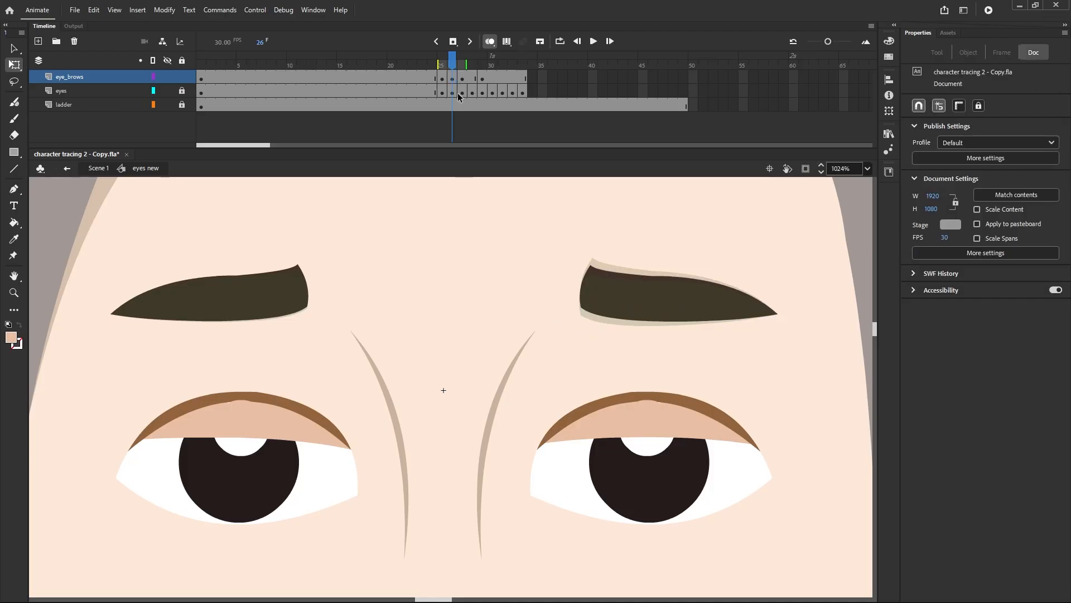
Step: Select the viewer-left eyebrow on frame 26 of the eye_brows layer and delete it
left_click(454, 78)
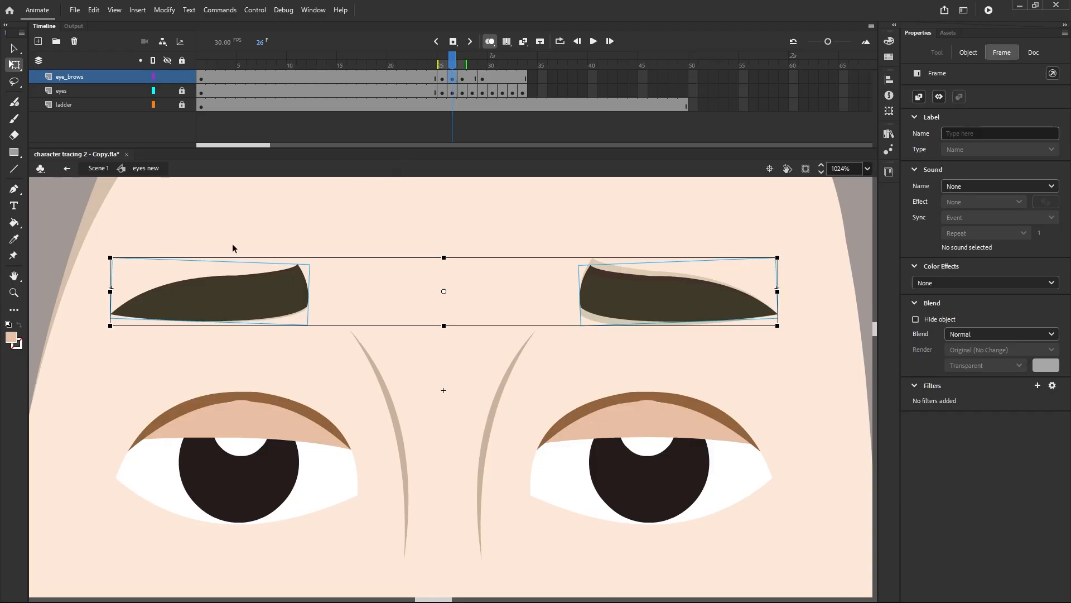
left_click_drag(92, 246, 377, 362)
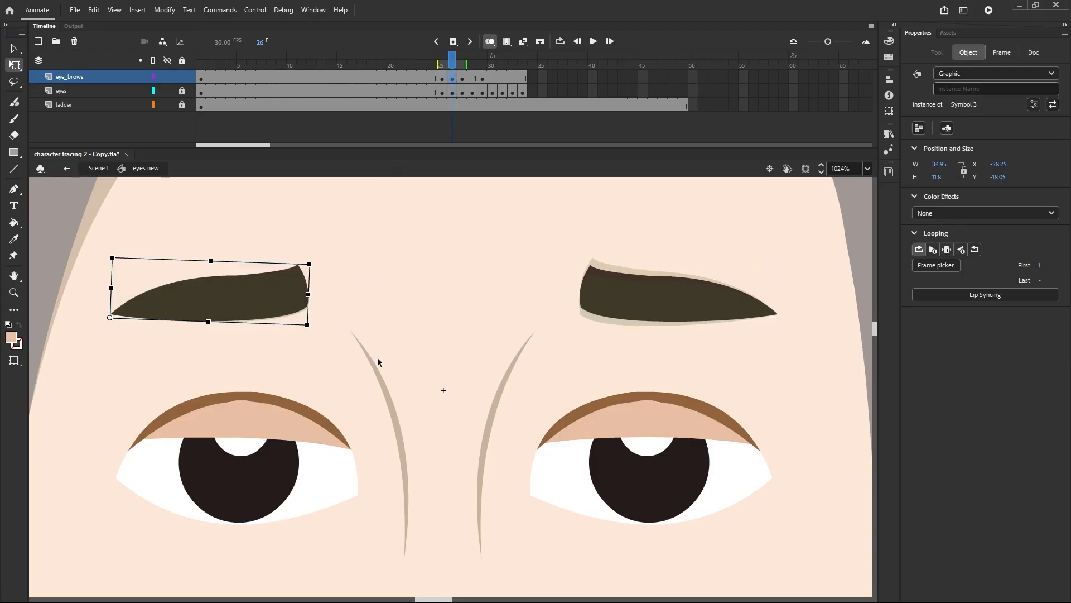
scroll(247, 296, "up", 1, "ctrl")
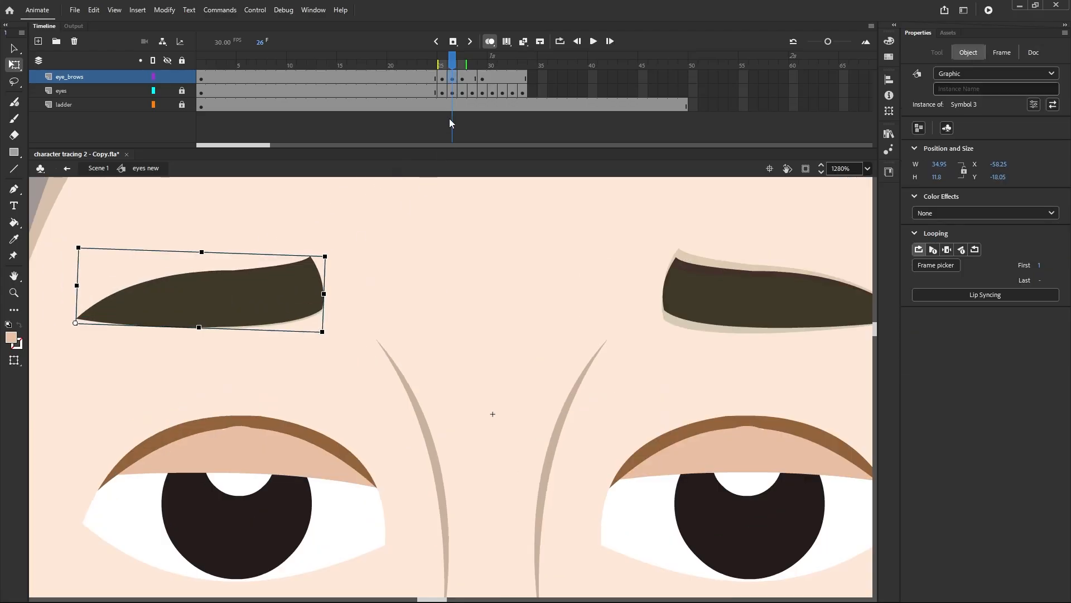
left_click(452, 84)
right_click(452, 84)
left_click(436, 204)
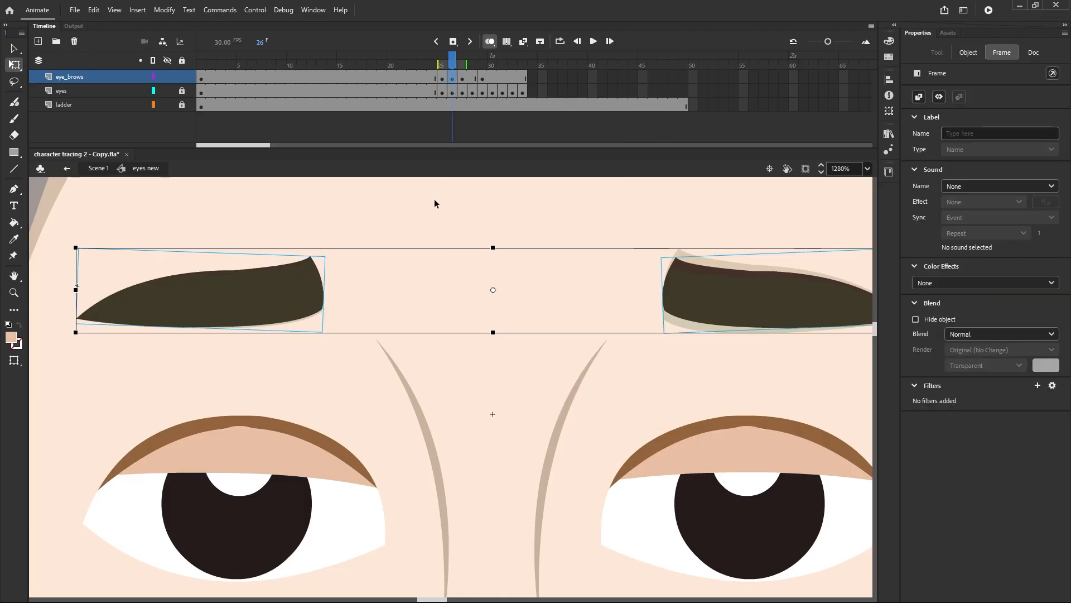
left_click(436, 204)
left_click(232, 293)
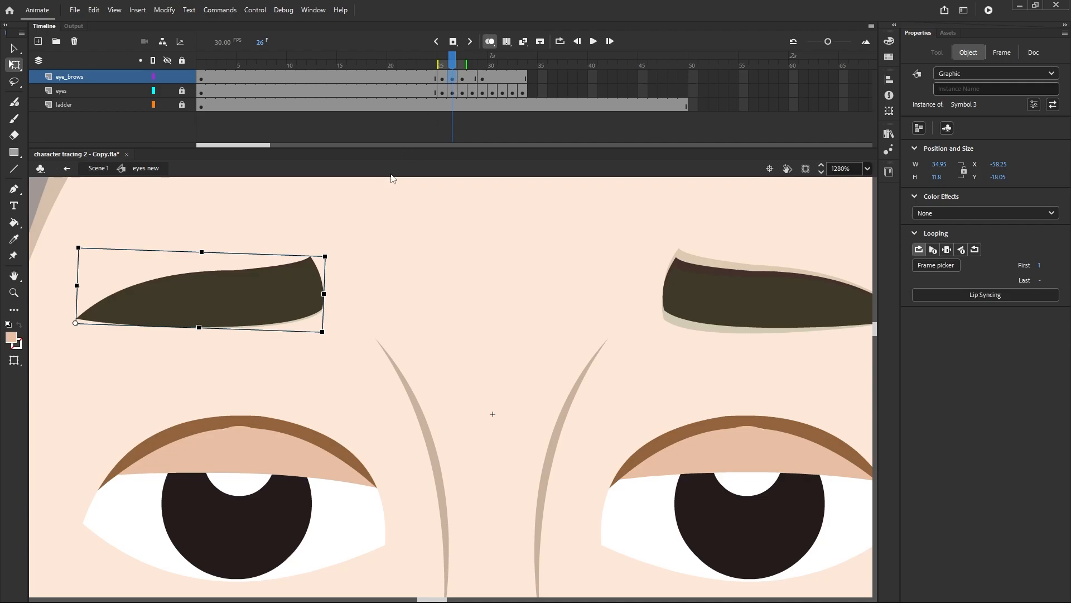
key("Delete")
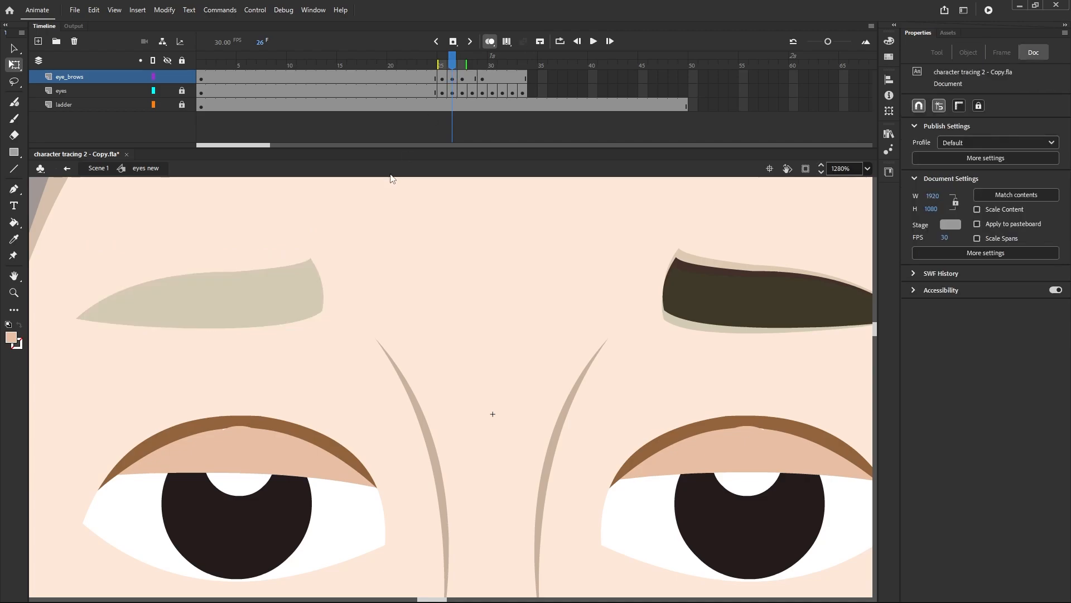
Step: Compare the viewer-left eyebrow on frames 25 and 26 against its onion-skinned neighbouring poses
left_click(444, 79)
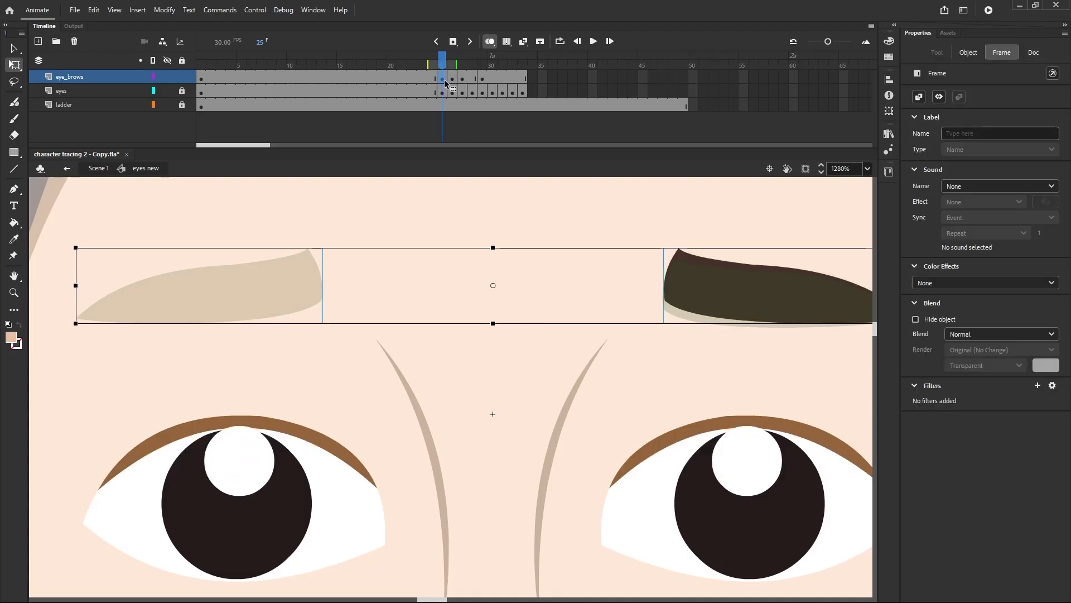
left_click(348, 218)
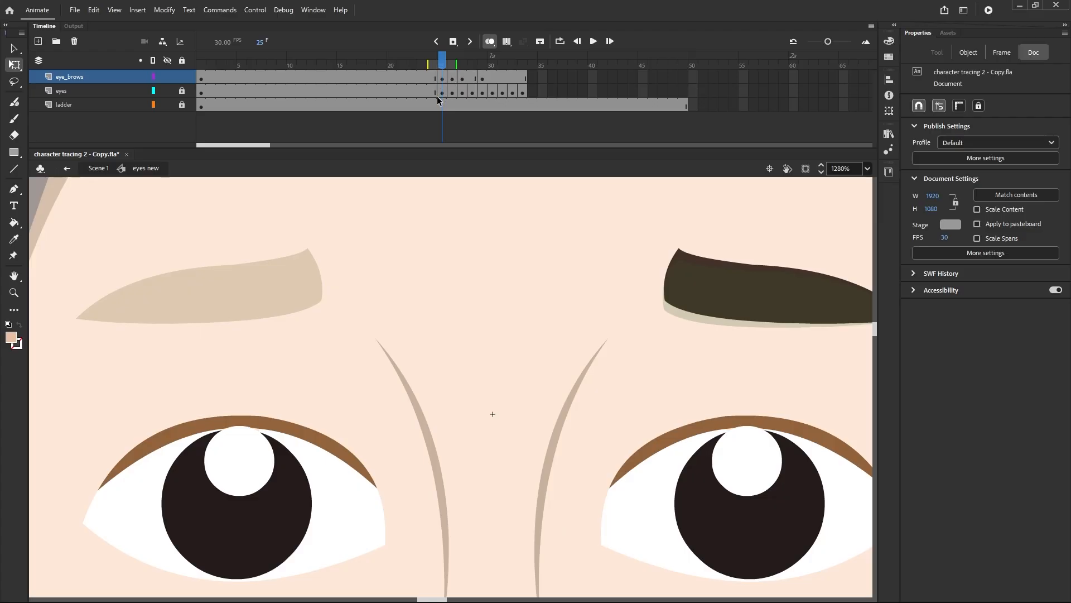
key("ctrl+a")
key("period")
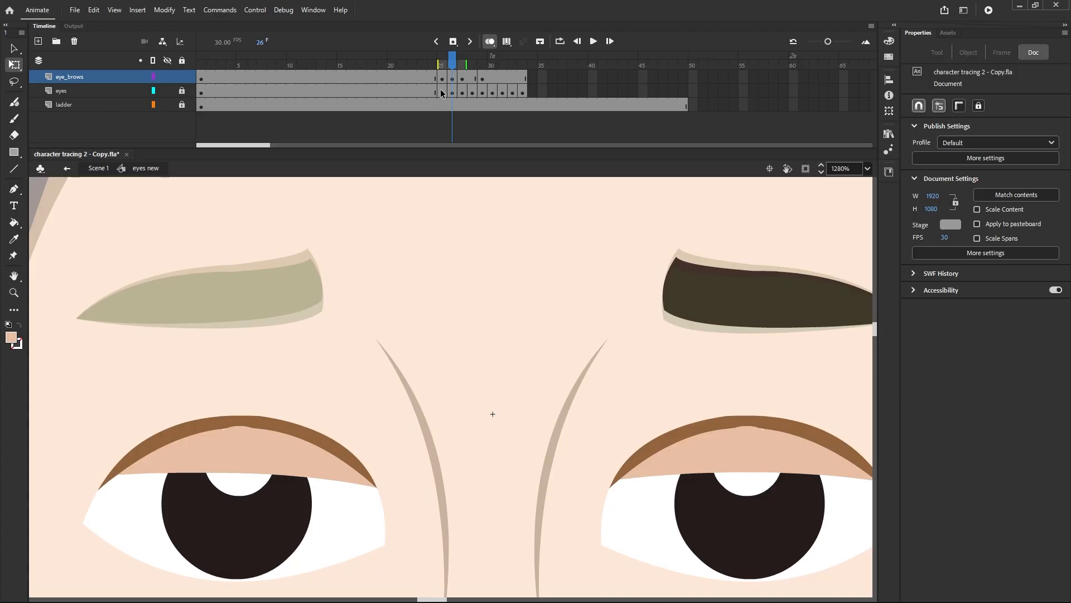
left_click(451, 82)
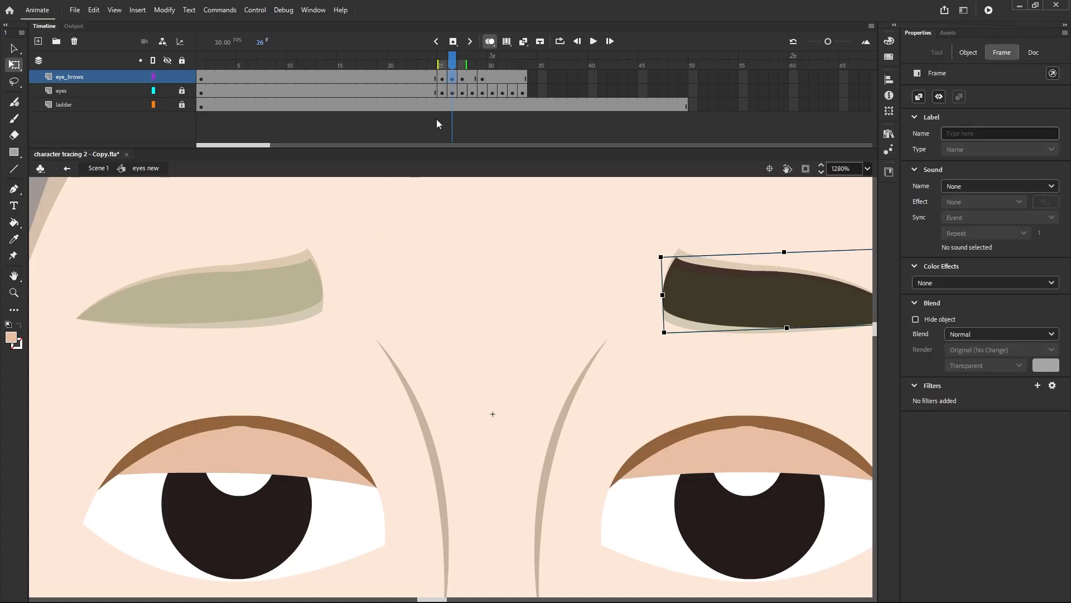
Step: Copy frame 25 of the eye_brows layer and paste it over frame 26
left_click(444, 82)
left_click(270, 279)
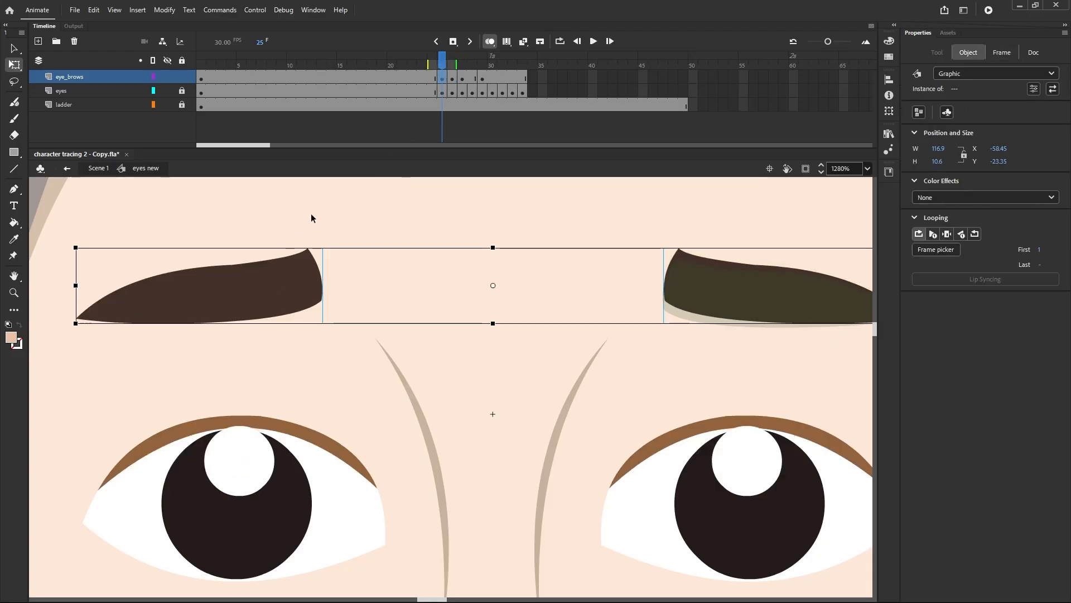
left_click(311, 214)
left_click(287, 270)
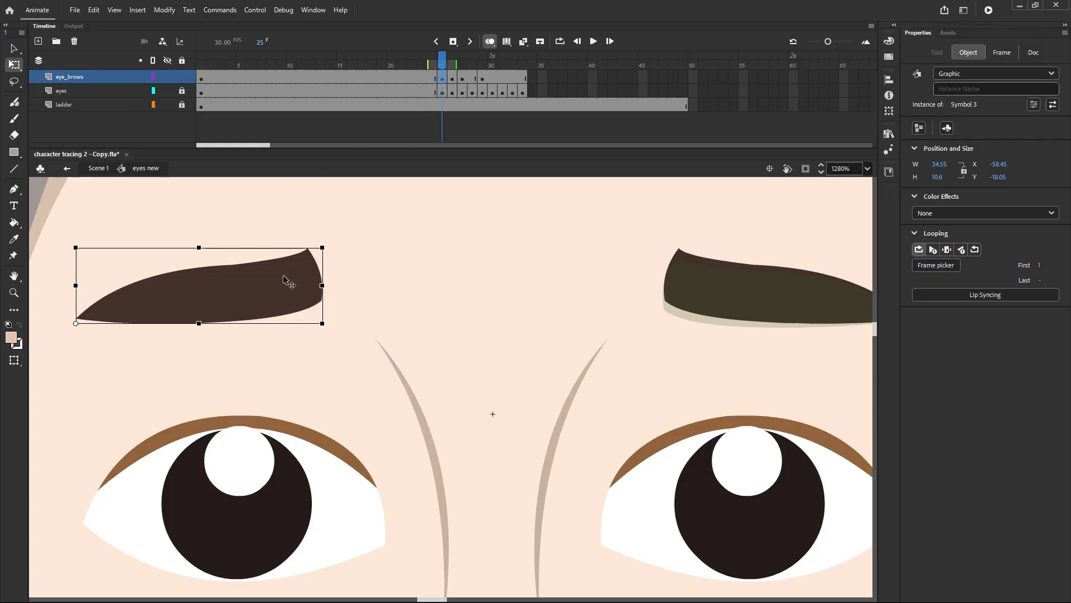
right_click(441, 81)
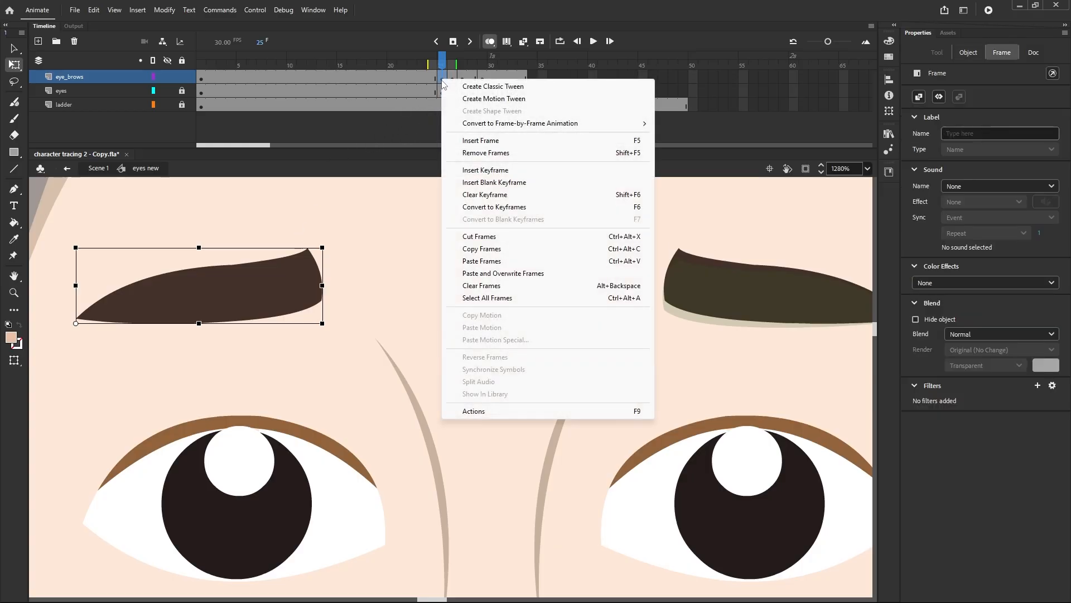
left_click(476, 254)
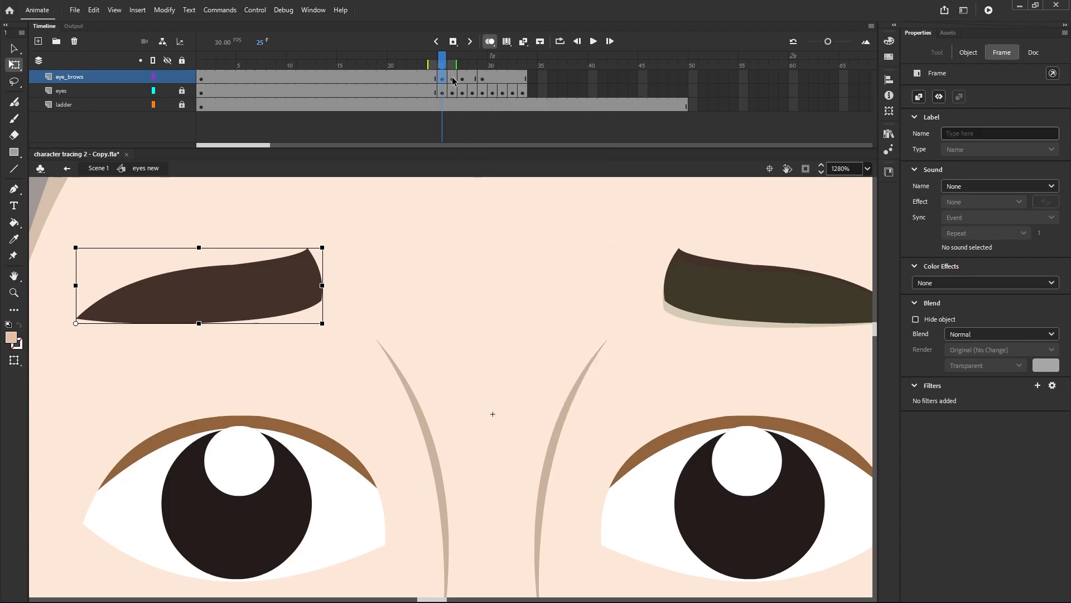
left_click(452, 80)
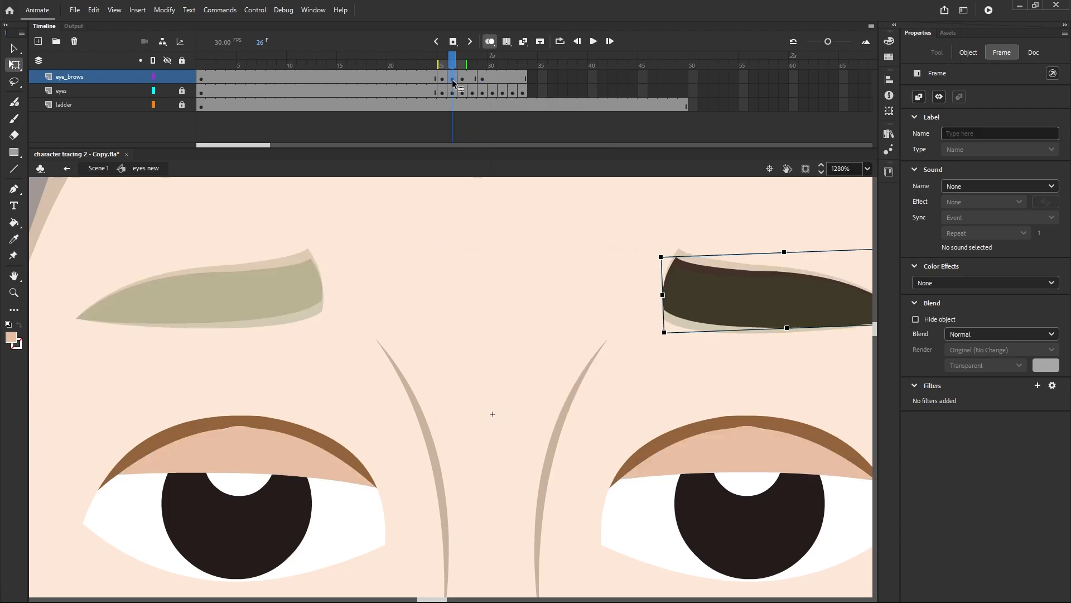
left_click(472, 224)
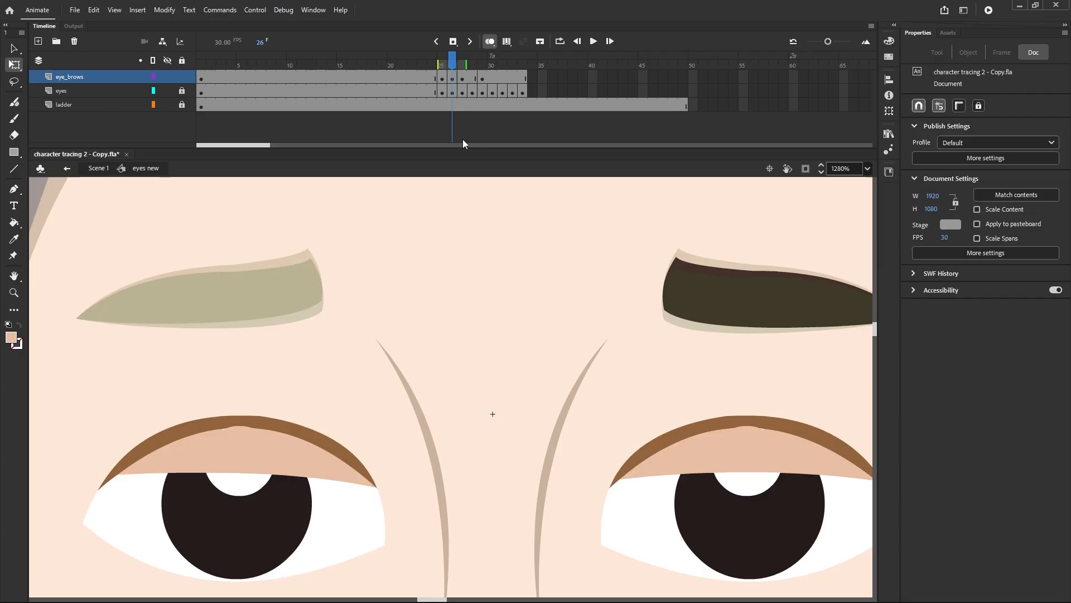
left_click(452, 79)
right_click(452, 79)
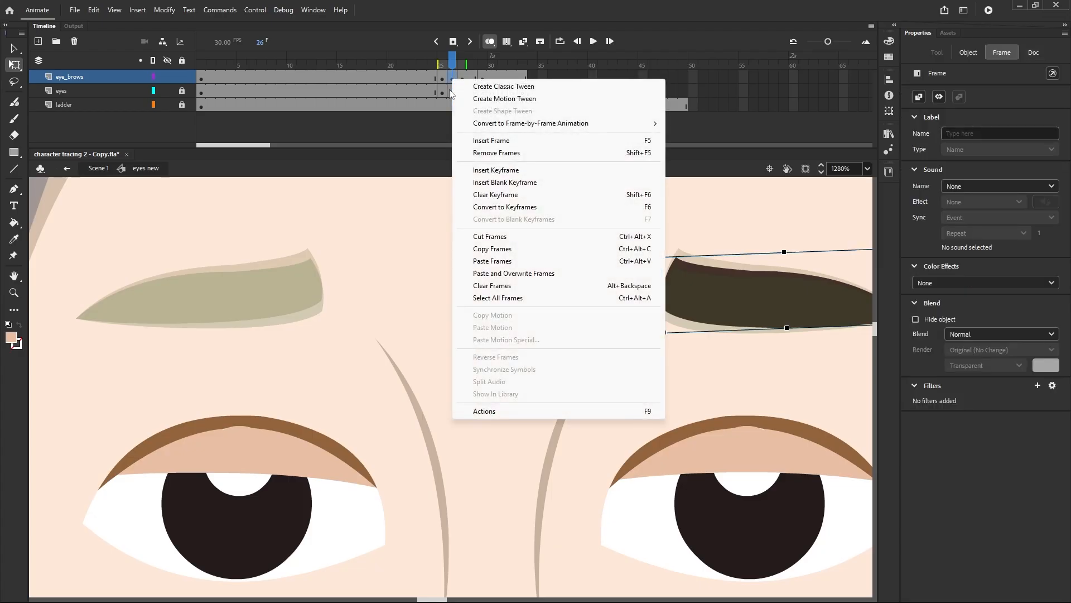
left_click(475, 265)
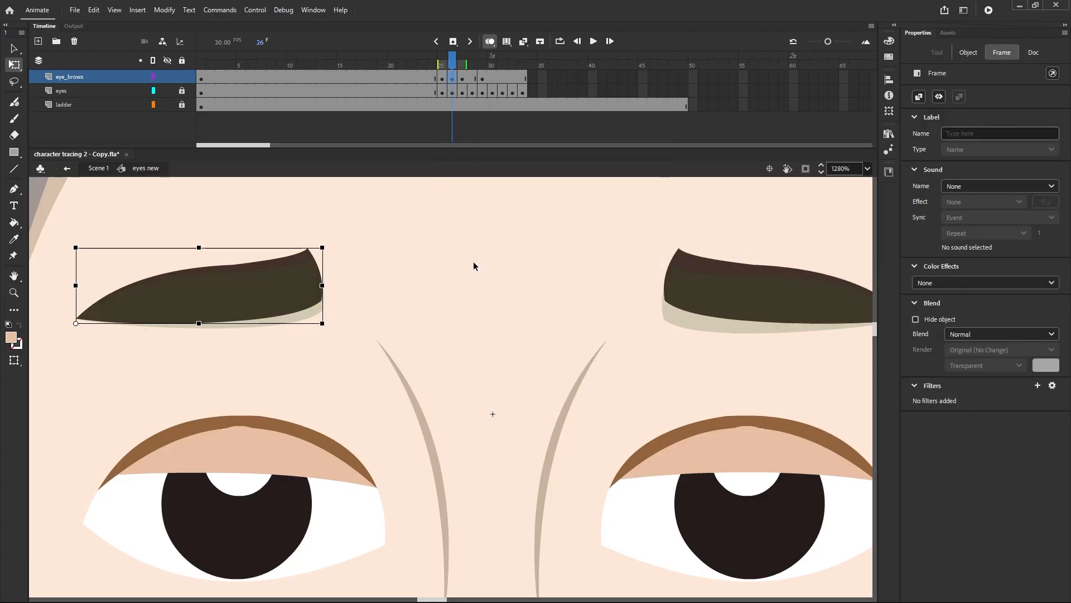
left_click(412, 260)
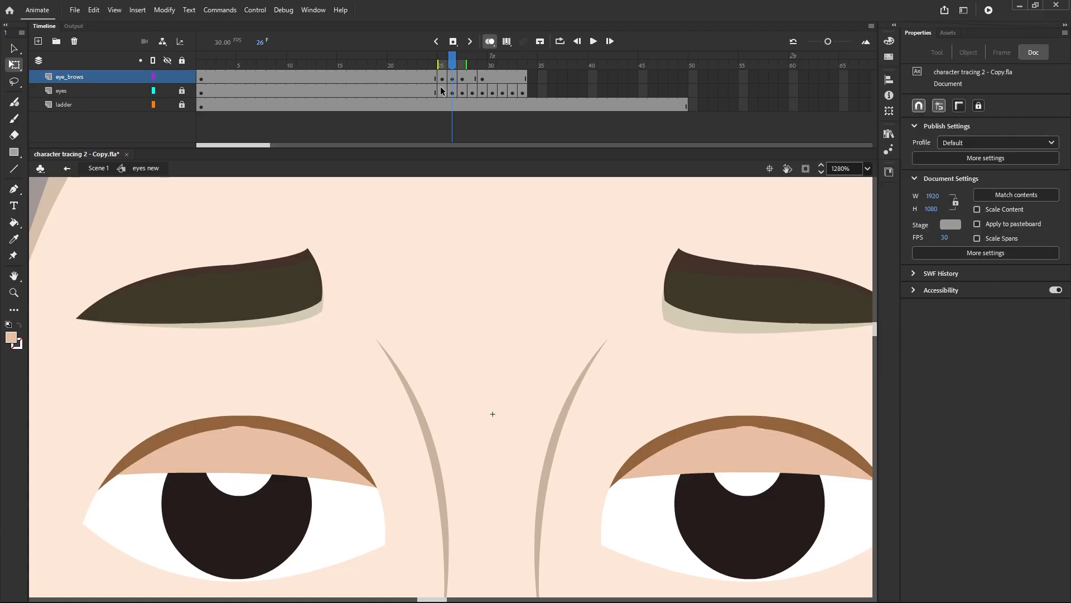
Step: Try moving the viewer-right eyebrow on frame 26 down and inward, away from its onion-skinned poses
left_click(452, 77)
left_click(429, 206)
left_click_drag(669, 278, 583, 363)
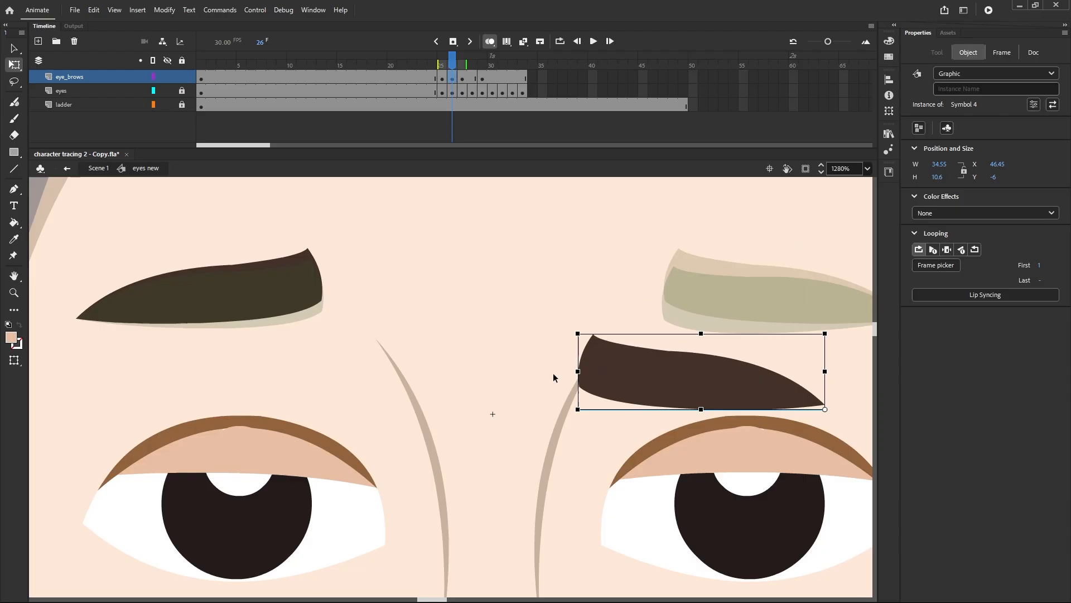
Step: Undo the eyebrow move, the pasted frame and the deletion of the viewer-left eyebrow on frame 26
key("ctrl+z")
key("ctrl+z")
key("ctrl+z")
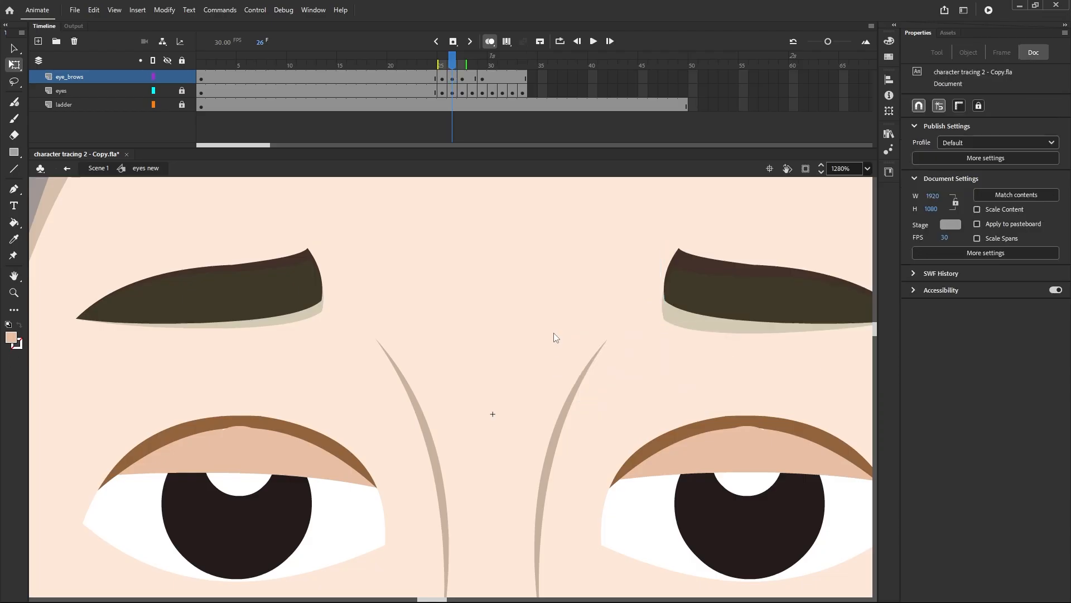
key("ctrl+z")
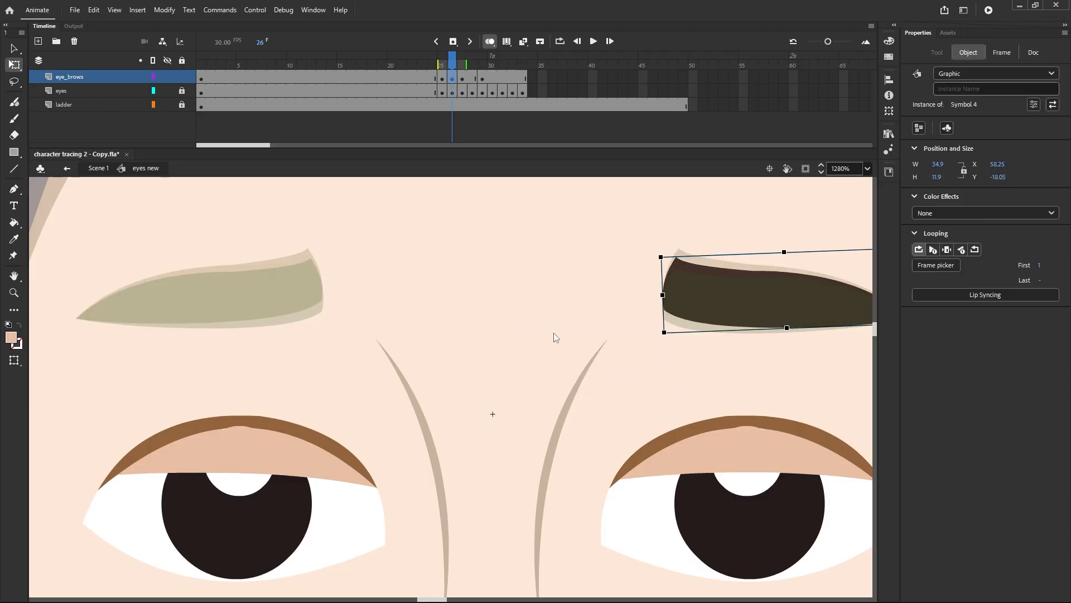
key("ctrl+z")
key("ctrl+z")
key("ctrl+z")
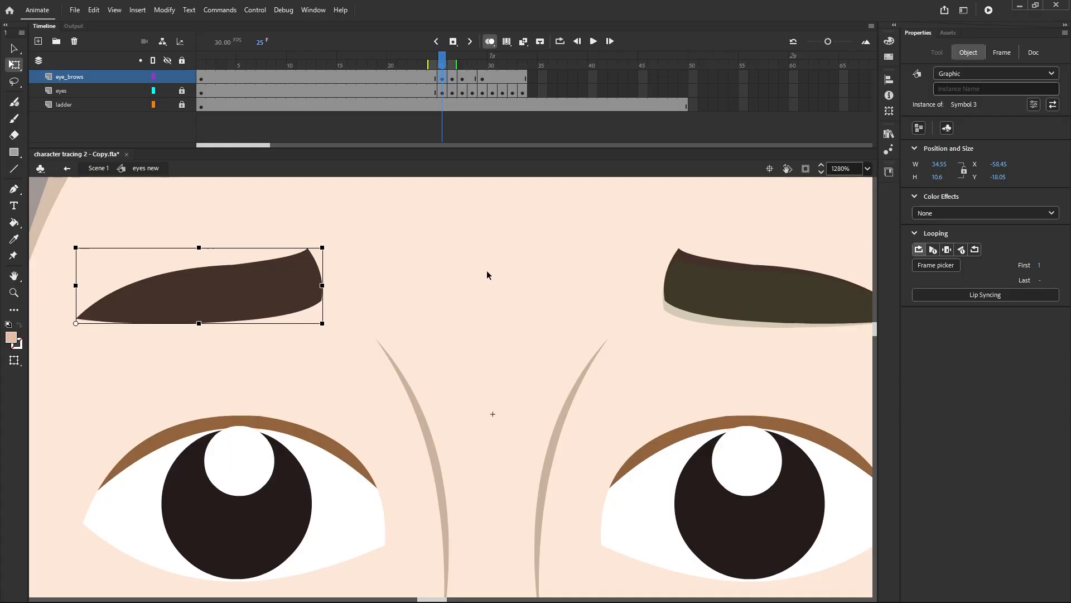
key("ctrl+z")
key("ctrl+z")
key("ctrl+z")
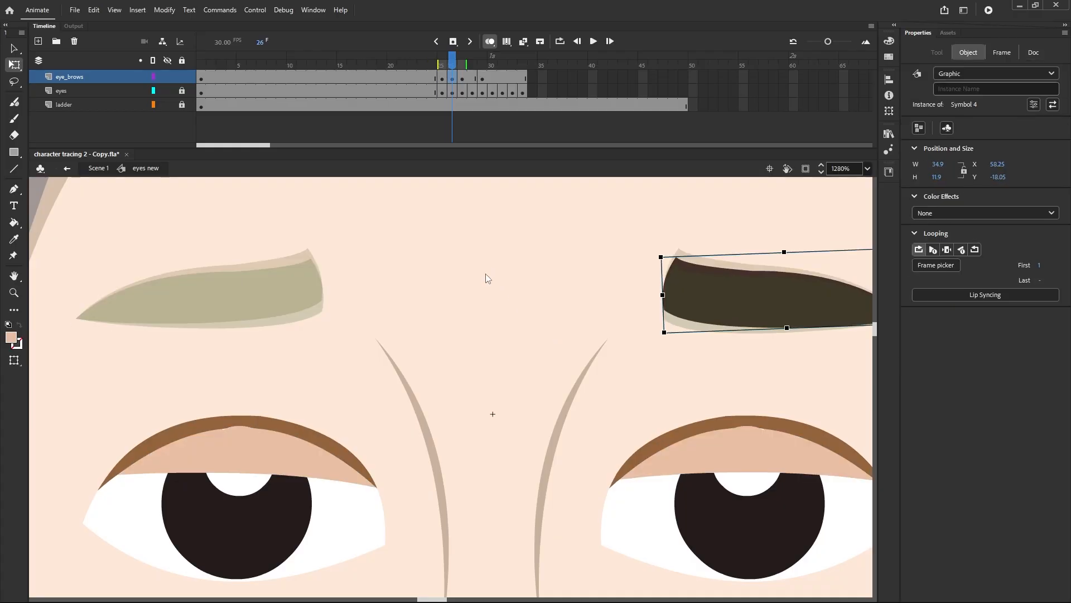
key("ctrl+z")
key("ctrl+z")
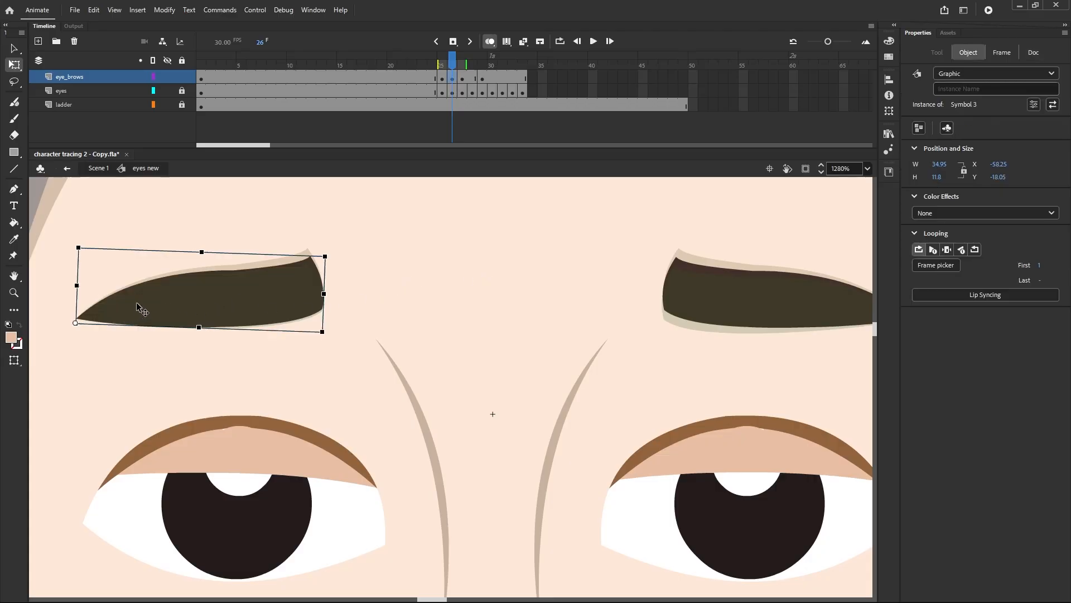
Step: Rotate the viewer-left eyebrow on frame 26 slightly so its inner end rises between its frame 25 and 27 poses
scroll(138, 299, "up", 1)
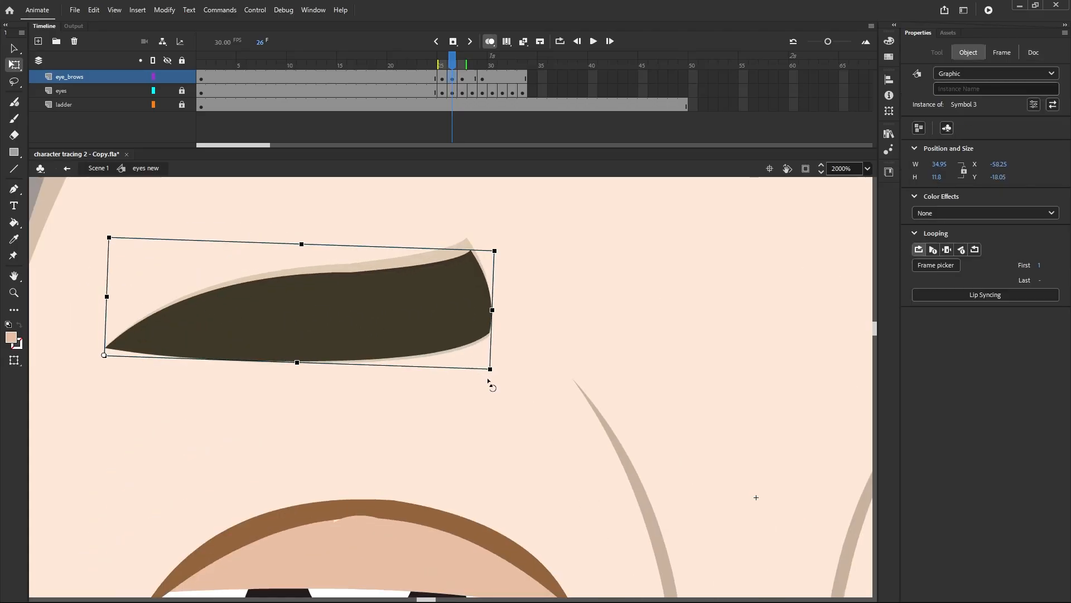
mouse_move(491, 374)
left_mouse_down()
mouse_move(491, 396)
mouse_move(502, 372)
left_mouse_up()
left_click(586, 363)
scroll(239, 305, "down", 5)
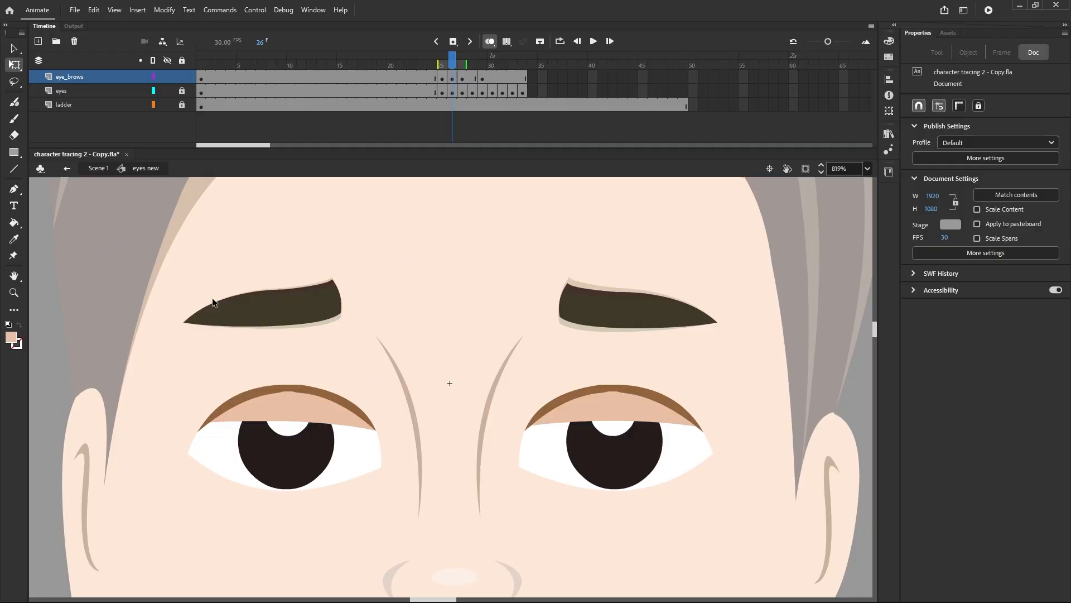
left_click_drag(537, 266, 752, 353)
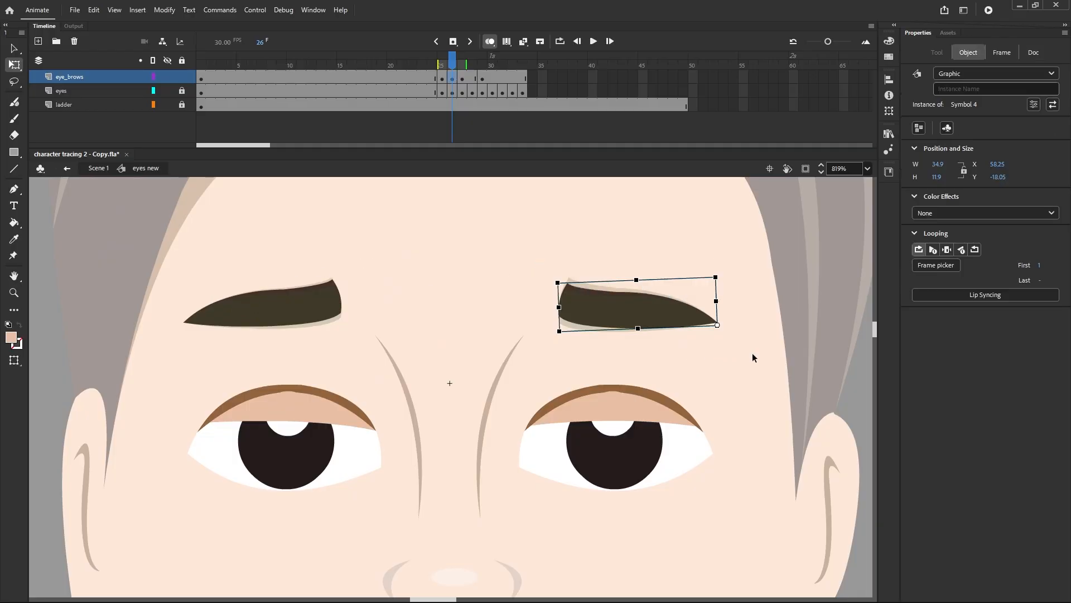
left_click(515, 247)
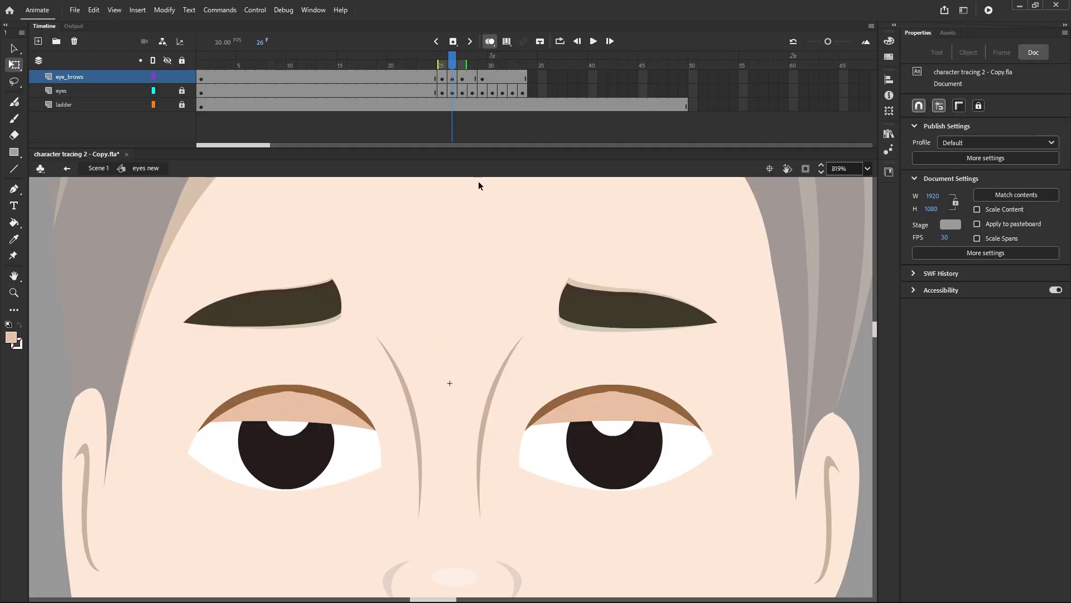
Step: Insert a keyframe at frame 28 of the eye_brows layer
left_click(470, 79)
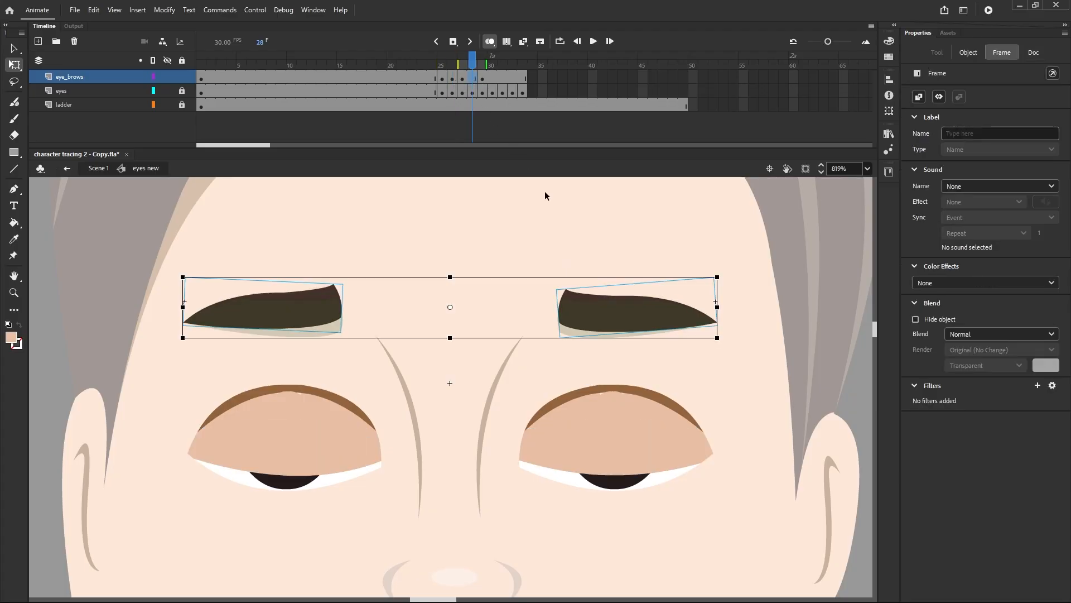
scroll(572, 223, "down", 3)
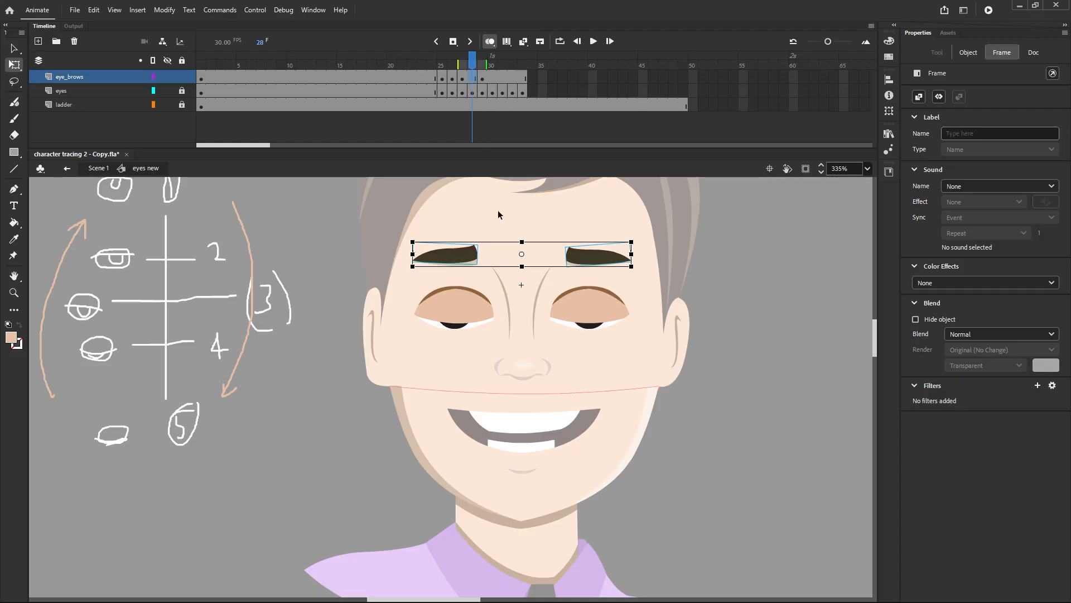
scroll(497, 210, "up", 2)
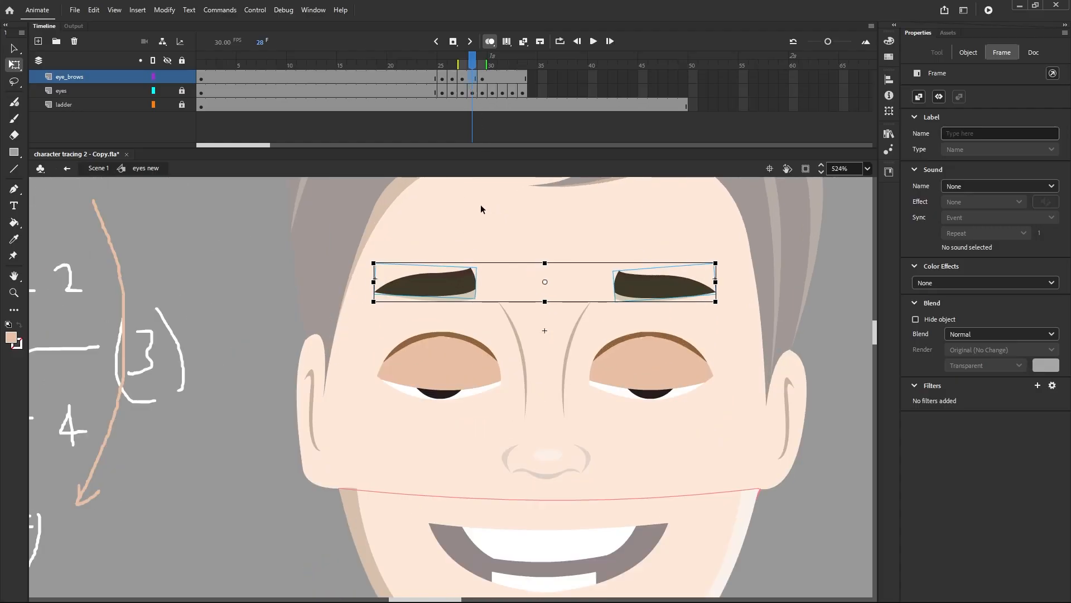
right_click(474, 82)
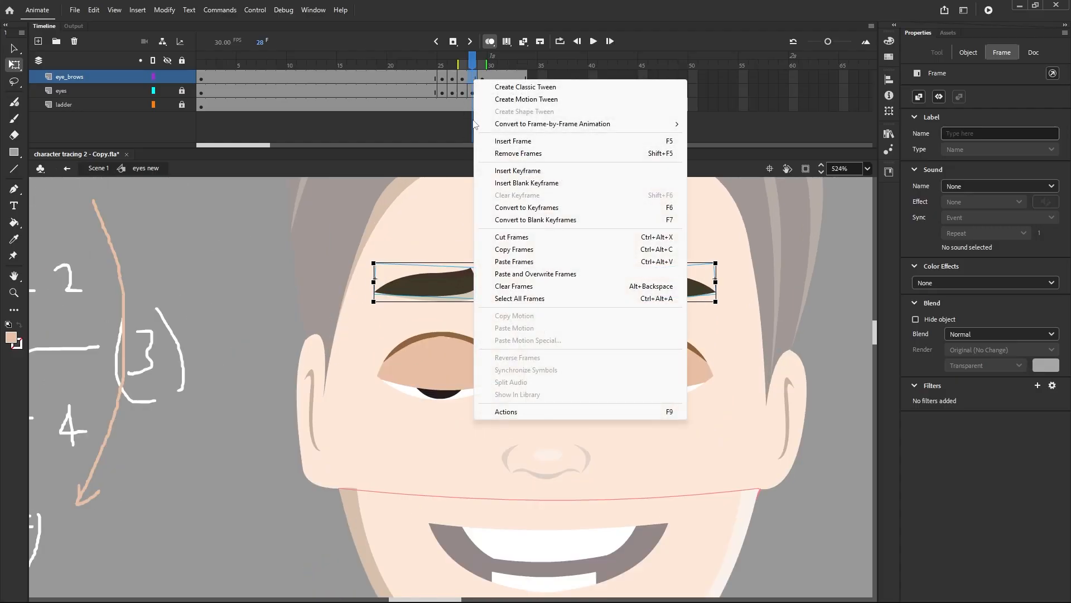
left_click(519, 169)
left_click(488, 222)
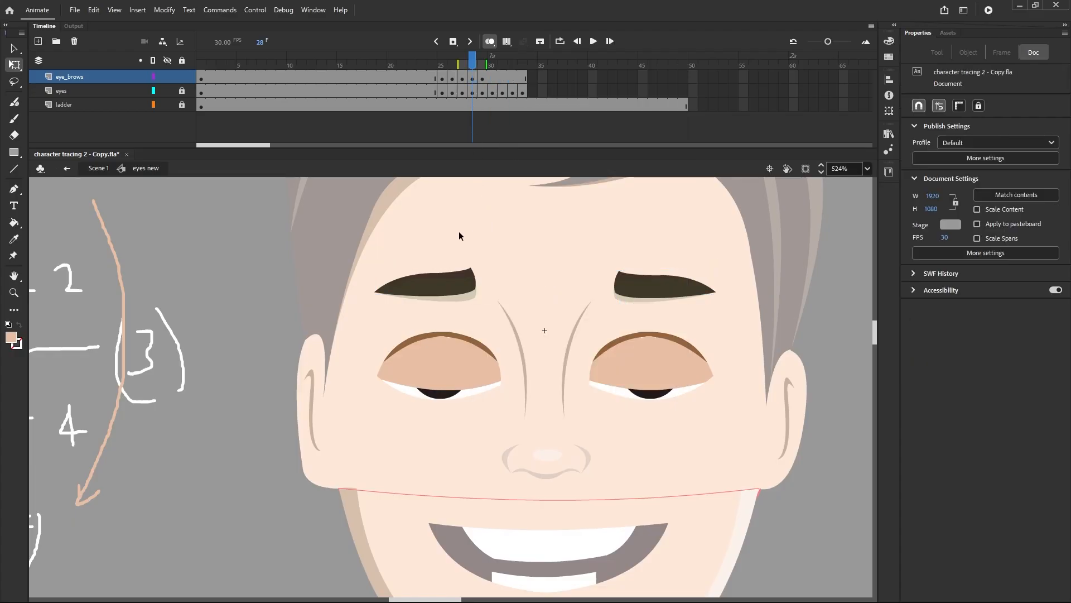
Step: Rotate the viewer-left eyebrow on frame 28 about its outer corner, lowering its inner end between its frame 27 and 29 poses
left_click_drag(363, 265, 490, 317)
scroll(490, 286, "up", 5)
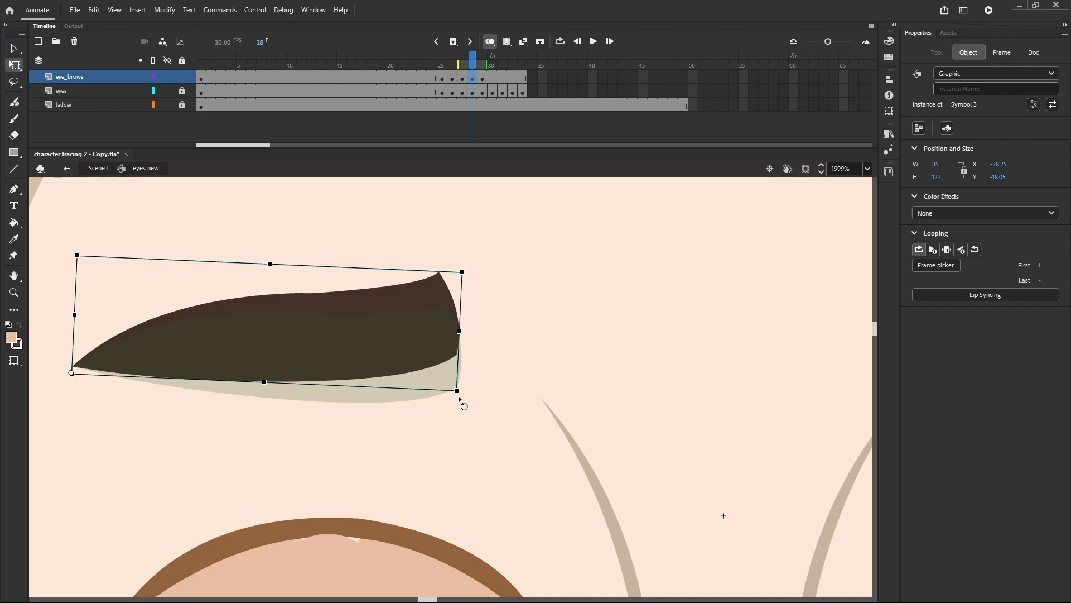
mouse_move(464, 402)
left_mouse_down()
mouse_move(458, 445)
mouse_move(463, 413)
left_mouse_up()
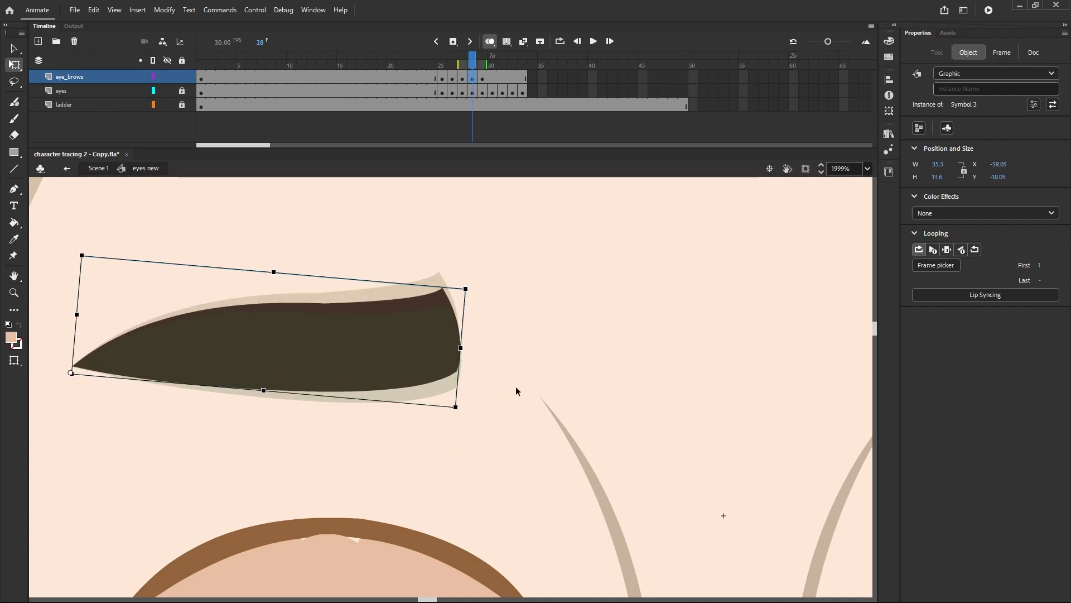
left_click(472, 373)
scroll(280, 340, "down", 4)
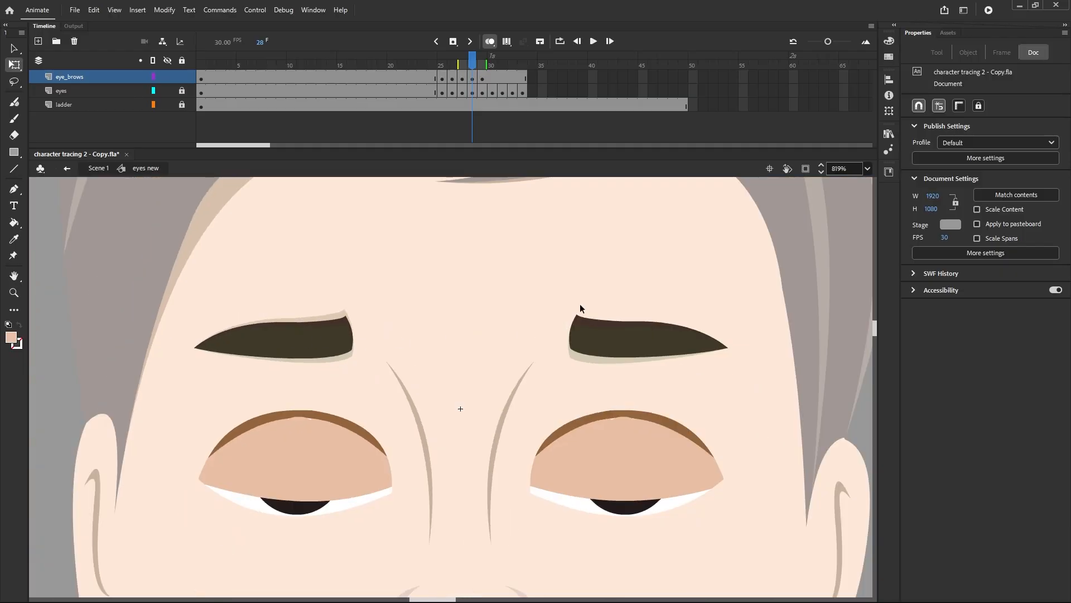
Step: Rotate the viewer-right eyebrow on frame 28 about its outer corner, lowering its inner end between its neighbouring onion-skinned poses
left_click_drag(550, 300, 755, 387)
scroll(581, 378, "up", 4)
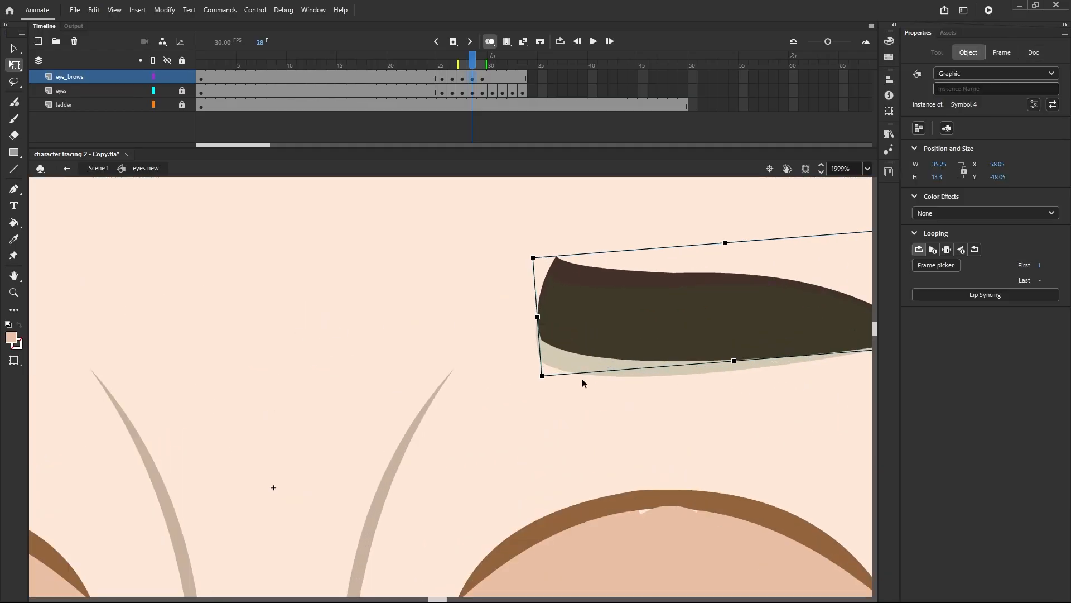
mouse_move(545, 384)
left_mouse_down()
mouse_move(550, 430)
mouse_move(553, 397)
left_mouse_up()
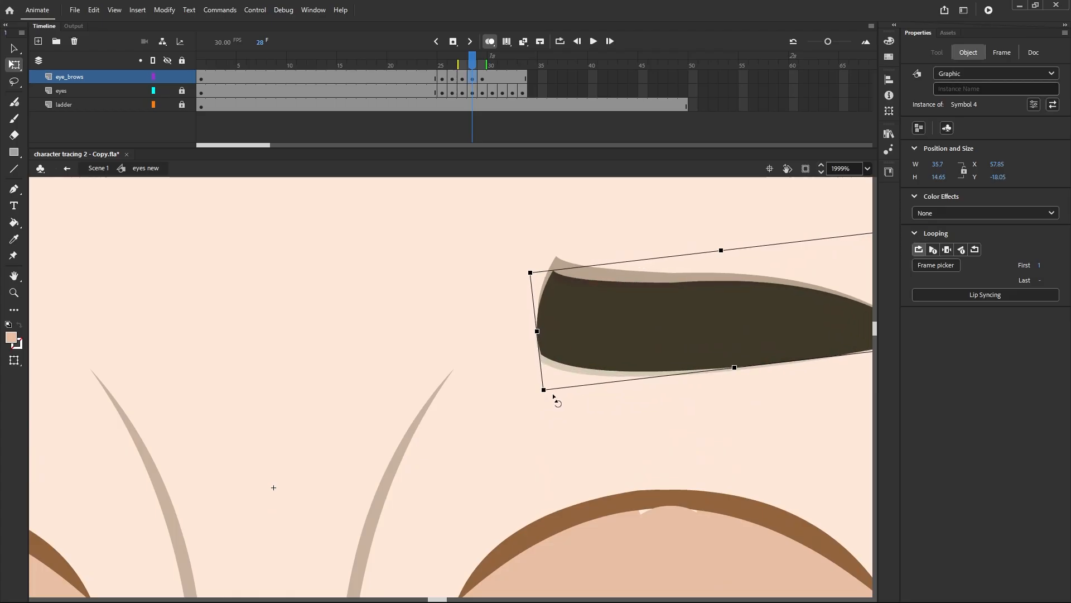
left_click(469, 323)
scroll(510, 335, "down", 4)
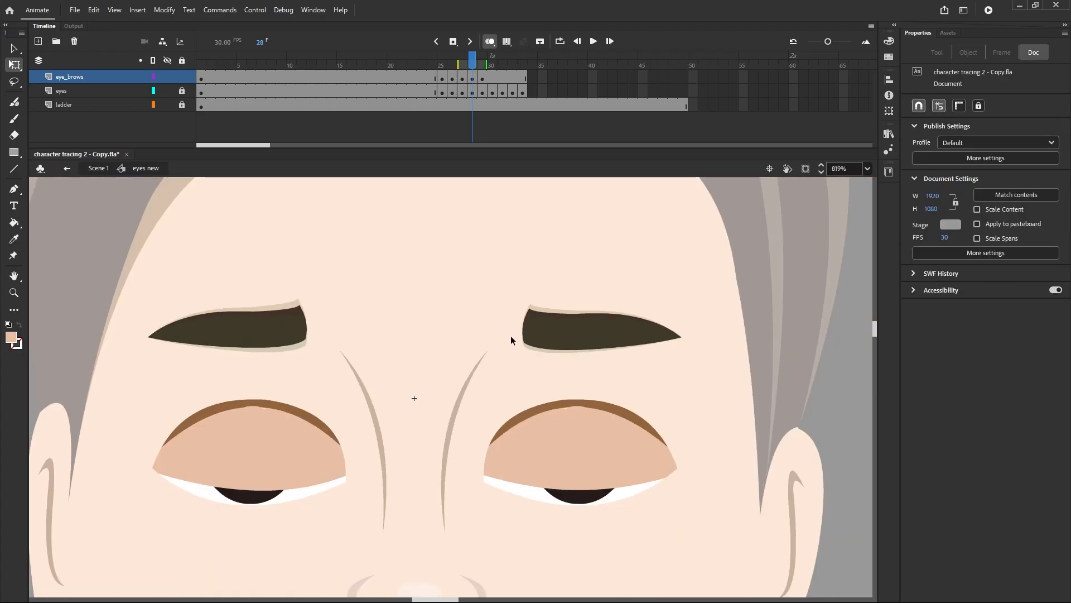
Step: Turn off onion skinning and scrub frames 27–29 to check the eyebrow movement
left_click(491, 42)
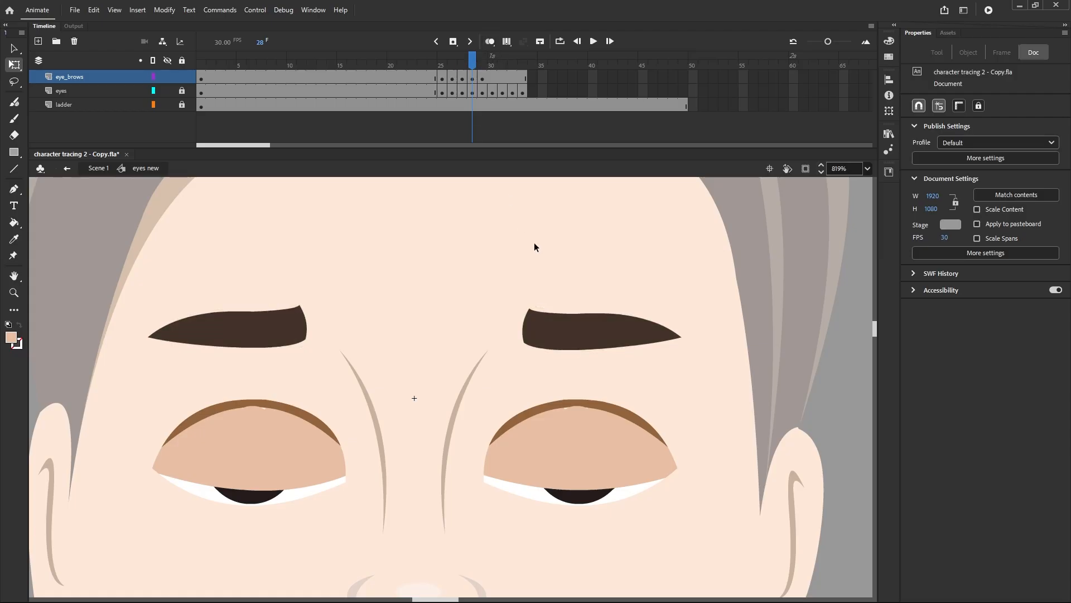
scroll(534, 242, "down", 2)
left_click(463, 67)
left_click_drag(462, 69, 484, 108)
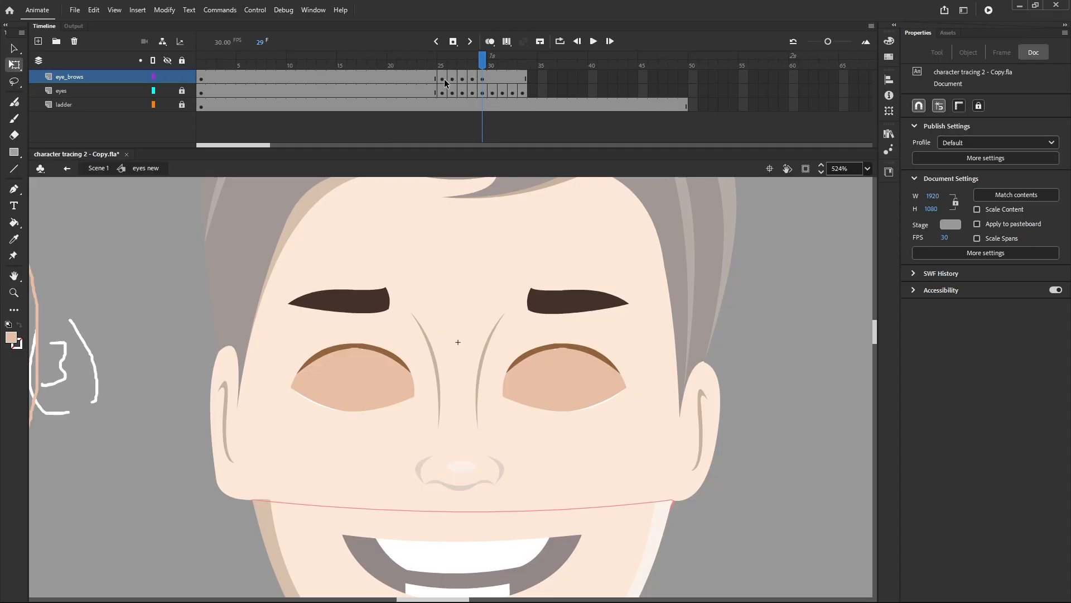
Step: Copy frames 25–28 of the eye_brows layer and compare the eyebrow poses on frames 29 and 28
mouse_move(445, 78)
left_mouse_down()
mouse_move(470, 79)
mouse_move(458, 80)
left_mouse_up()
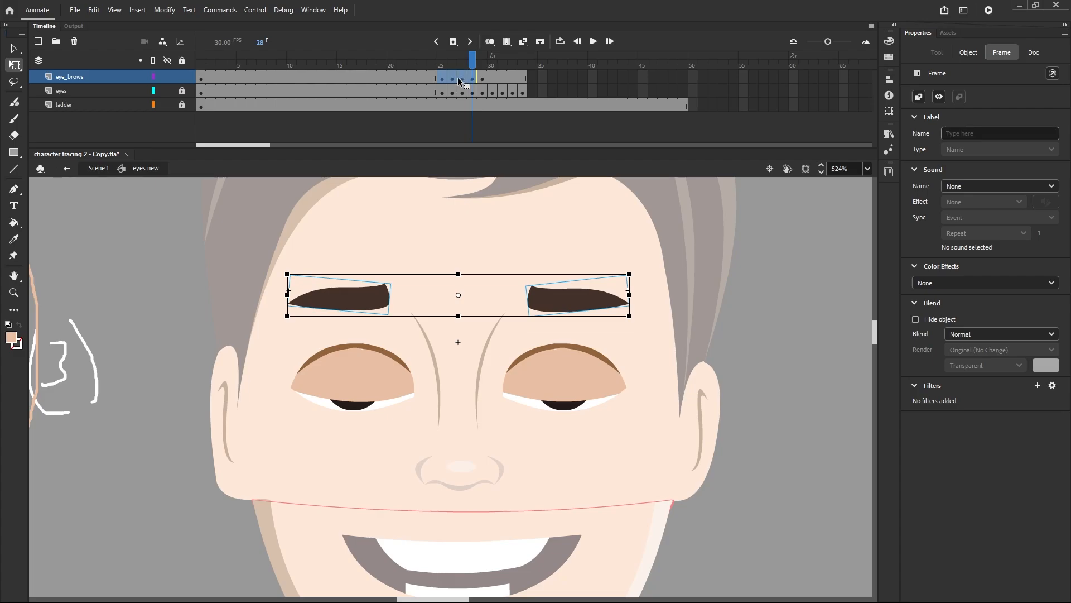
right_click(458, 78)
left_click(491, 248)
left_click(483, 80)
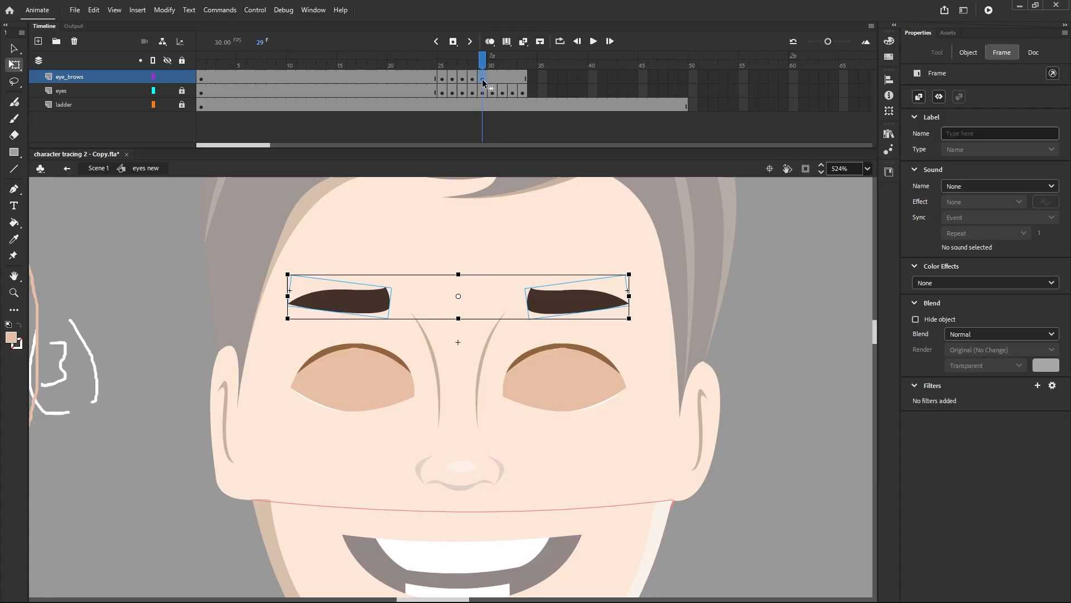
left_click(474, 80)
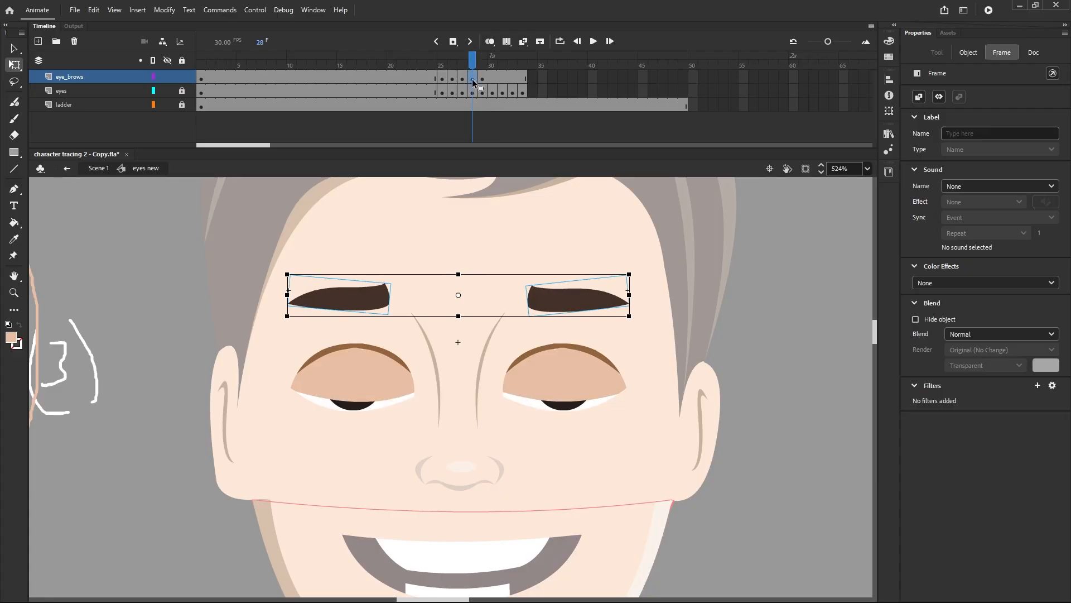
Step: Paste the copied eyebrow frames at frame 30 of the eye_brows layer and try reversing frames 30–33
left_click(492, 80)
right_click(493, 82)
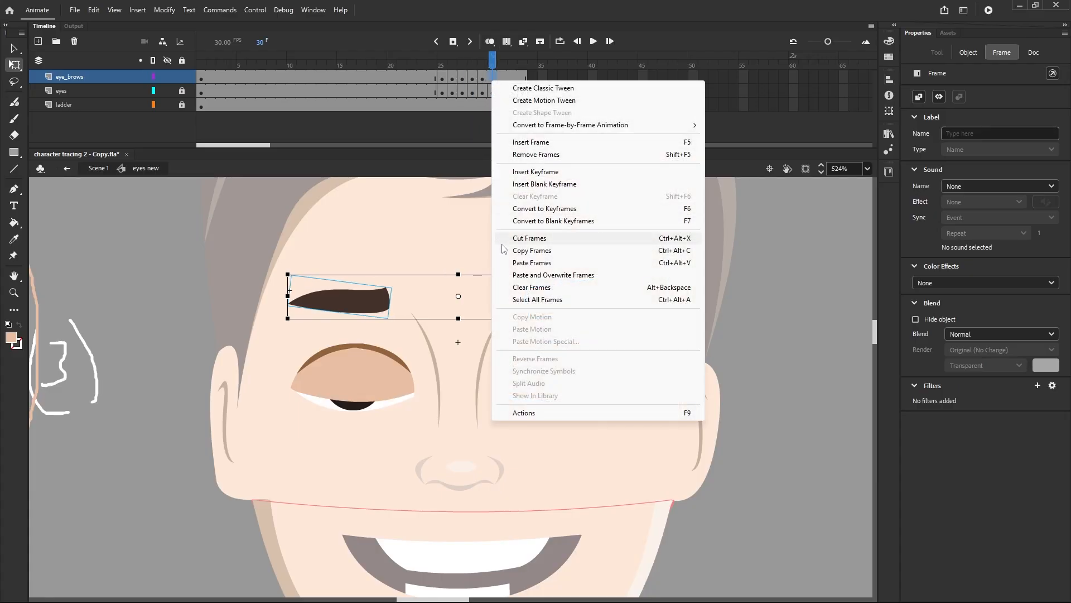
left_click(511, 262)
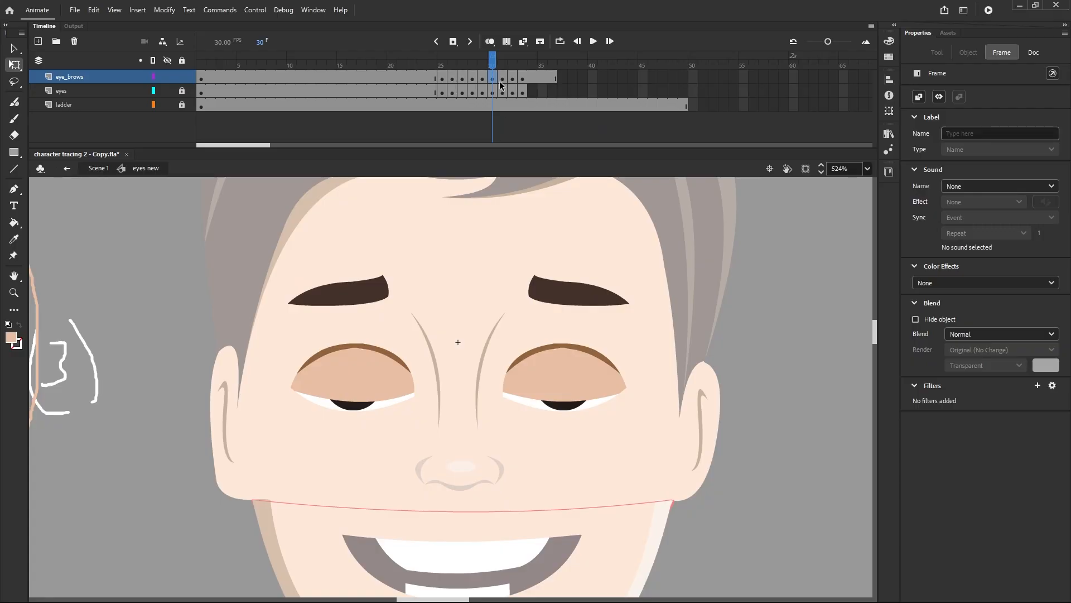
left_click(522, 80, "shift")
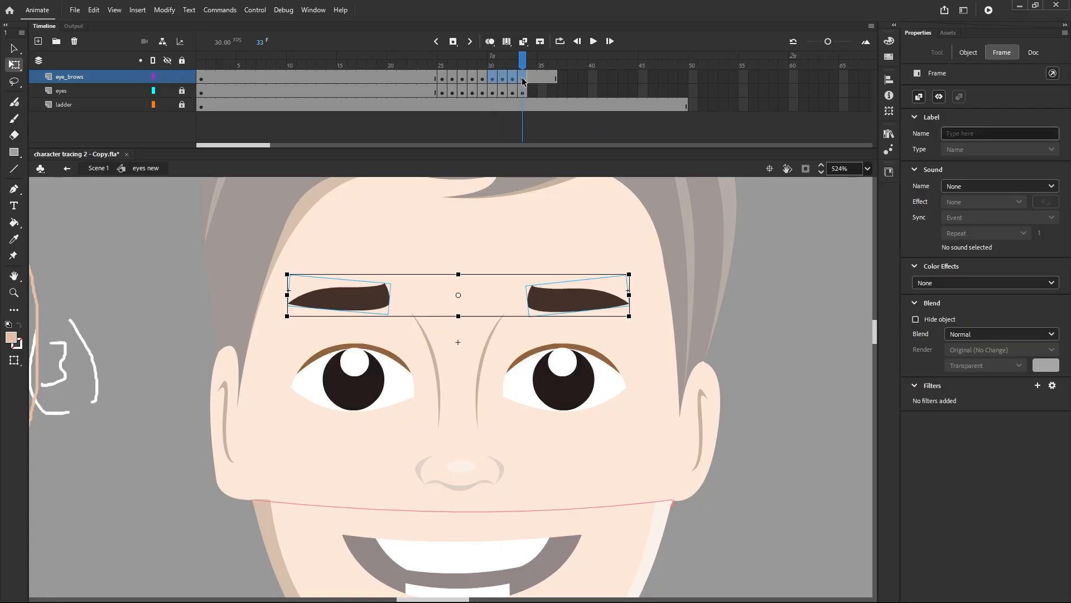
right_click(523, 80)
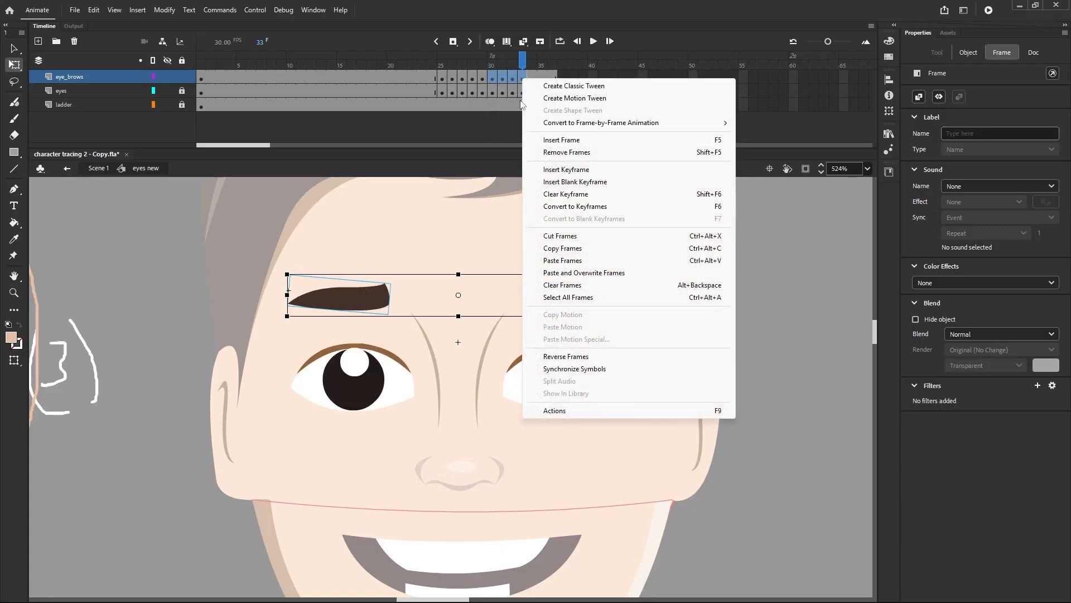
left_click(552, 358)
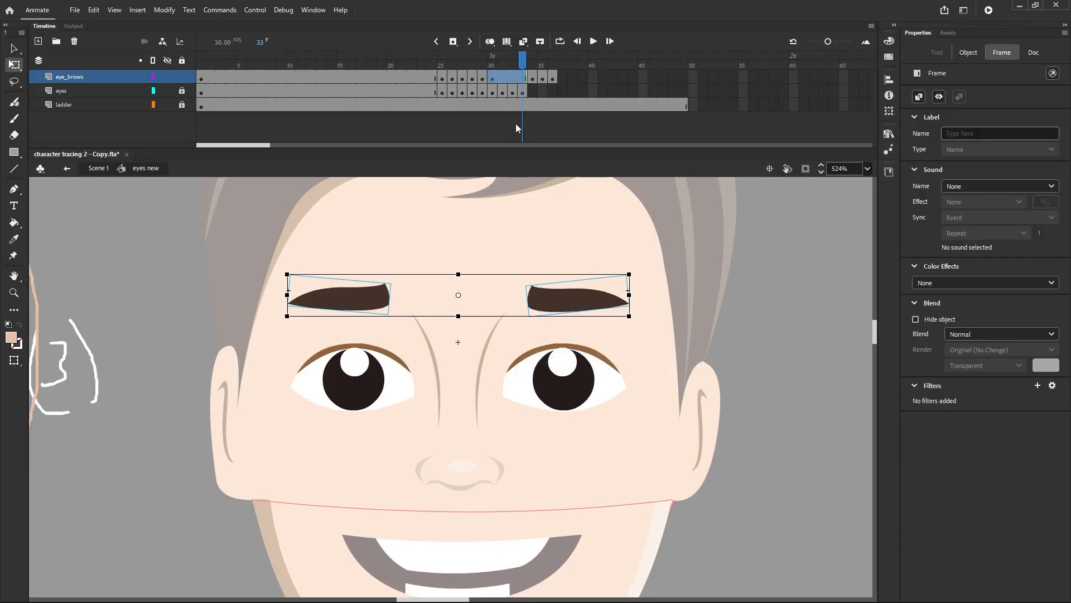
Step: Examine the pasted eyebrow poses on frames 29 to 33 against the opening eyes
left_click(490, 78)
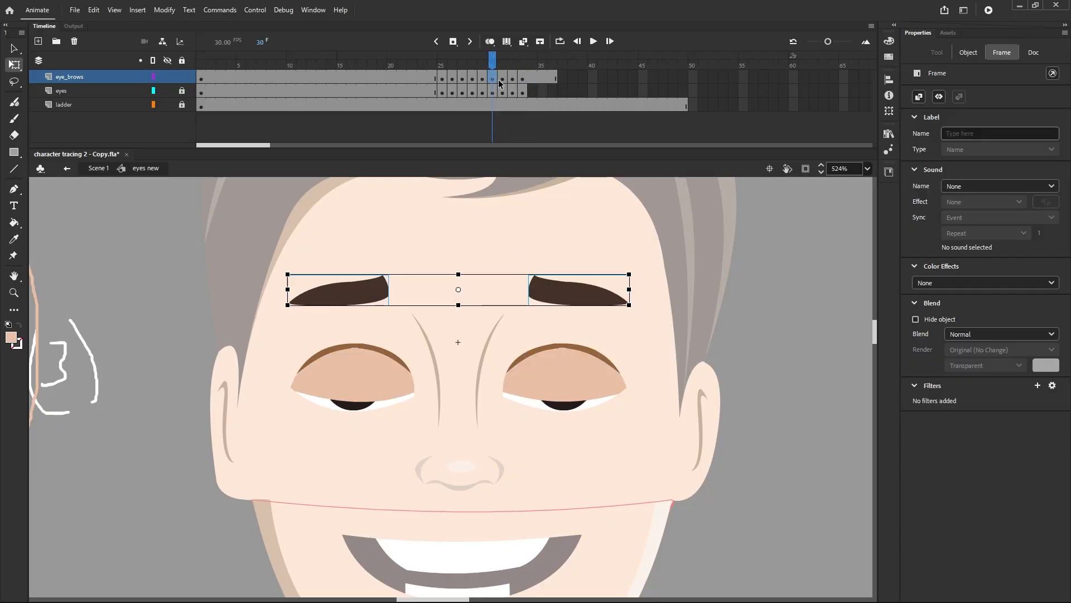
left_click(484, 83)
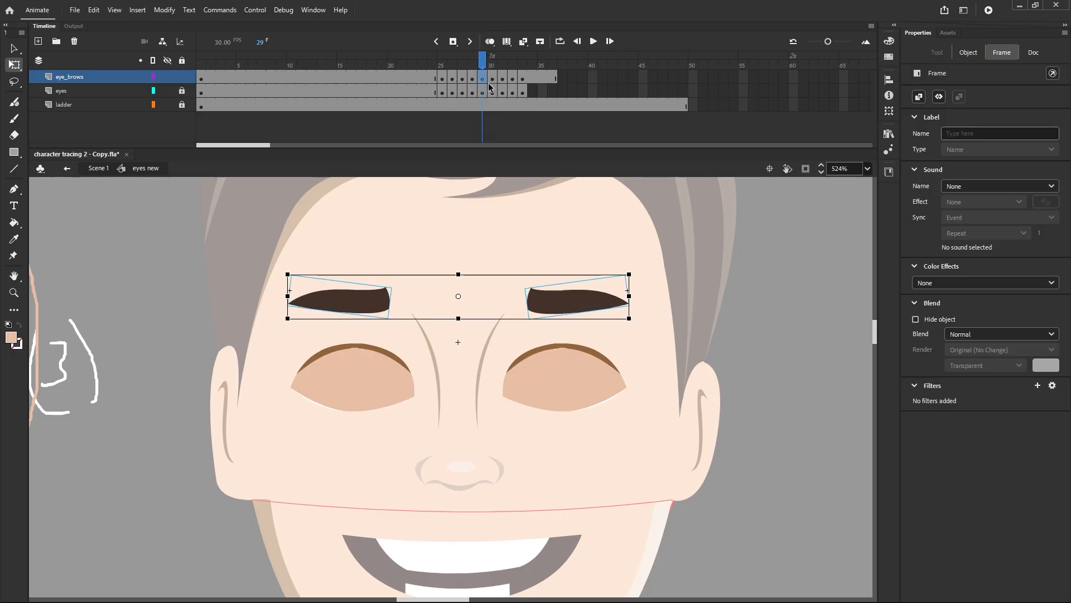
left_click(491, 82)
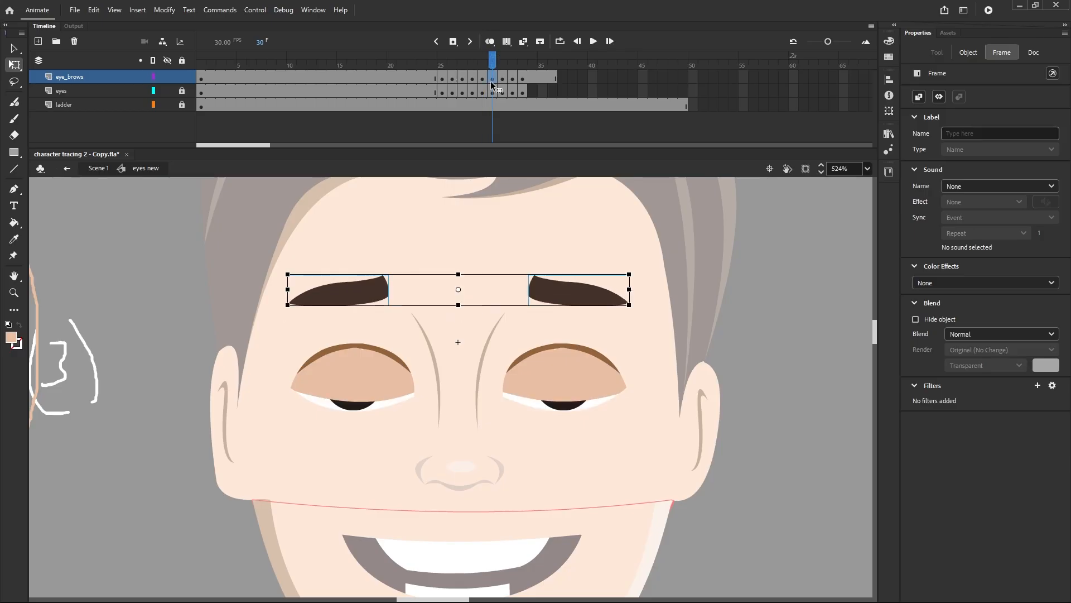
left_click(503, 82)
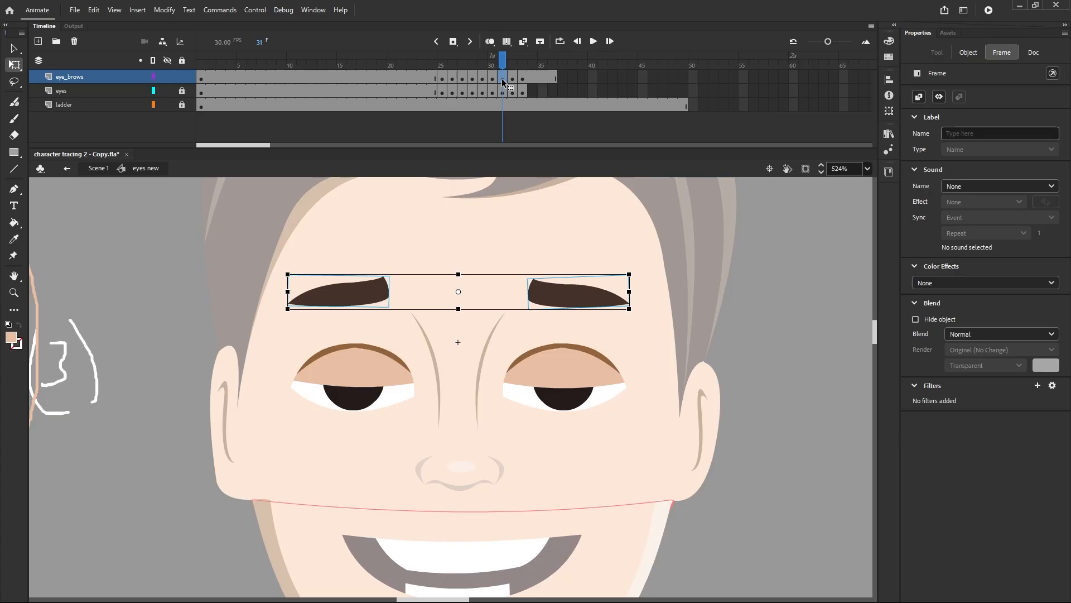
left_click(513, 82)
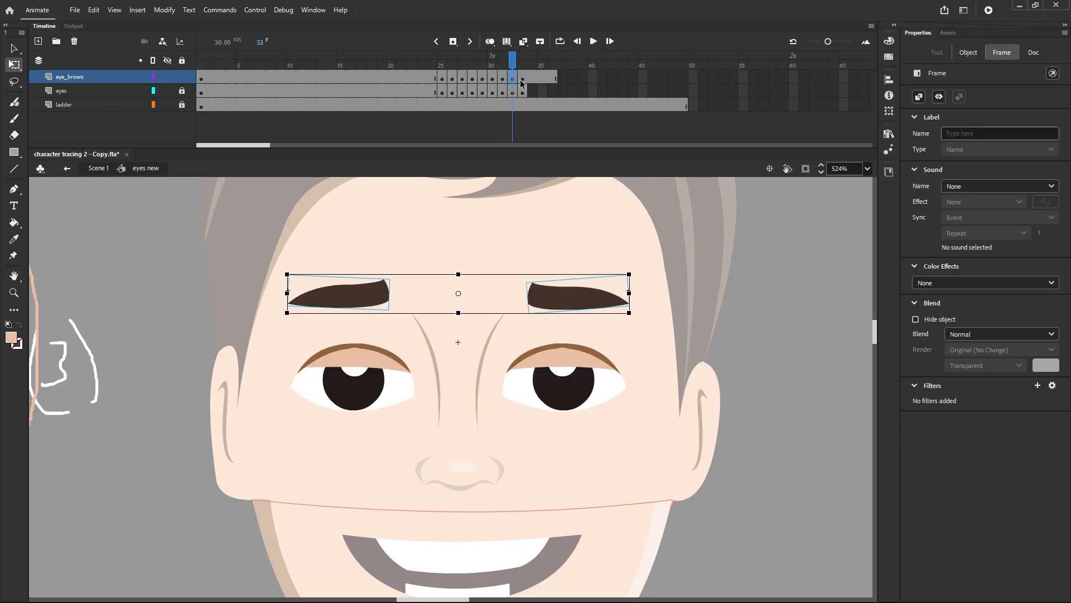
left_click(522, 82)
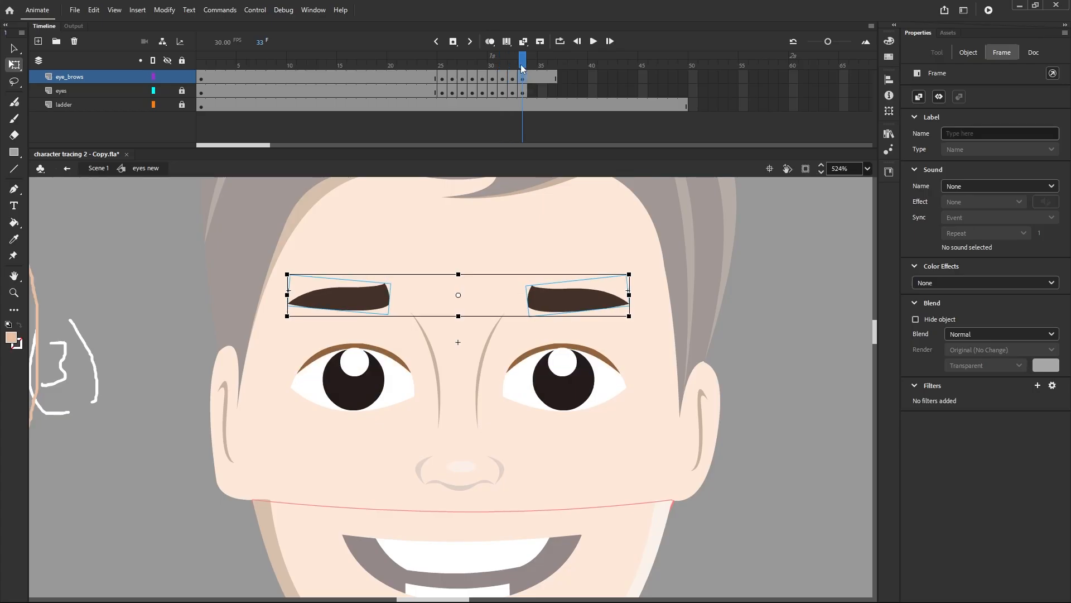
left_click_drag(522, 68, 510, 118)
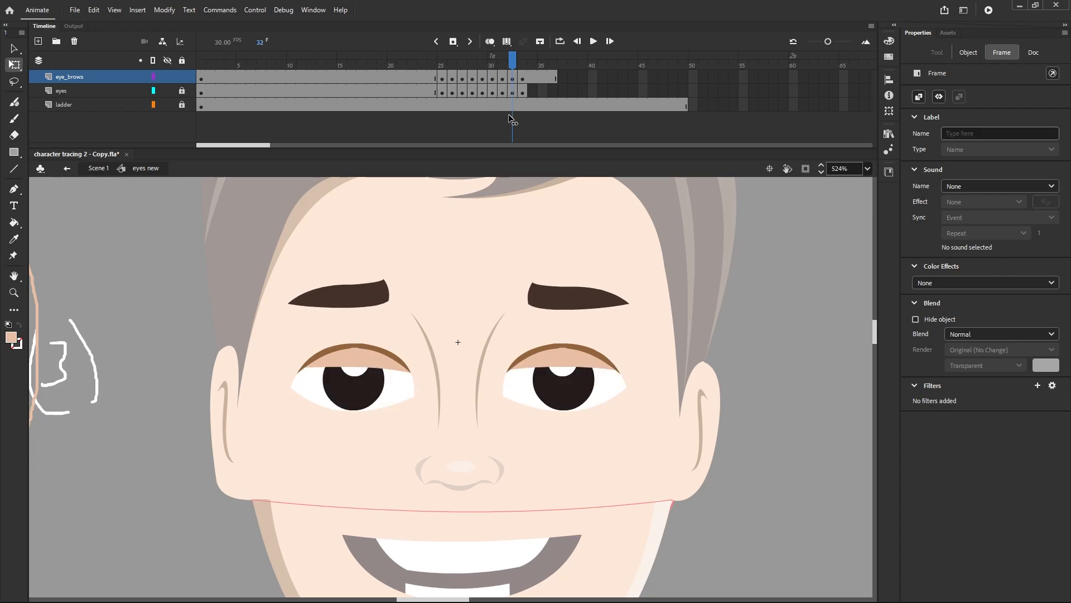
left_click(511, 120)
Step: Try removing frames 30–33 from the eye_brows layer
left_click(483, 80)
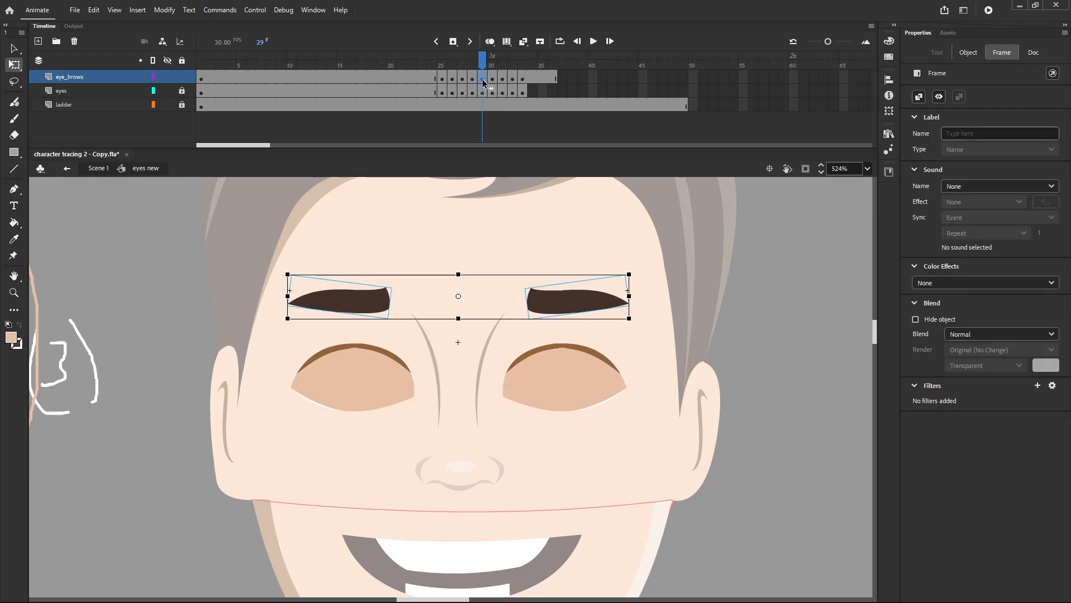
left_click(493, 81)
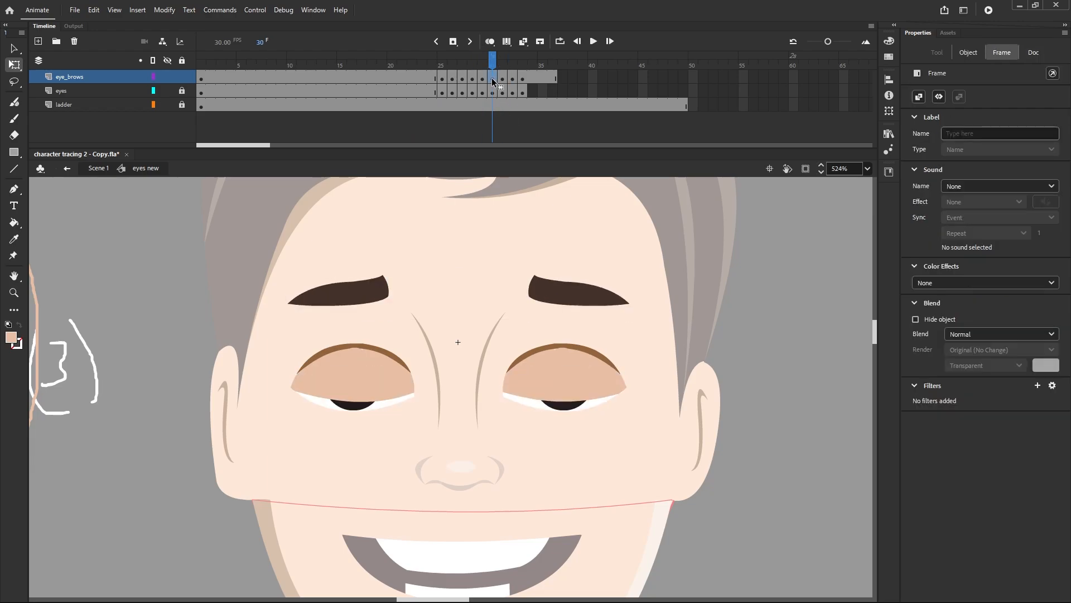
left_click(524, 78, "shift")
right_click(523, 79)
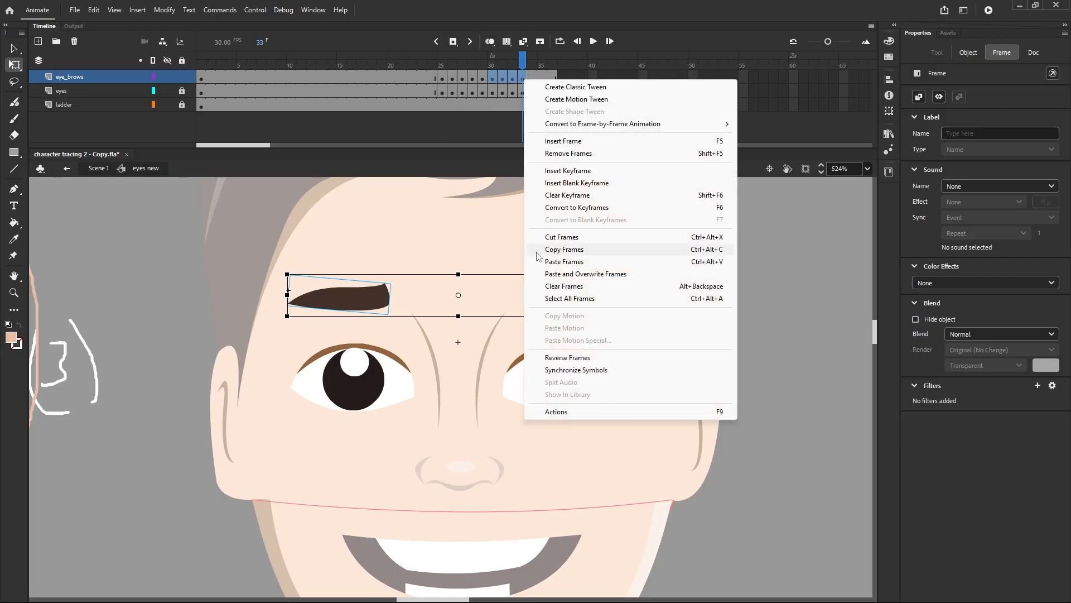
left_click(561, 156)
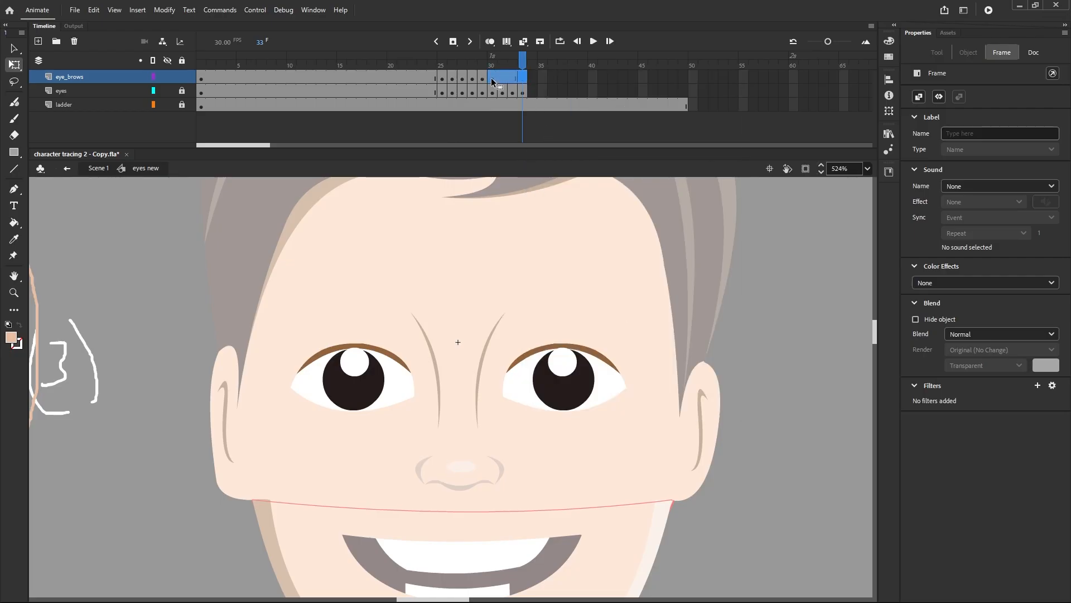
Step: Try filling frames 31–33 of the eye_brows layer with keyframes and step through the eyebrow poses
left_click(492, 78)
left_click(473, 225)
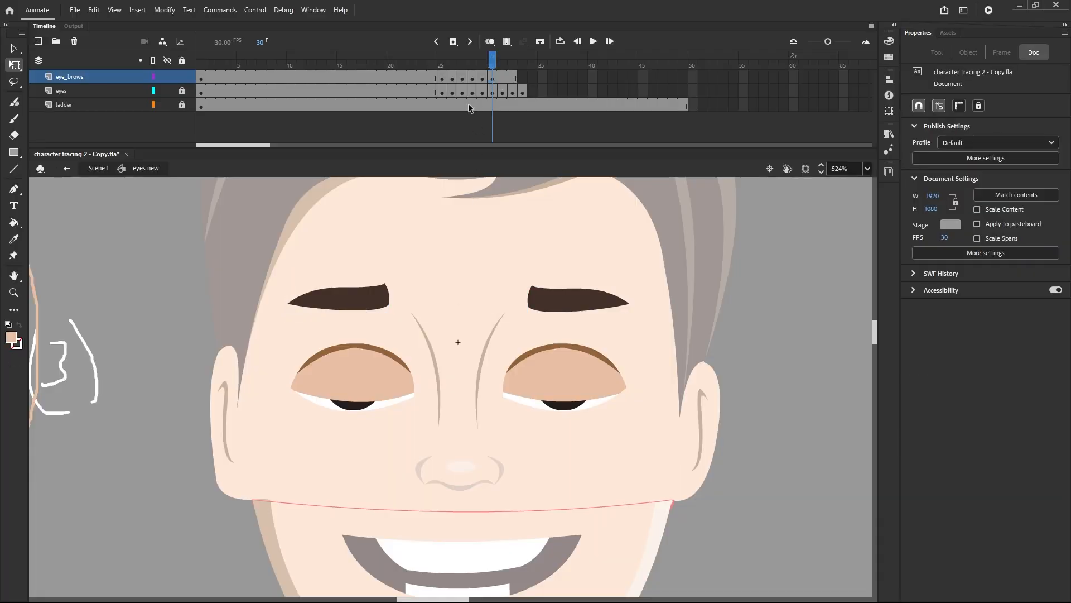
key("F6")
key("F6")
key("F6")
key("comma")
key("comma")
key("comma")
key("comma")
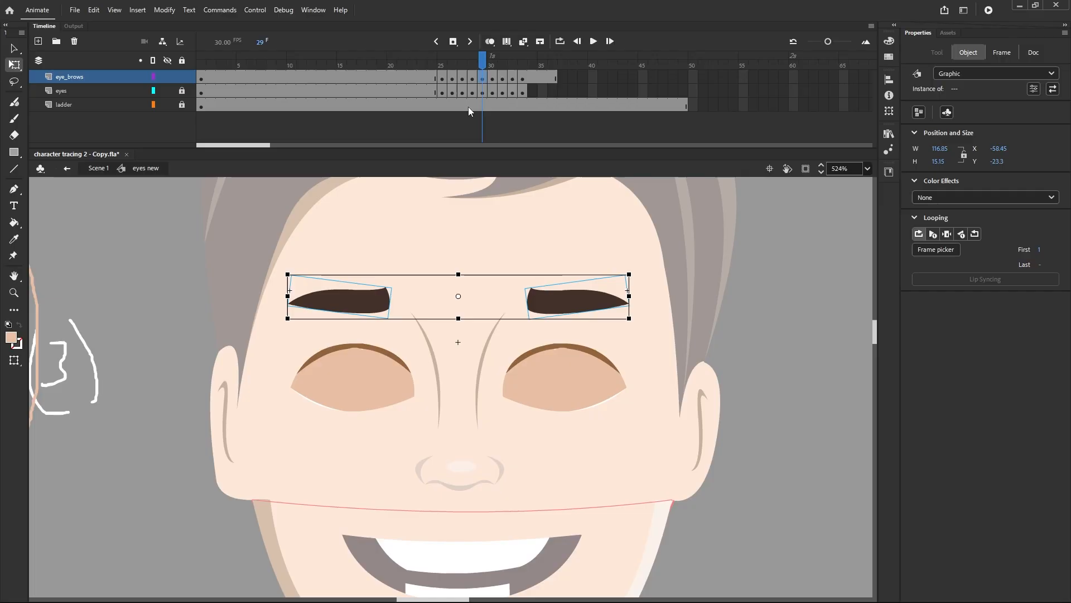
key("period")
key("period")
key("period")
key("period")
key("comma")
key("comma")
key("comma")
key("comma")
key("period")
Step: Undo the eye_brows layer edits back to before the frames were pasted at frame 30
key("ctrl+z")
key("ctrl+z")
key("ctrl+z")
key("ctrl+z")
key("ctrl+z")
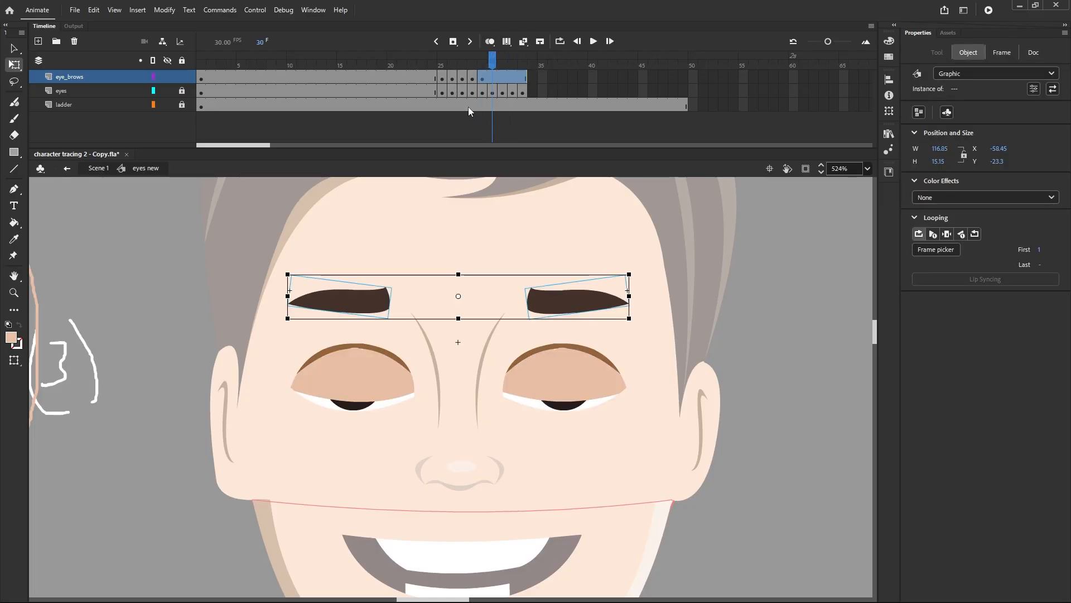
Step: Copy frames 25–28 of the eye_brows layer and paste them at frame 30
left_click(480, 78)
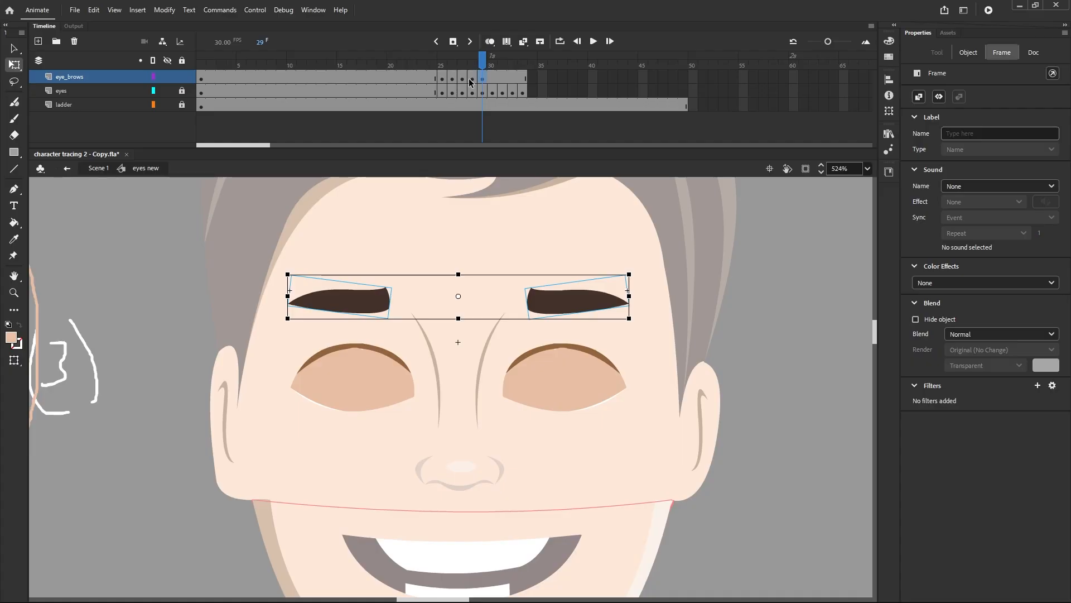
left_click(469, 78)
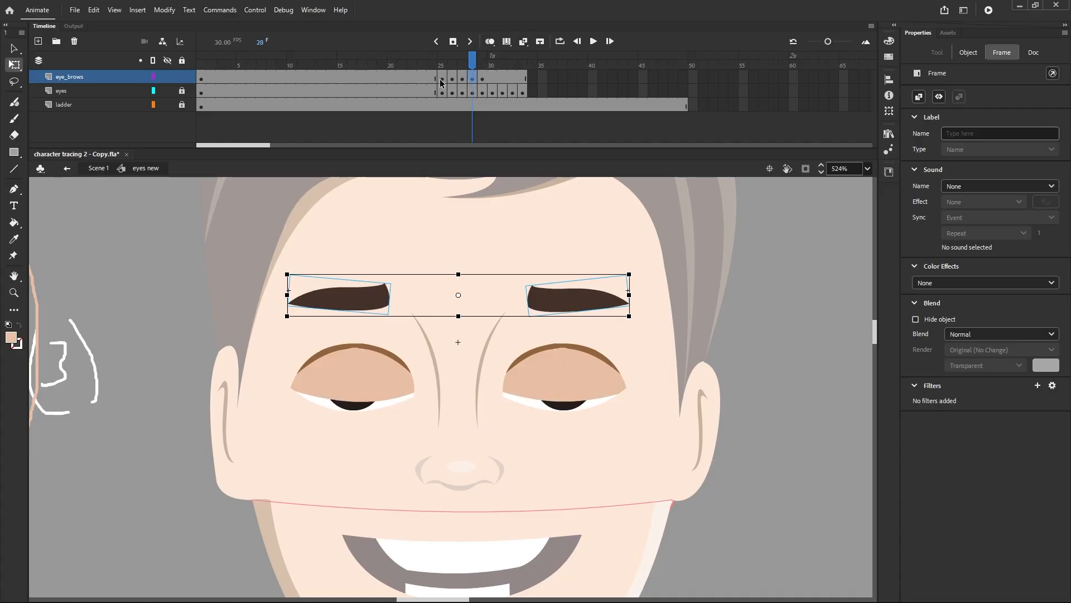
left_click(441, 79, "shift")
right_click(450, 78)
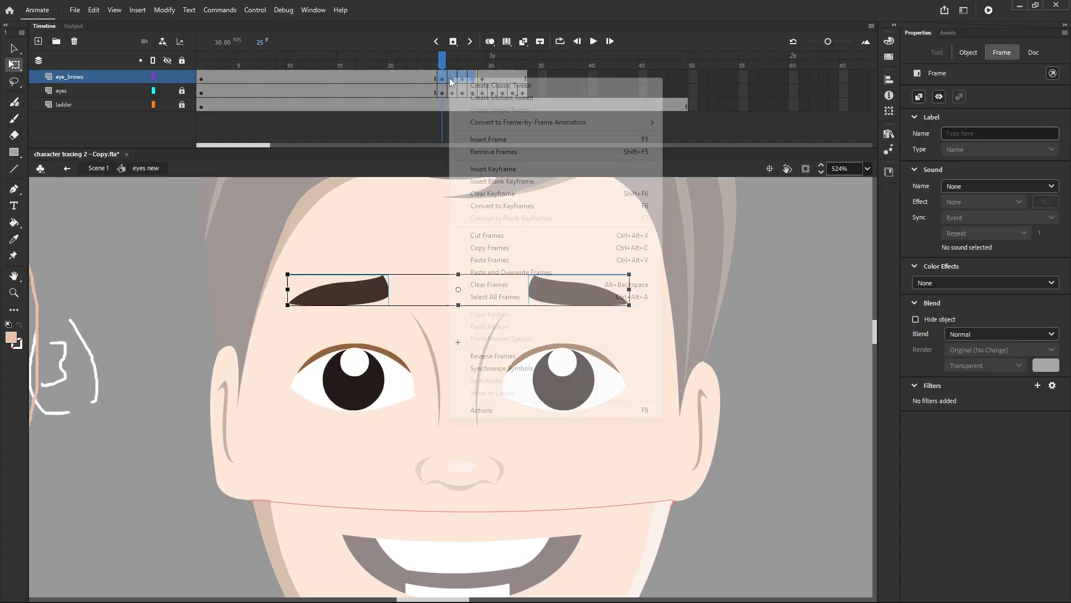
left_click(490, 247)
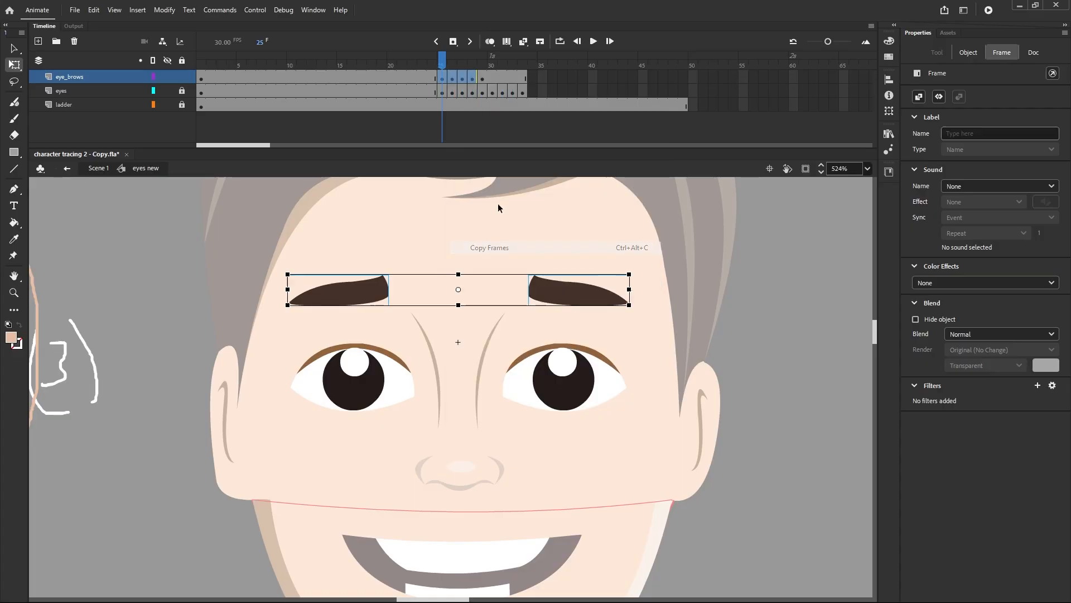
left_click(490, 79)
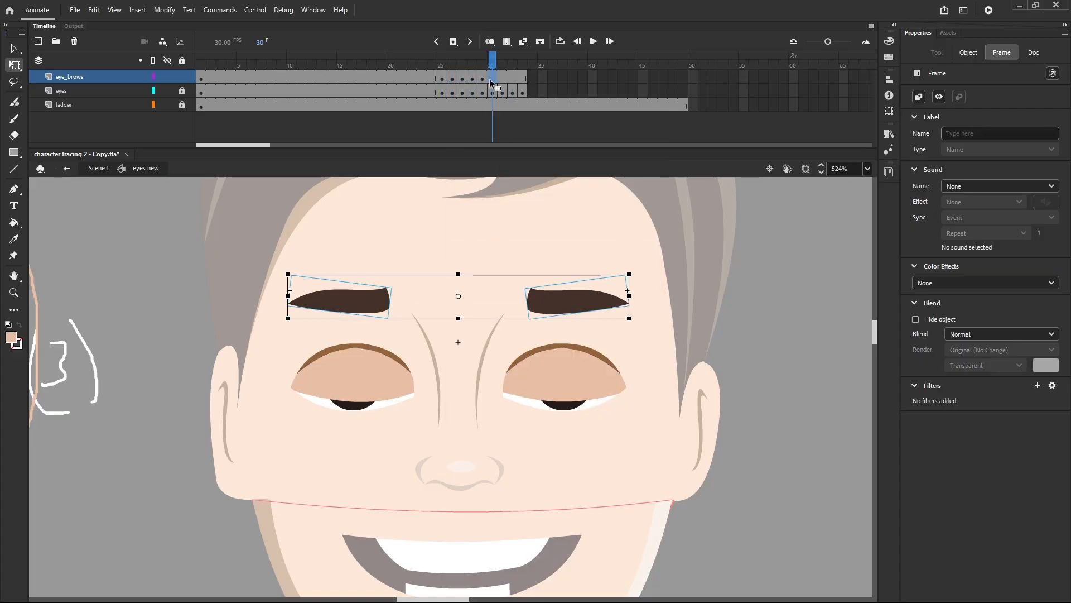
right_click(491, 80)
left_click(519, 262)
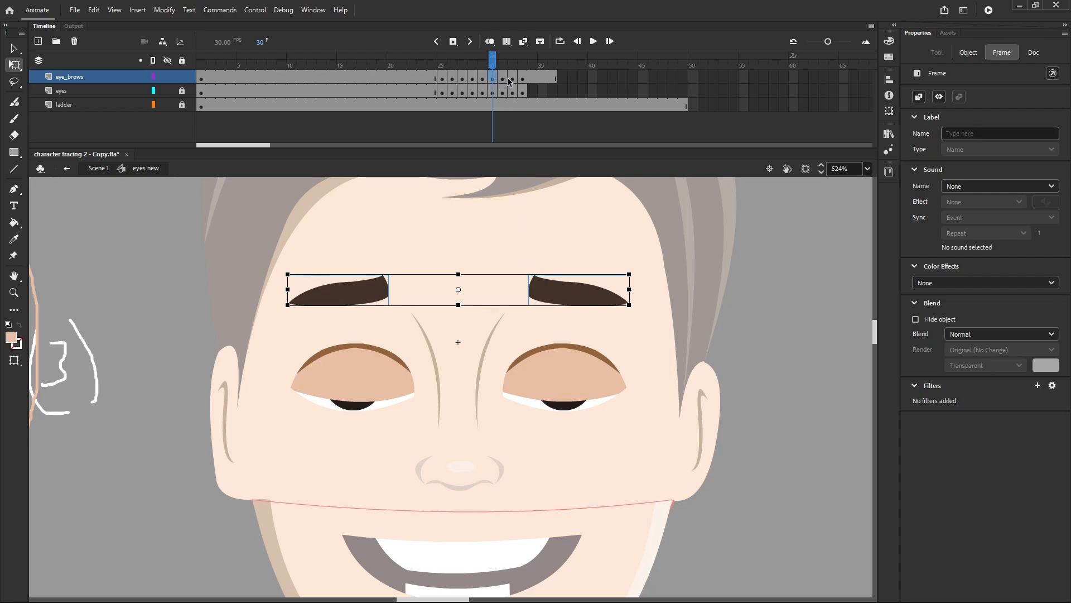
Step: Reverse the order of frames 30–33 on the eye_brows layer
left_click(522, 79)
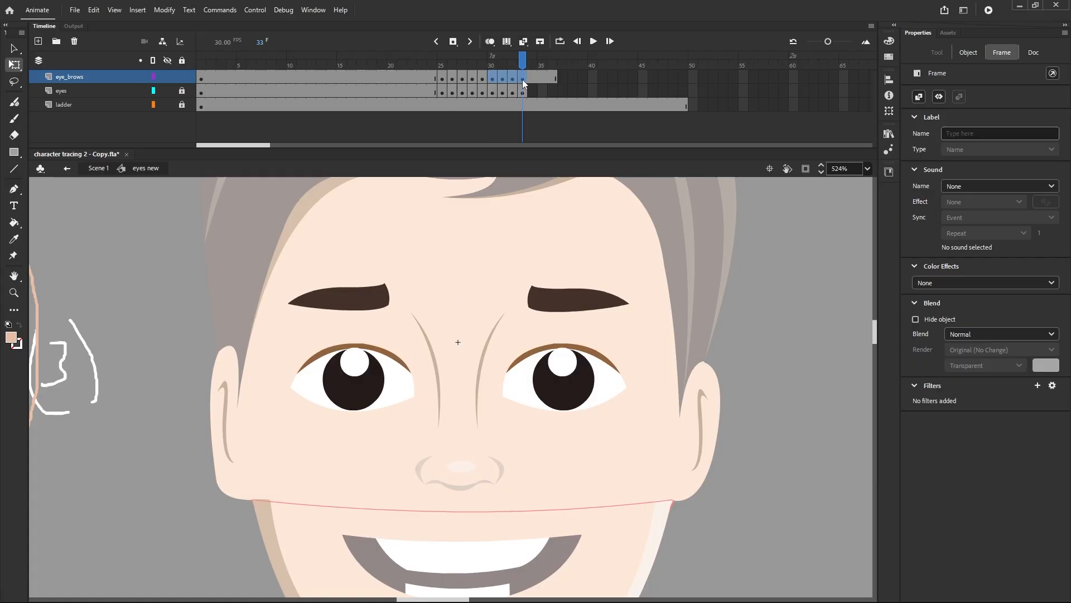
right_click(514, 78)
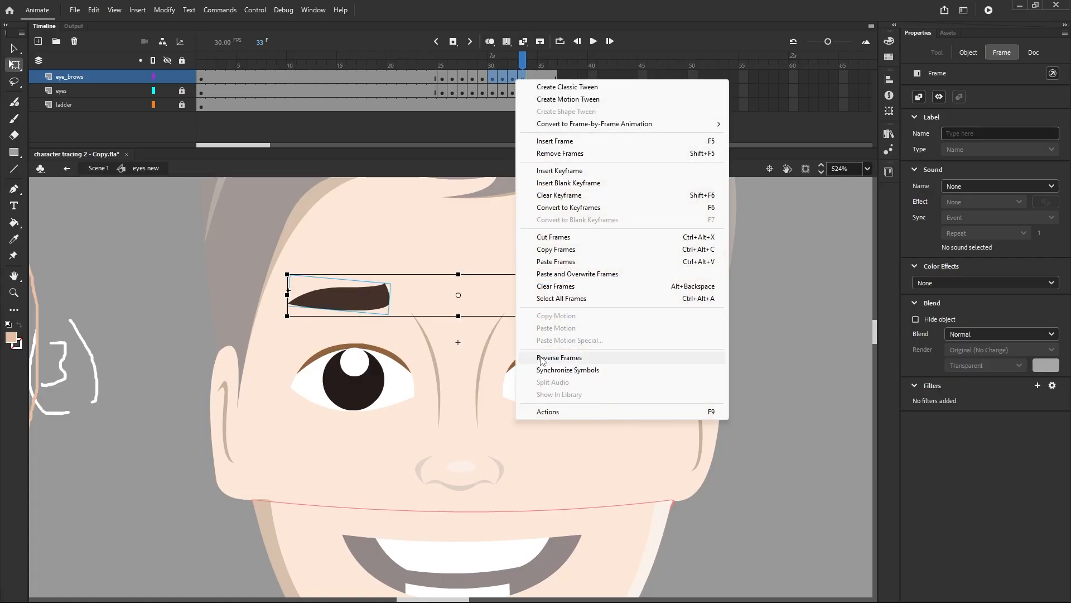
left_click(558, 357)
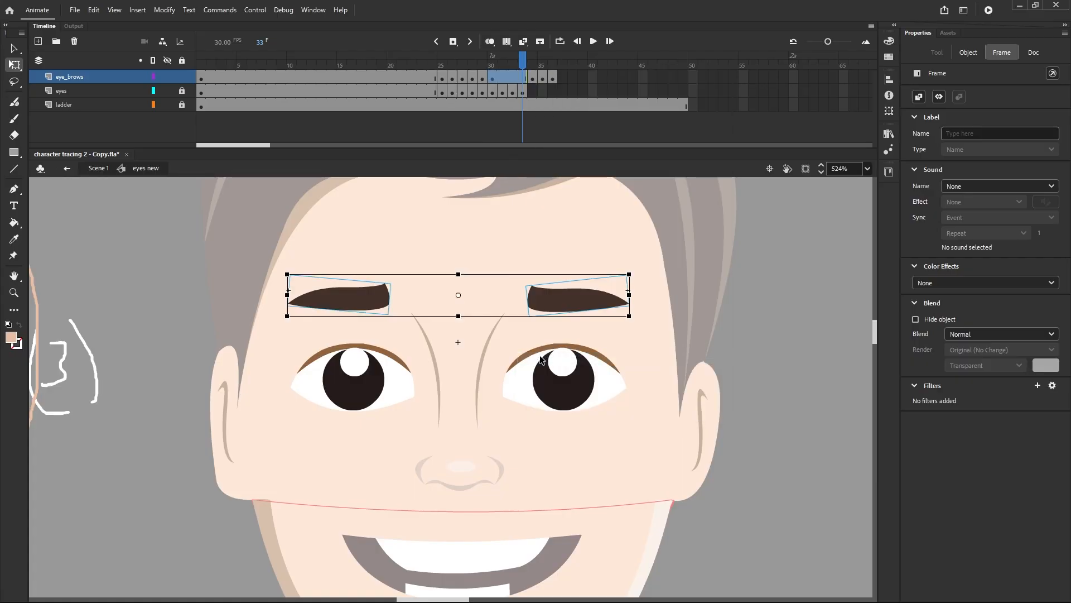
Step: Remove the surplus held frames 31–33 from the eye_brows layer so the reversed keyframes follow frame 30 directly
left_click(503, 78)
left_click(523, 80, "shift")
right_click(523, 80)
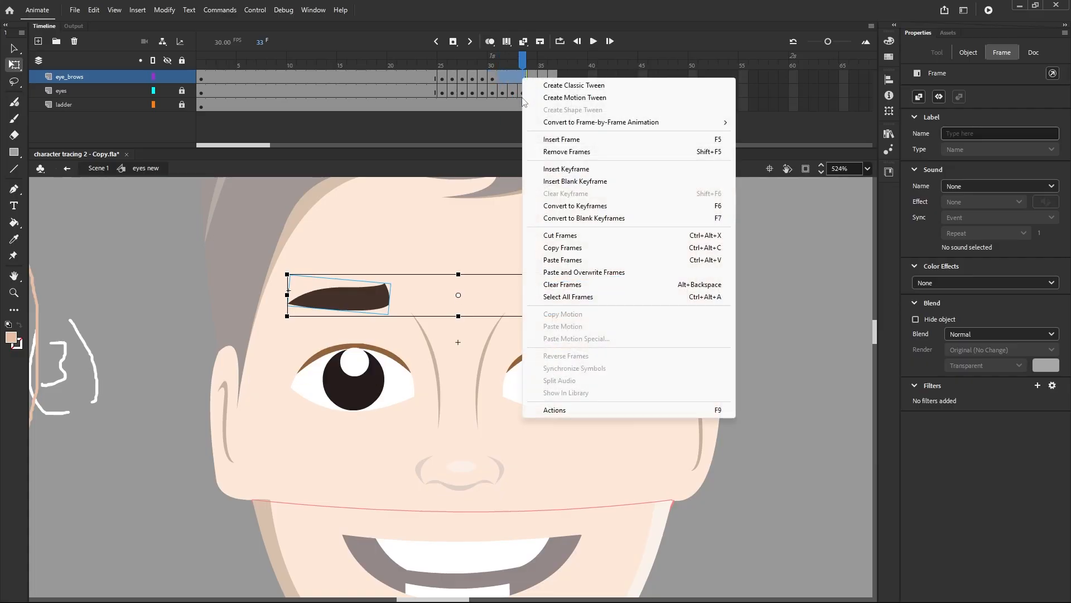
left_click(558, 152)
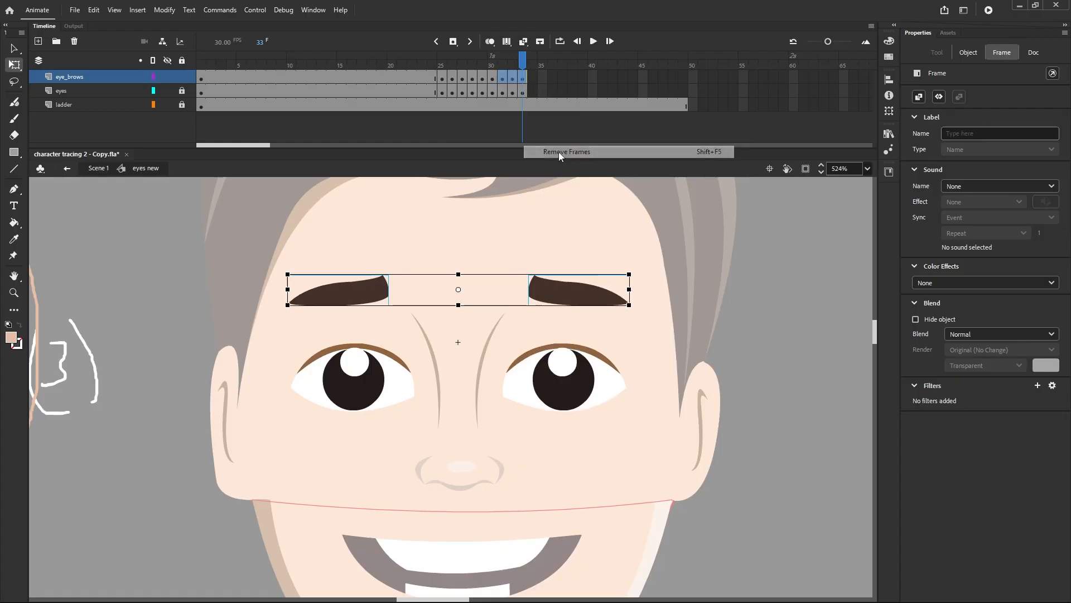
Step: Scrub frames 25–33 to check that the eyebrows lower and rise together with the eye blink
left_click(490, 78)
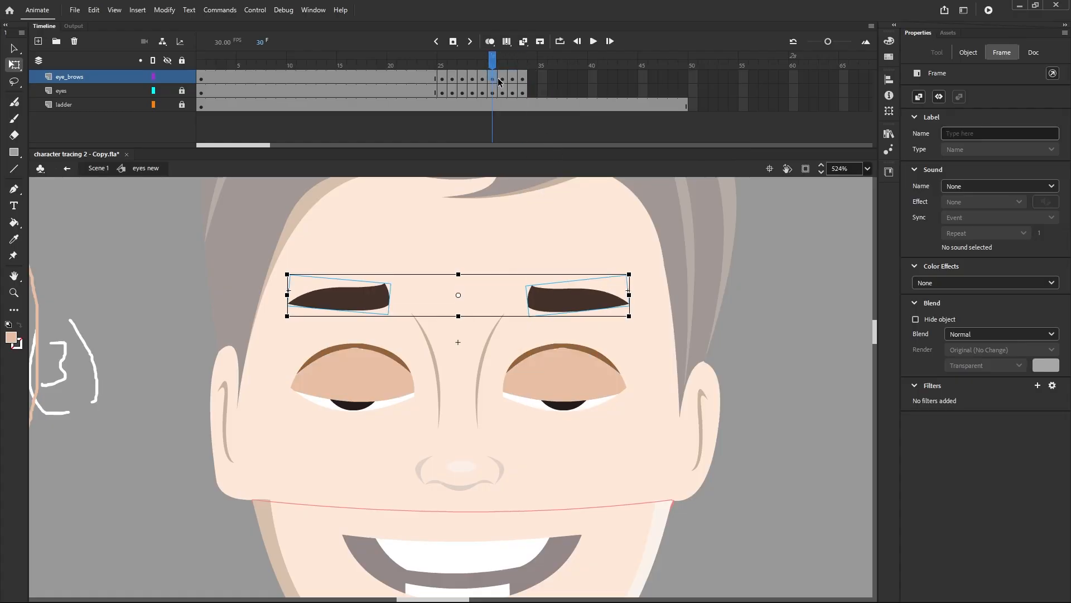
left_click(502, 78)
left_click(513, 79)
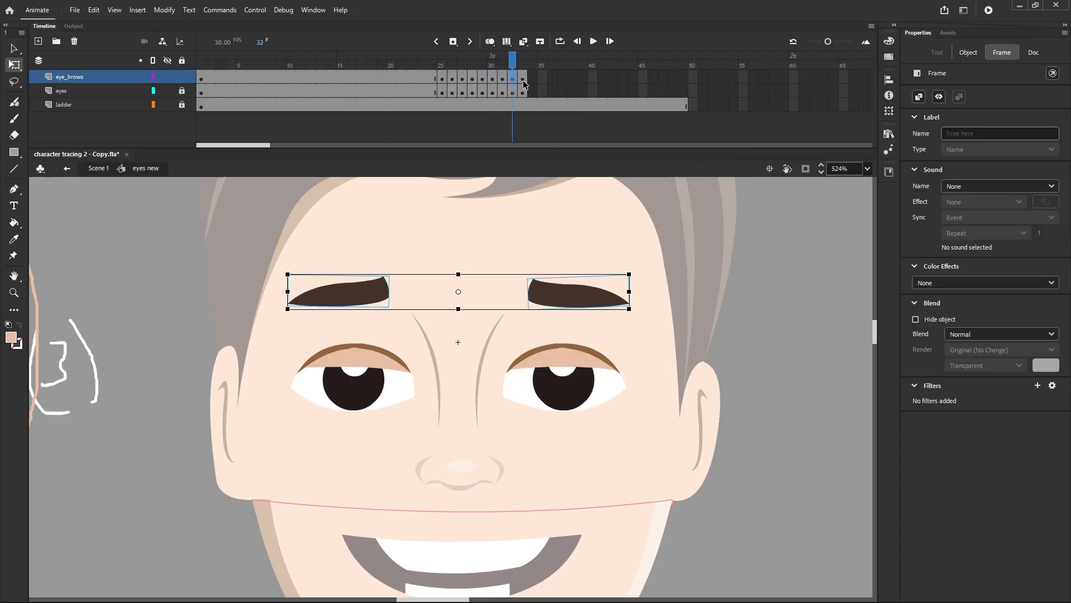
left_click(522, 79)
left_click_drag(520, 63, 444, 116)
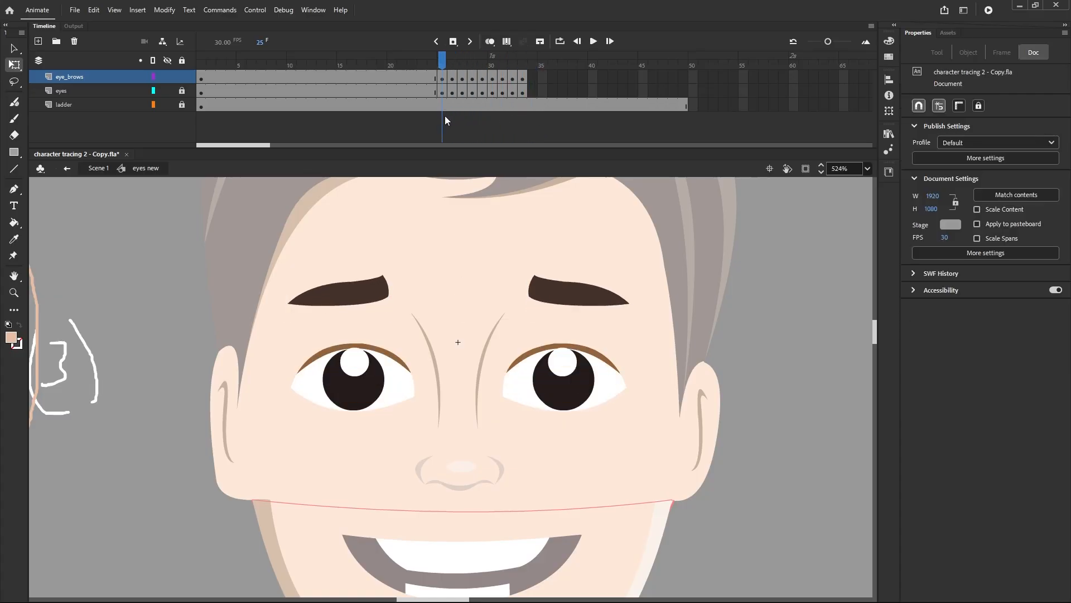
left_click(523, 82)
scroll(538, 300, "down", 2)
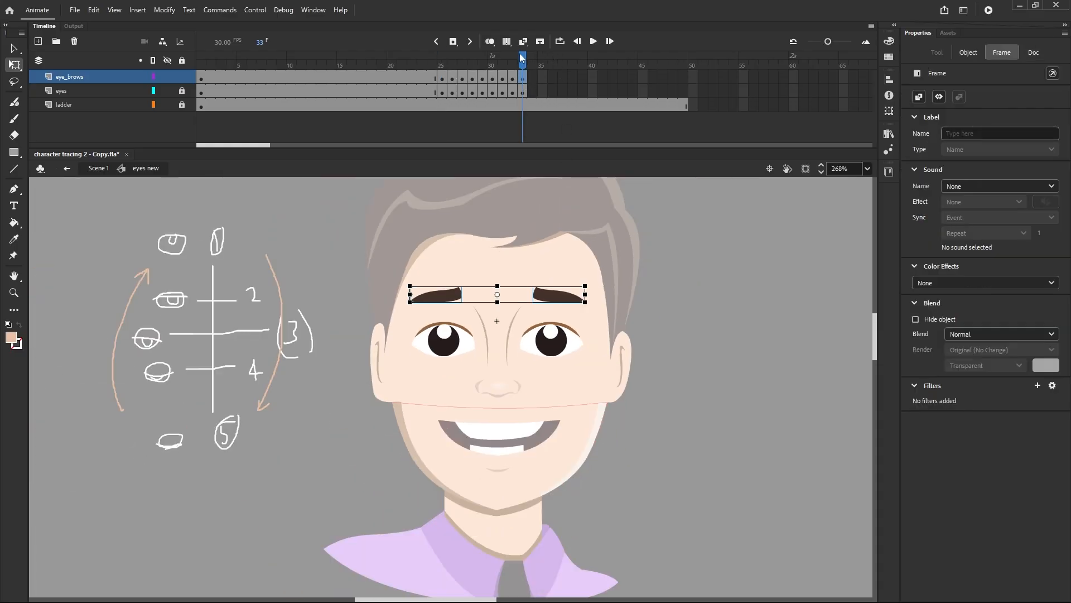
left_click_drag(523, 60, 528, 88)
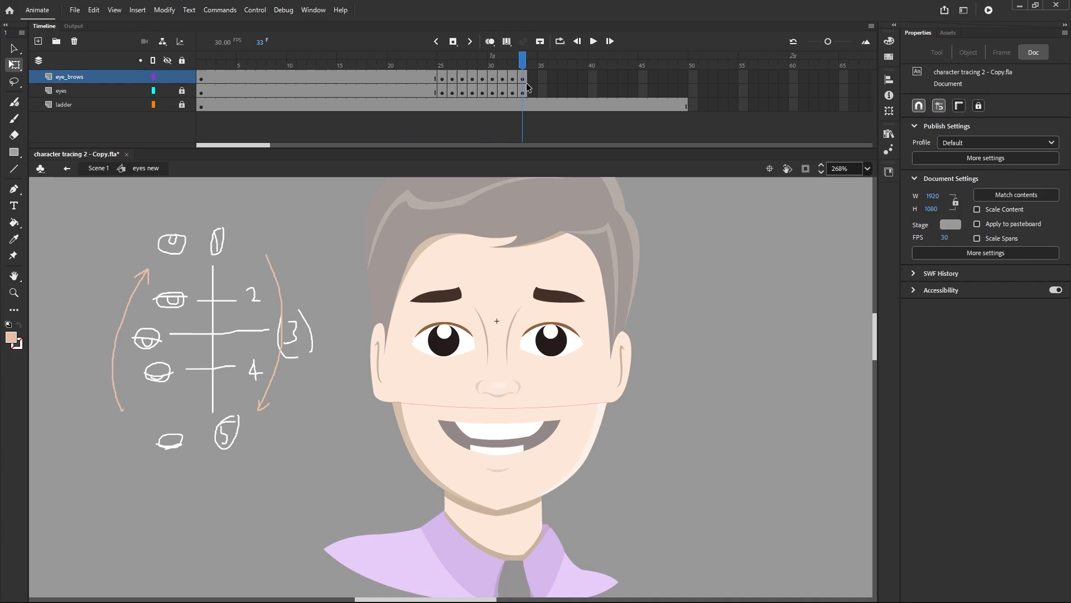
Step: Insert keyframes at frame 40 on the eye_brows and ladder layers
left_click(591, 77)
right_click(593, 78)
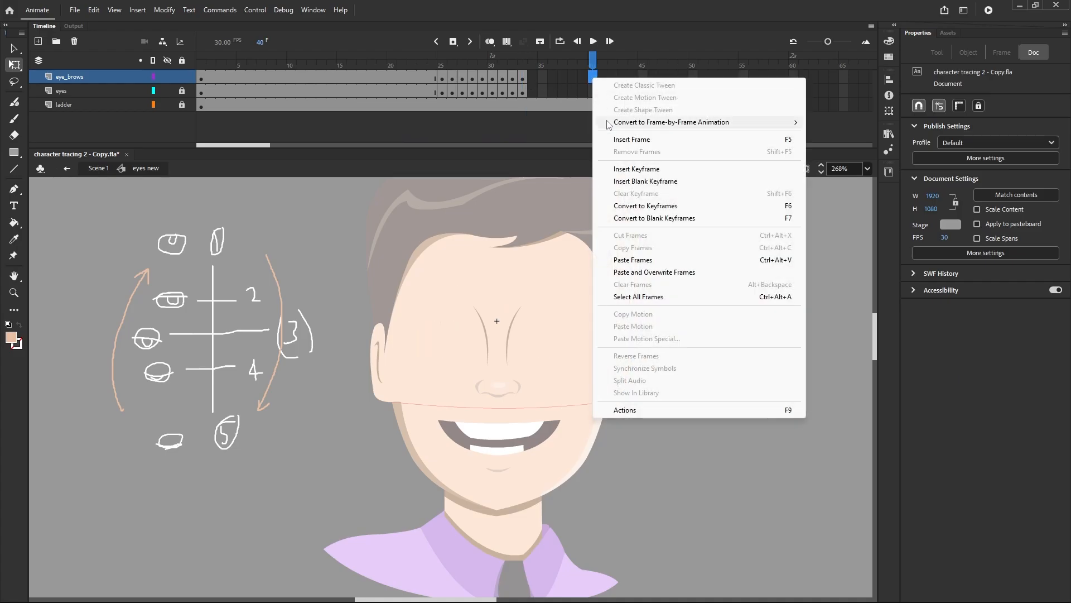
left_click(614, 169)
right_click(595, 105)
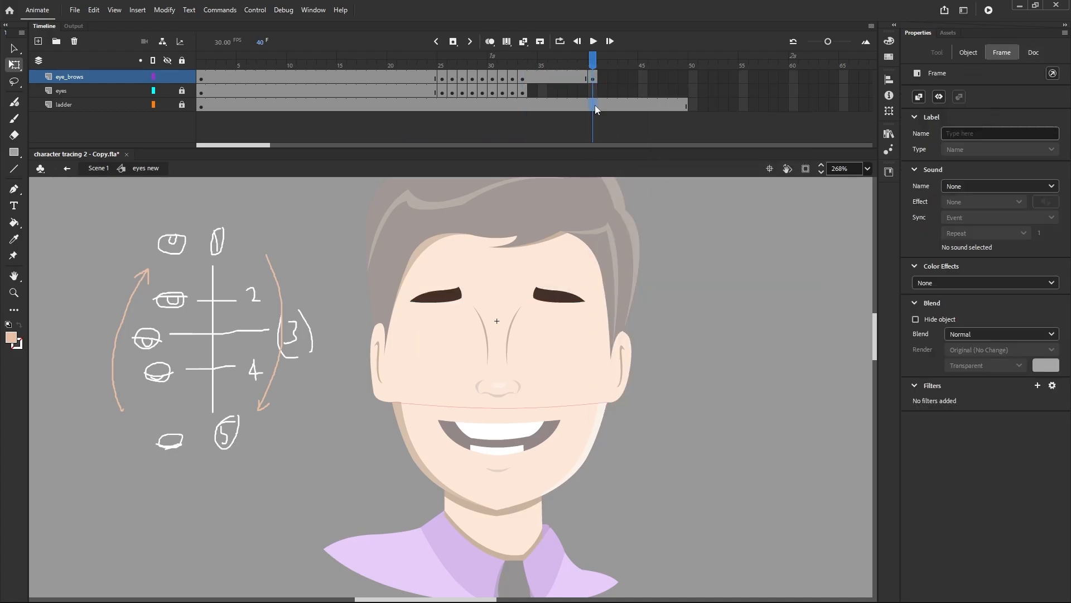
left_click(636, 197)
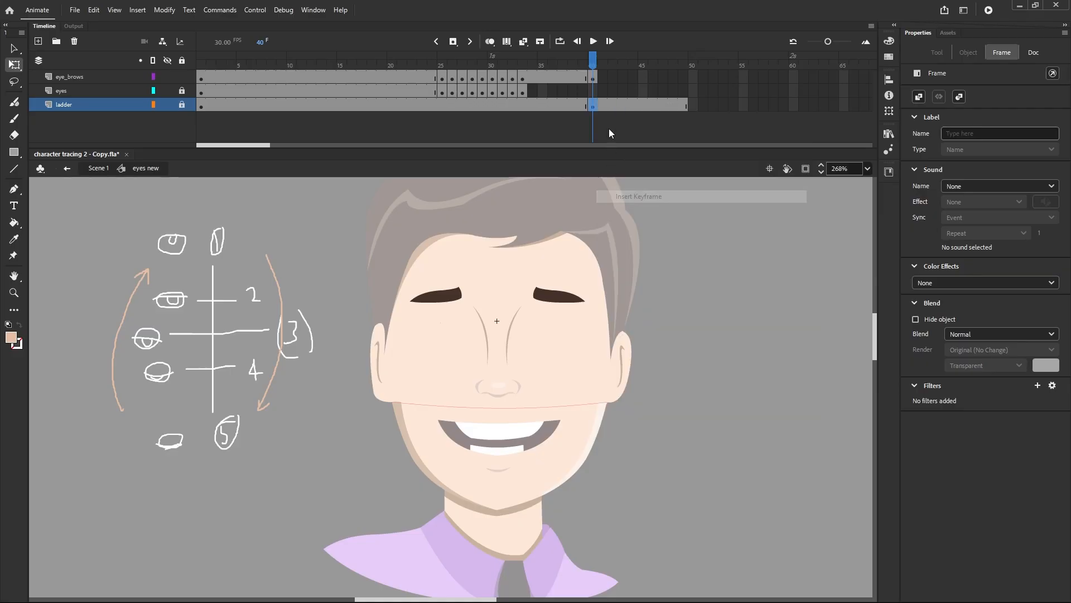
Step: Remove all frames beyond frame 40 from the ladder layer
left_click_drag(716, 93, 605, 120)
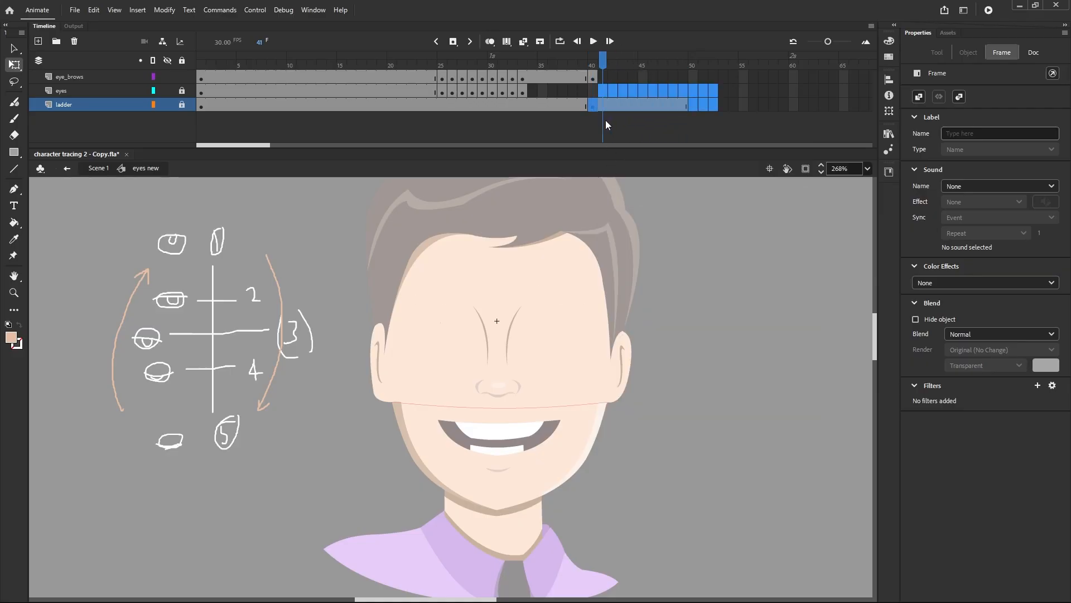
right_click(608, 104)
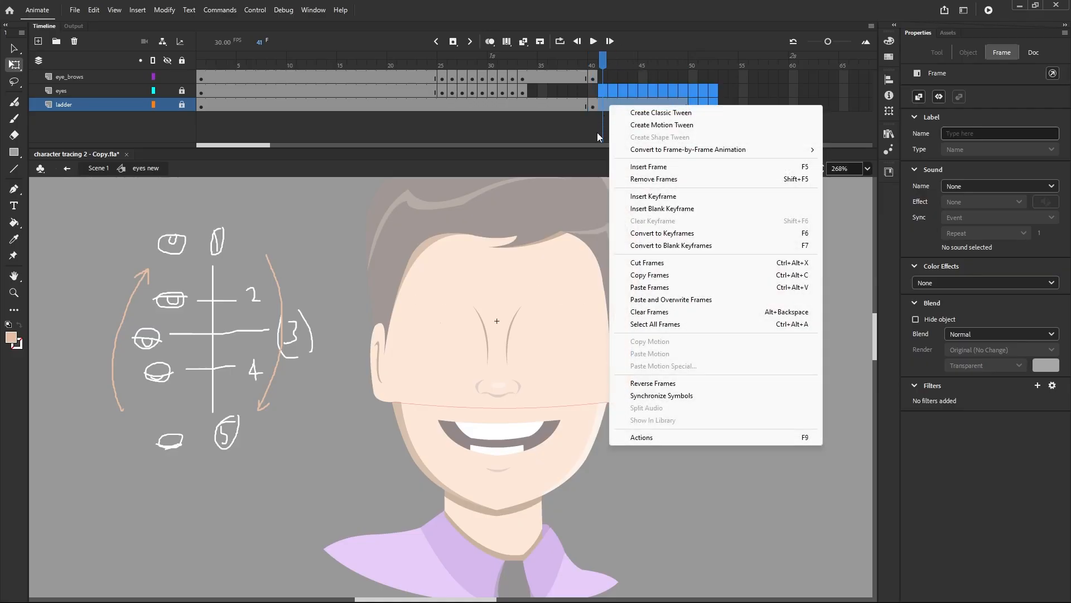
left_click(619, 178)
Step: Insert a keyframe at frame 40 on the eyes layer to match the other layers' length
left_click(528, 92)
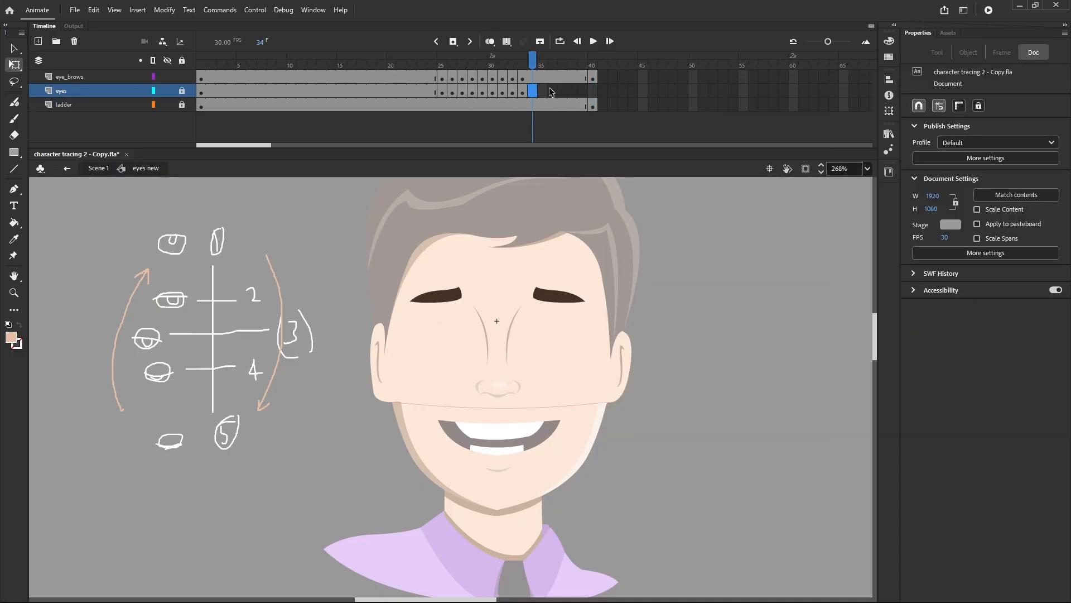
right_click(592, 94)
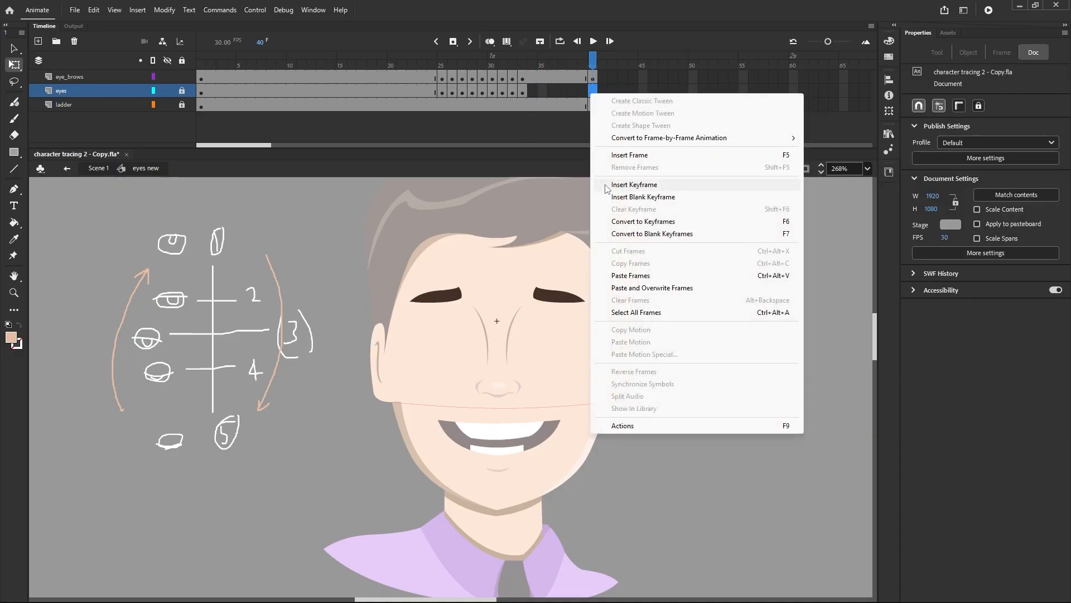
left_click(613, 185)
Step: Test the movie to check the blink, then close the preview and scrub the symbol's timeline from frame 1 to 30
left_click_drag(593, 70, 201, 108)
left_click(269, 124)
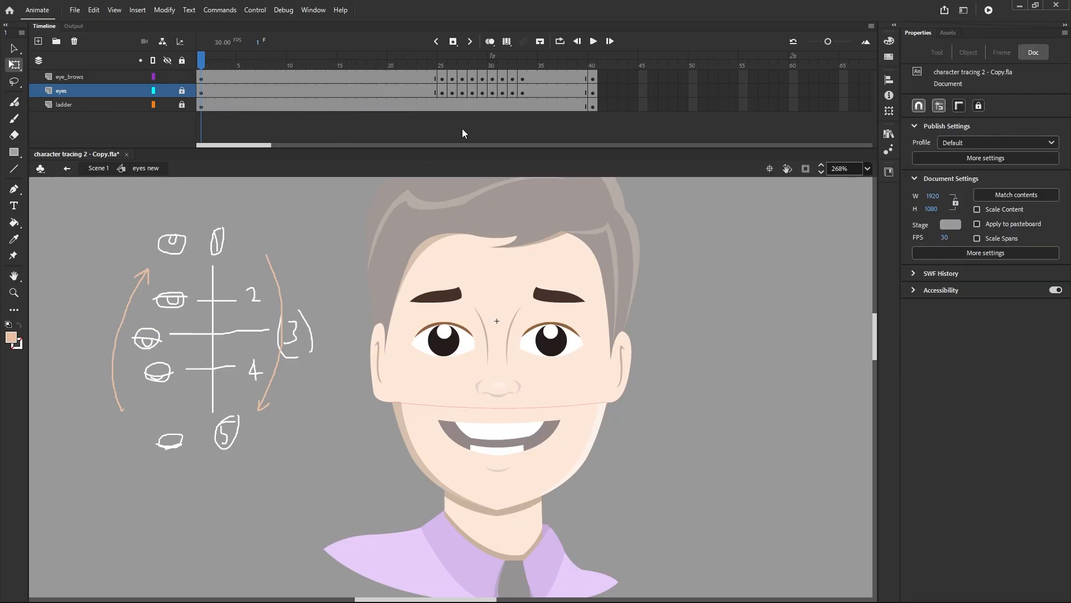
left_click(989, 10)
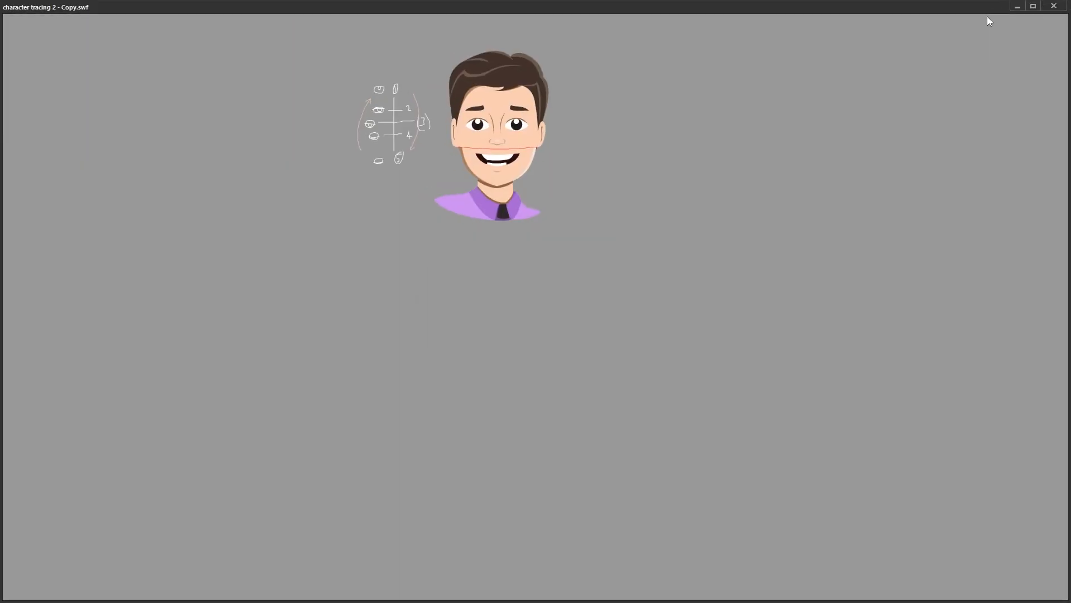
left_click(1054, 6)
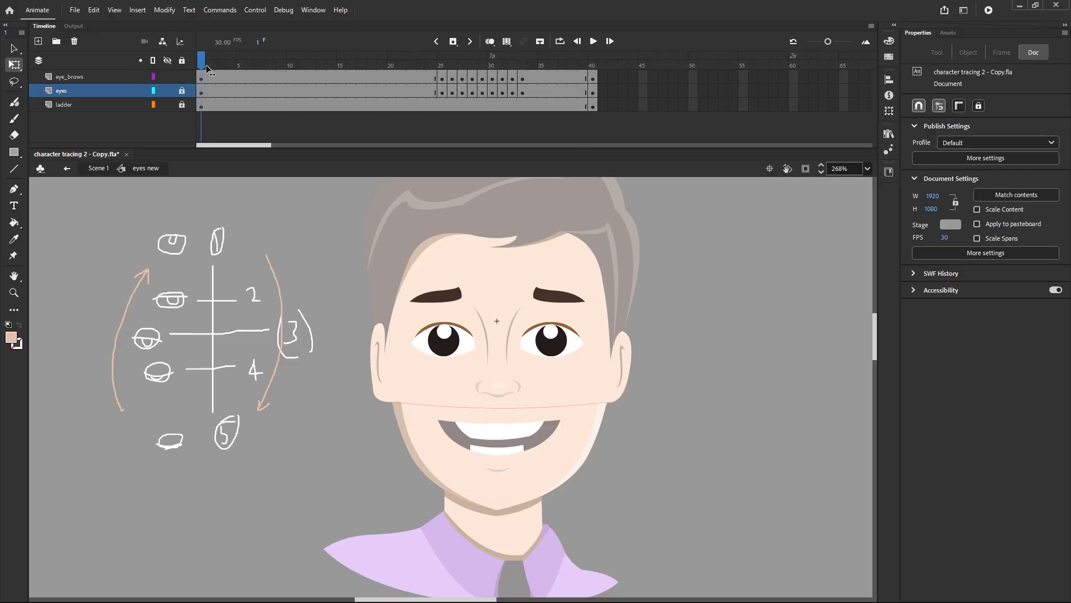
mouse_move(203, 62)
left_mouse_down()
mouse_move(531, 144)
mouse_move(493, 144)
left_mouse_up()
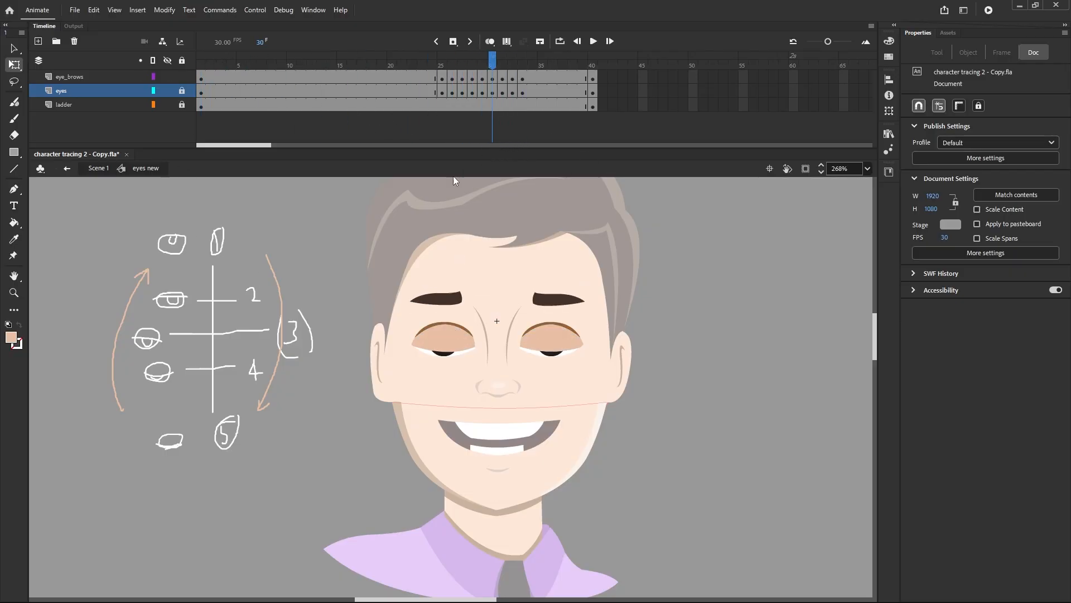
Step: Inspect the layer lengths on the Scene 1 timeline, then reopen the eyes new symbol for comparison
key("v")
left_click(66, 168)
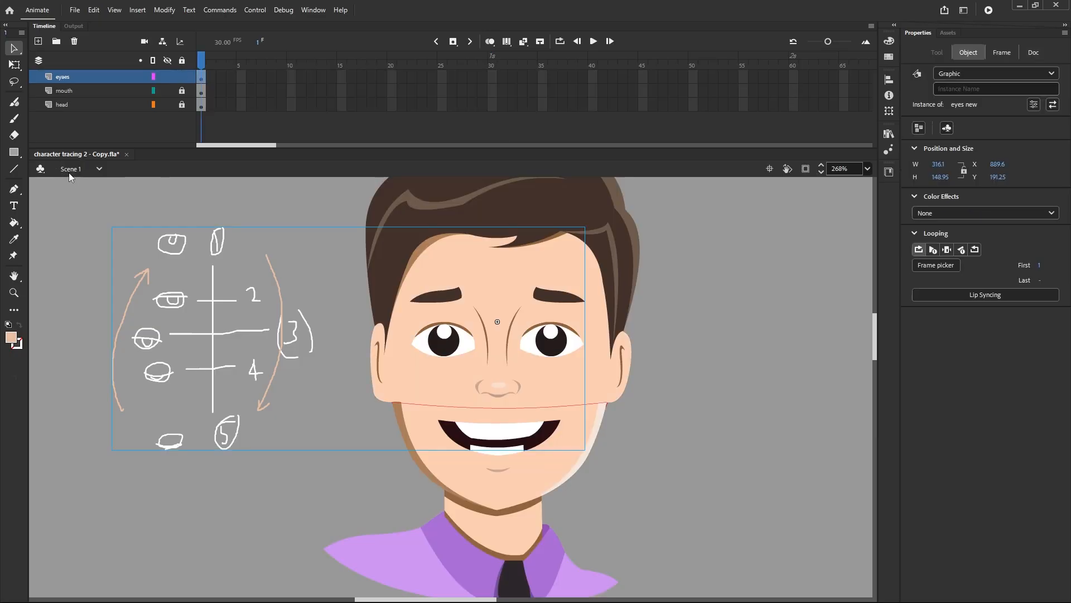
left_click(298, 204)
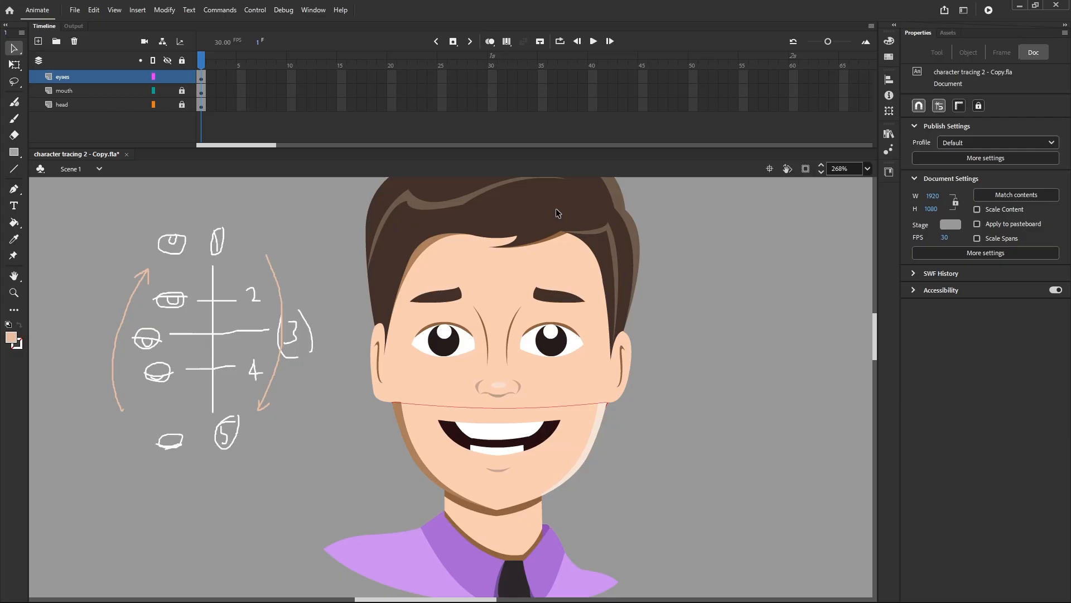
left_click(202, 78)
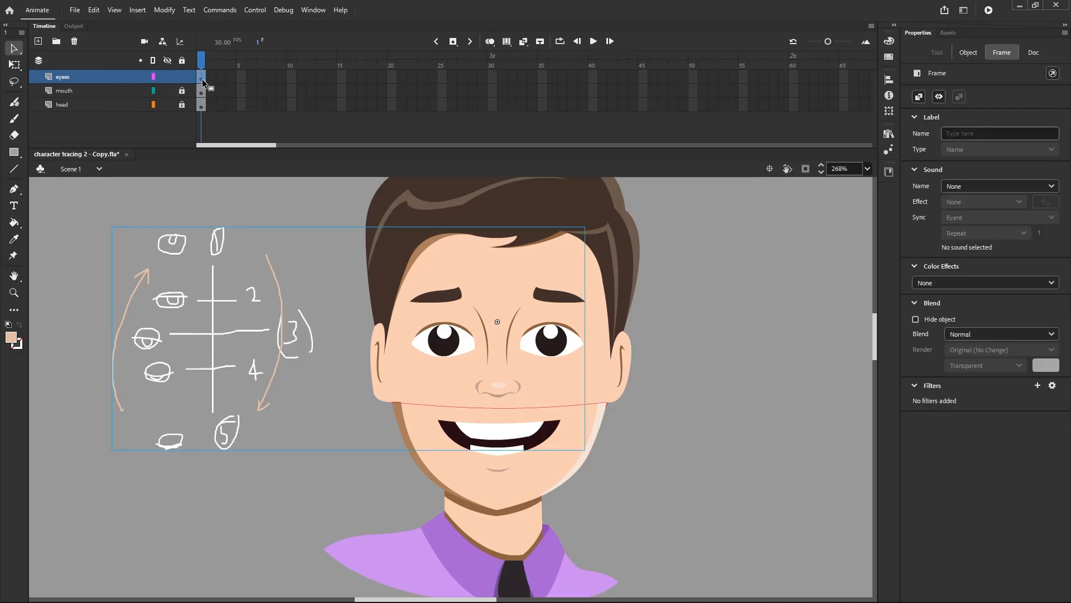
left_click(270, 191)
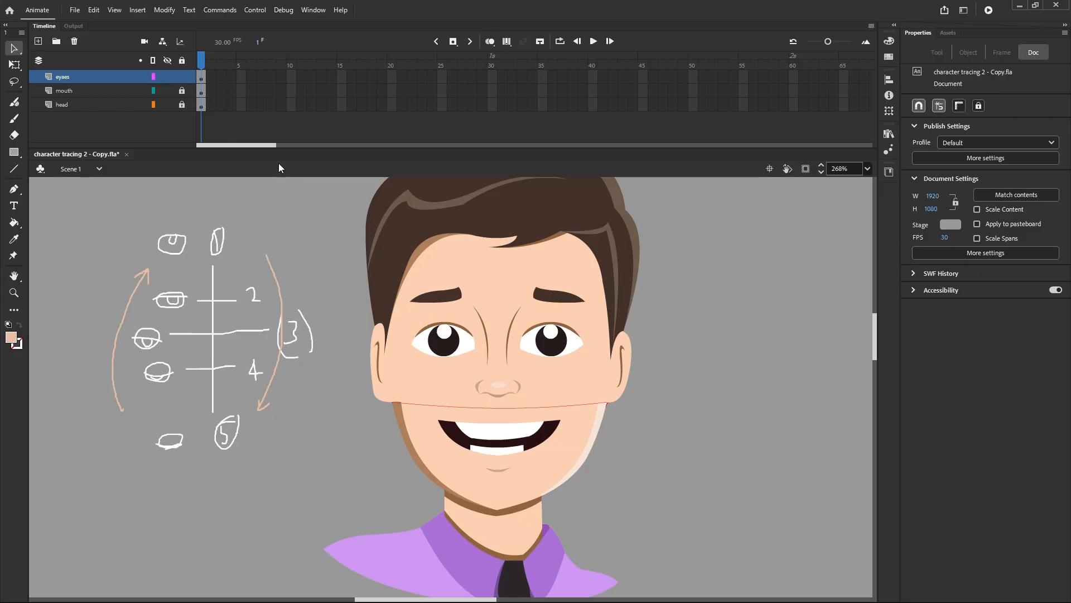
double_click(455, 335)
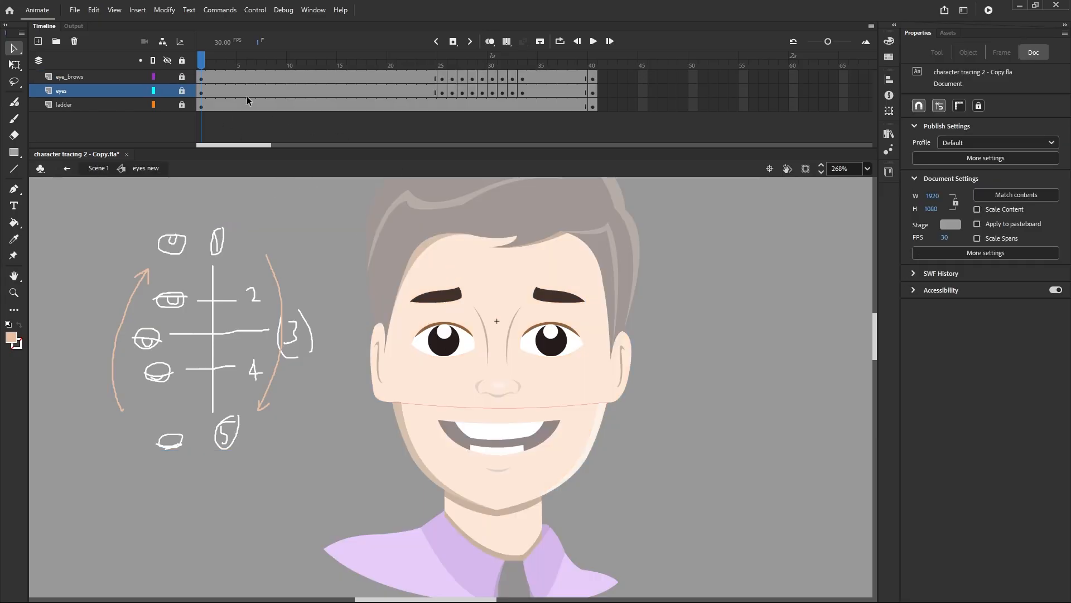
Step: Check frames 1 and 40 of the eye_brows layer, then test the movie again and close the preview
left_click(202, 79)
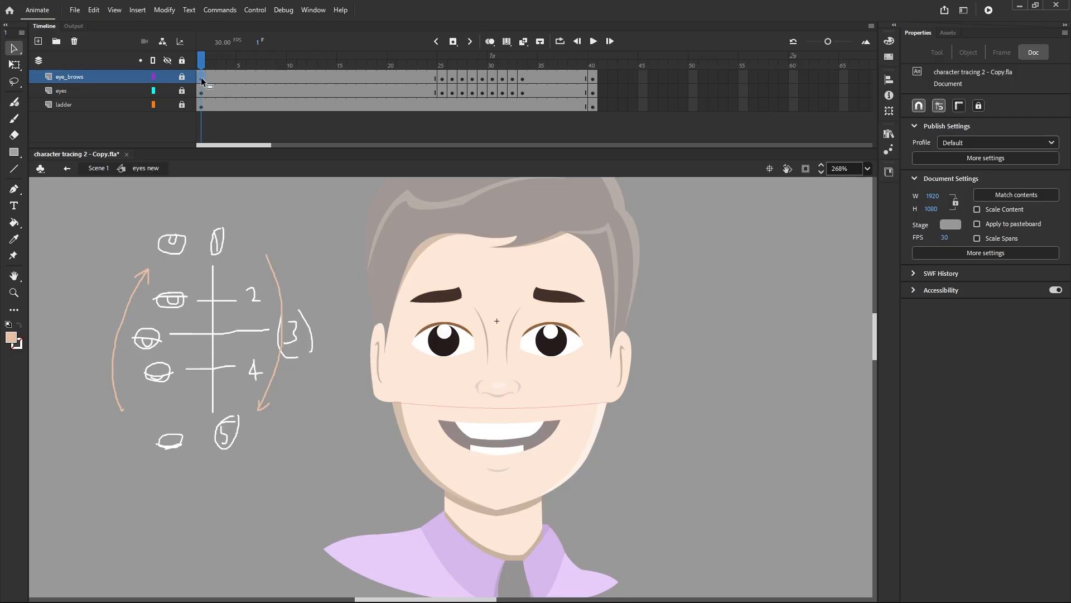
left_click(592, 78)
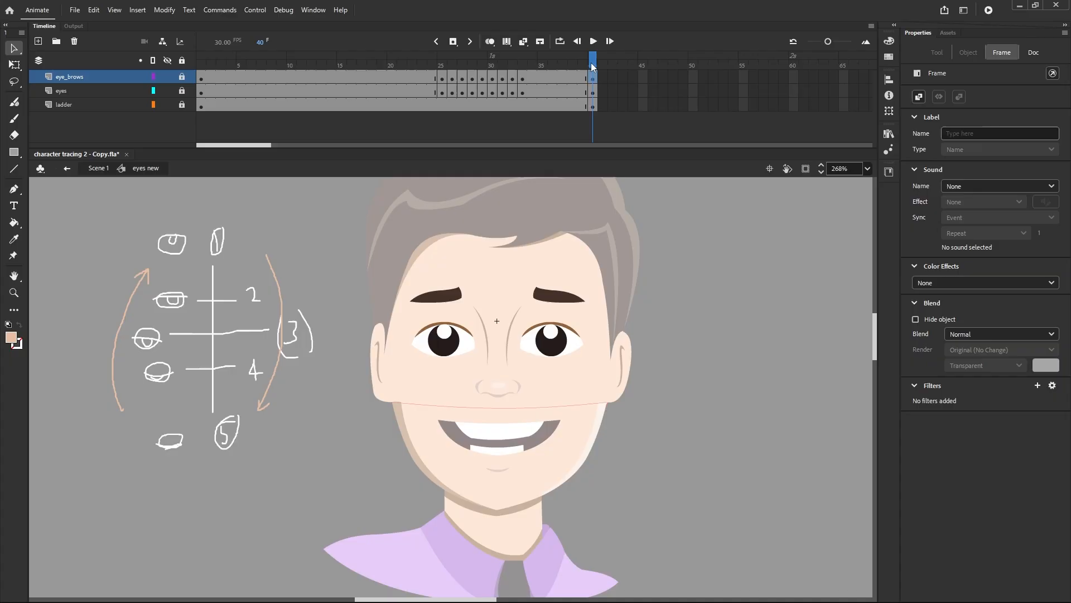
left_click(988, 10)
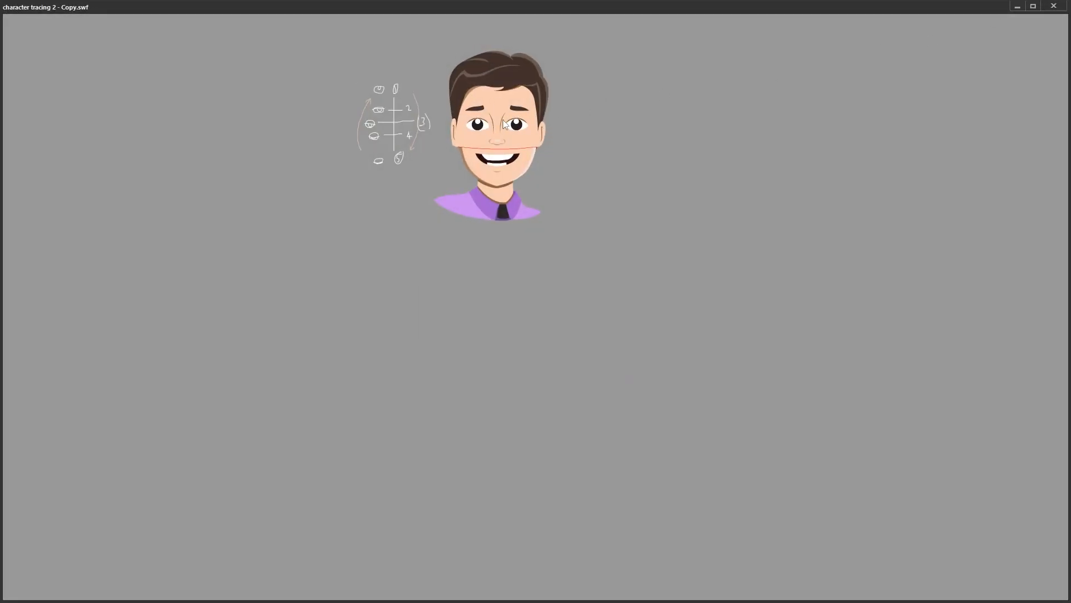
left_click(1054, 6)
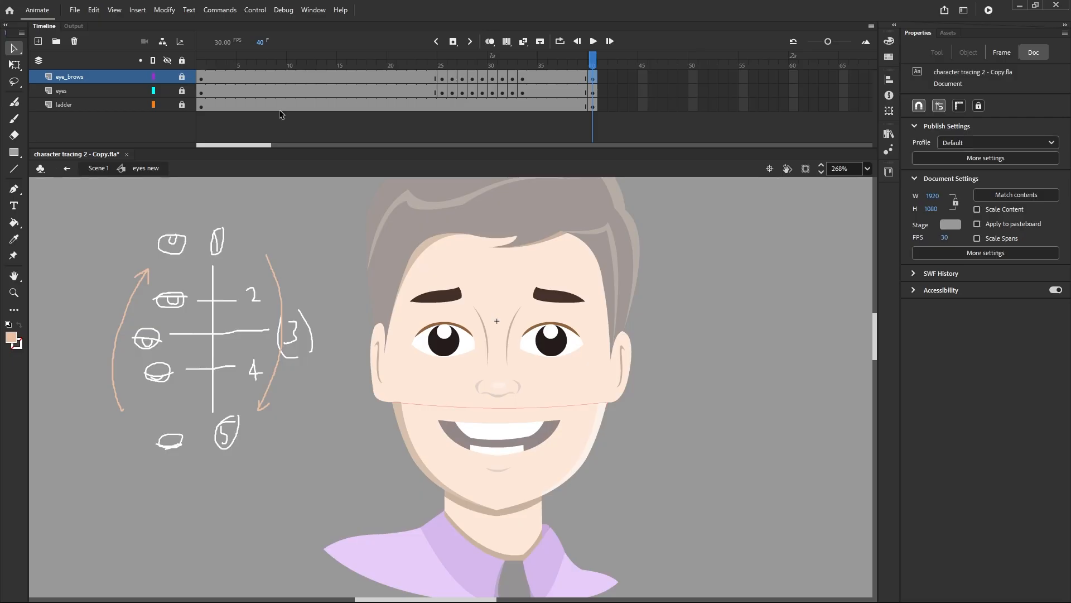
Step: Return to Scene 1 and extend the layer holding the eyes new symbol to frame 40
left_click(67, 168)
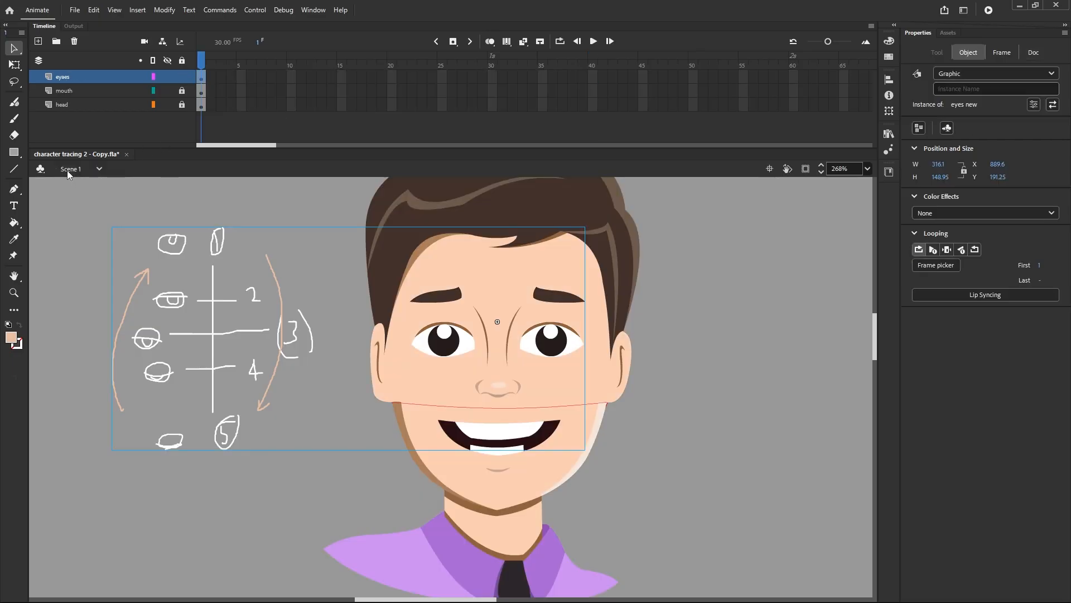
left_click(202, 85)
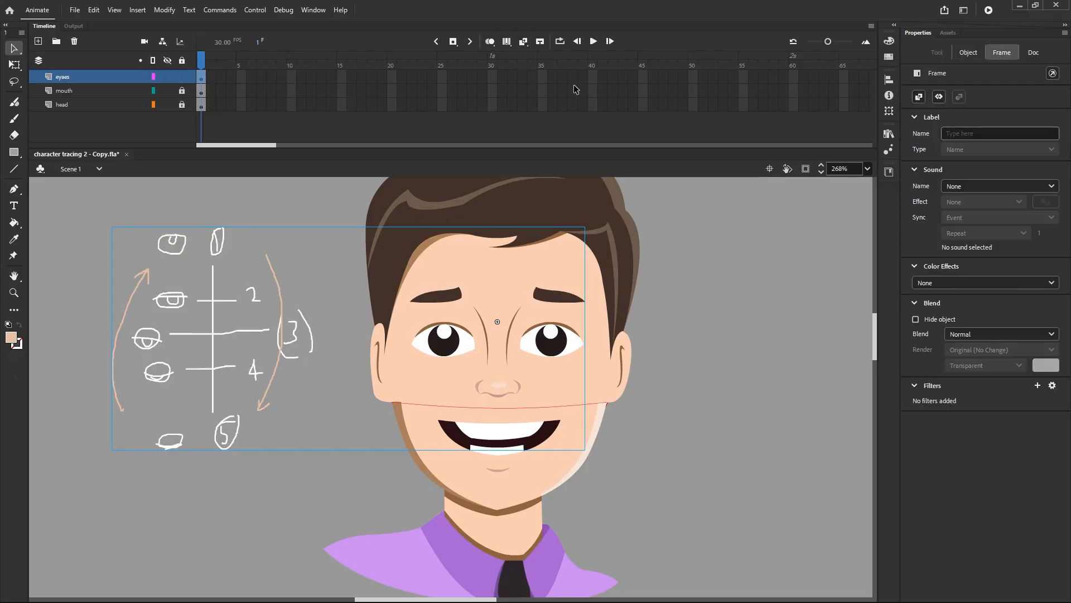
right_click(593, 78)
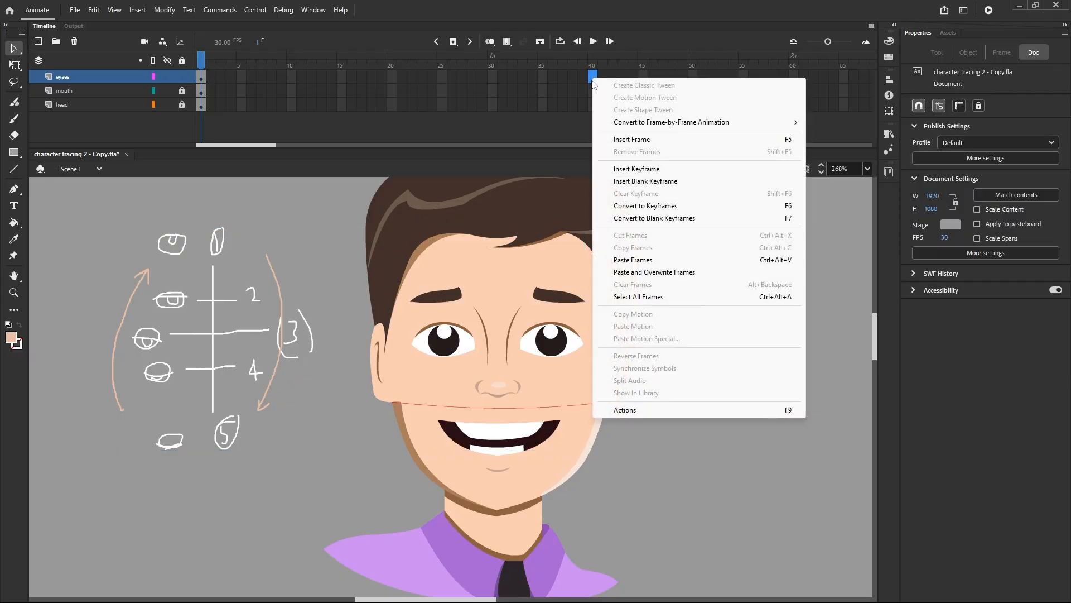
left_click(611, 139)
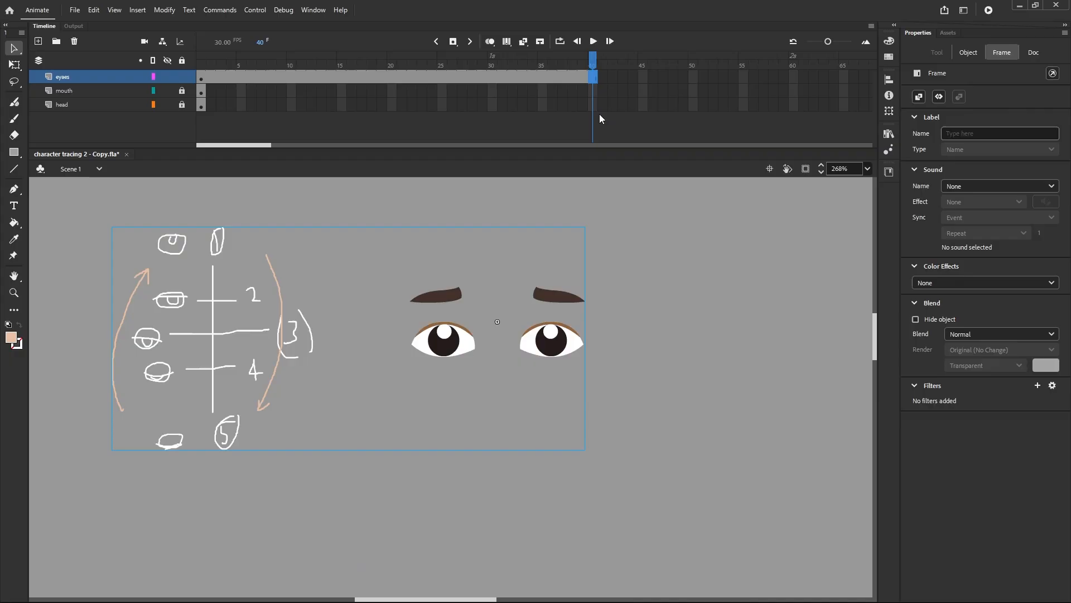
Step: Extend the mouth and head layers to frame 40 so the whole face spans the animation
left_click(590, 66)
left_click(591, 90)
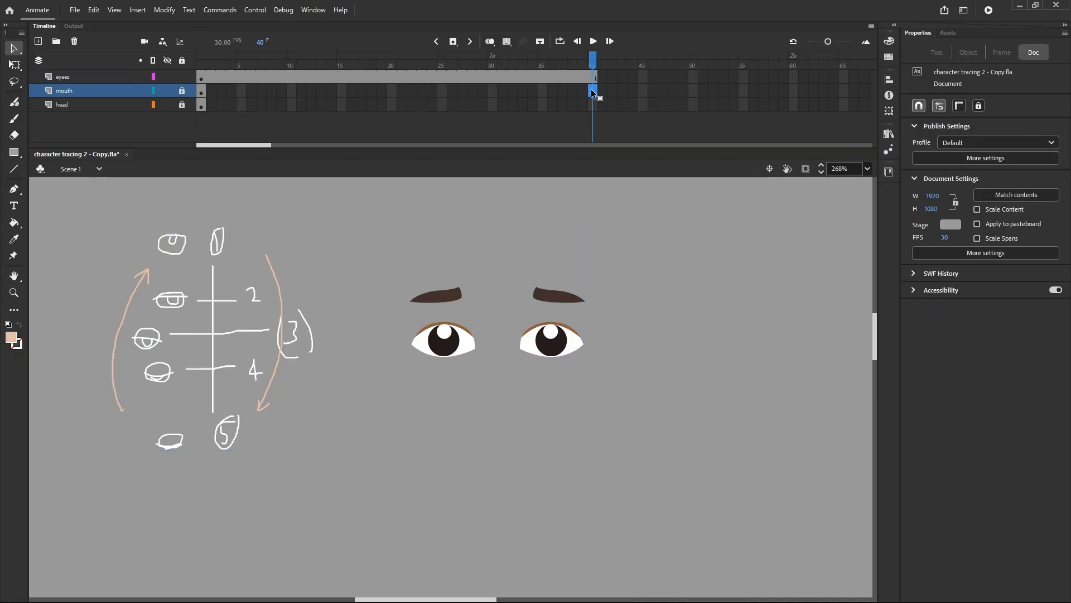
right_click(591, 89)
left_click(612, 152)
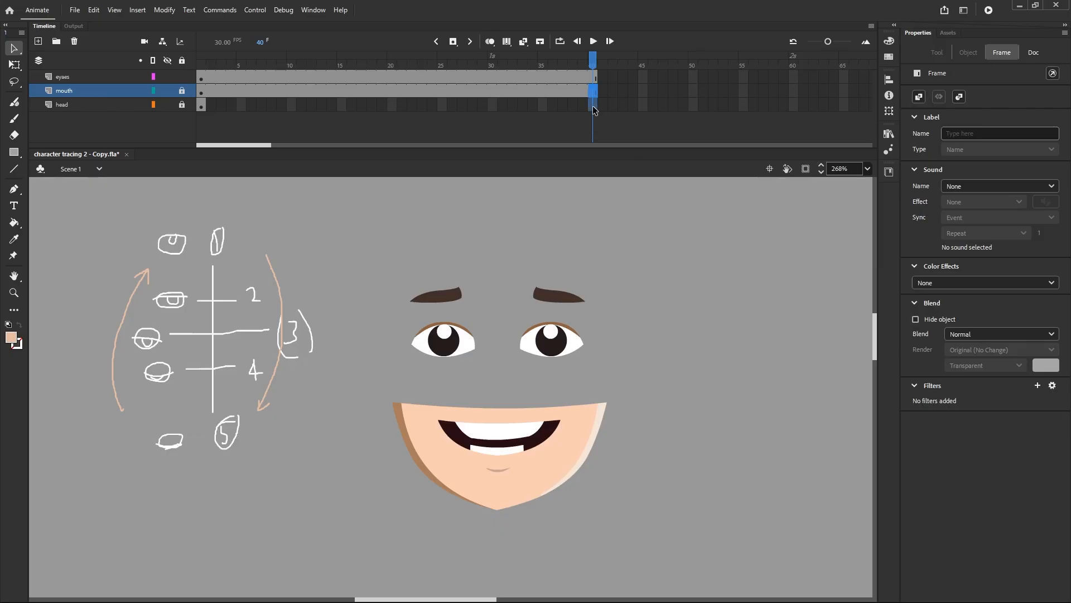
left_click(593, 105)
right_click(592, 105)
left_click(618, 169)
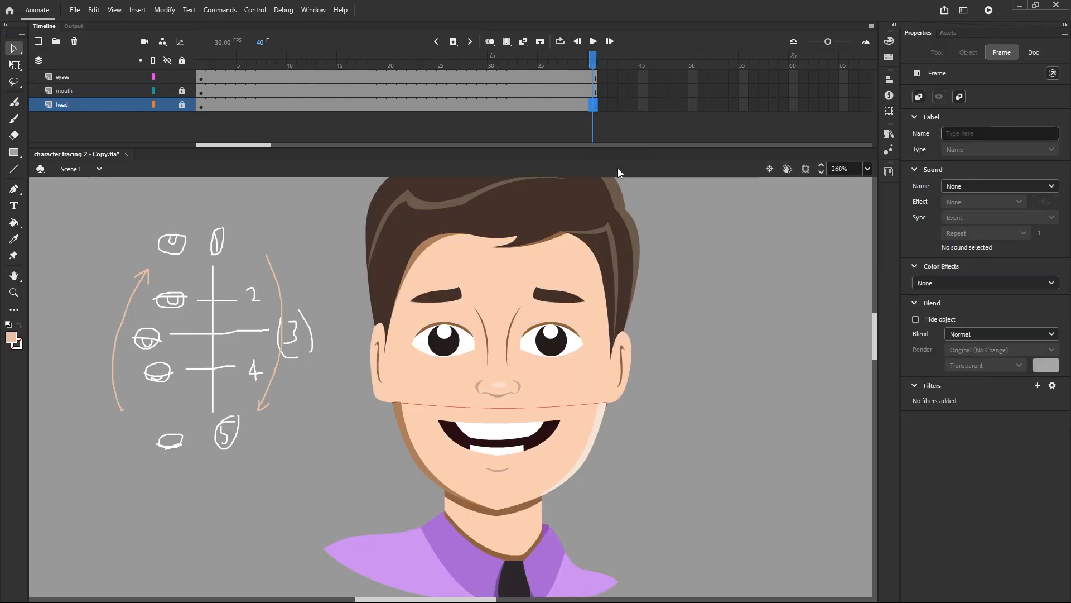
Step: Rewind to frame 1, test the movie and zoom in on the face to watch the blink and eyebrow motion
left_click_drag(591, 65, 180, 165)
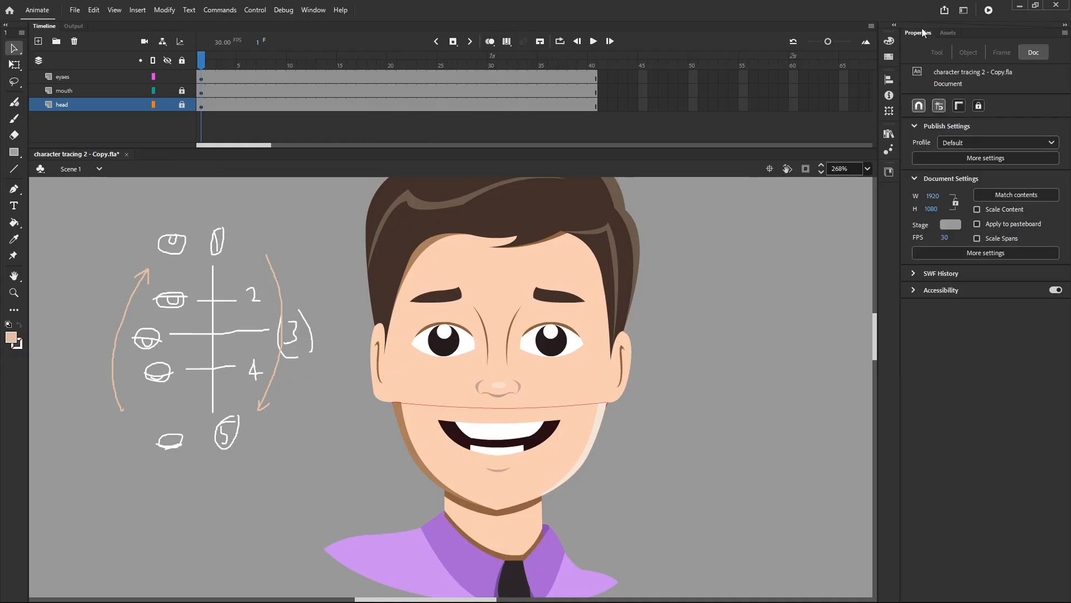
left_click(986, 13)
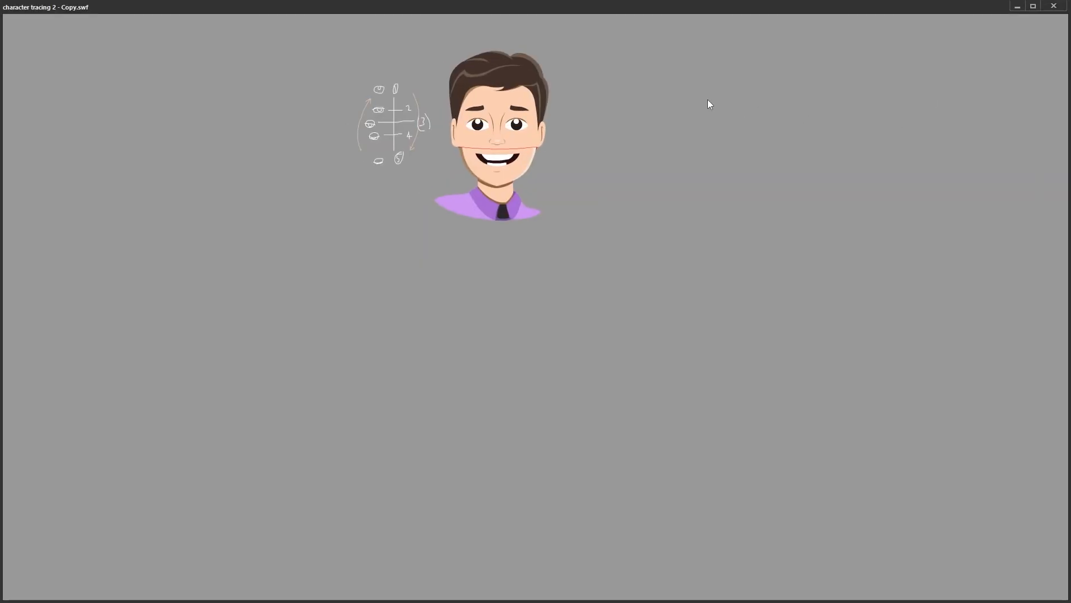
right_click(555, 51)
left_click(572, 59)
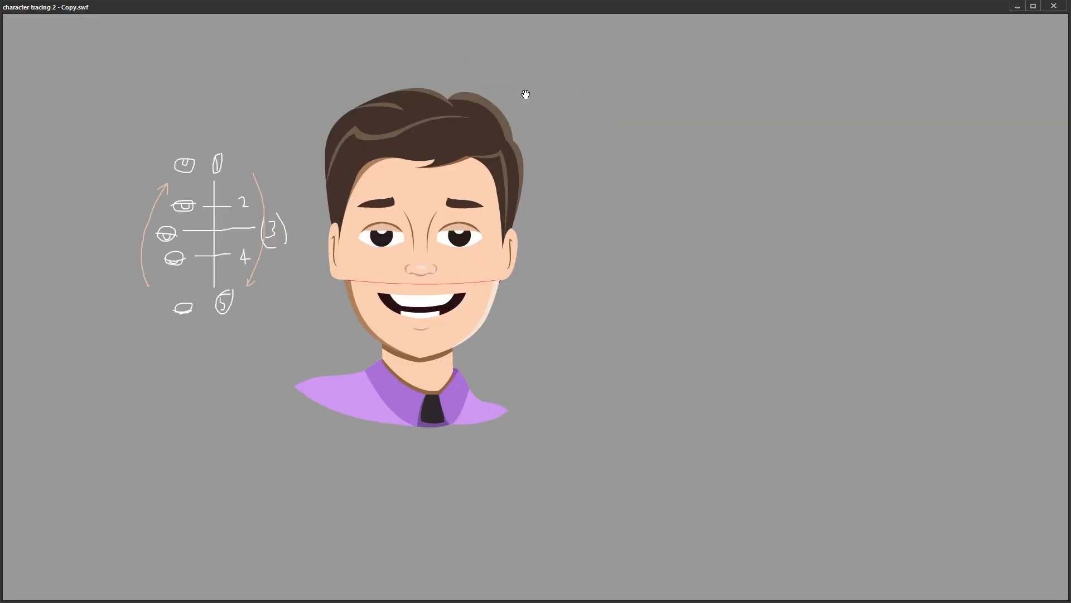